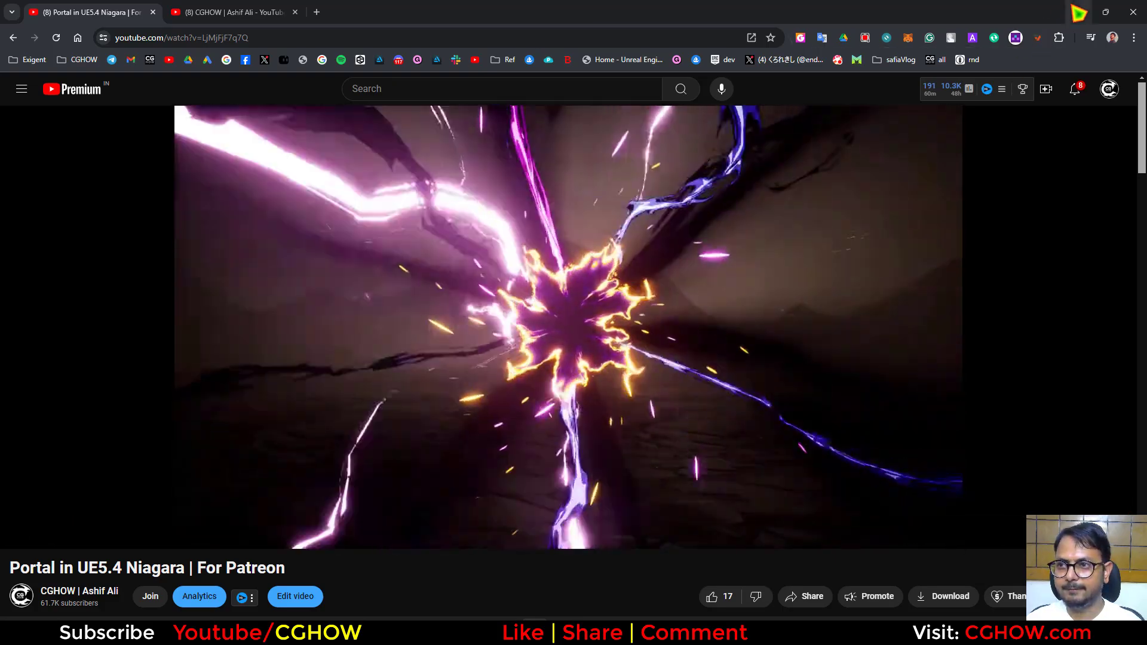
Step: Switch to Unreal Editor and create a Niagara system named NS_Ribbon from the Fountain template in the Ribbon folder
click(1078, 12)
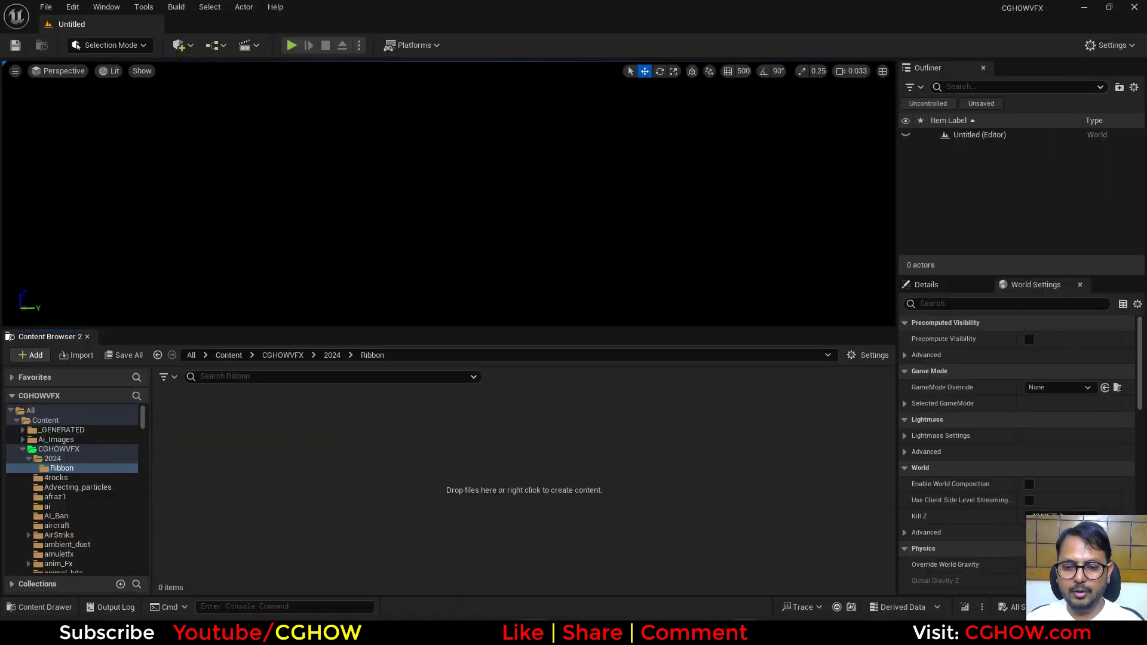
key(alt+Tab)
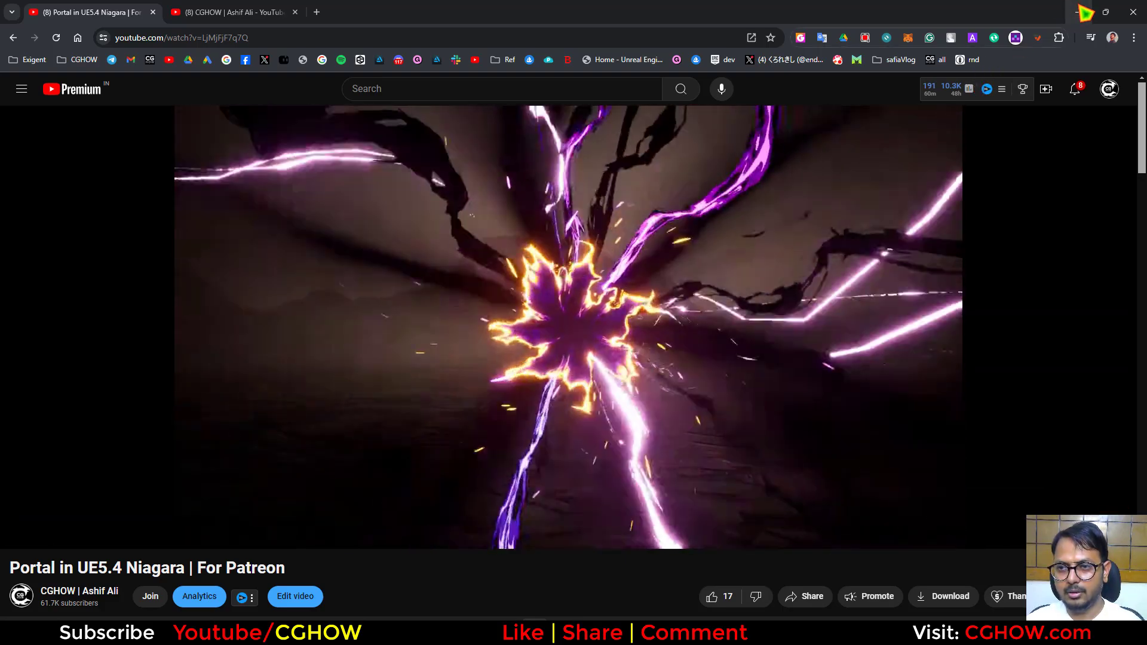
click(1083, 11)
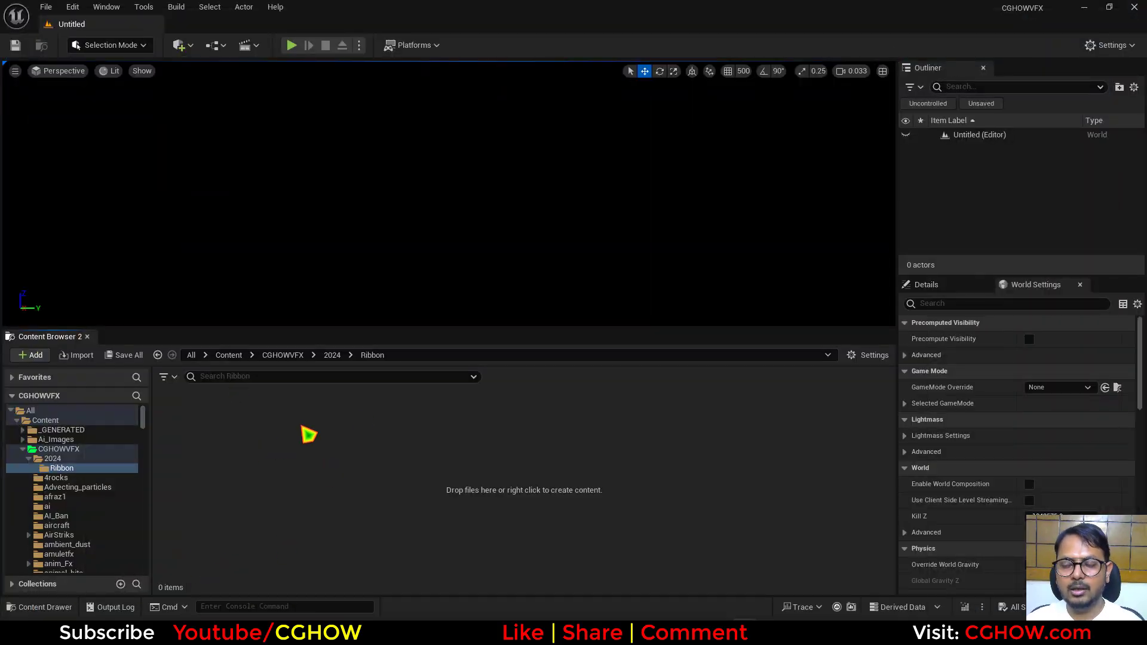
right_click(296, 461)
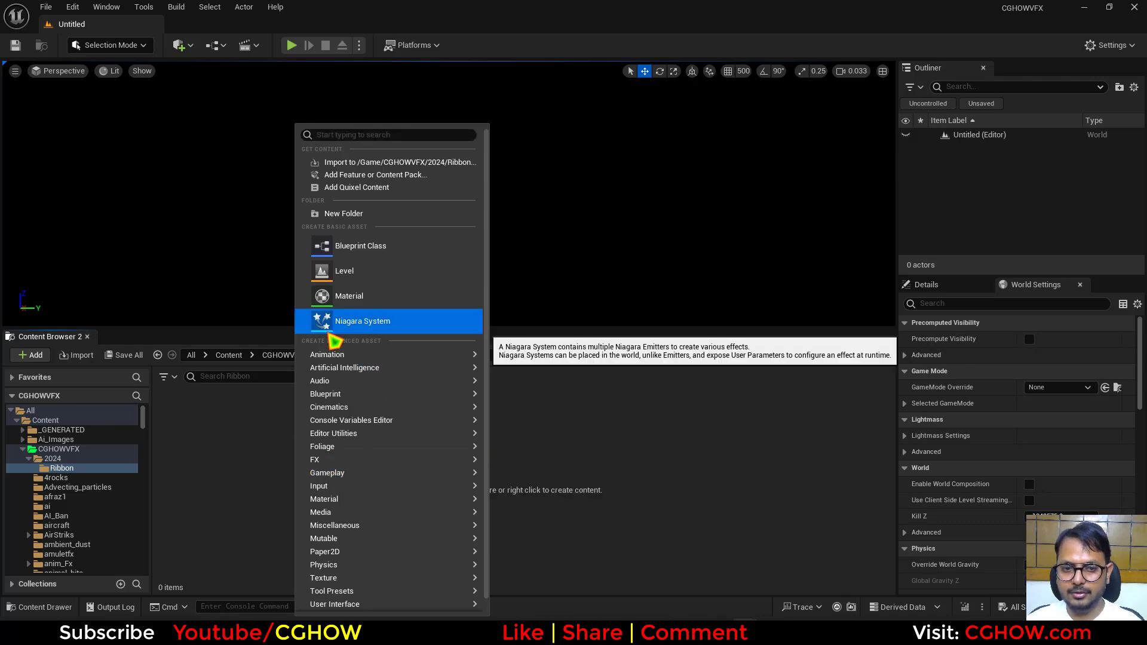
click(371, 328)
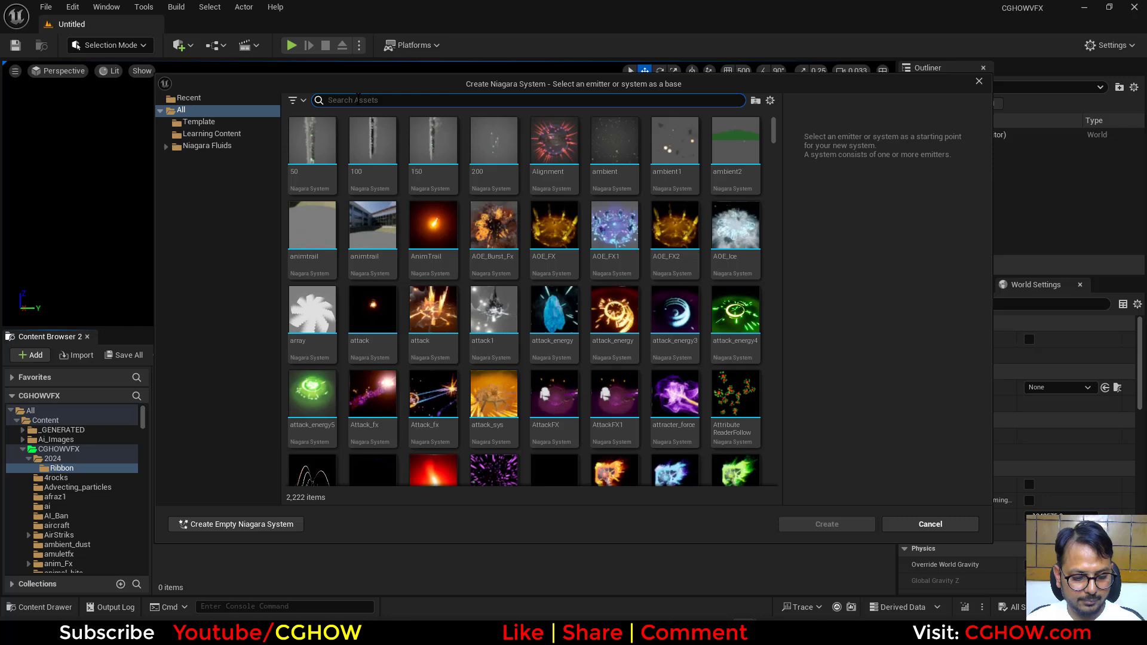
text(foun)
click(389, 161)
click(818, 527)
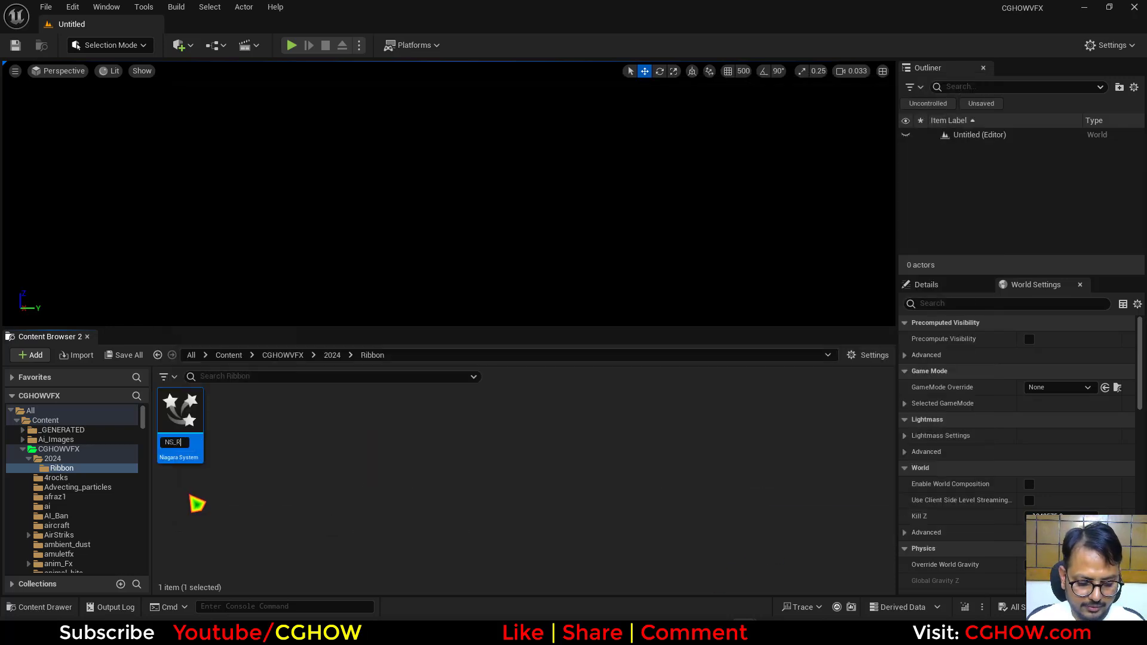
text(NS_Ribbon)
key(Return)
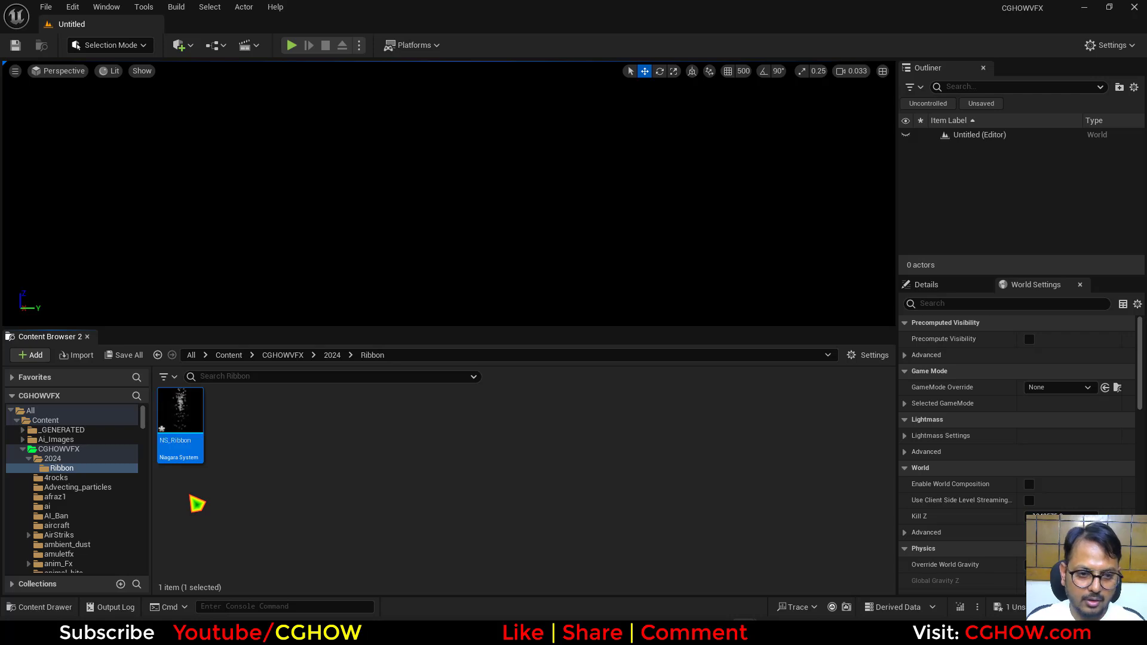
Step: Create a material named m_Ribbon and connect a Particle Color node's RGB output to Emissive Color
right_click(287, 479)
click(351, 299)
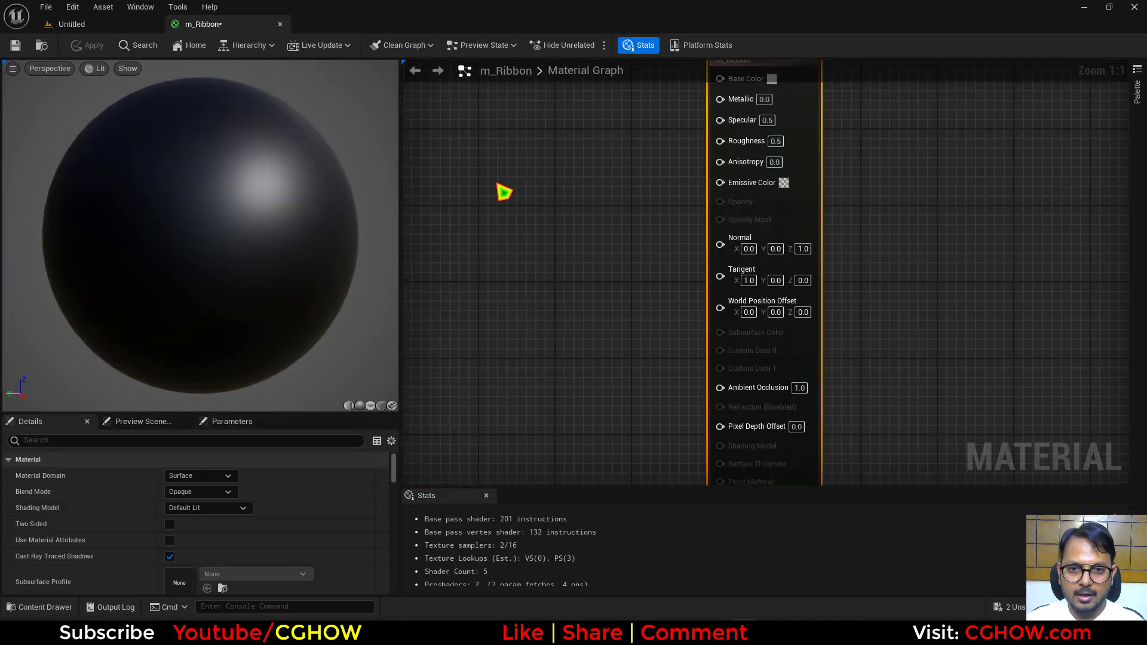
right_click(500, 191)
text(particle)
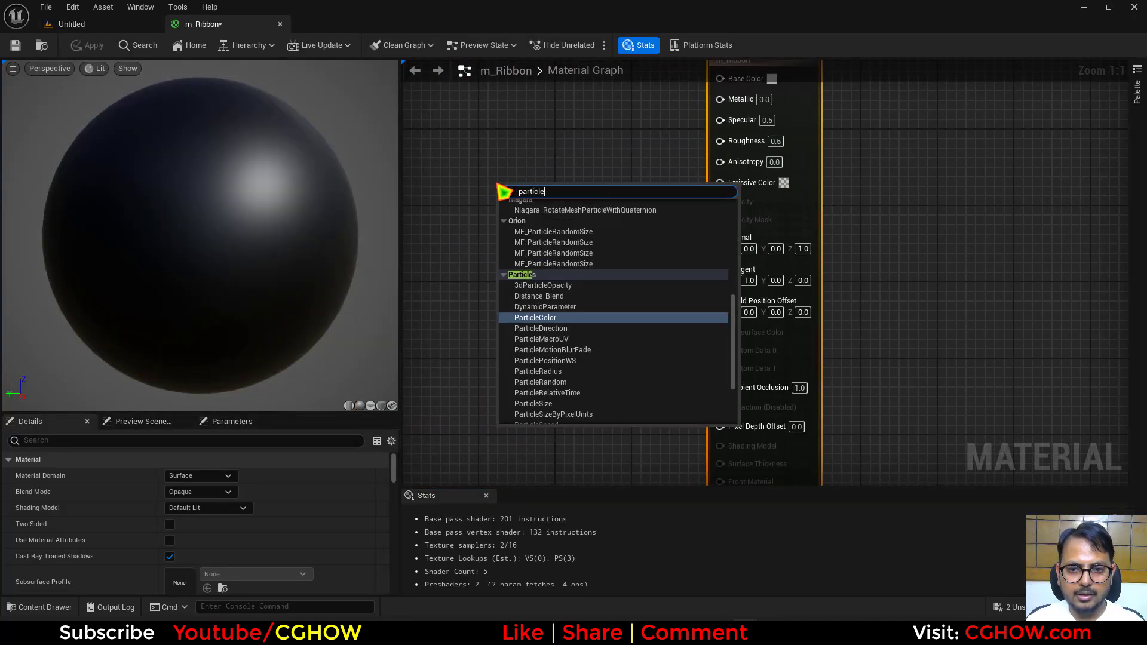
key(Return)
drag(560, 216, 758, 182)
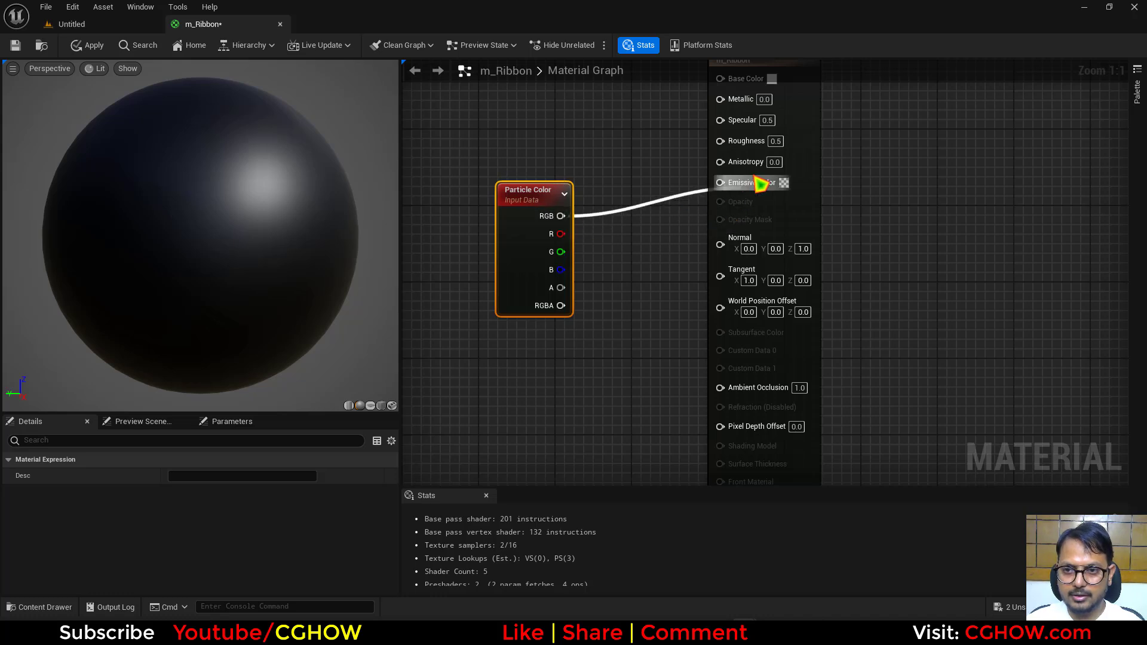
Step: Set the m_Ribbon material to Unlit and Two Sided, save it and close it
click(789, 158)
click(202, 509)
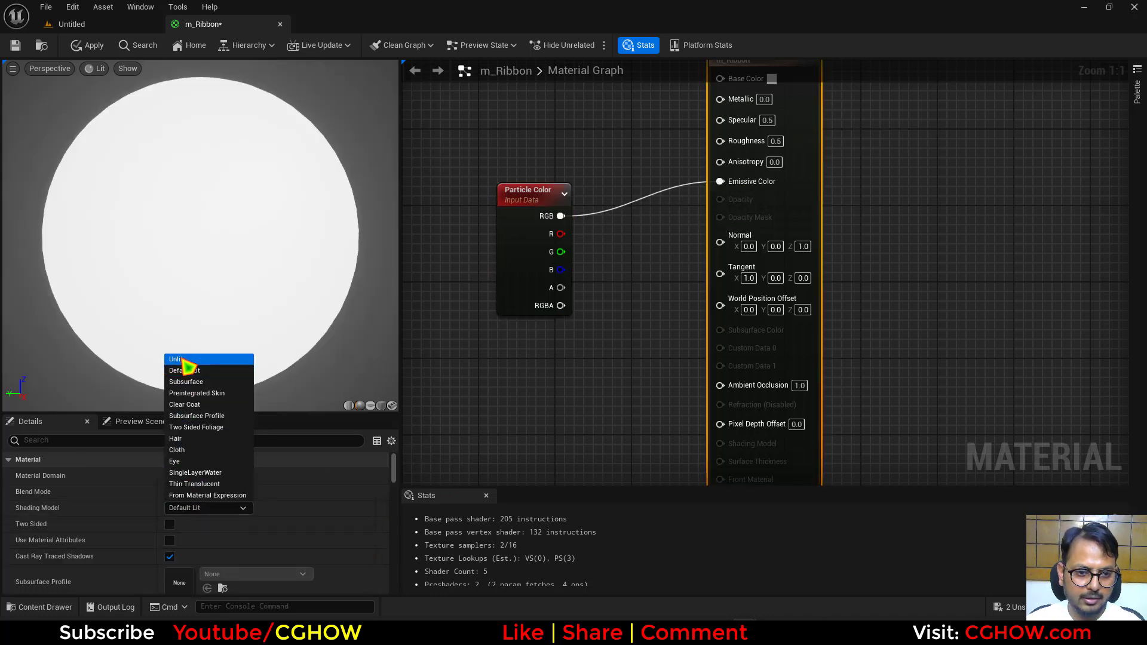
click(182, 360)
click(170, 525)
click(174, 47)
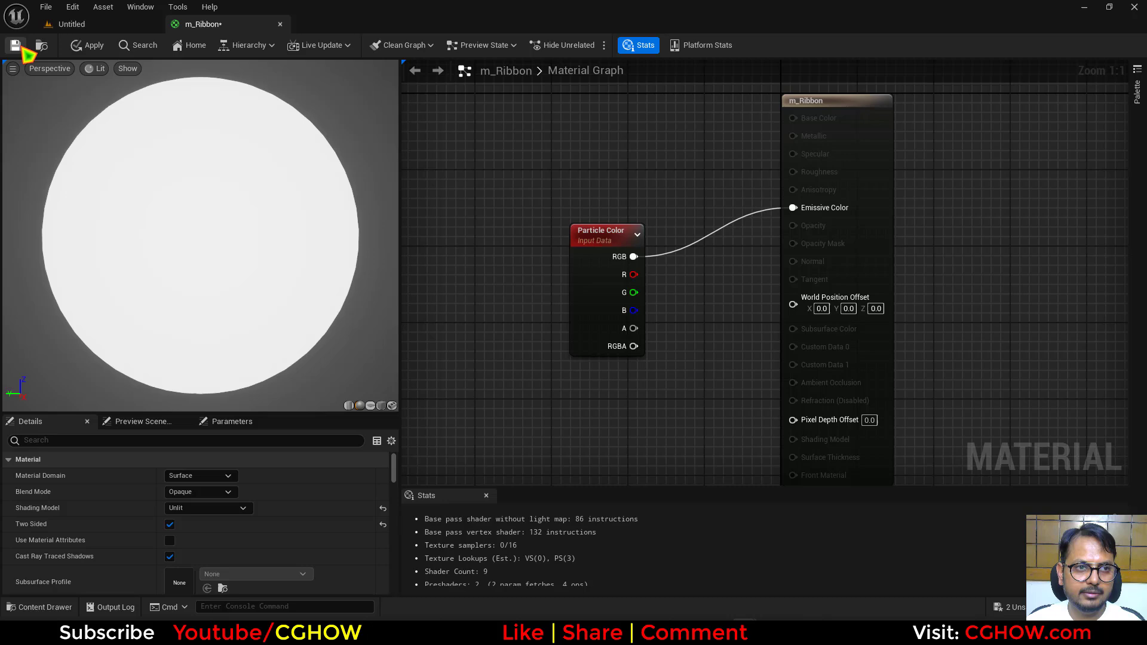
click(279, 24)
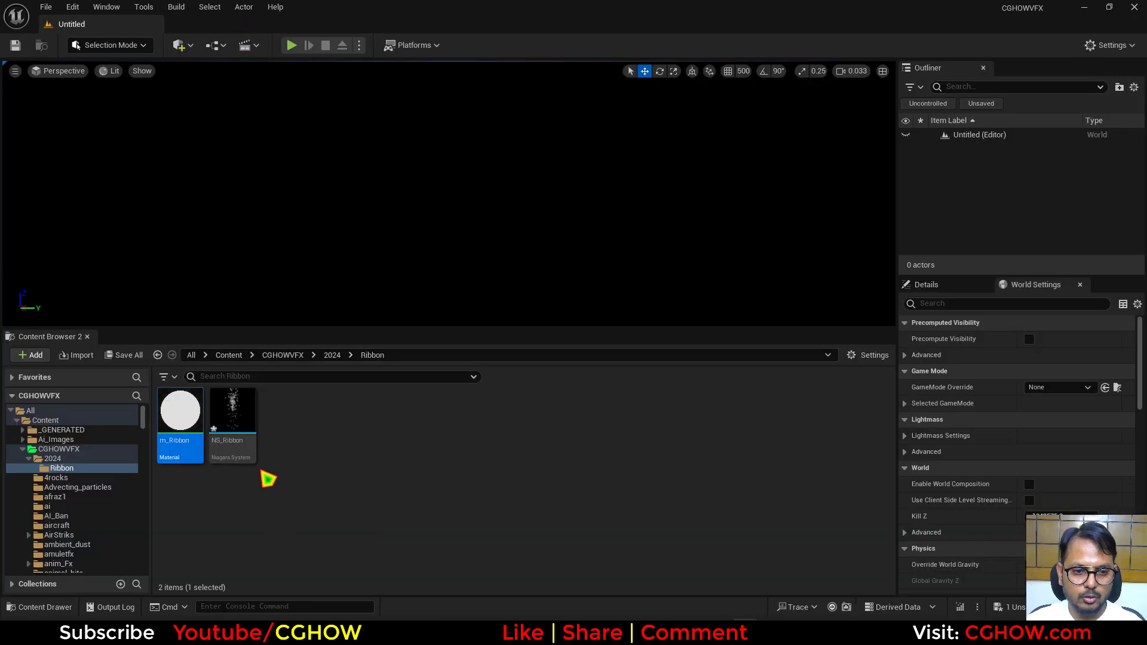
Step: Open the NS_Ribbon system and delete its existing Fountain emitter
double_click(233, 433)
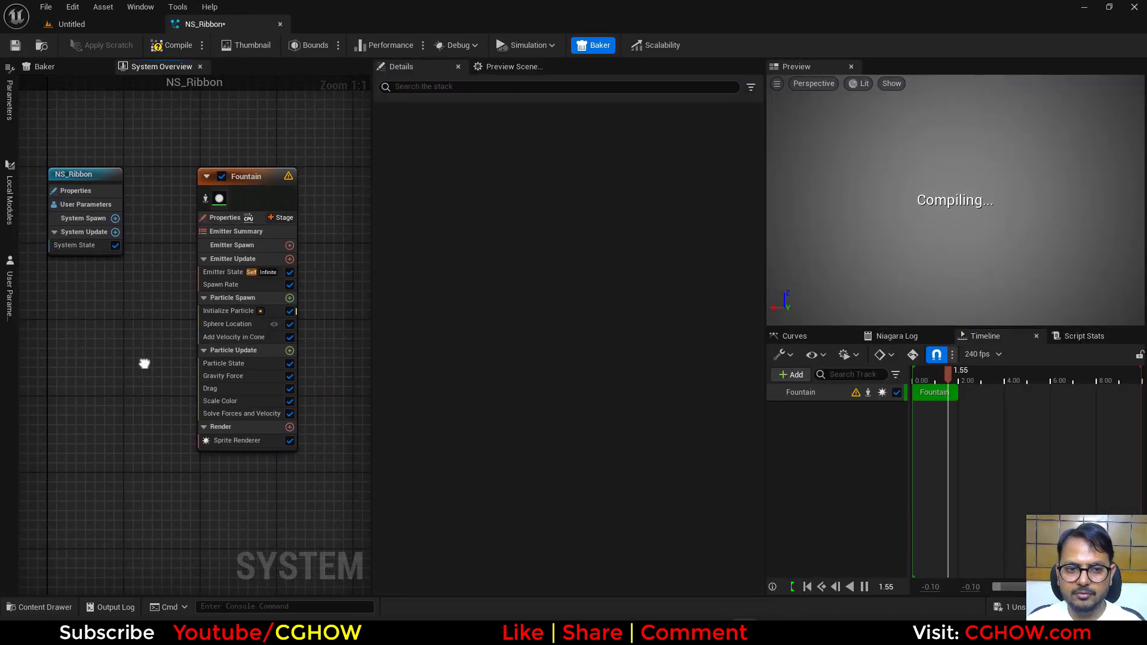
click(256, 309)
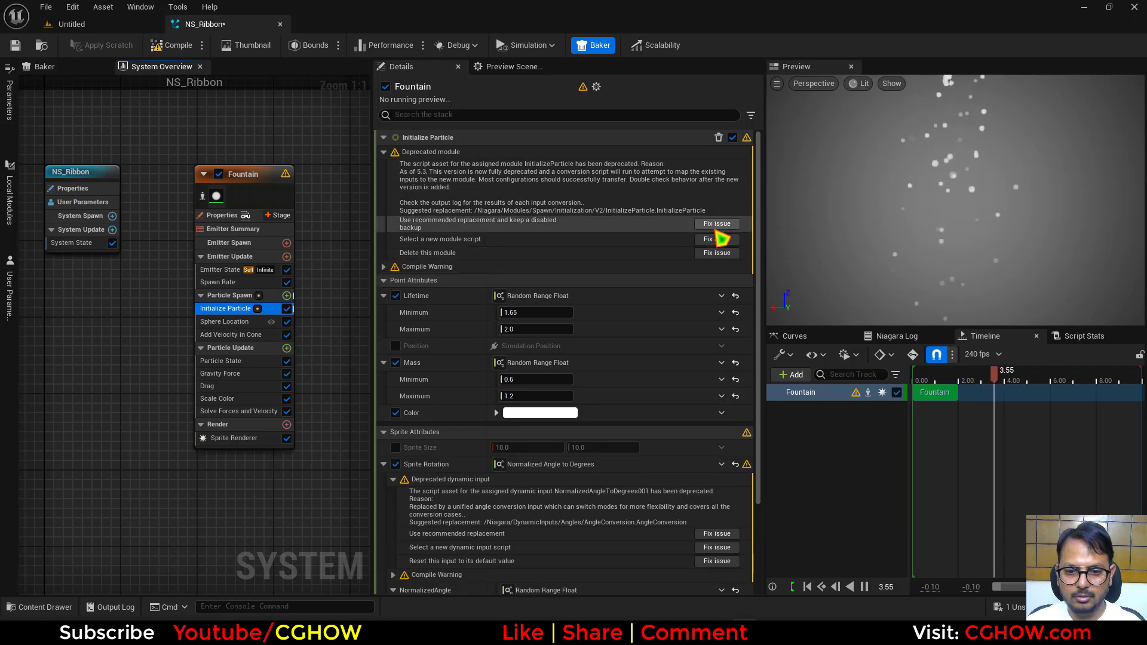
click(277, 197)
key(Delete)
Step: Add the Fountain template emitter to the NS_Ribbon system
right_click(233, 157)
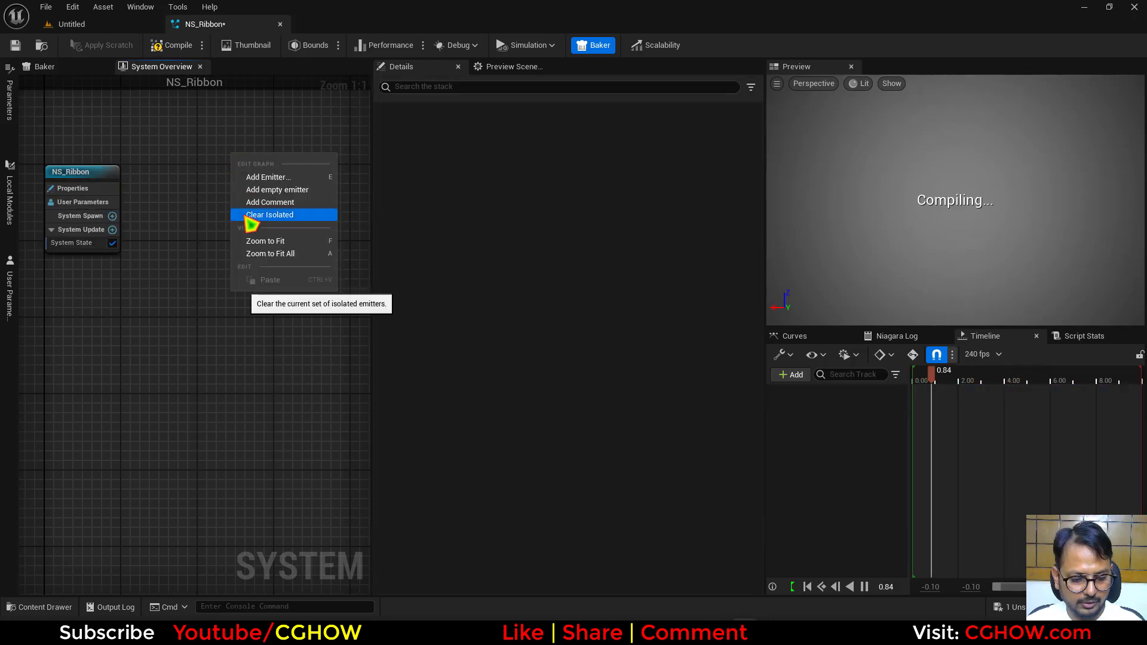
click(256, 177)
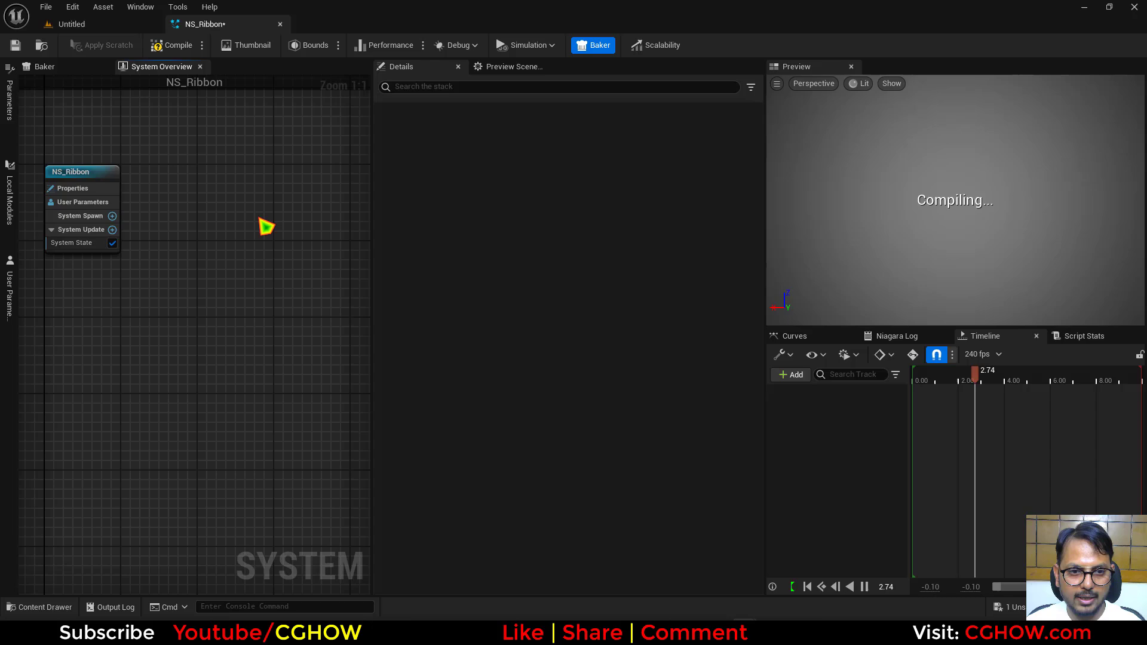
text(foun)
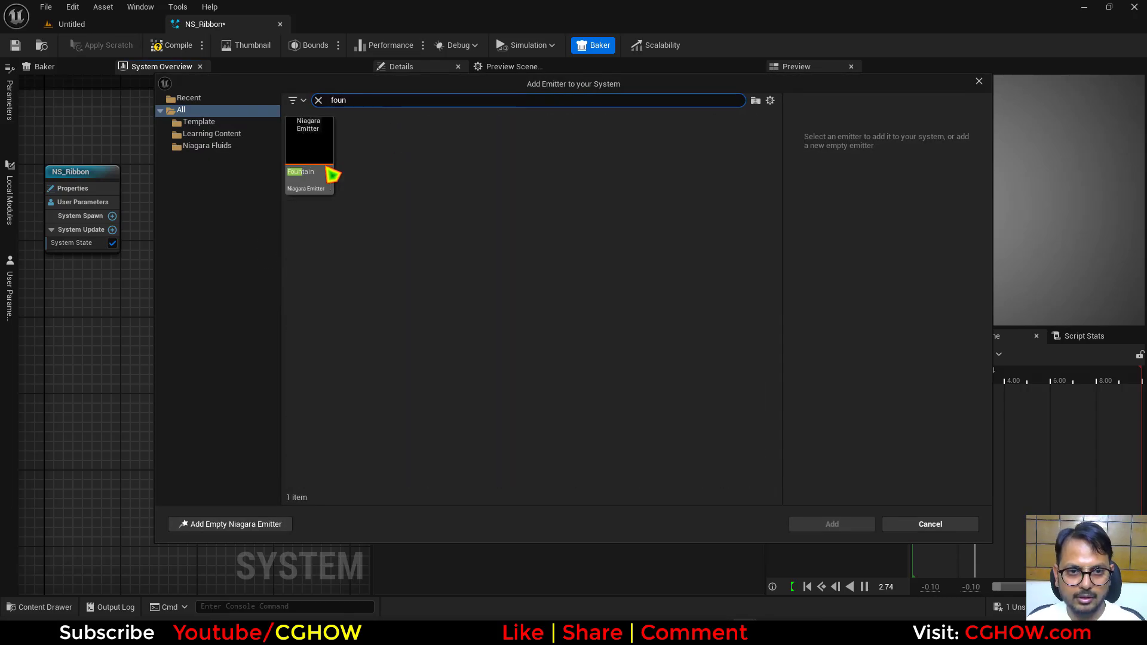
click(323, 170)
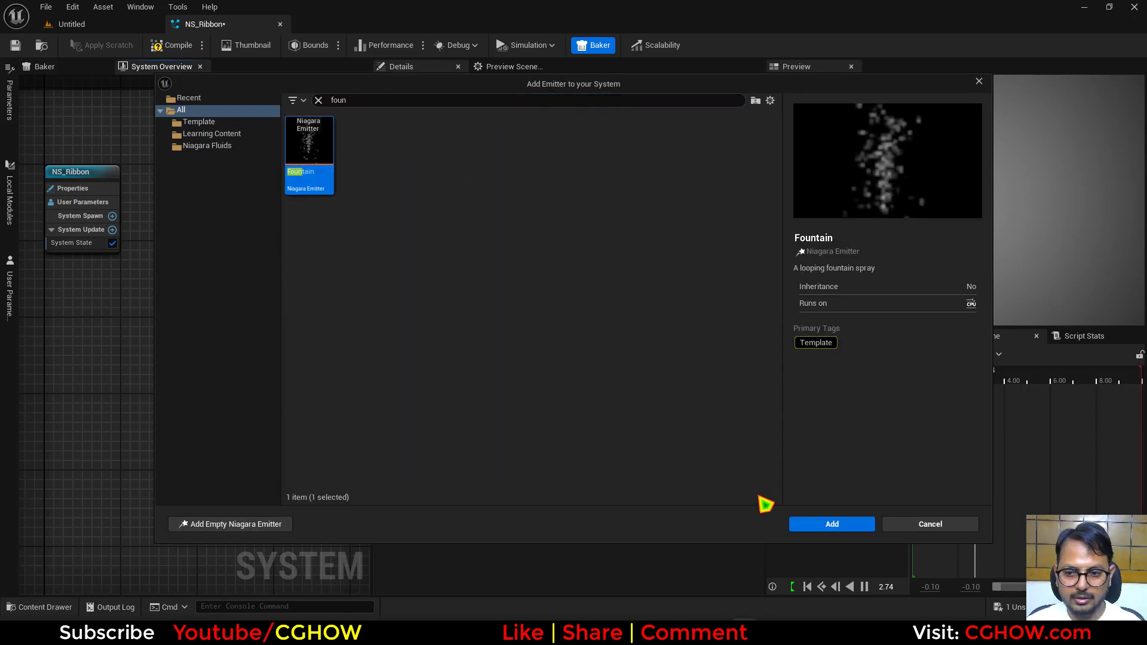
click(832, 524)
right_drag(115, 376, 178, 353)
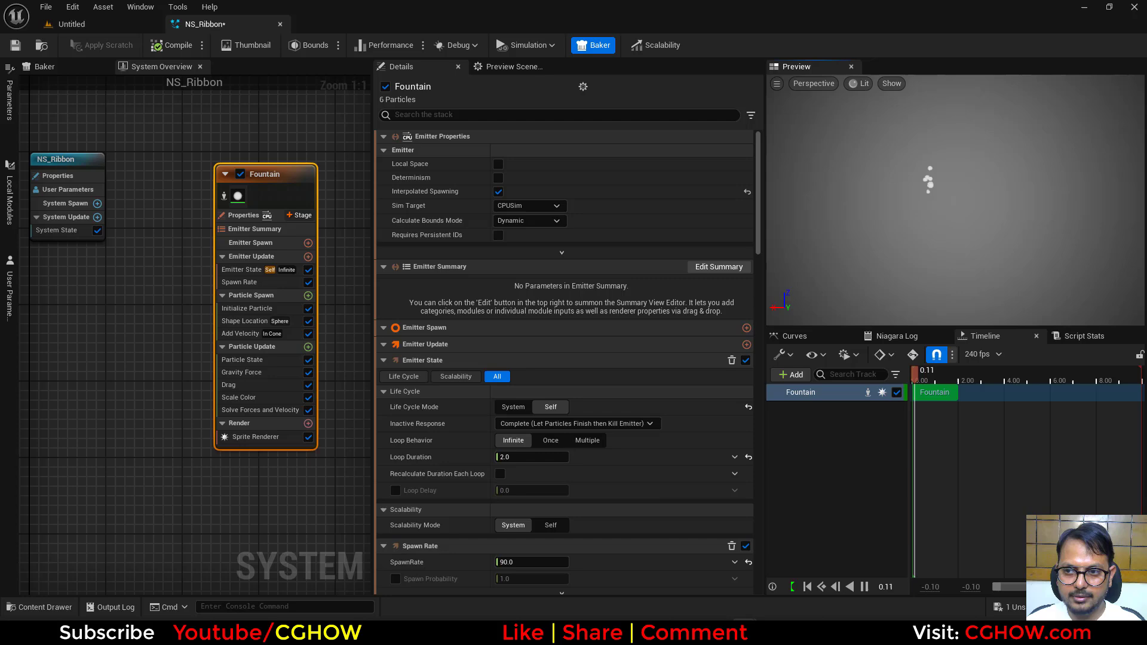
Step: Delete the Scale Color, Drag, Gravity Force and Shape Location modules from the Fountain emitter
click(245, 399)
key(Delete)
click(242, 383)
key(Delete)
click(244, 372)
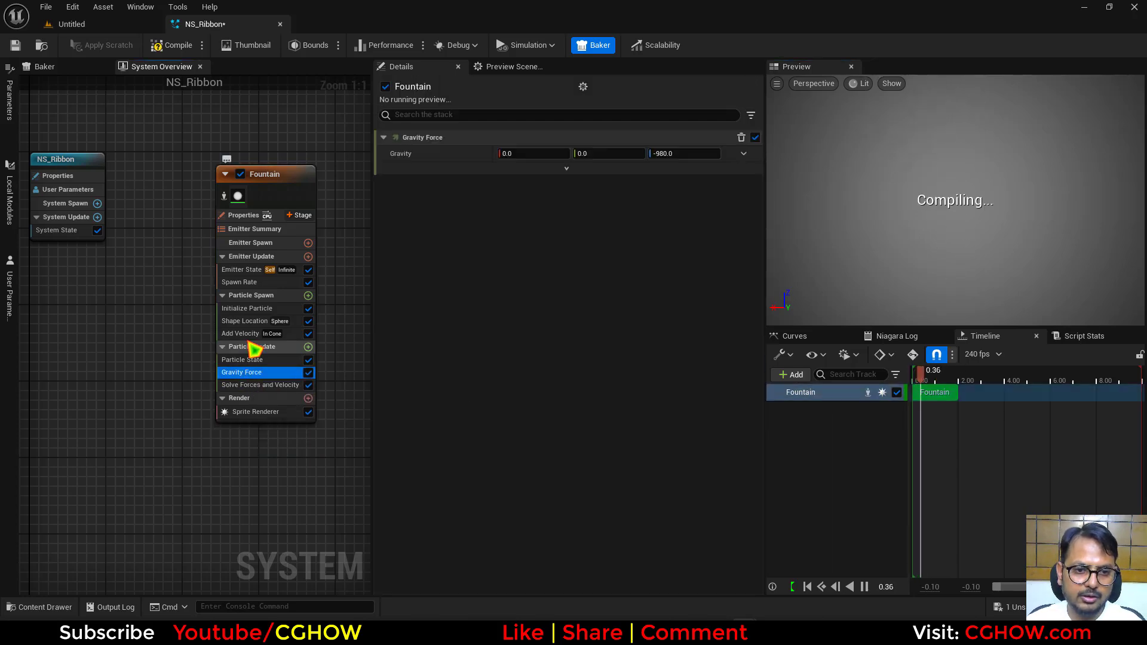
key(Delete)
click(245, 335)
click(254, 321)
key(Delete)
Step: Set the Add Velocity module to Linear mode with a velocity of 0, 100, 0
click(263, 321)
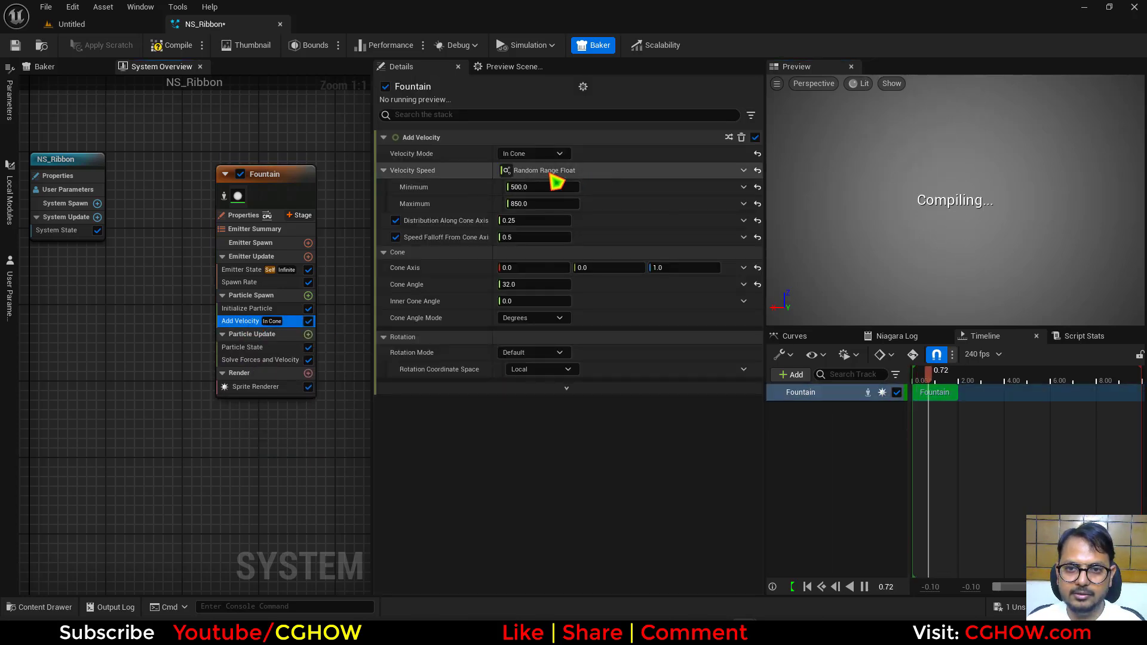
click(531, 154)
click(541, 172)
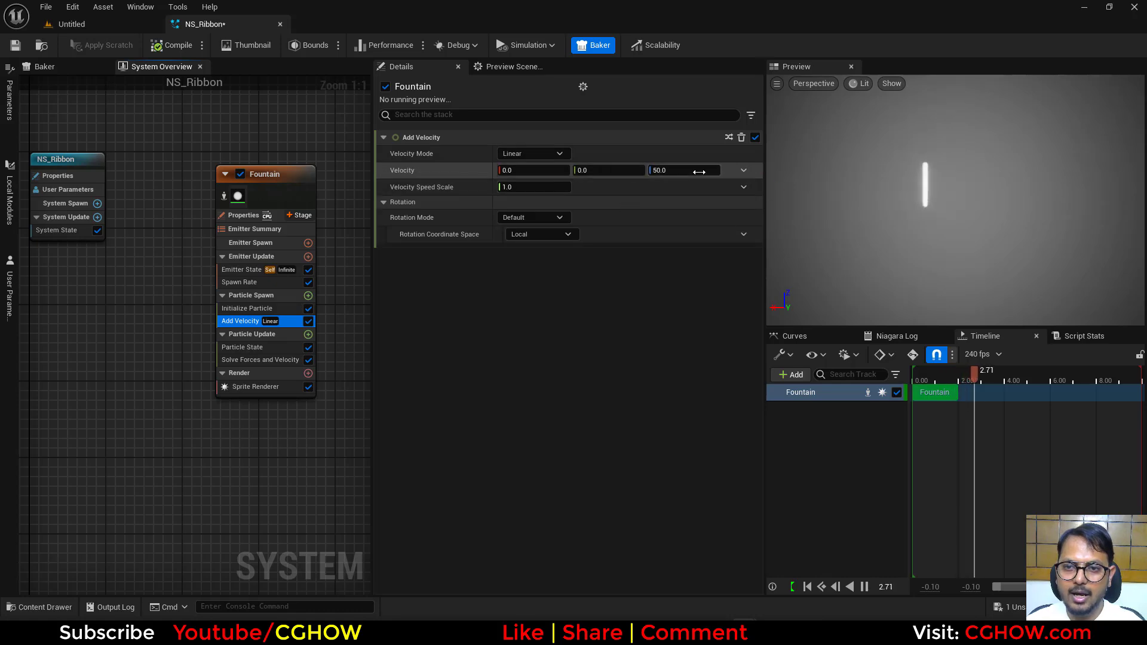
click(604, 171)
text(100)
key(Return)
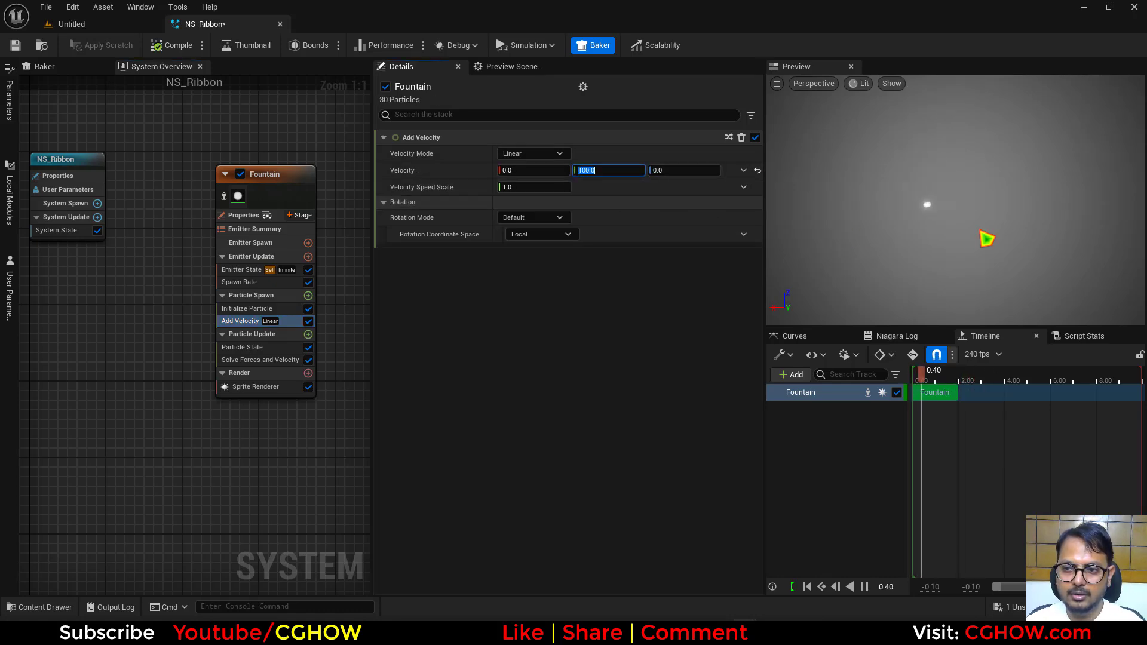
drag(986, 238, 938, 251)
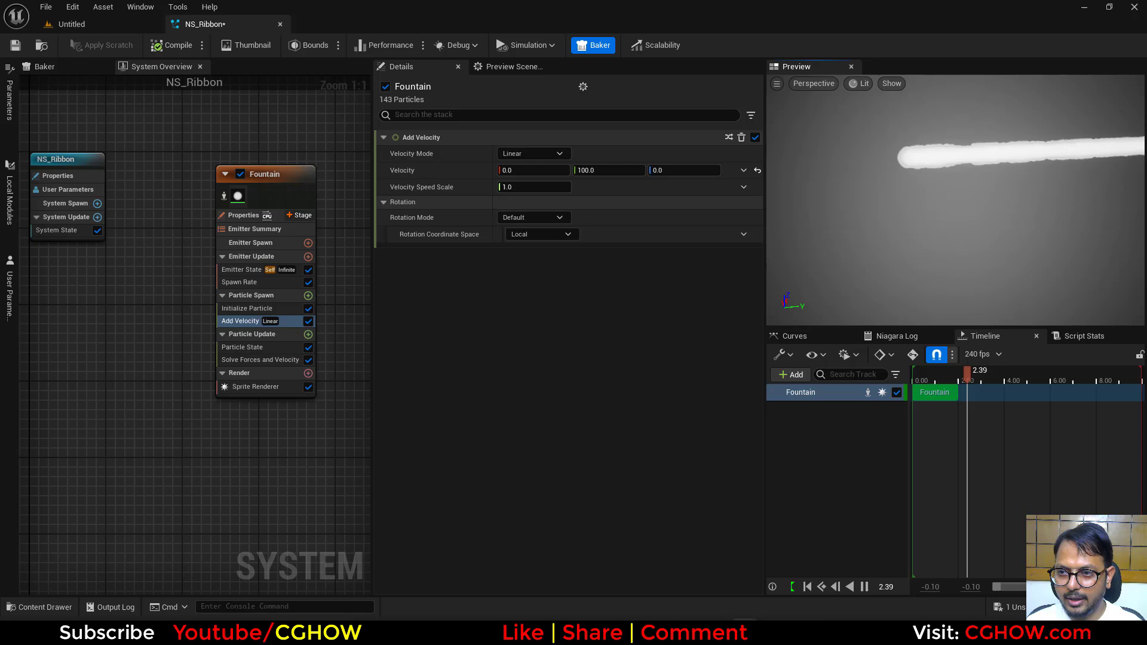
middle_drag(935, 251, 871, 299)
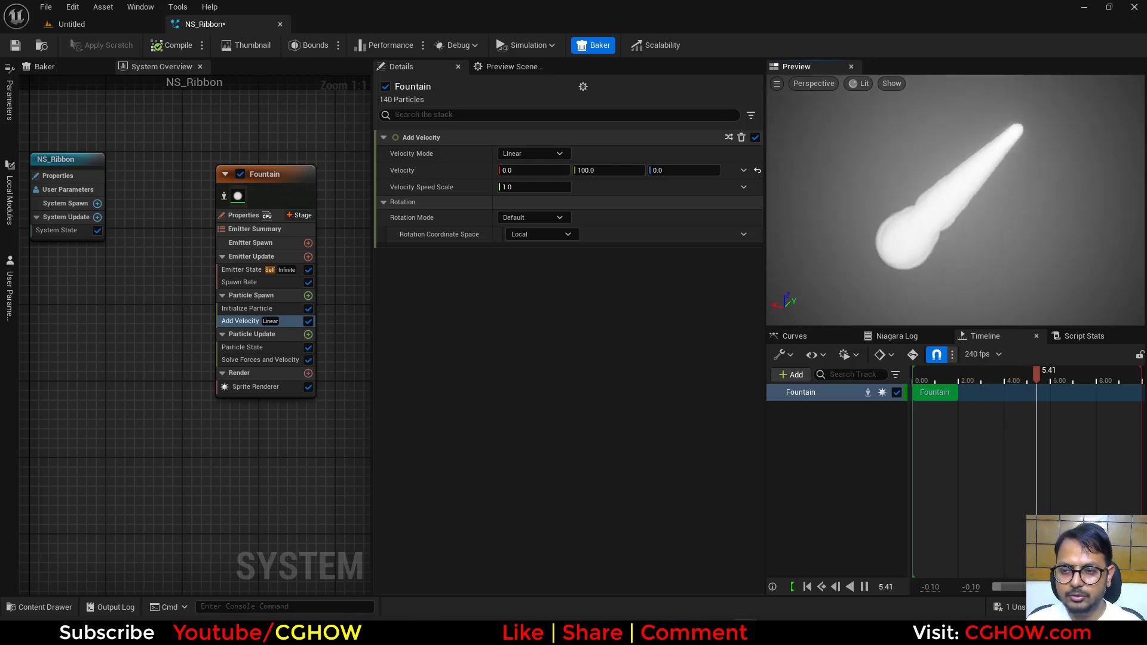
Step: Replace the emitter's Sprite Renderer with a Ribbon Renderer
click(254, 323)
click(260, 387)
key(Delete)
click(308, 373)
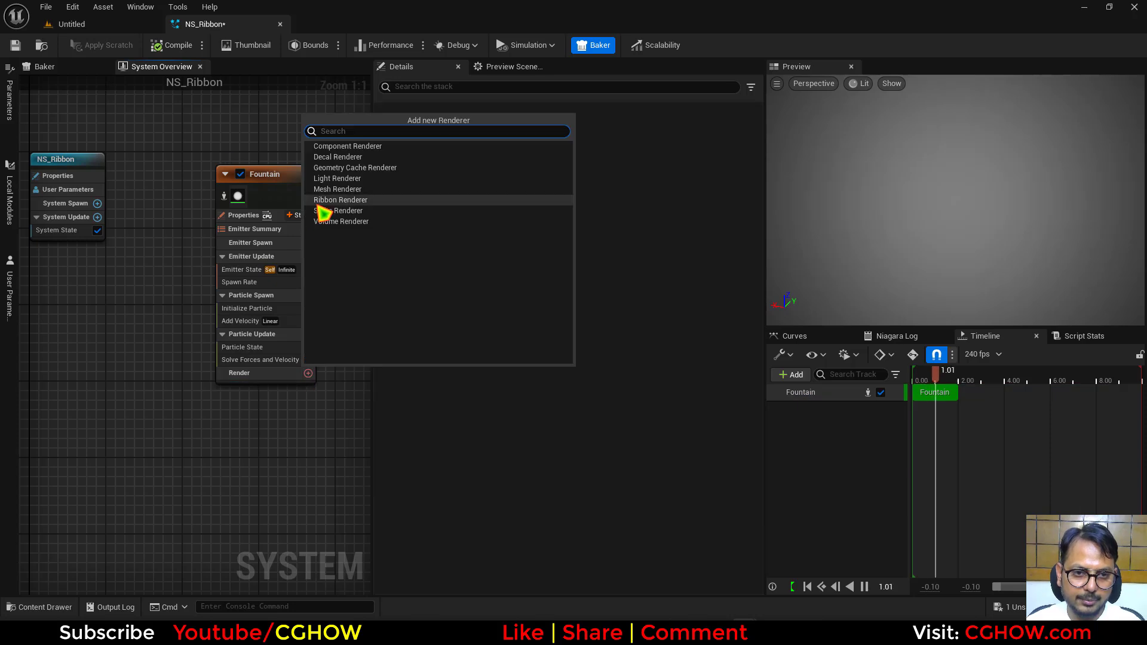
click(332, 201)
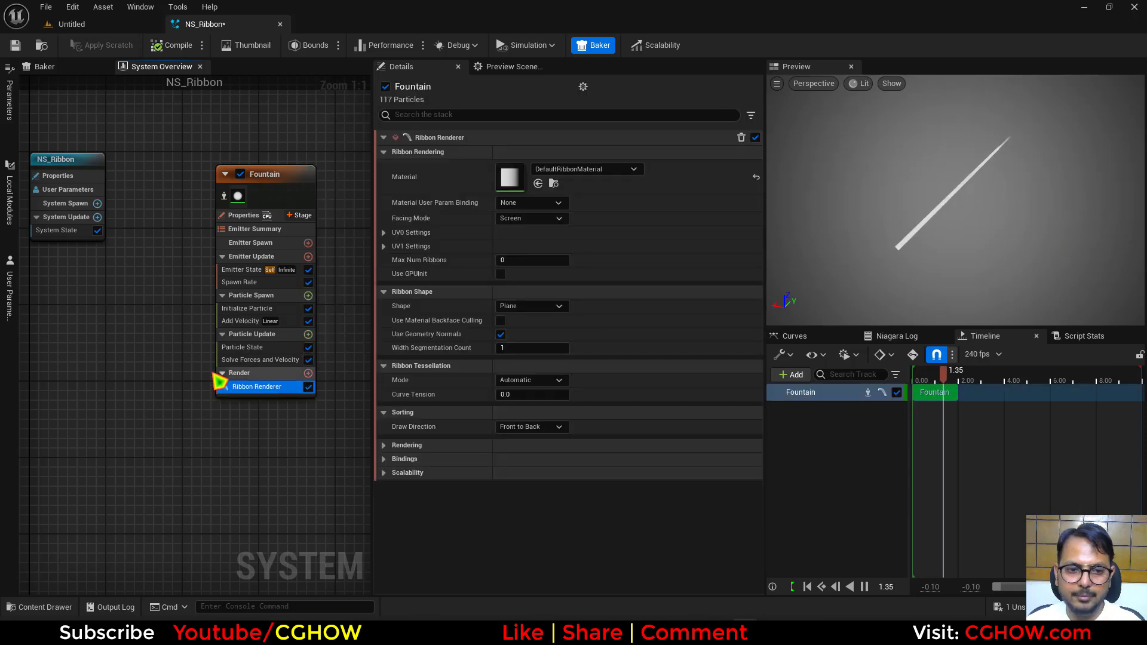
Step: Set Initialize Particle's Ribbon Width Mode to Direct Set with a ribbon width of about 17.19
click(246, 308)
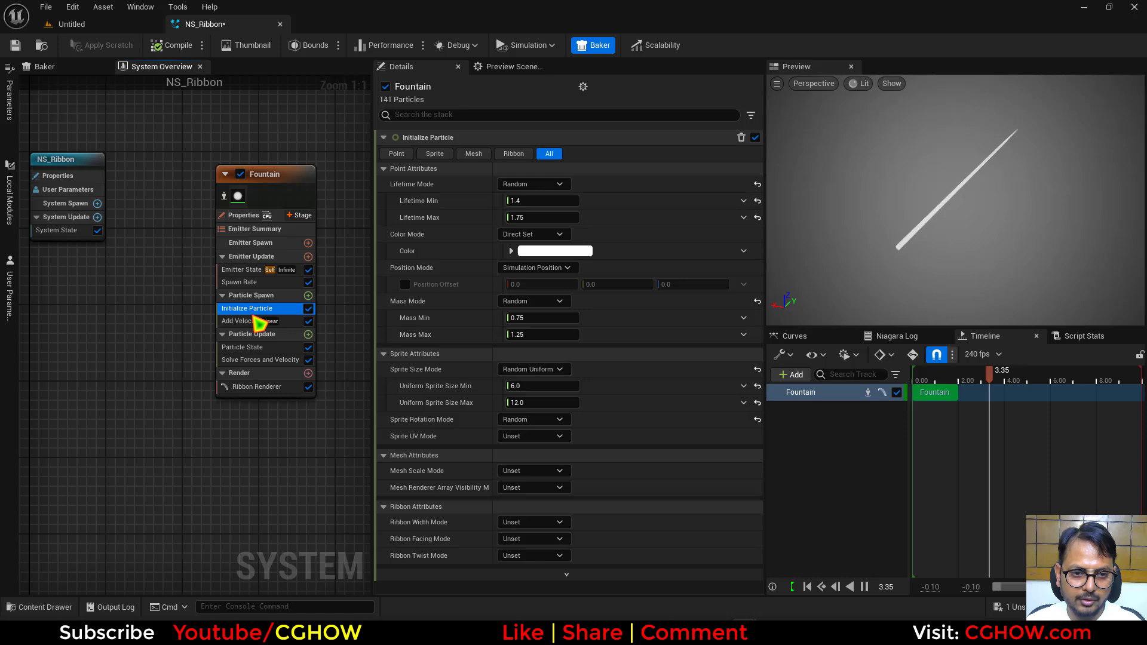
click(534, 523)
click(538, 554)
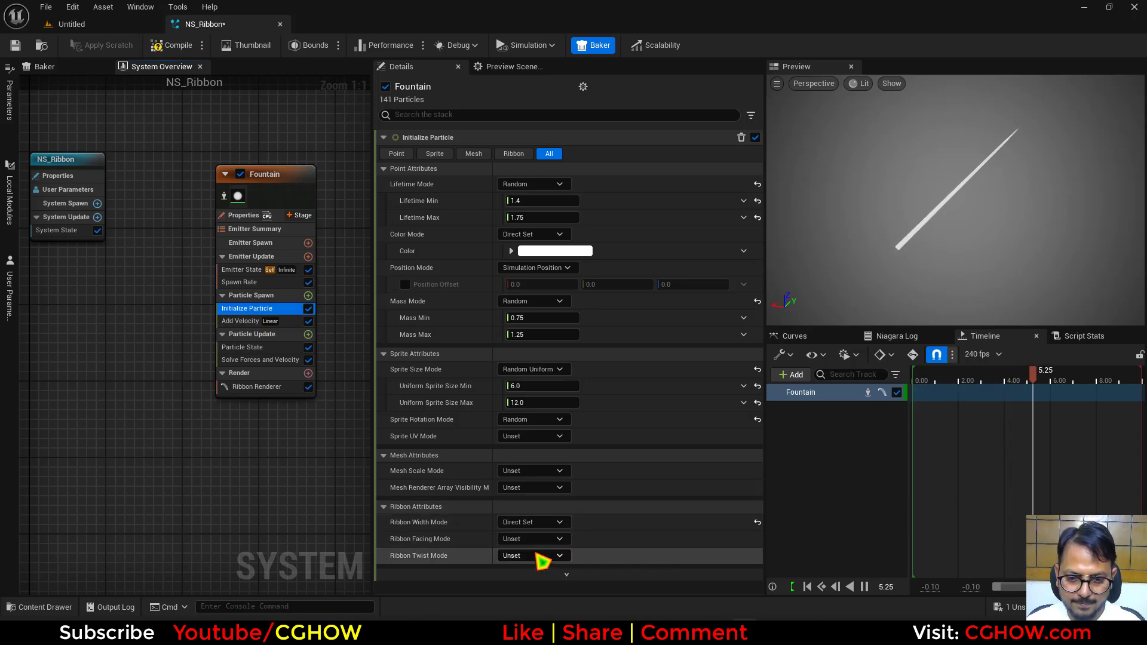
drag(526, 539, 532, 539)
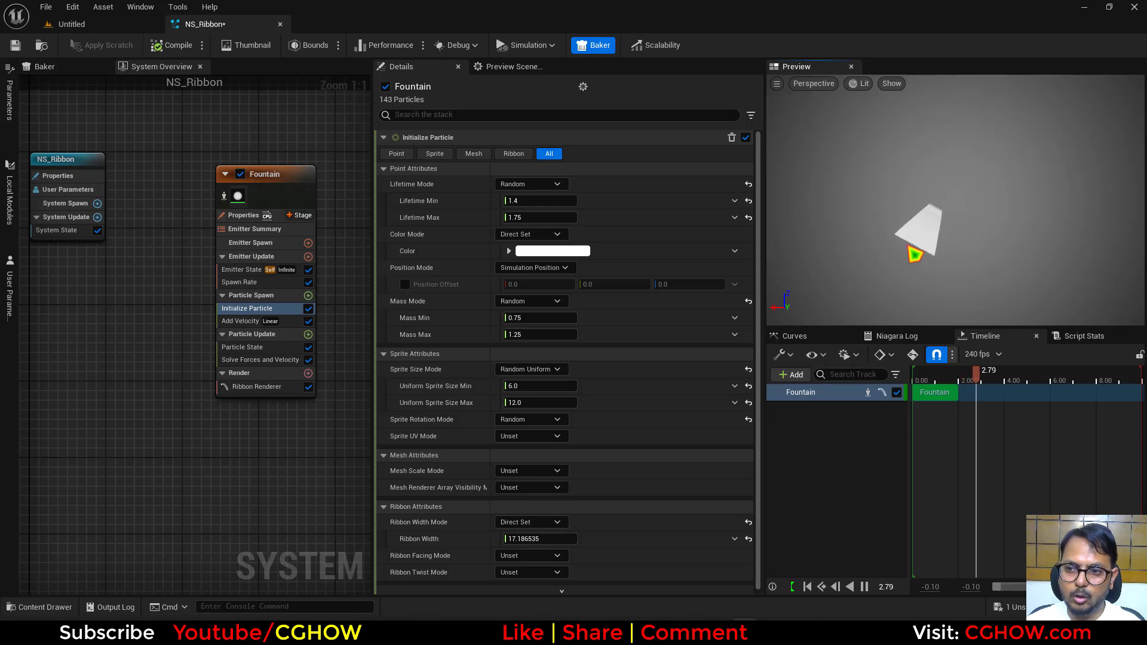
Step: Set the Ribbon Renderer's shape to Multi Plane with a Multi Plane Count of 3
click(227, 388)
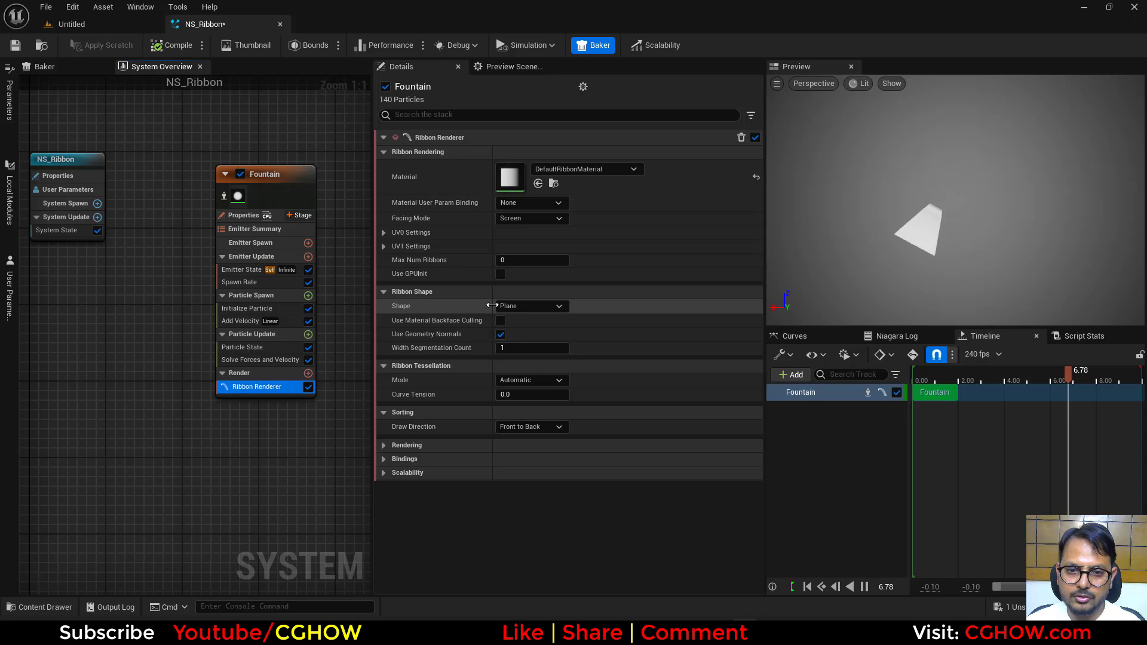
click(529, 306)
click(526, 329)
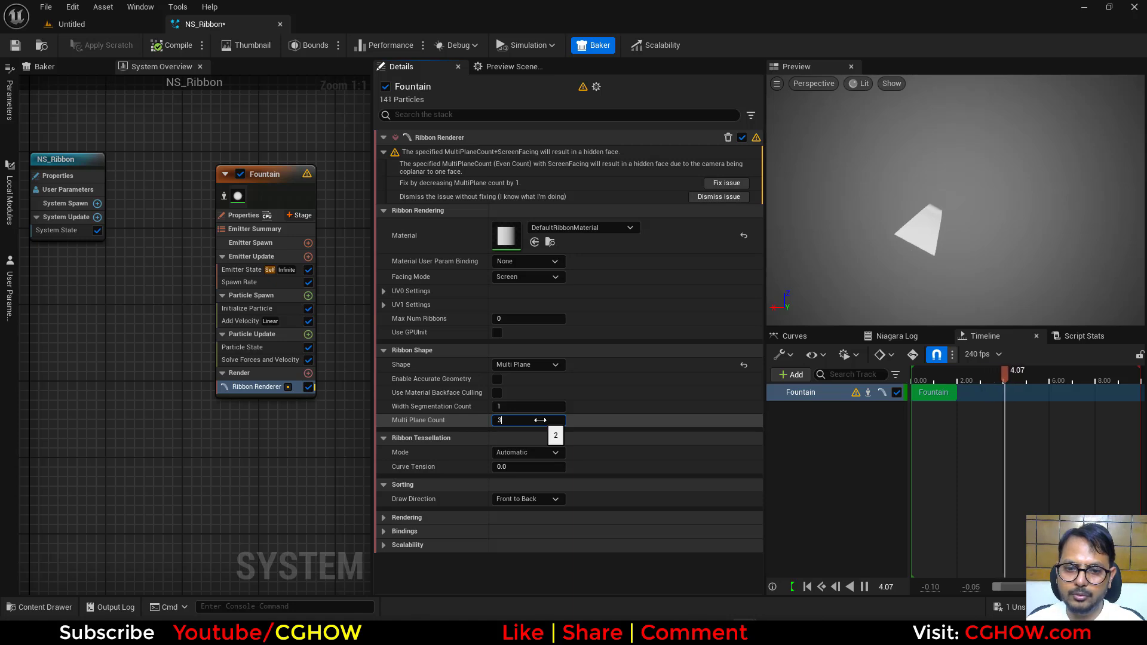
key(Return)
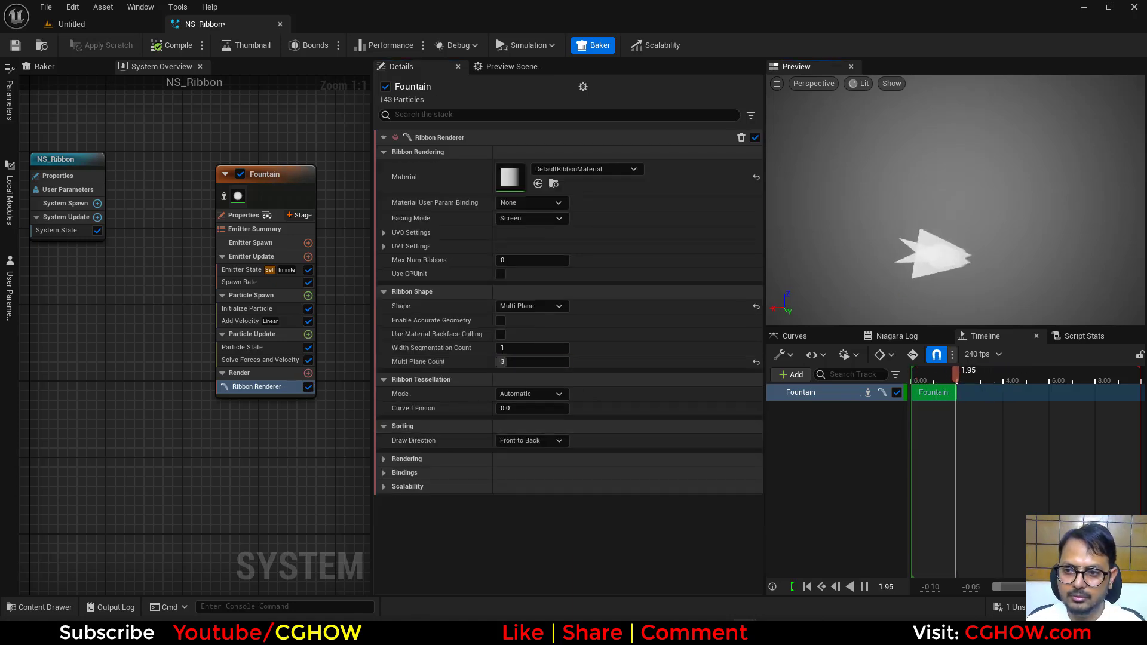
Step: Set the ribbon's Multi Plane Count to 2
click(511, 361)
text(2)
key(Return)
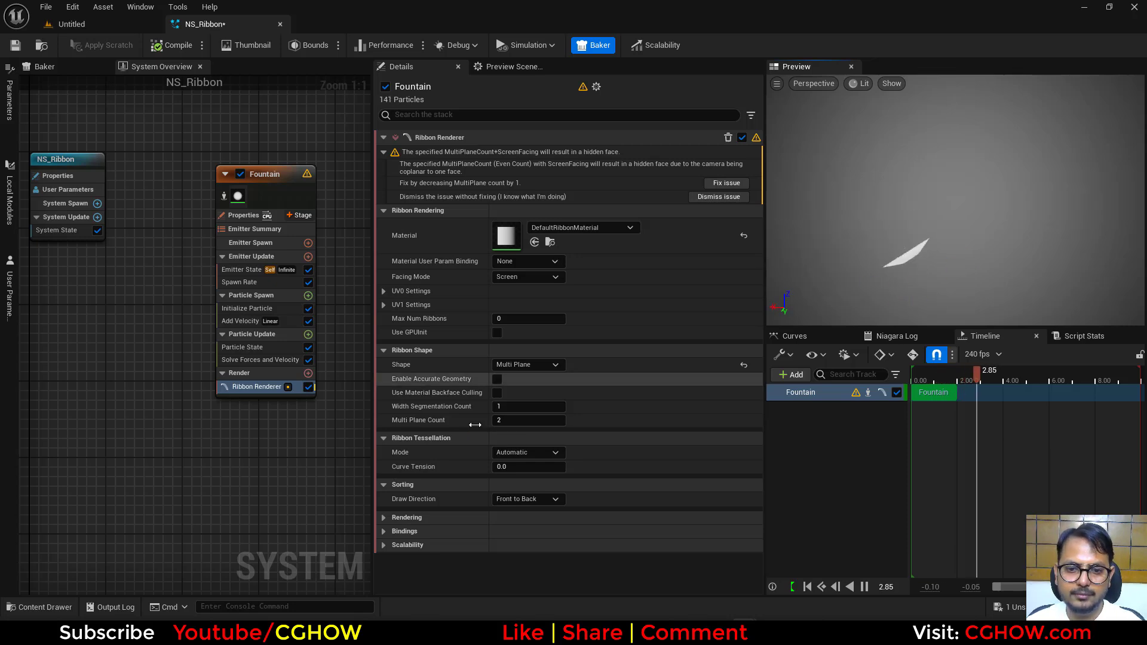
Step: Try ribbon Multi Plane Counts of 3 and 2, and apply the suggested fix that decreases the count by 1
click(517, 420)
text(3)
key(Return)
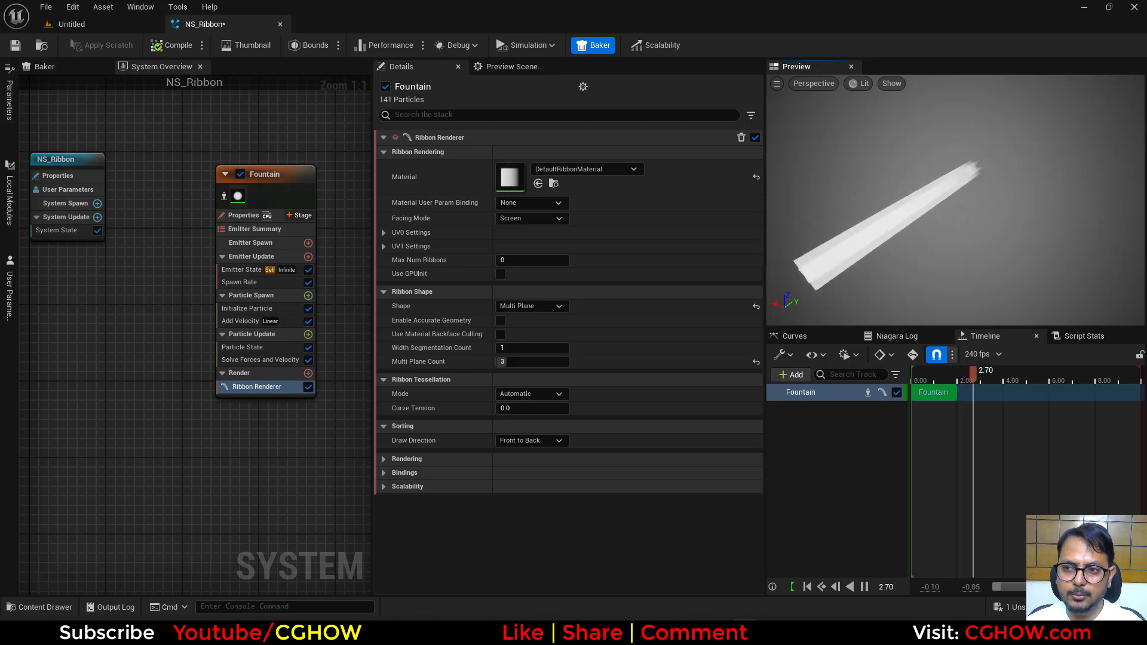
click(538, 362)
text(2)
key(Return)
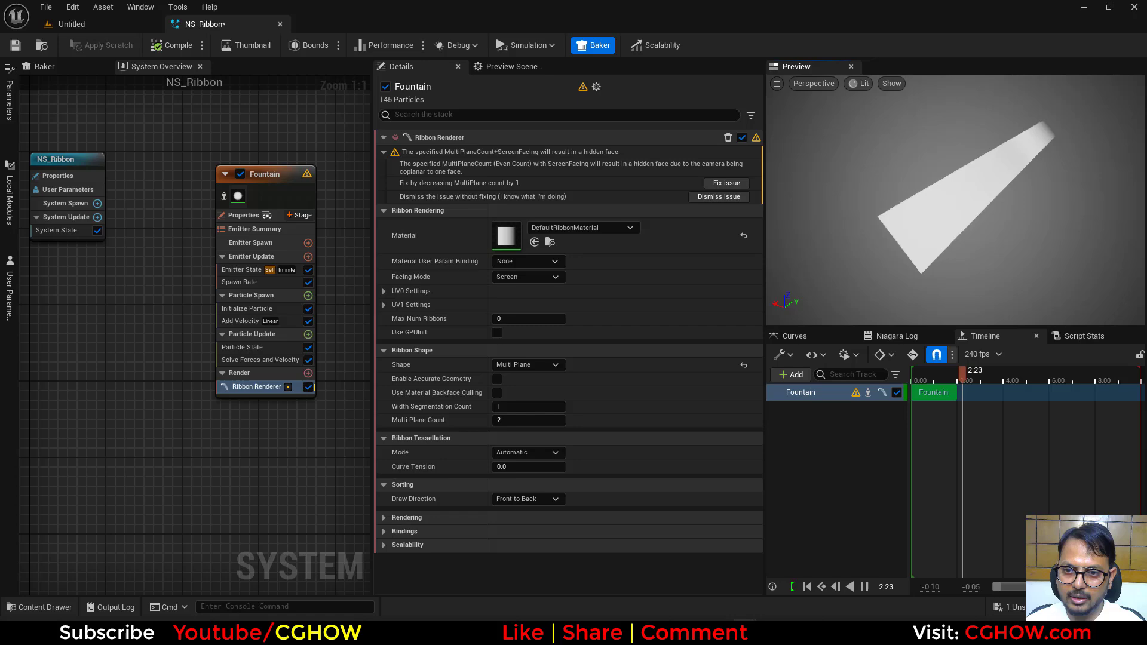
click(726, 182)
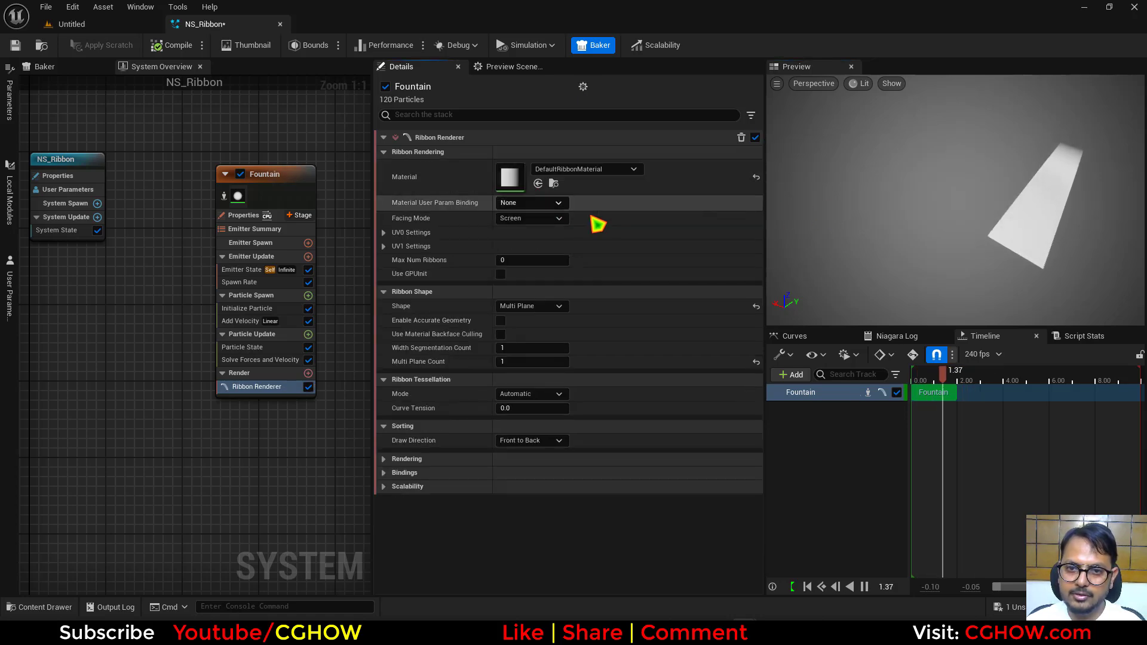
Step: Assign the m_Ribbon material to the Ribbon Renderer and pause the preview simulation
click(137, 25)
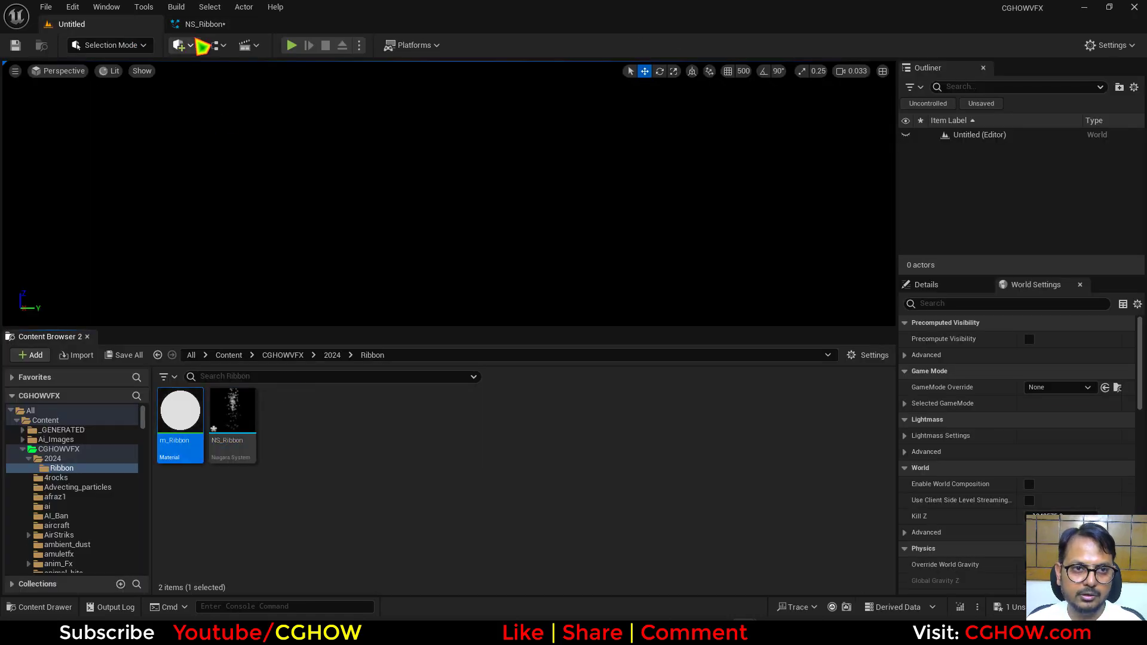
click(203, 24)
click(538, 183)
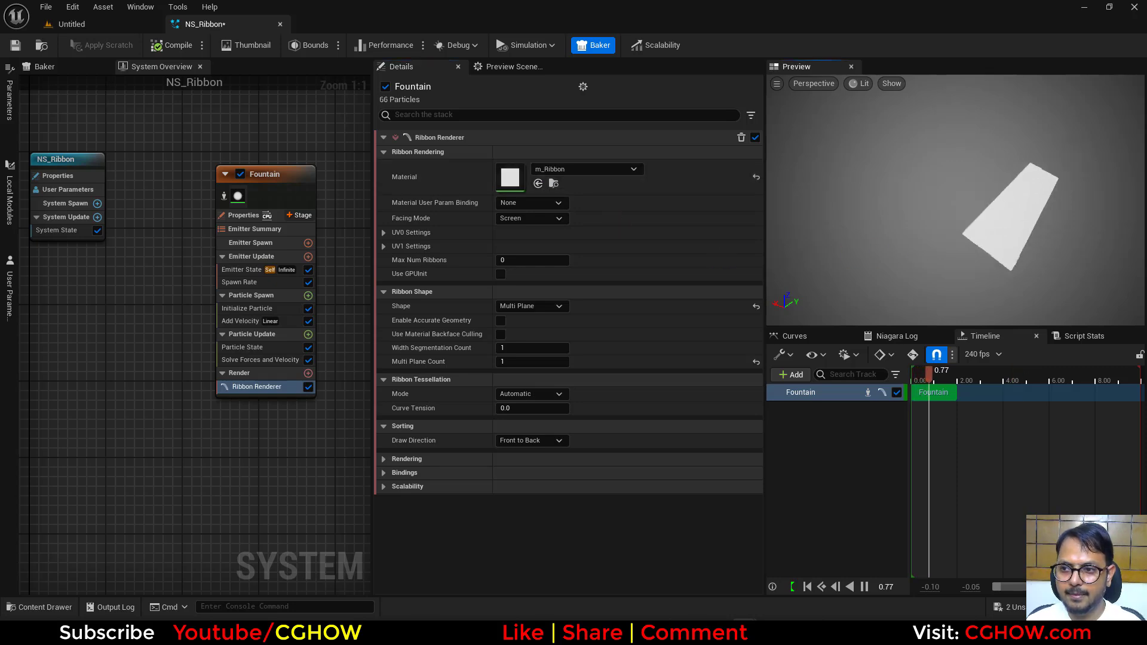
click(865, 587)
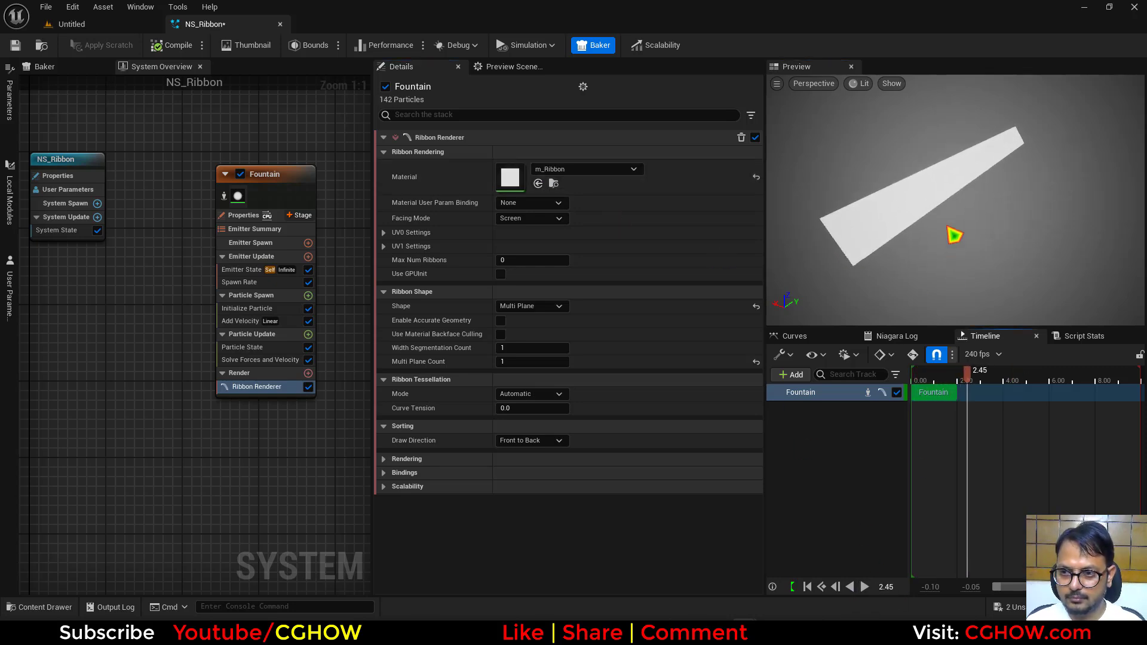
Step: Try a Multi Plane Count of 2 with screen facing, and apply the hidden-face fix
drag(948, 236, 948, 236)
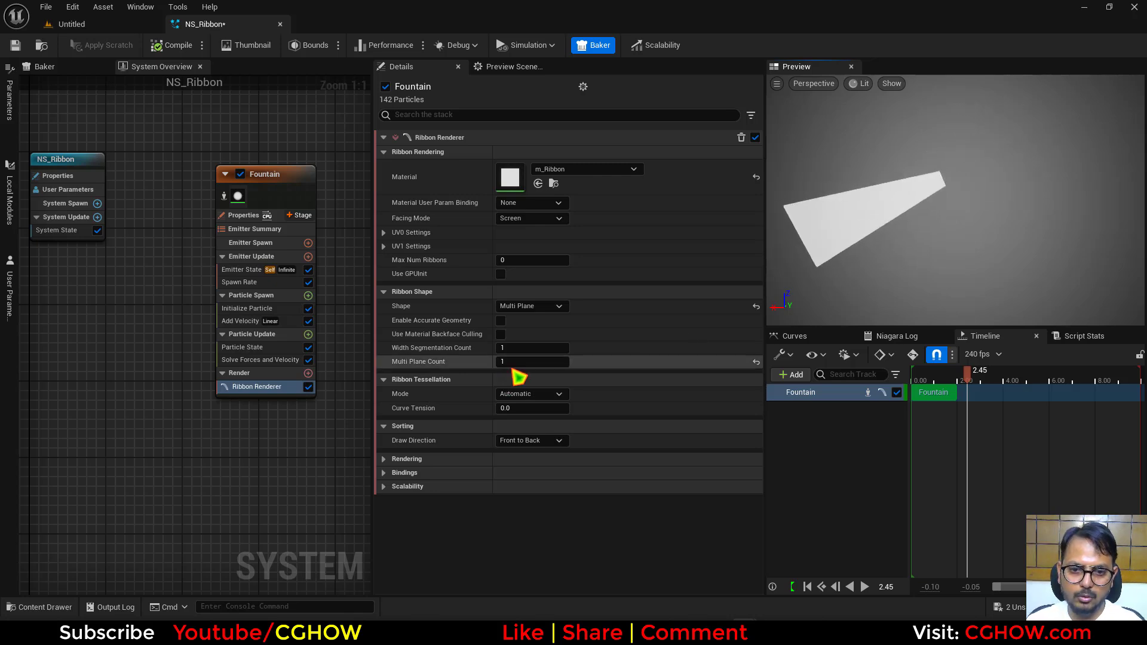
key(Return)
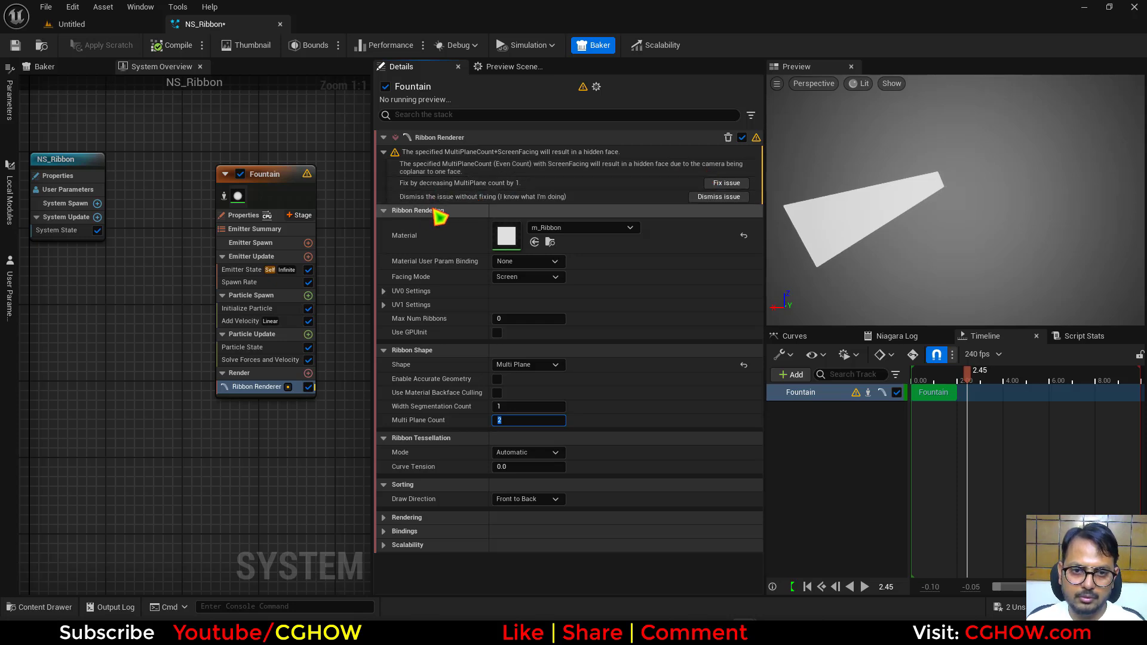
click(726, 184)
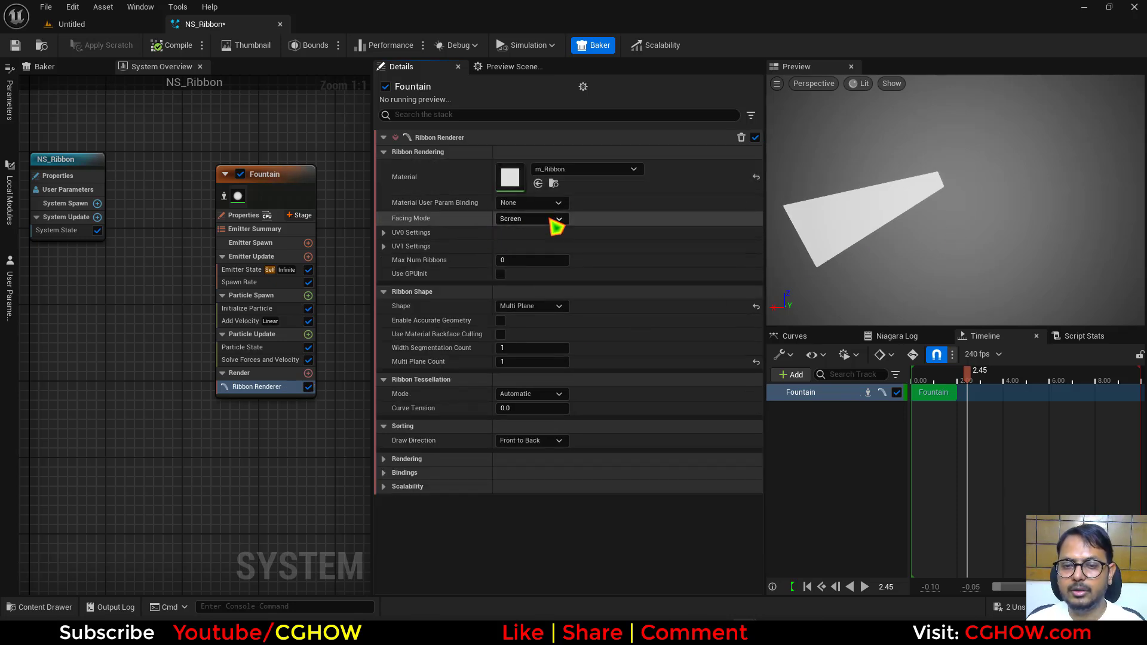
Step: Set the renderer's Facing Mode to Custom Side Vector and Initialize Particle's Ribbon Facing Mode to Direct Set
click(555, 219)
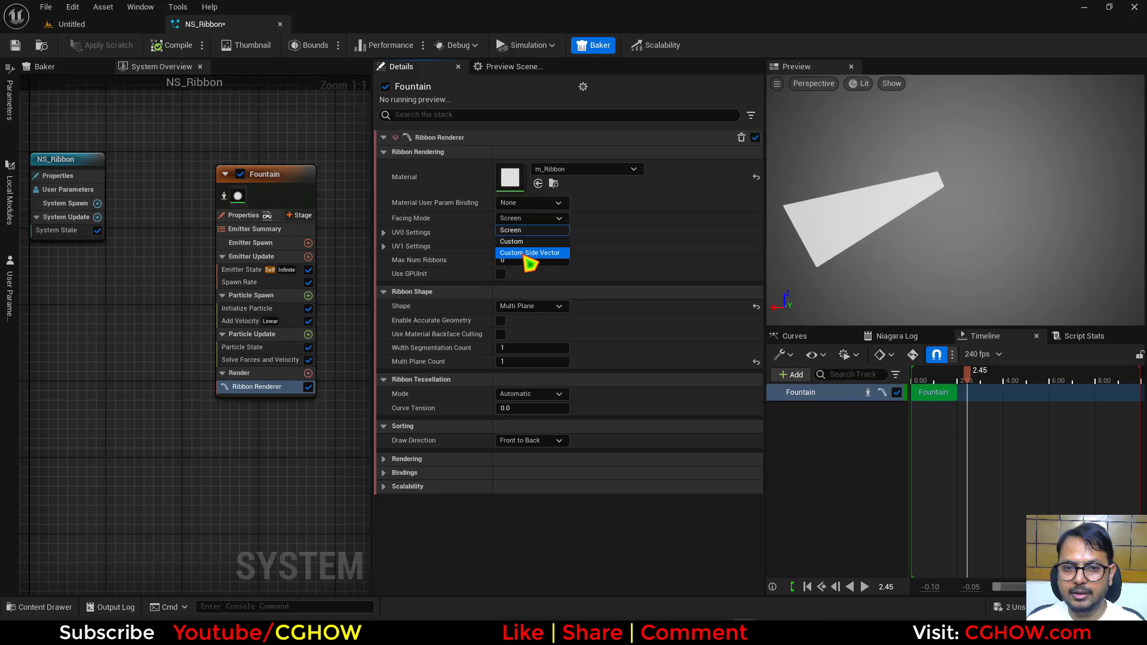
click(526, 254)
click(245, 309)
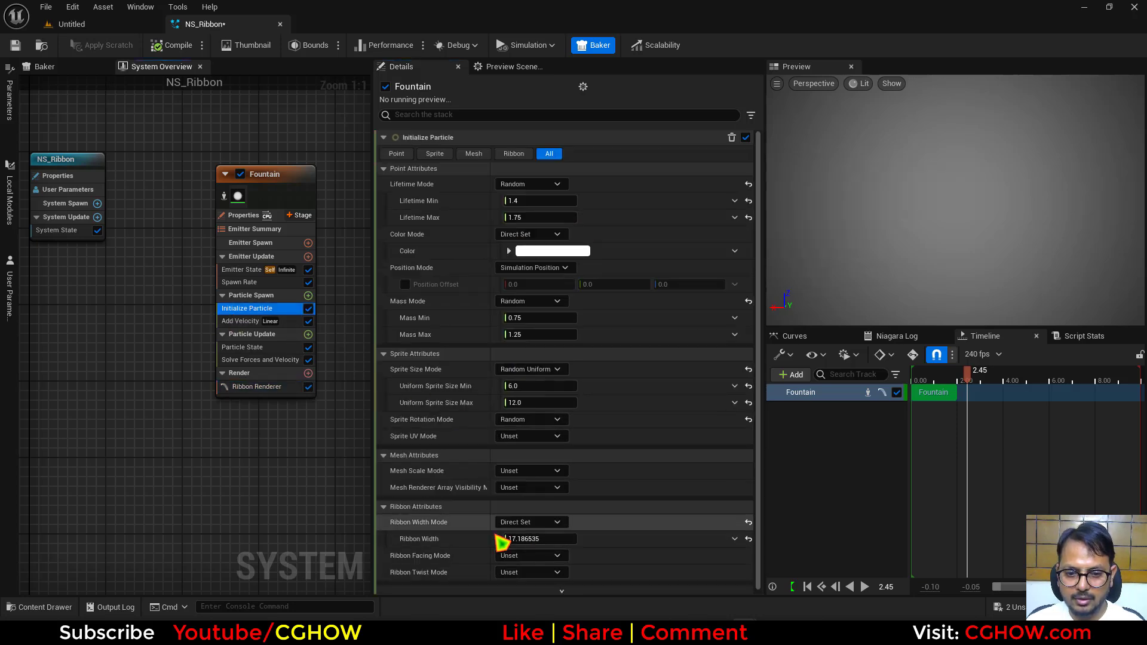
click(547, 556)
click(562, 587)
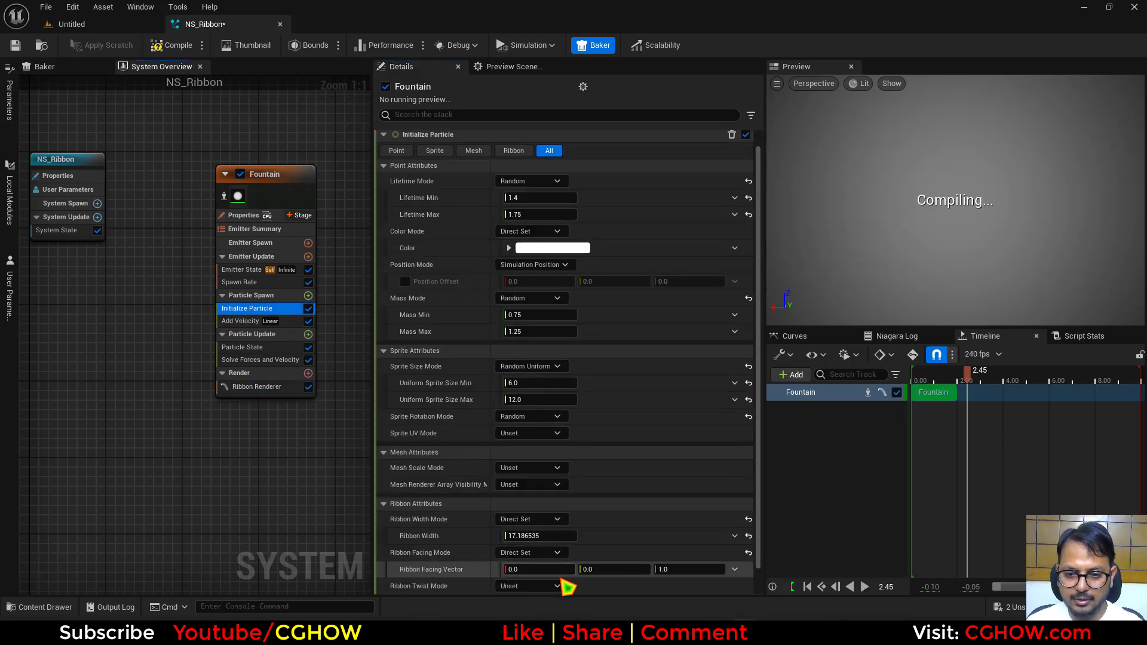
Step: Set the Ribbon Renderer's Multi Plane Count to 2 and inspect the crossed planes in the preview
click(257, 387)
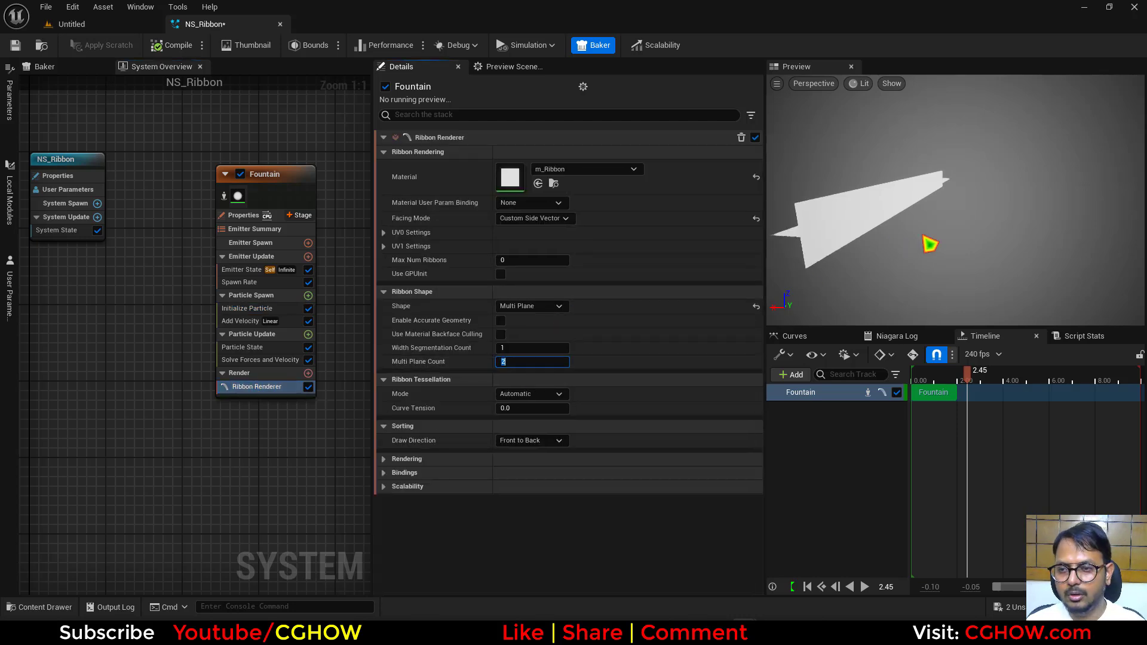
drag(947, 243, 896, 239)
middle_drag(987, 251, 914, 276)
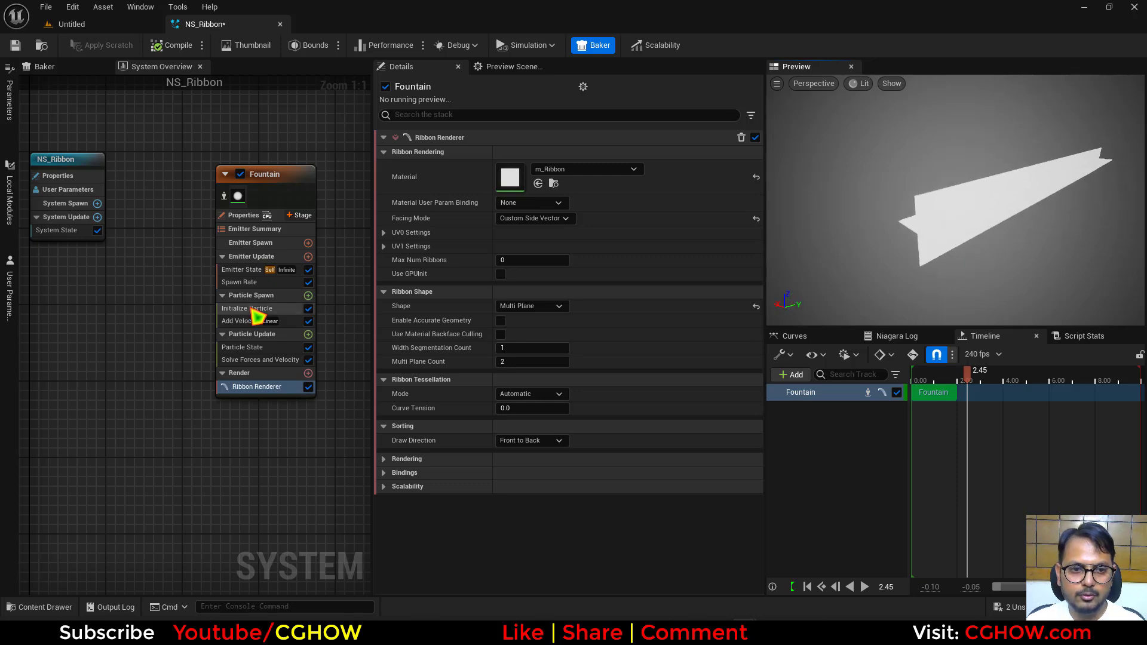
Step: Set Initialize Particle's color to a dark orange, about R 0.208, G 0.057, B 0
click(252, 309)
click(538, 251)
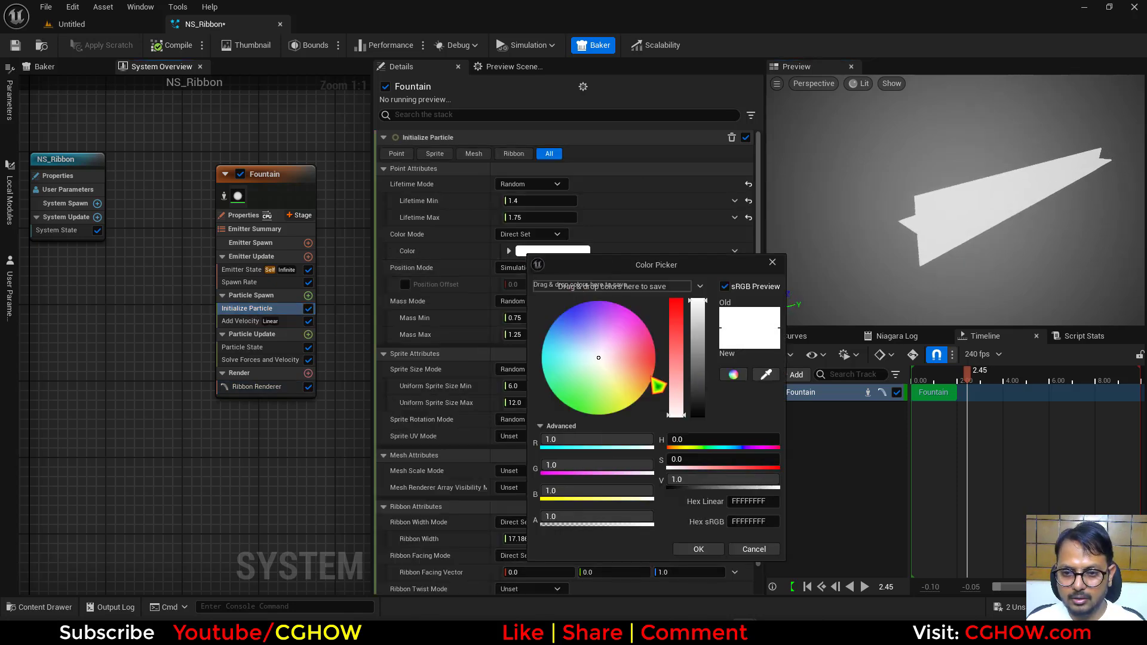
drag(637, 373, 699, 392)
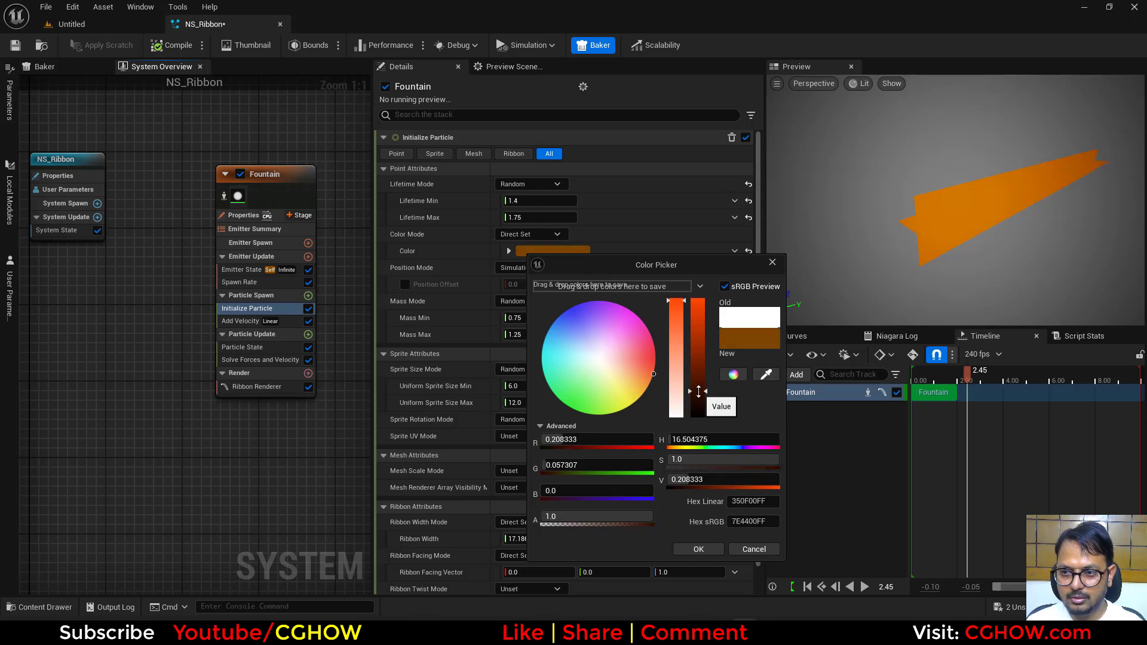
click(704, 547)
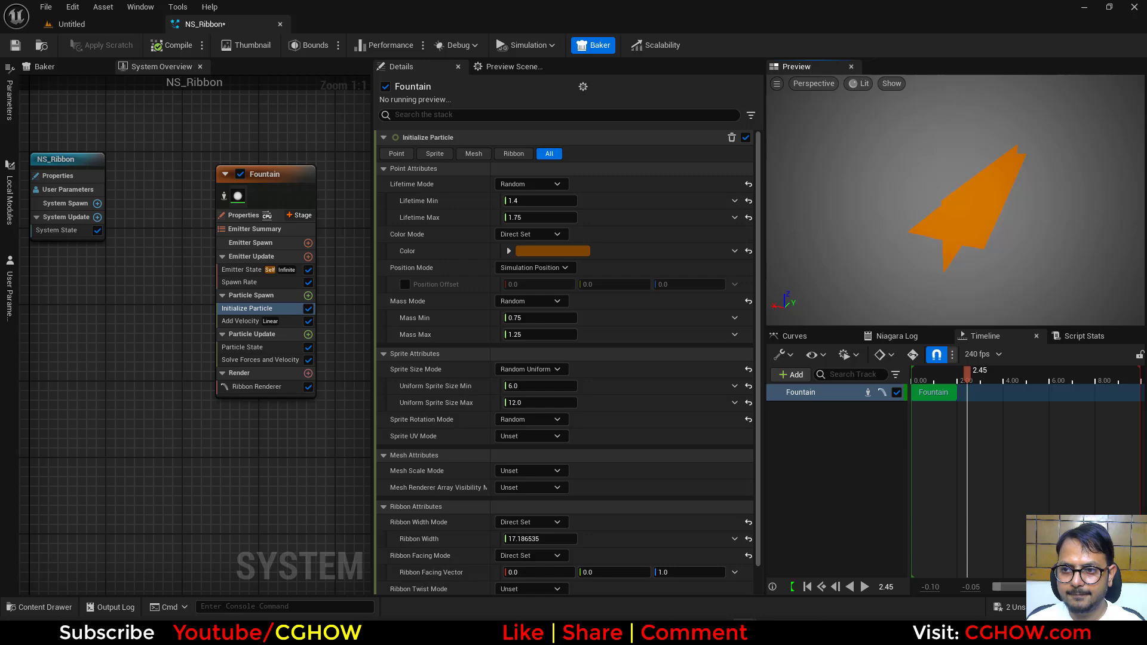
Step: Save all modified content, including the m_Ribbon and NS_Ribbon assets
click(110, 27)
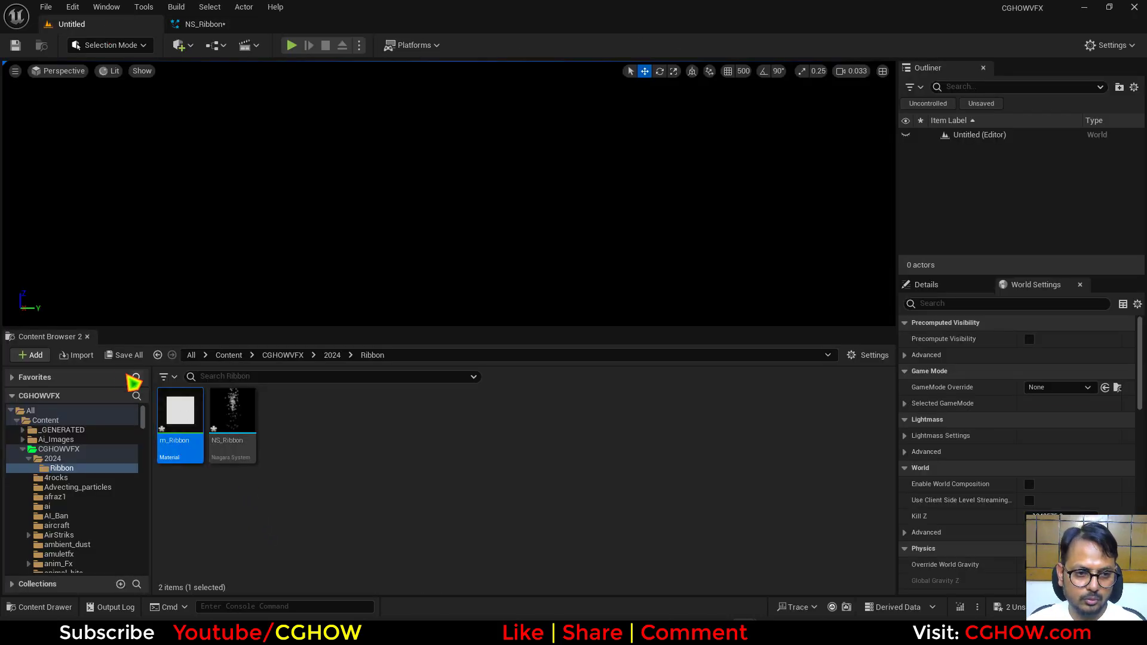
key(ctrl+shift+s)
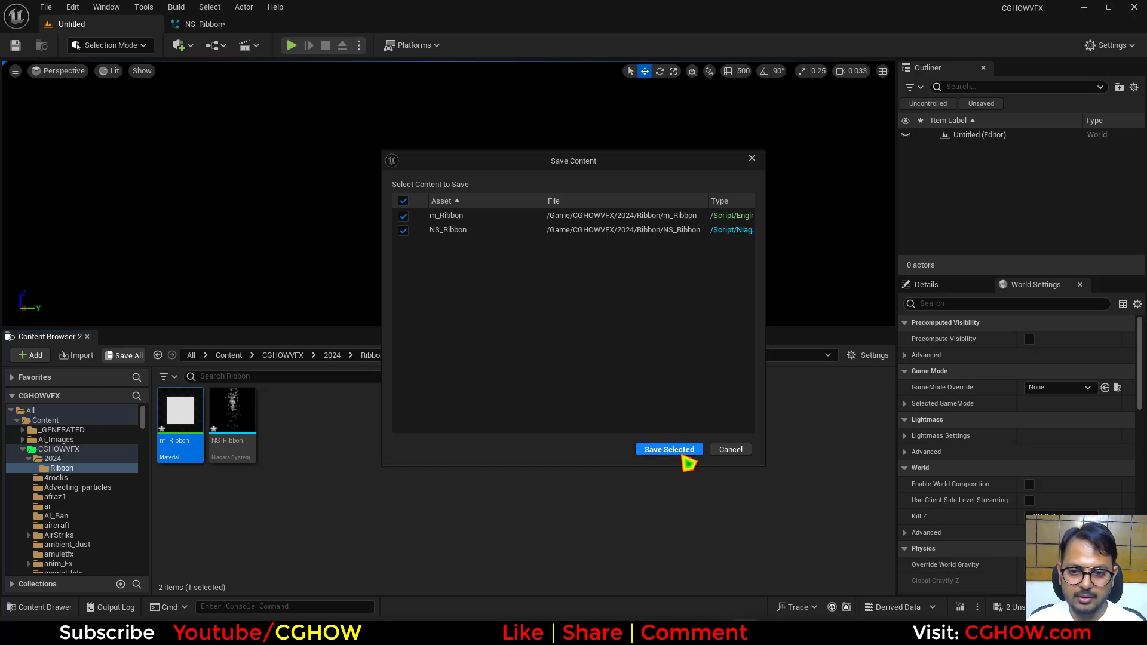
click(670, 452)
Step: Open the m_Ribbon material and move its Particle Color node farther from the material output
double_click(180, 412)
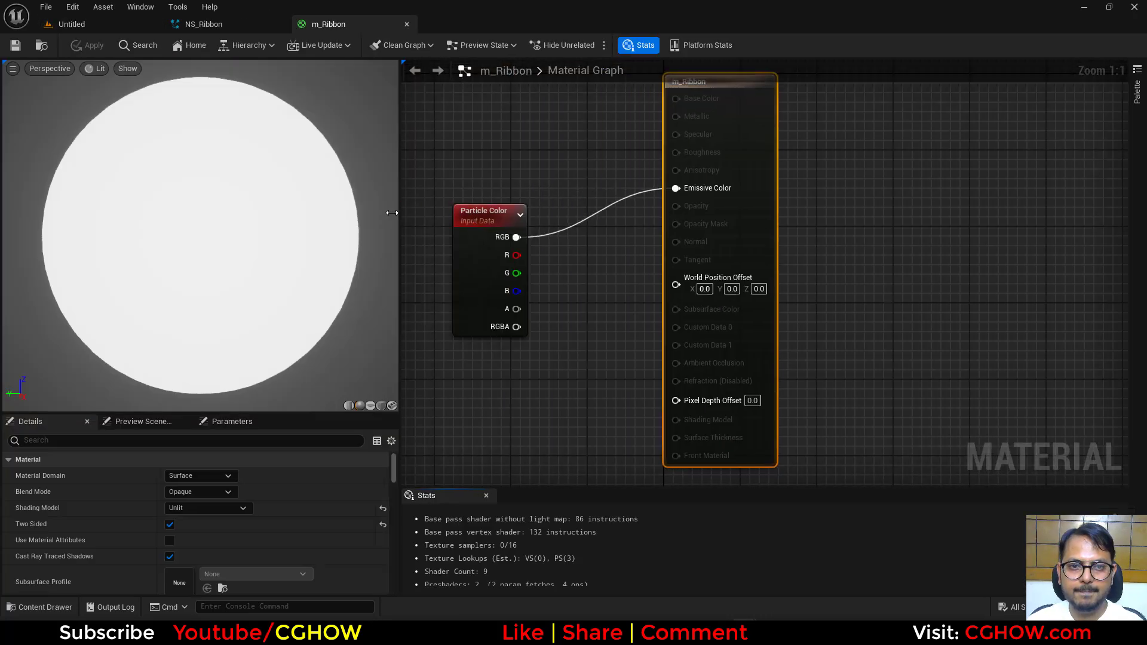
right_drag(475, 227, 707, 232)
drag(712, 279, 664, 254)
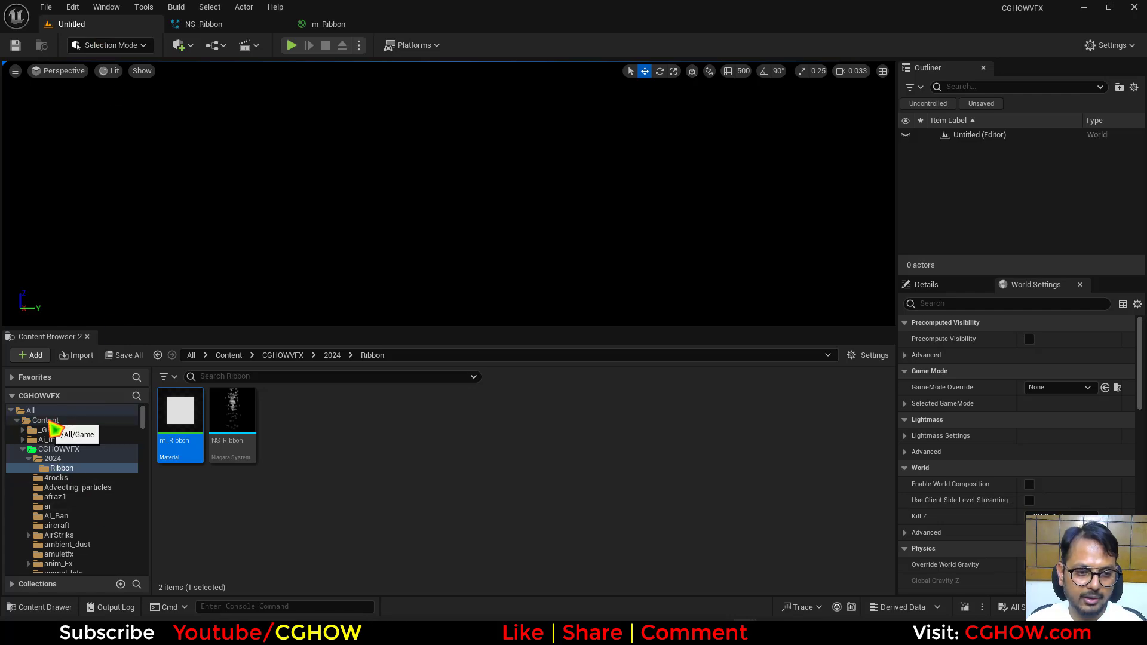
Step: Search all project content for "aura", filter the results to textures, and select a T_aura texture
click(52, 422)
click(252, 379)
text(a)
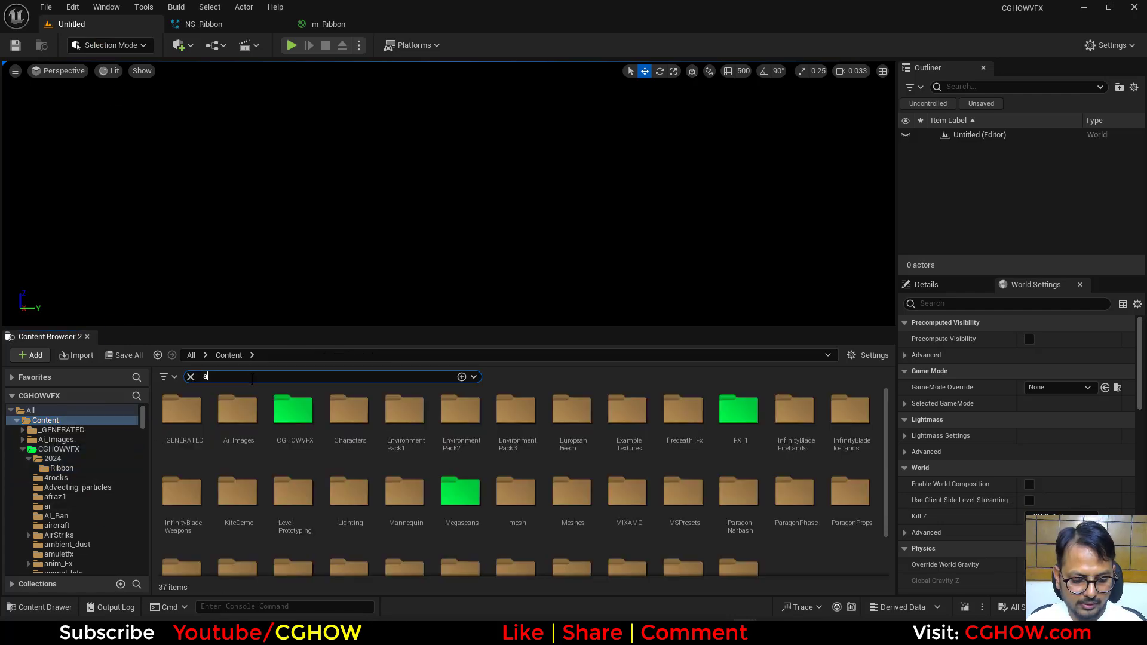
text(ura)
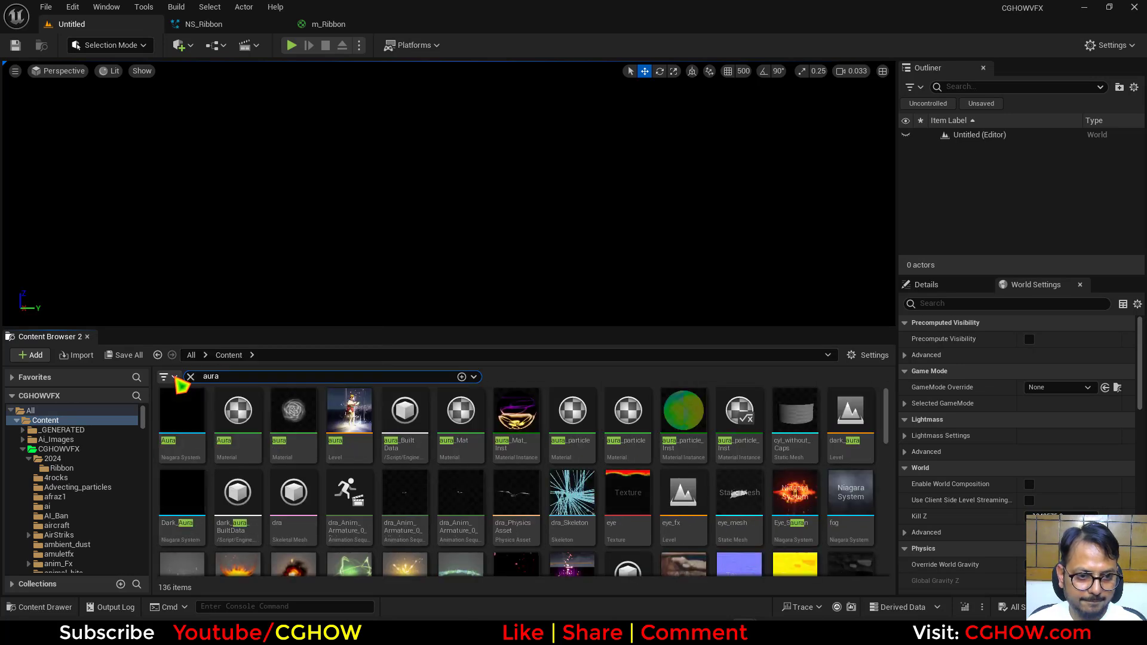
click(174, 377)
click(254, 309)
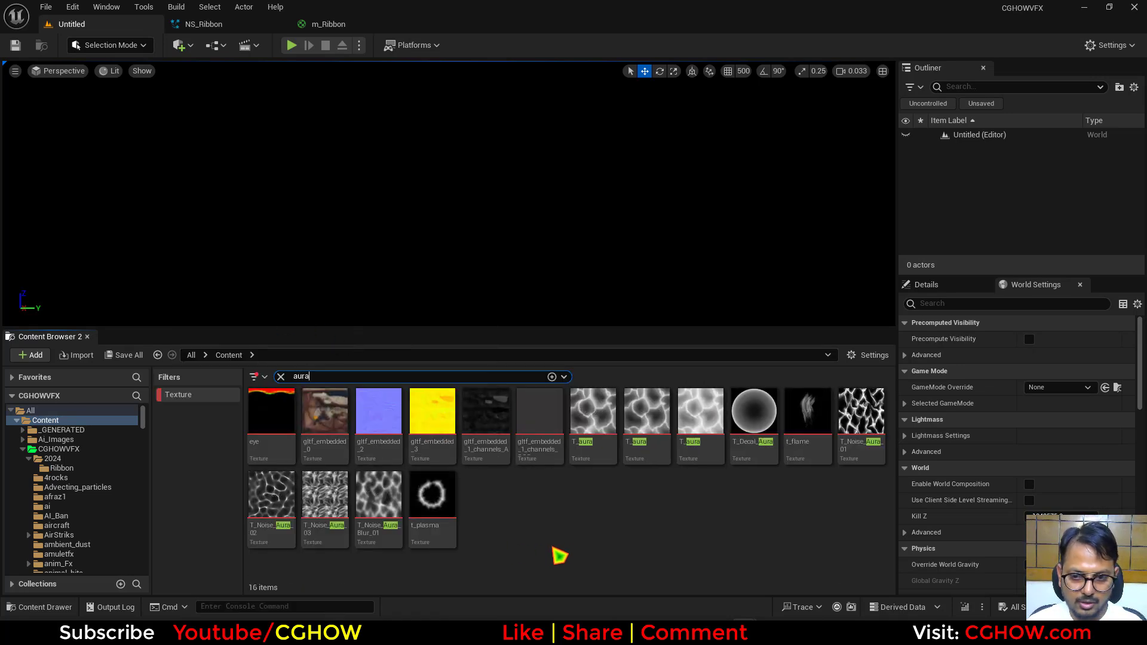
click(647, 418)
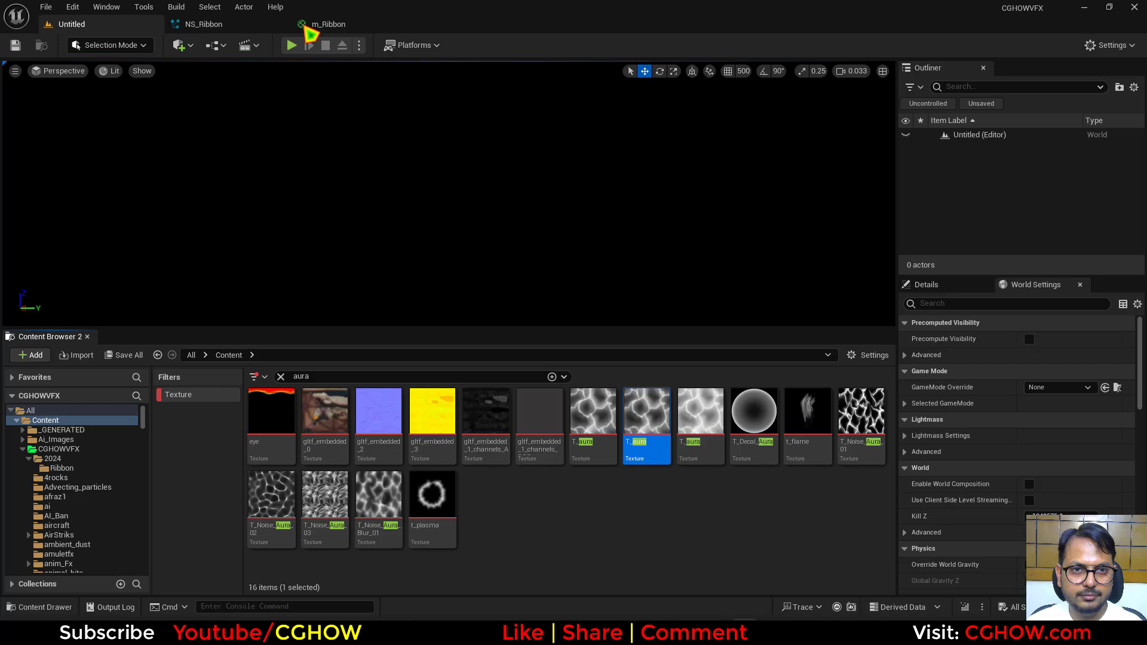
Step: Add a Texture Sample node using T_aura to the m_Ribbon graph and view the texture at full size
click(328, 24)
key(t)
click(560, 294)
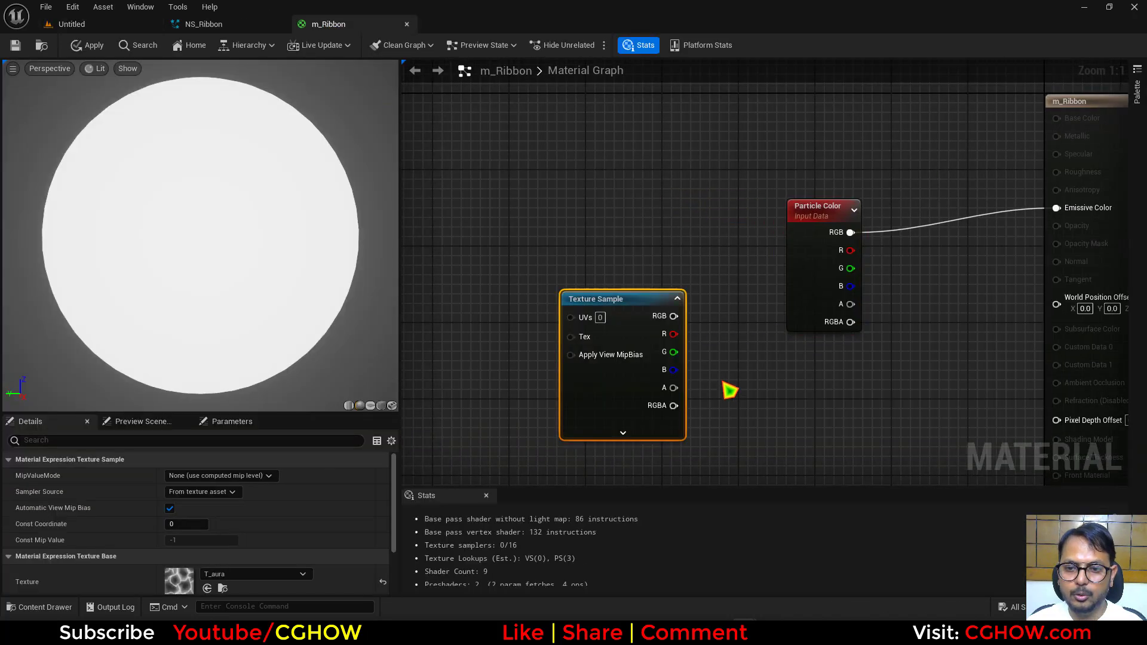
right_drag(729, 389, 635, 358)
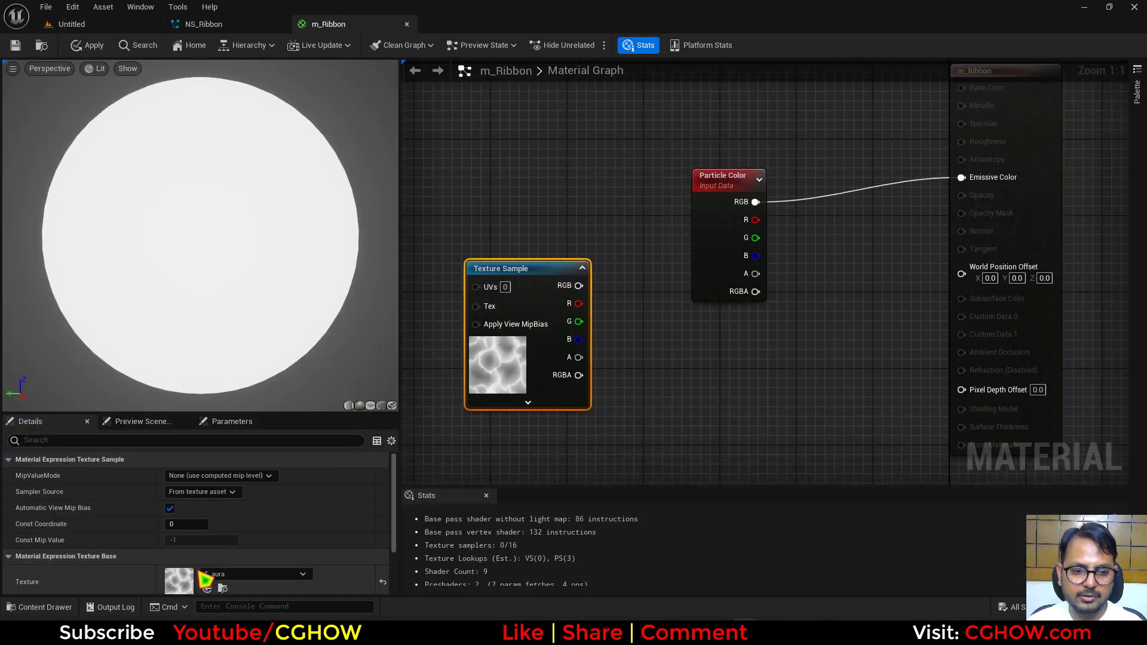
double_click(178, 586)
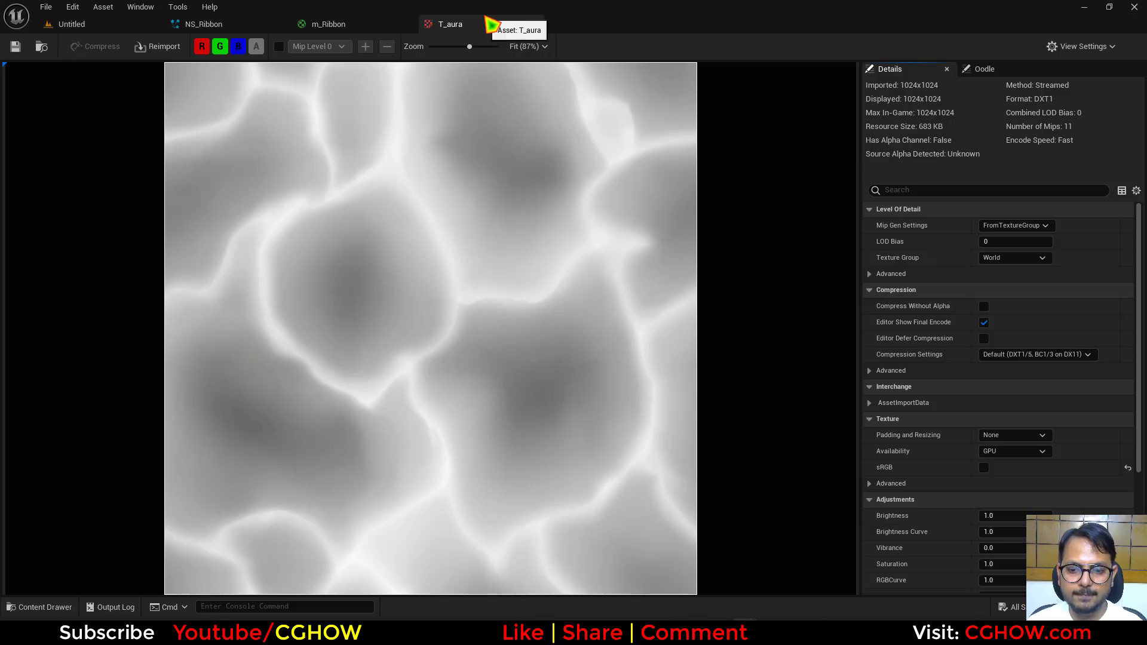
click(532, 24)
Step: Switch to the browser and look through the YouTube channel's "texture" search results for texture tutorials and packs
key(alt+Tab)
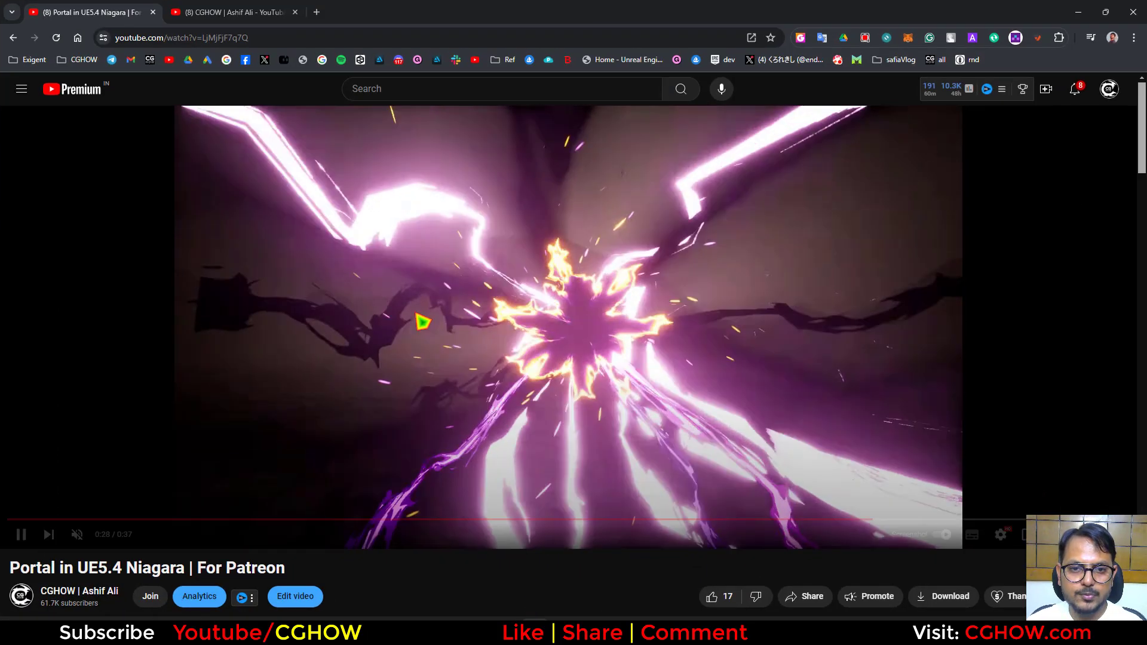
click(232, 8)
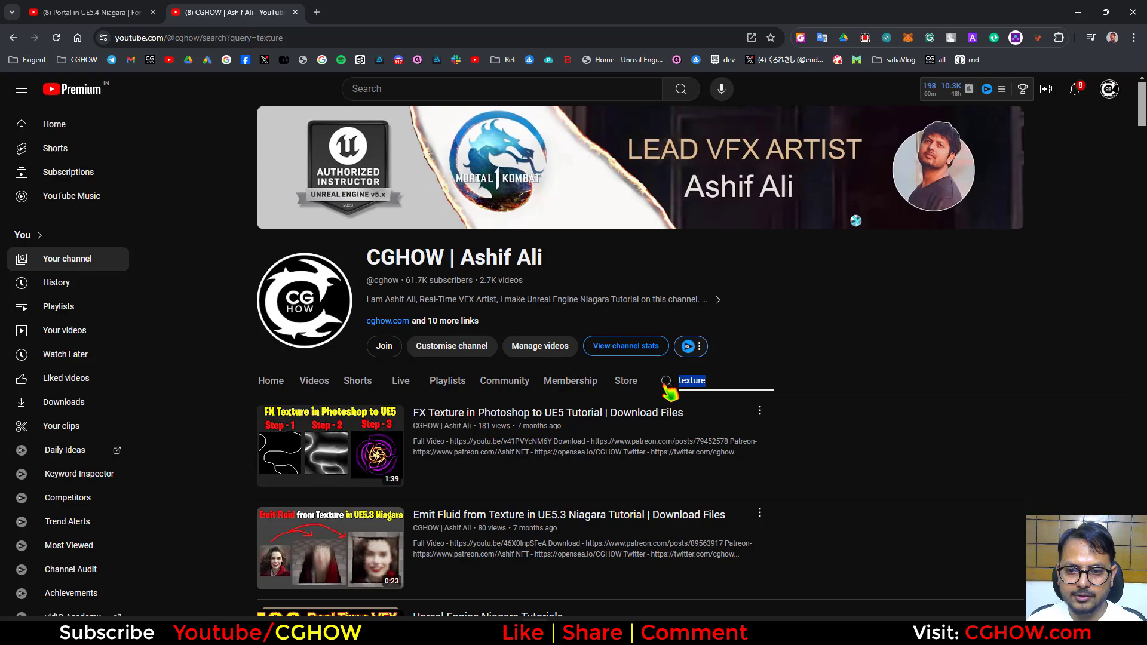
scroll(201, 422, down, 1)
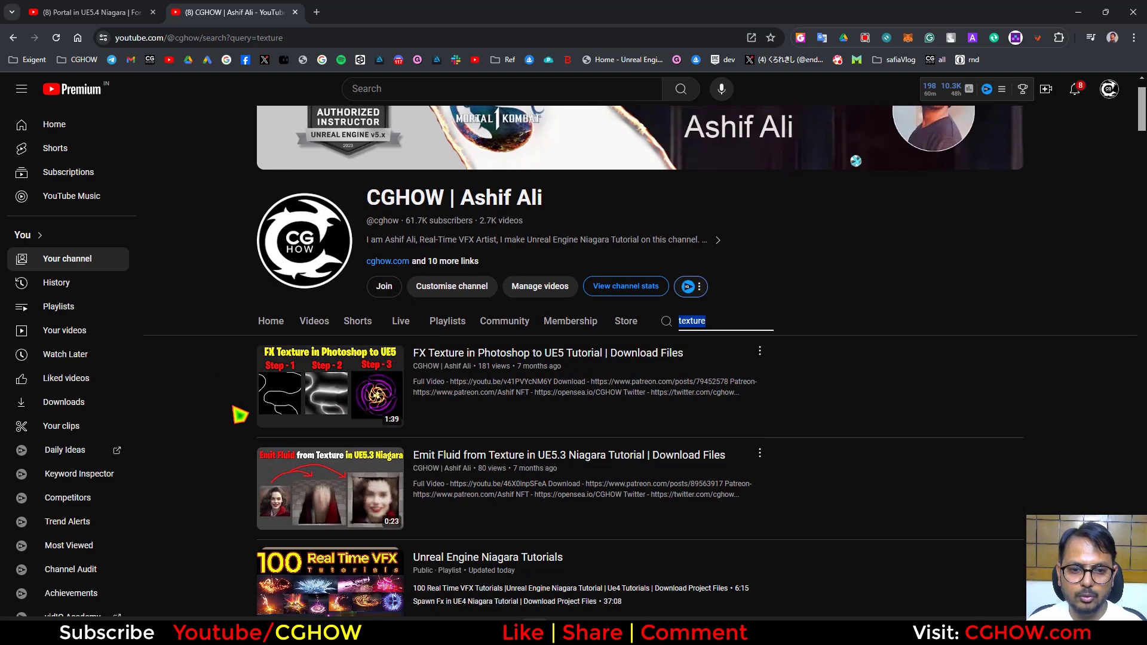
scroll(210, 404, down, 9)
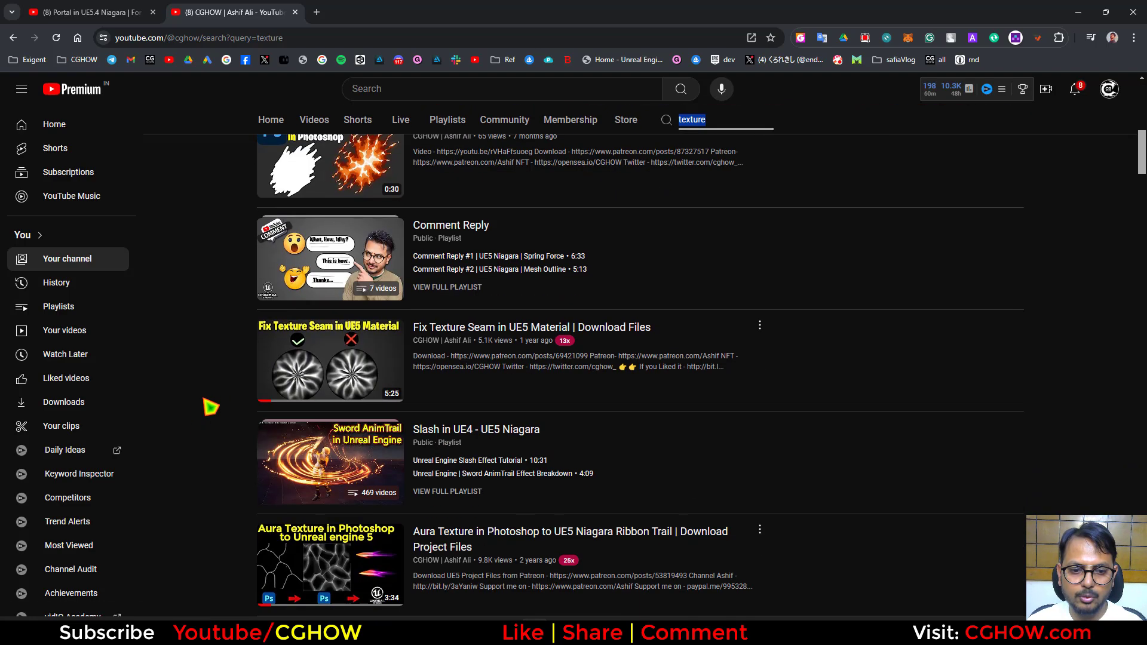
scroll(210, 407, down, 4)
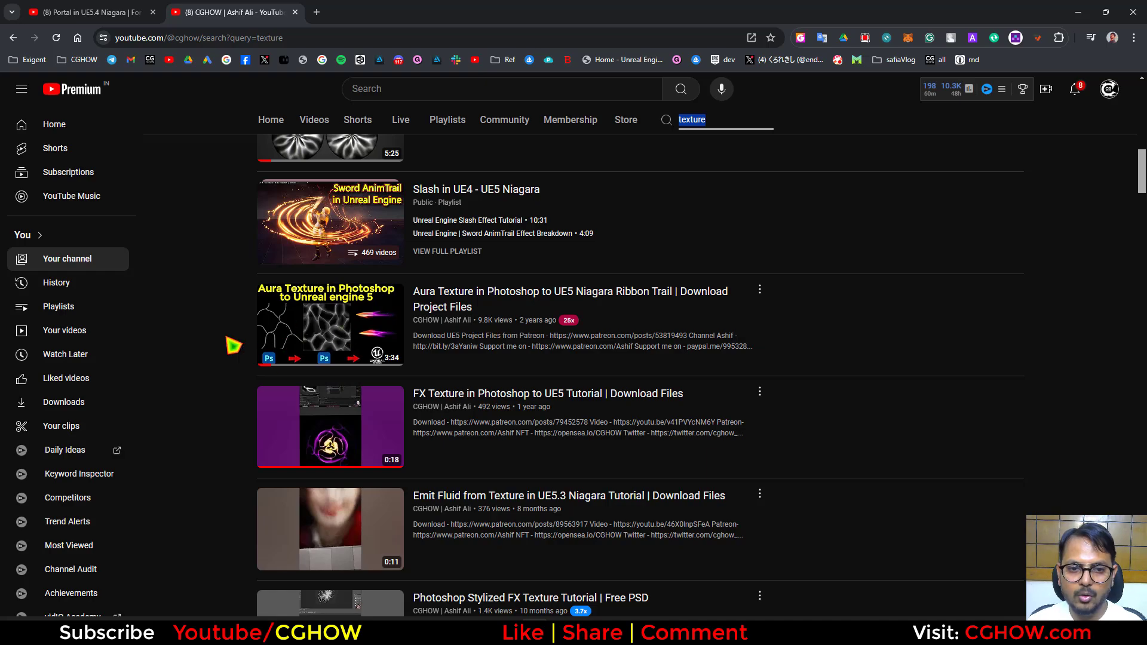
scroll(215, 366, down, 20)
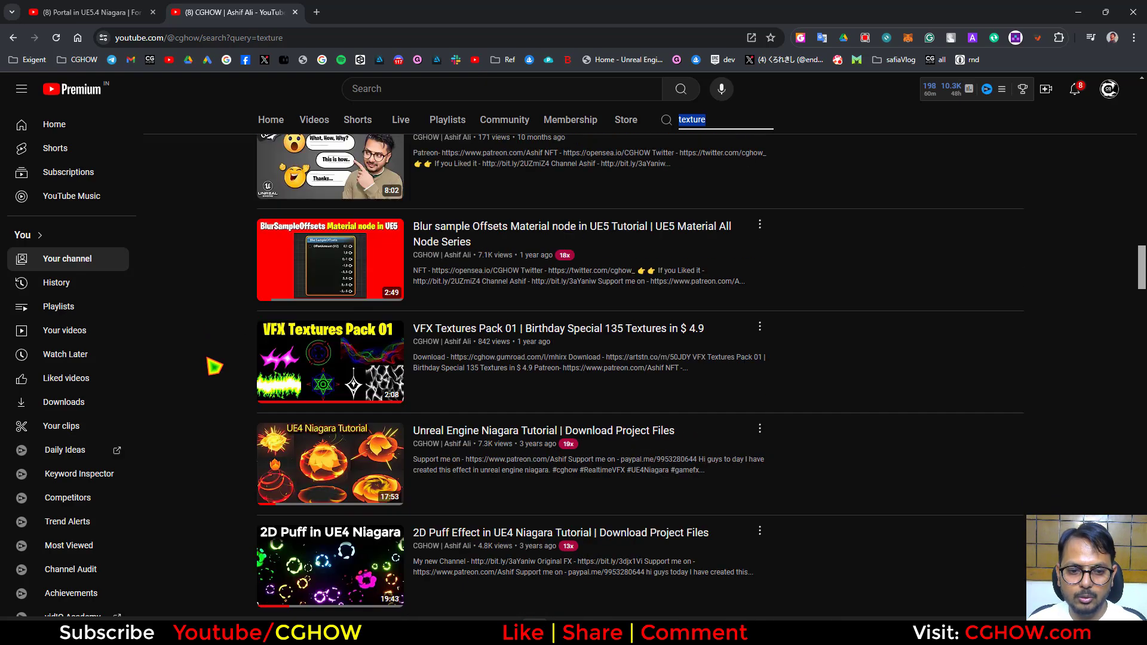
scroll(215, 366, down, 15)
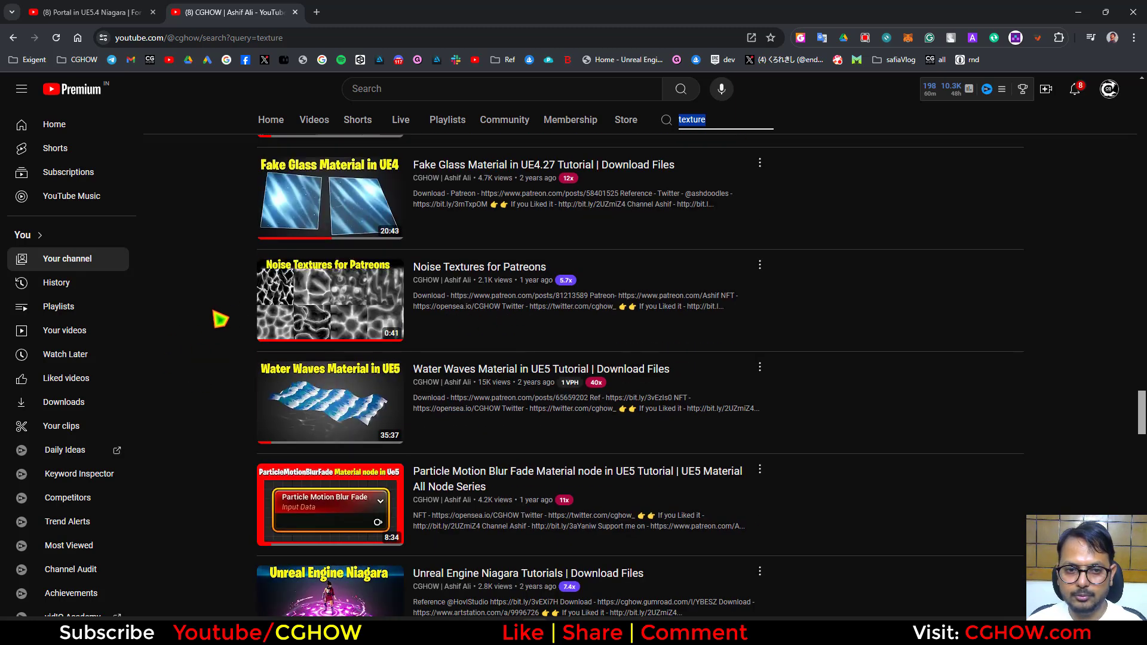
Step: Switch back to Unreal Engine, delete the Particle Color node from m_Ribbon, and preview the material on a plane
click(1087, 12)
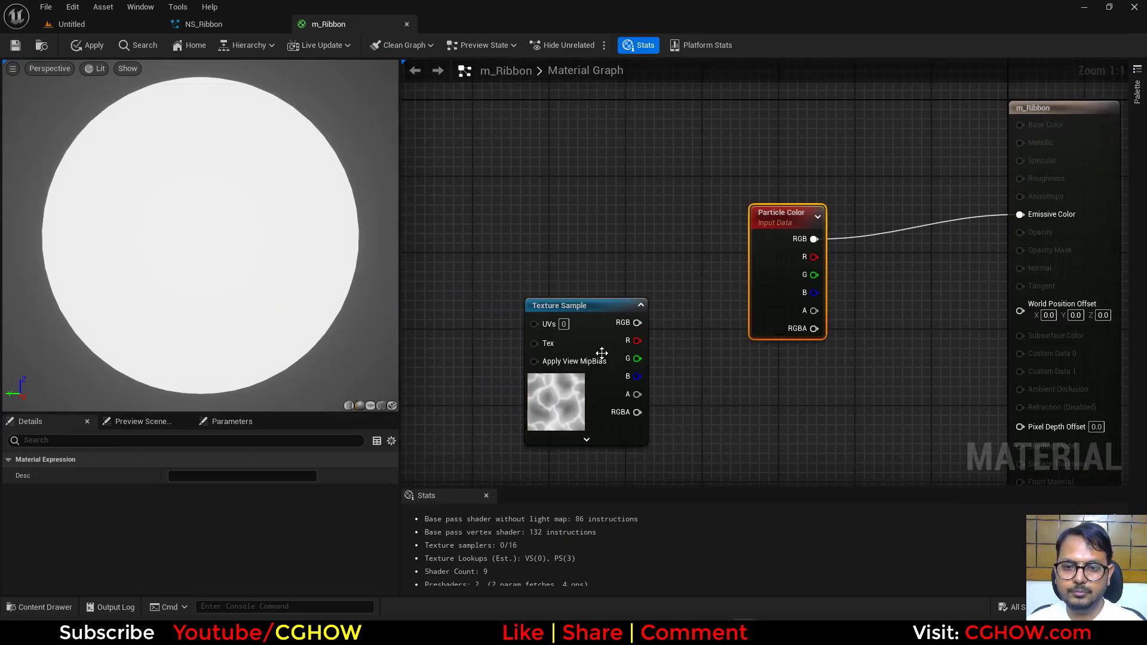
key(Delete)
click(370, 405)
Step: Connect the Texture Sample's R output to Emissive Color, reposition the node, and save the m_Ribbon material
drag(637, 341, 1033, 218)
drag(584, 388, 637, 292)
right_drag(729, 339, 583, 394)
click(15, 46)
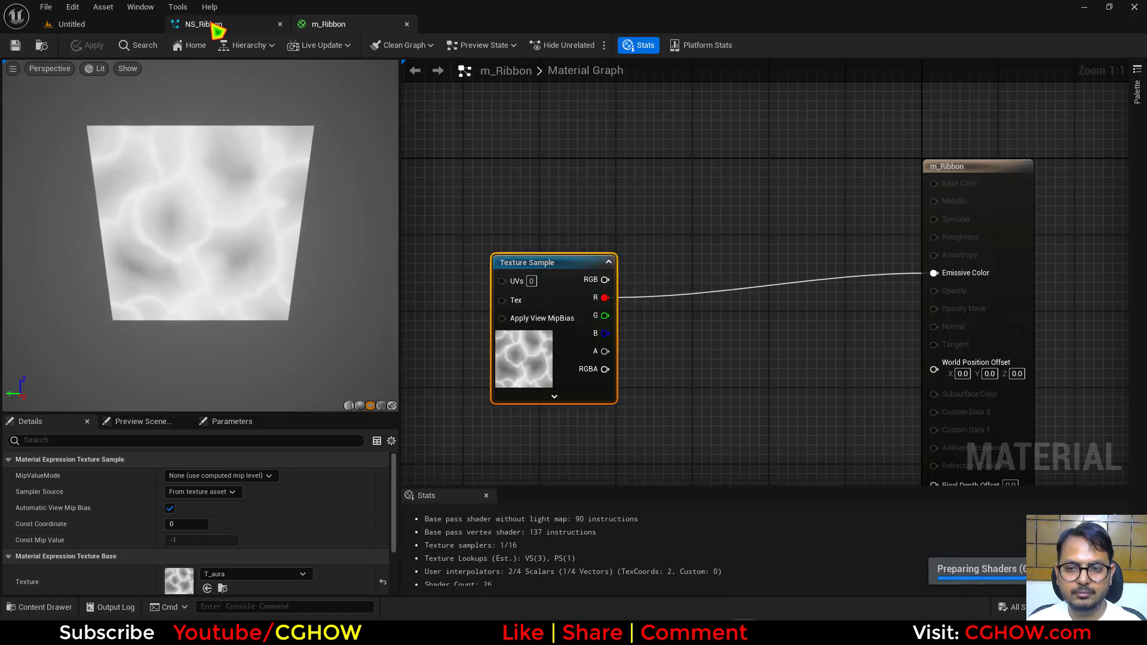
Step: Examine how the aura texture looks on the ribbon in the NS_Ribbon preview and on m_Ribbon's preview plane
click(203, 24)
drag(953, 269, 867, 215)
drag(1045, 275, 933, 205)
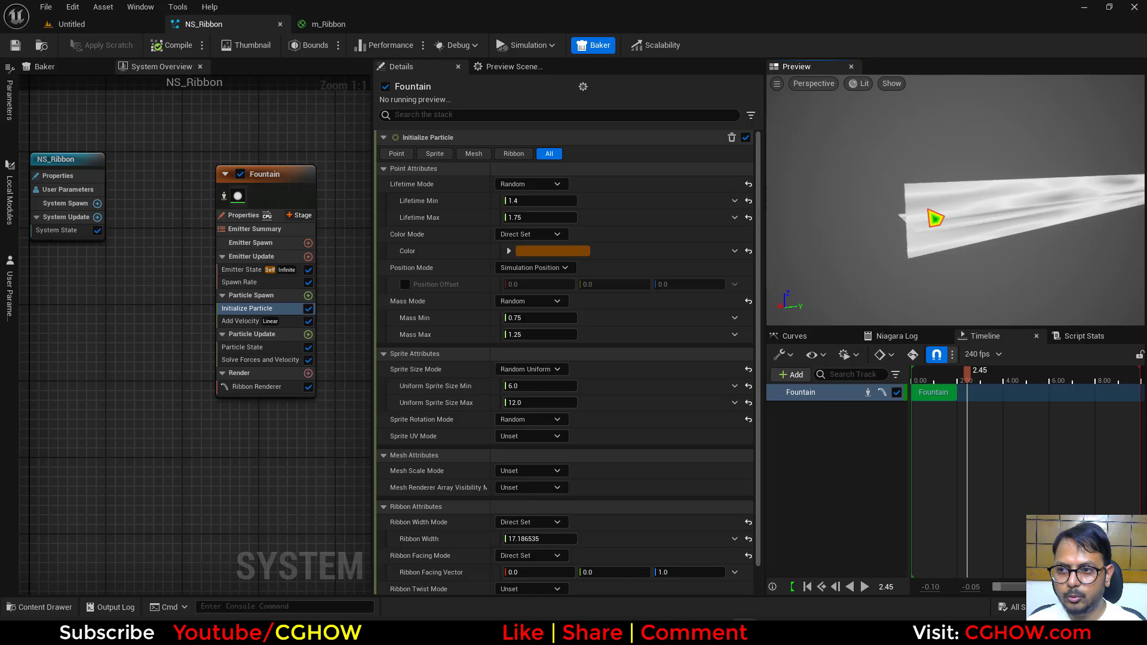
click(335, 25)
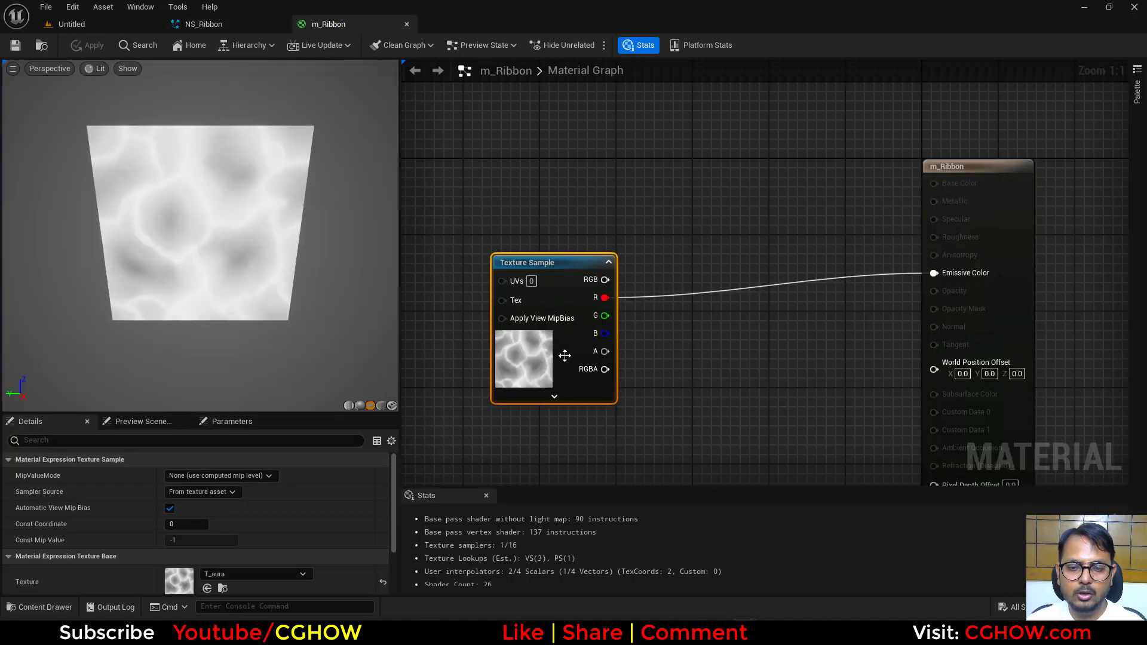
drag(564, 356, 631, 326)
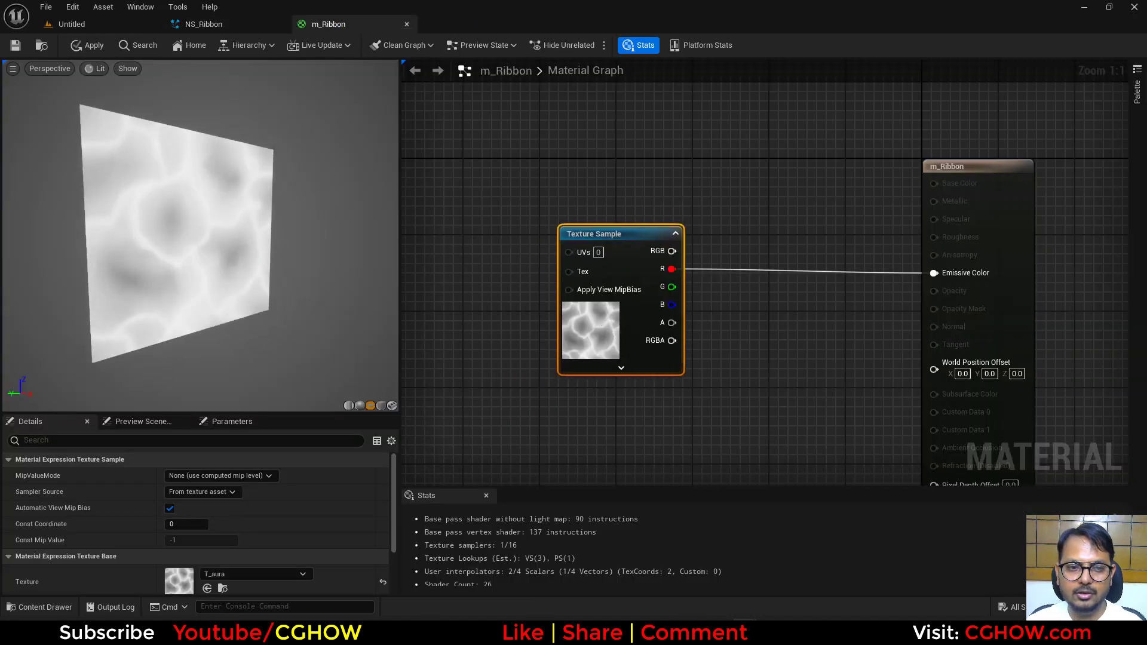
mouse_move(131, 174)
mouse_down()
mouse_move(155, 174)
mouse_move(120, 175)
mouse_up()
drag(180, 241, 181, 263)
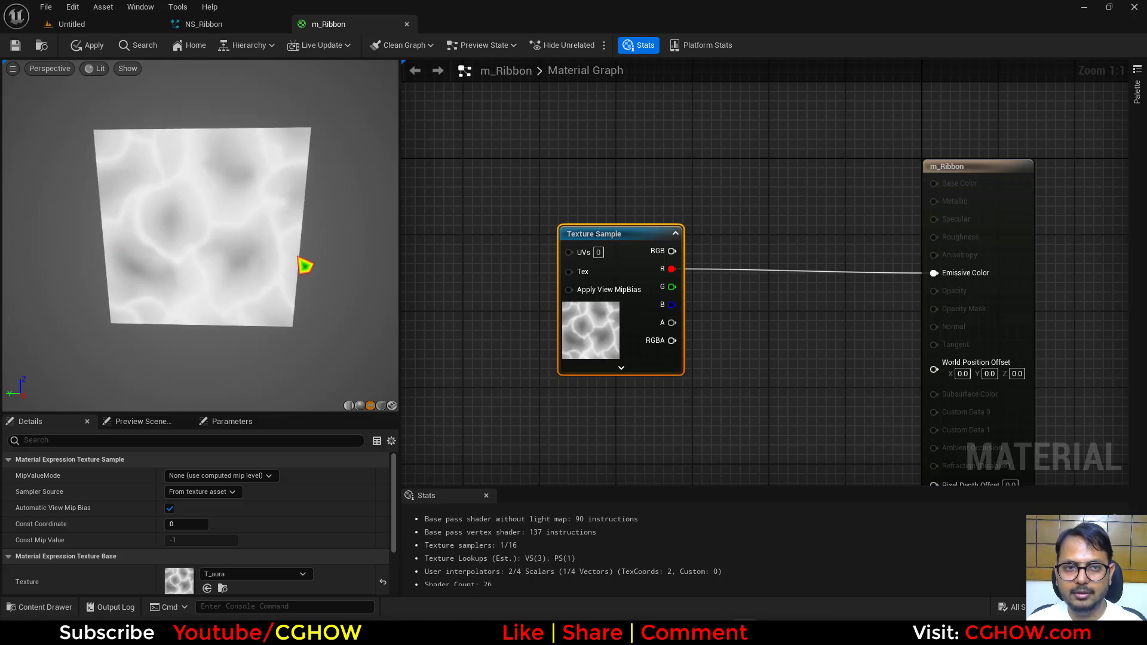
click(237, 26)
click(391, 25)
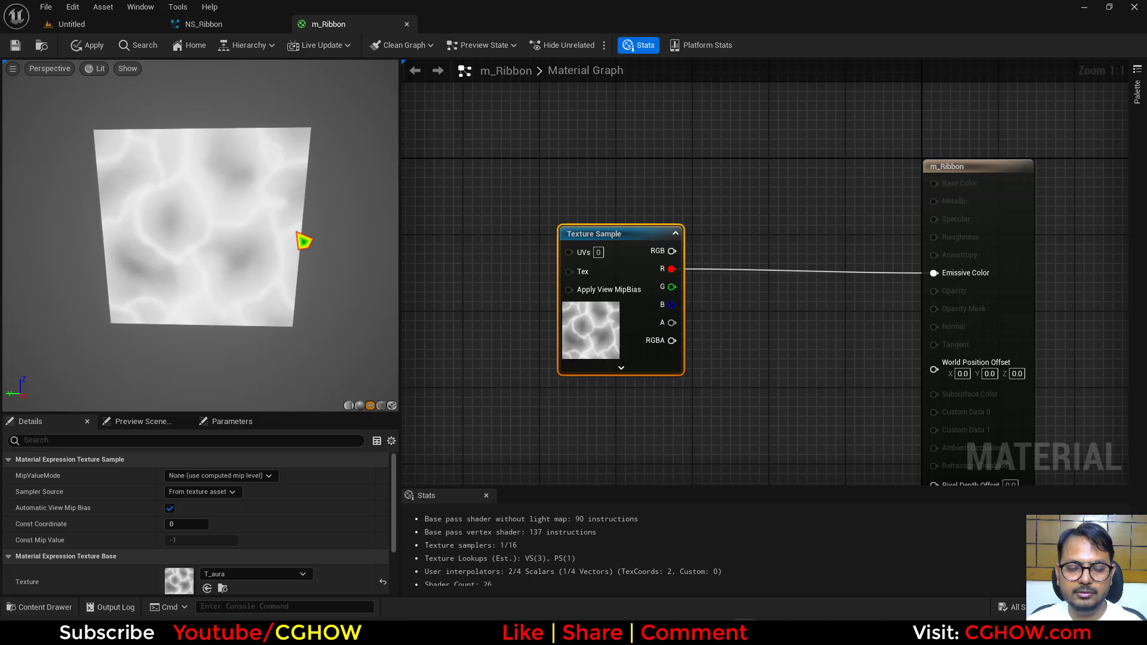
drag(308, 308, 309, 291)
Step: Add a TexCoord node wired into a Component Mask limited to the G channel above the Texture Sample, and preview the mask
right_drag(713, 319, 769, 286)
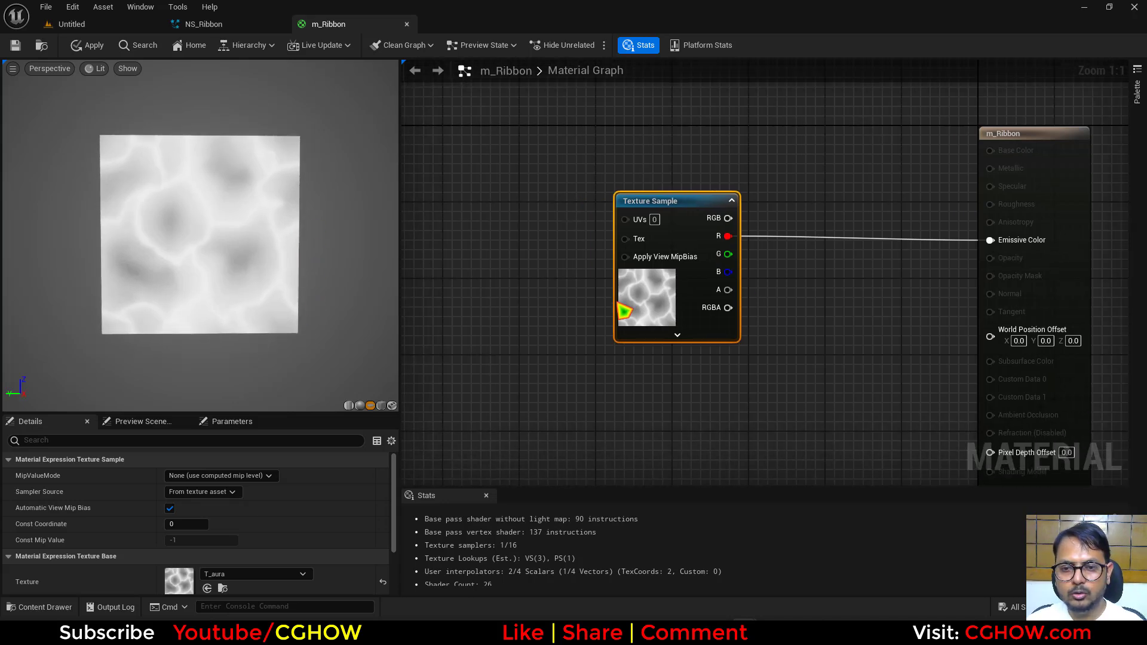
drag(616, 303, 461, 320)
right_drag(568, 307, 555, 409)
click(457, 233)
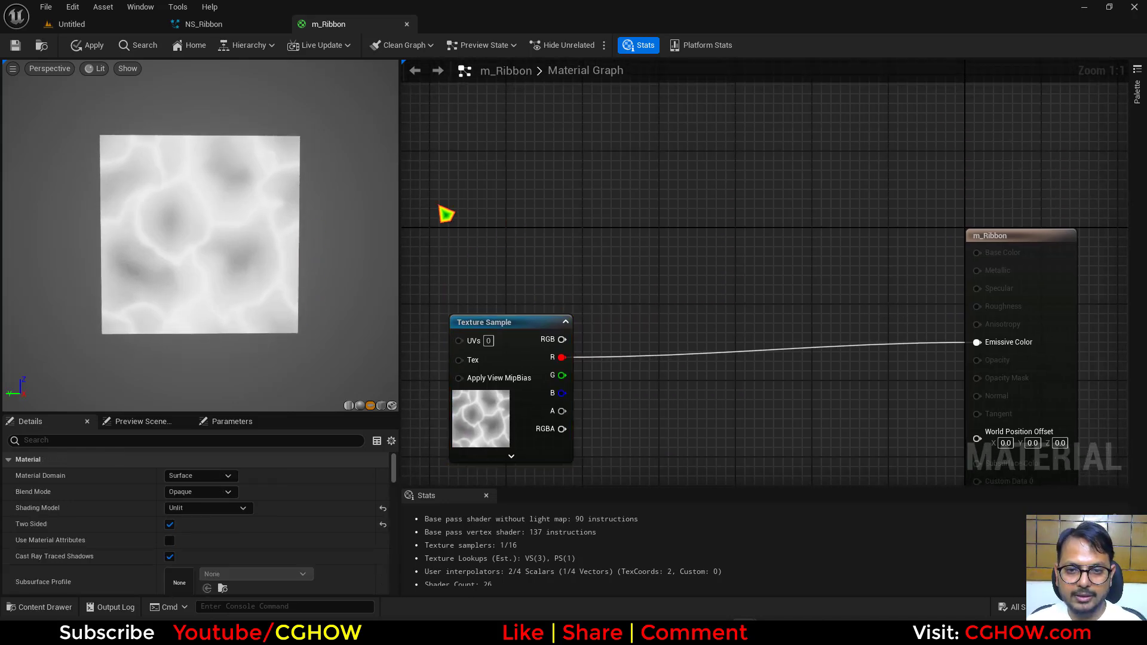
key(u)
click(438, 205)
key(shift+c)
click(566, 204)
drag(540, 231, 578, 231)
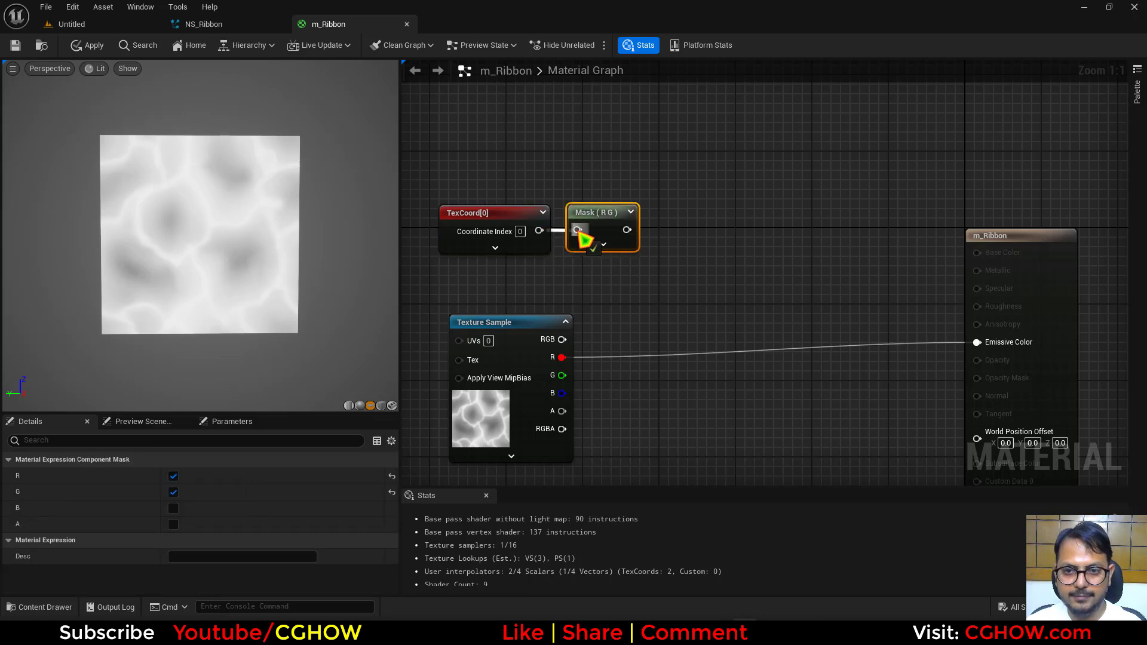
key(space)
click(173, 476)
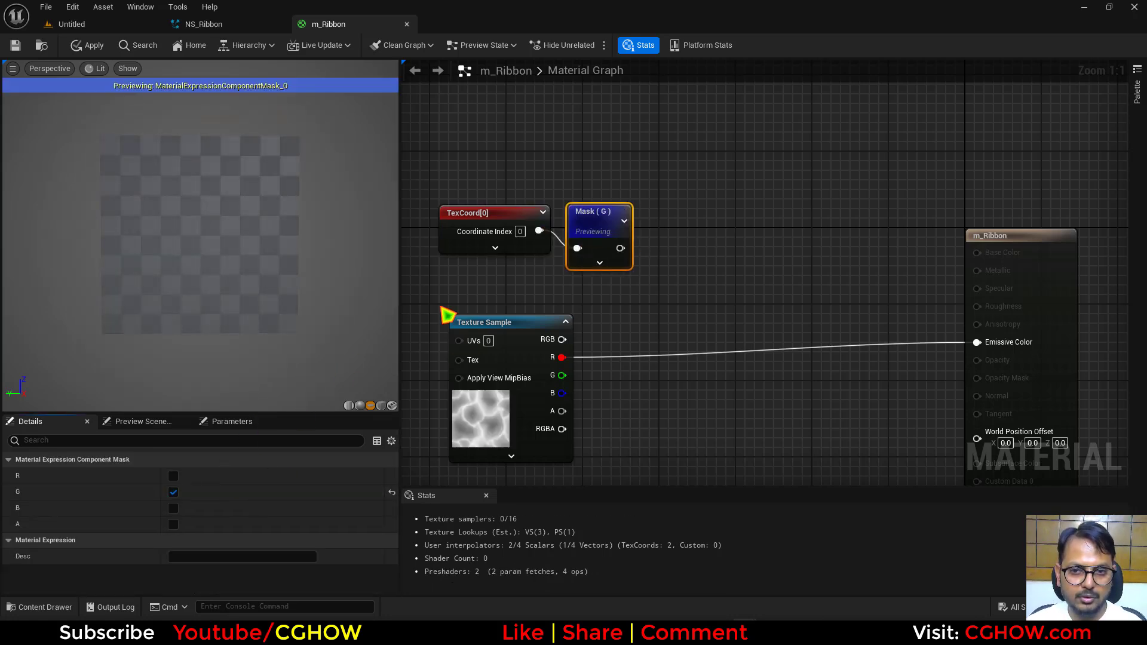
Step: Add a Sine node after the G mask with its period set to 2, and preview the Sine result
drag(616, 234, 664, 197)
text(sin)
click(708, 332)
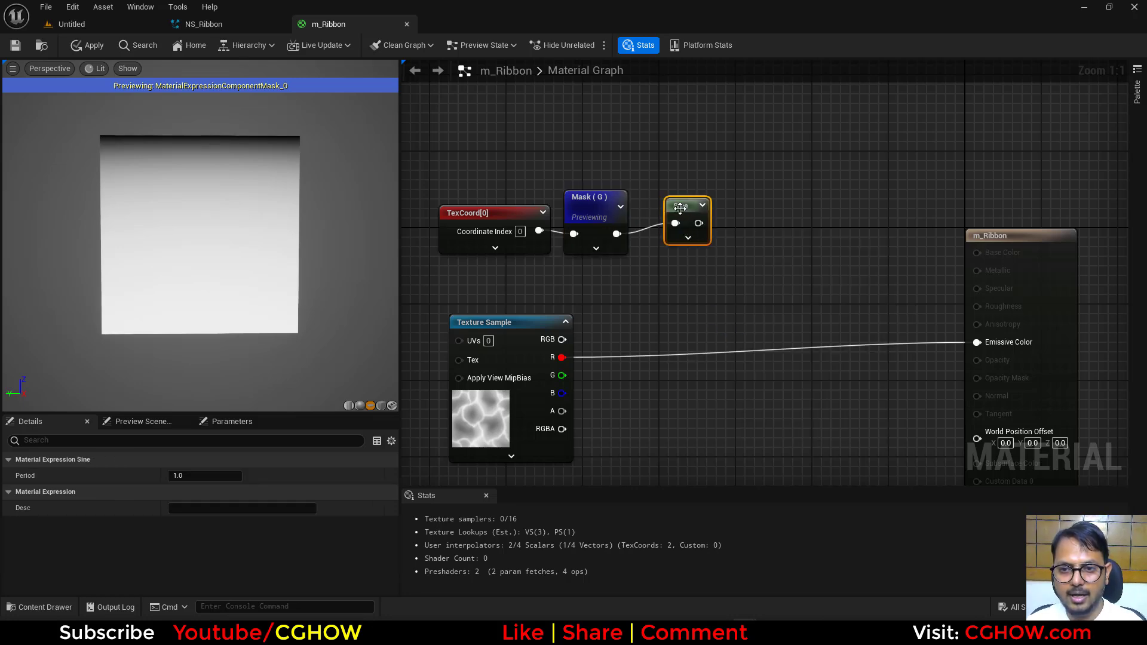
click(225, 476)
text(2)
key(Return)
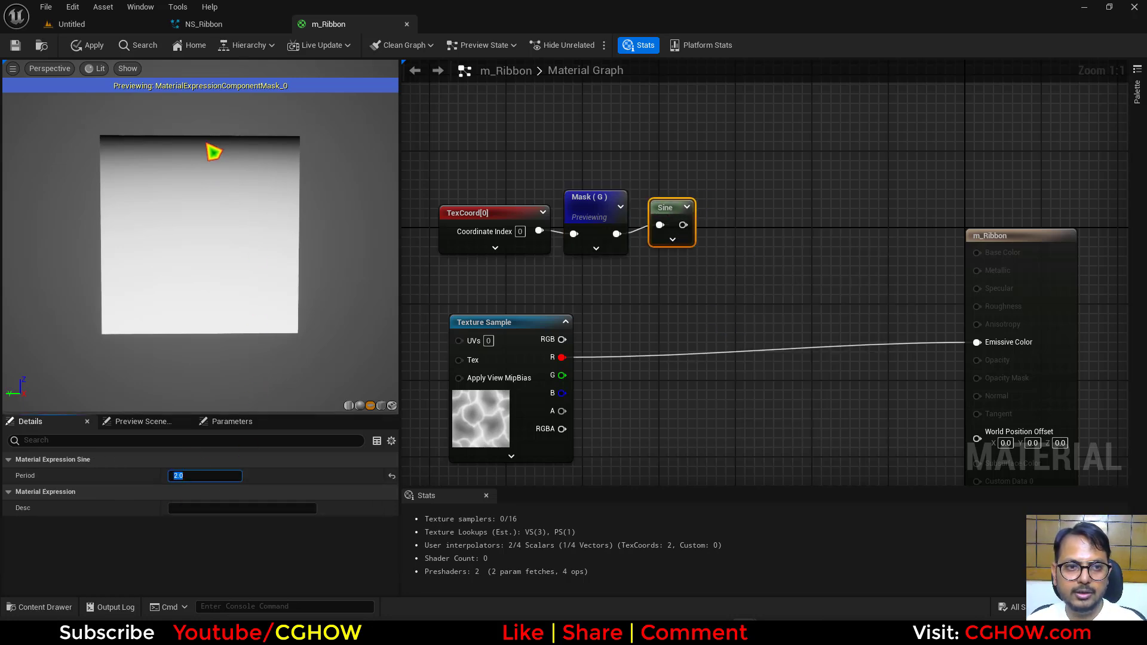
click(653, 205)
key(space)
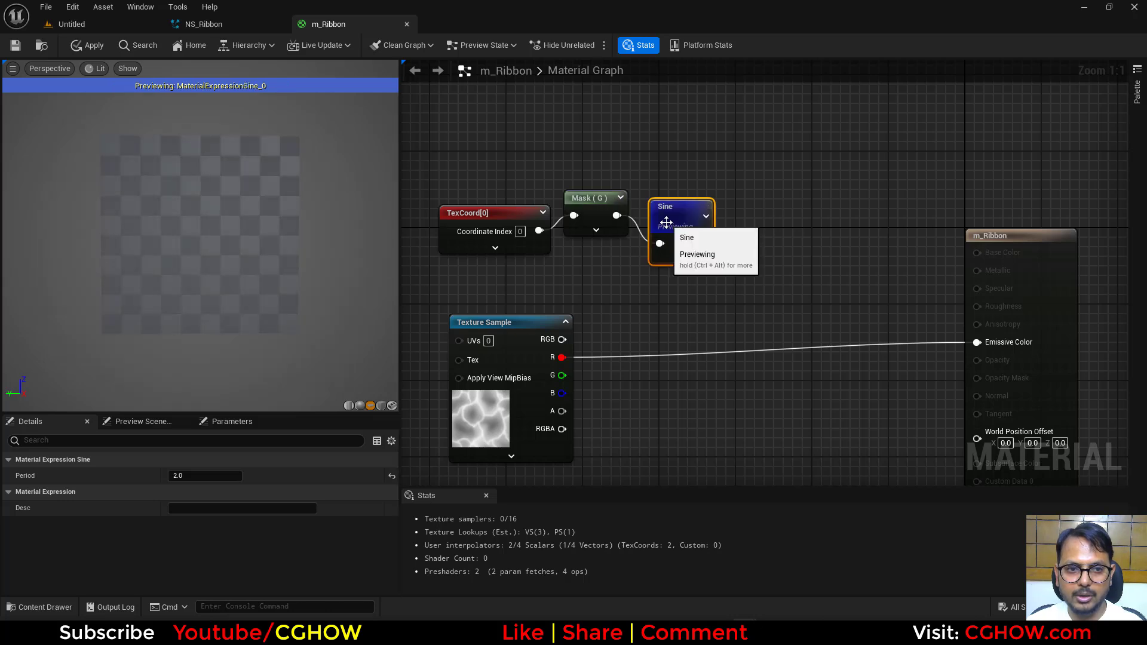
Step: Feed the Sine output into a new Saturate node and preview the Saturate result
right_drag(741, 216, 642, 230)
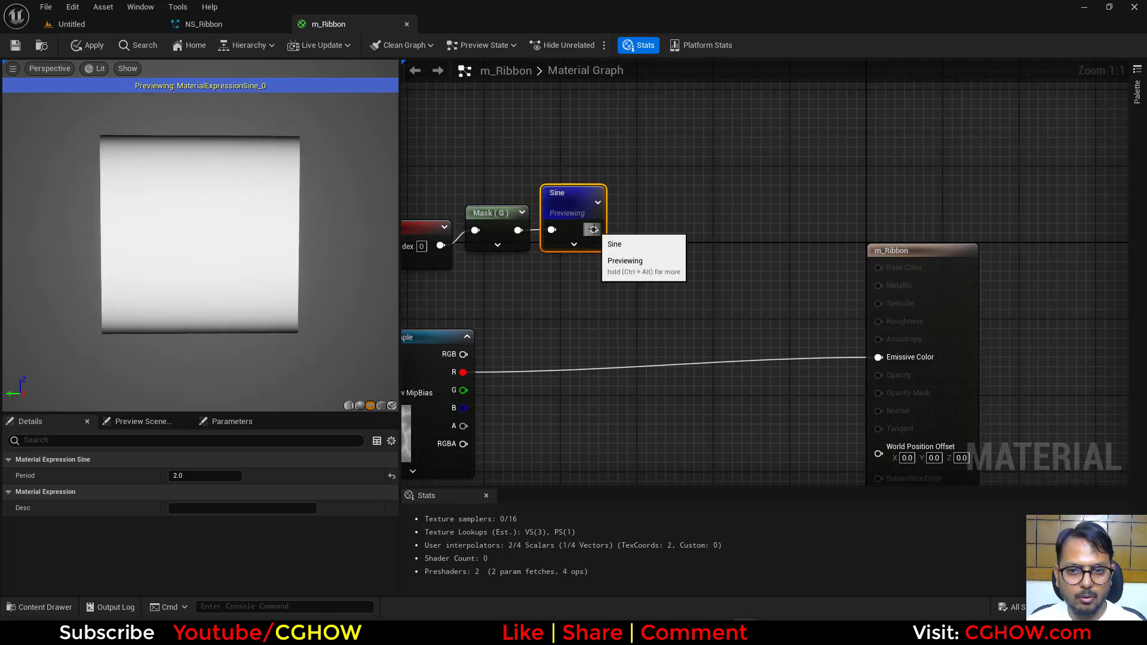
drag(593, 230, 620, 190)
text(sa)
click(669, 329)
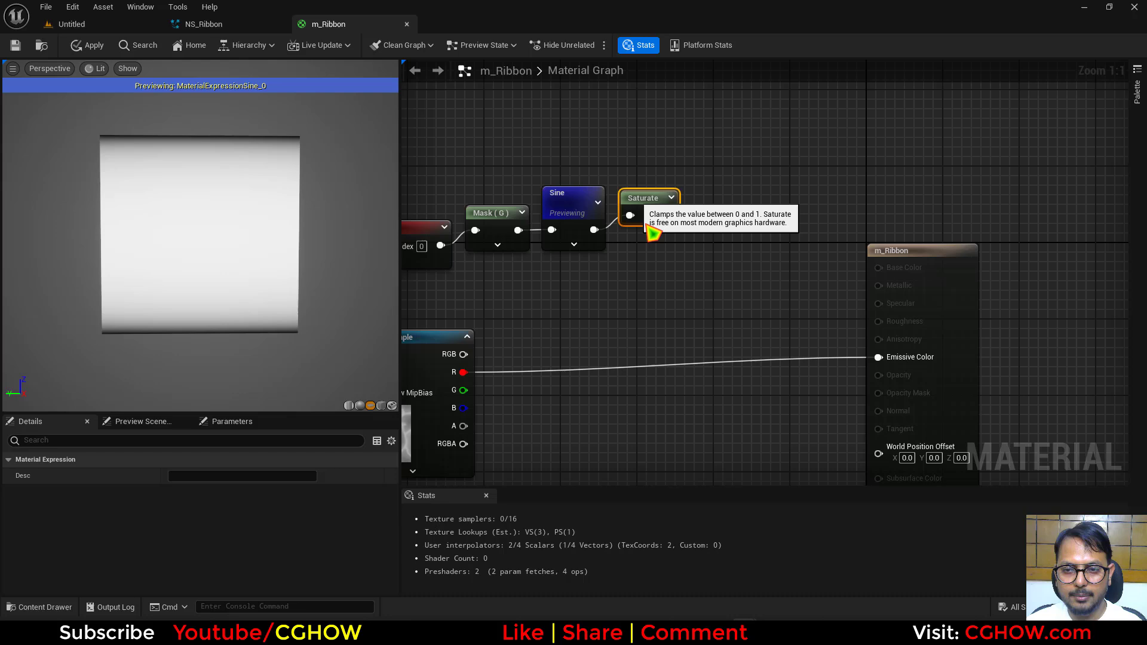
key(space)
Step: Add an Add node that combines the Saturate output in A with the Texture Sample's R channel in B
right_drag(658, 255, 716, 198)
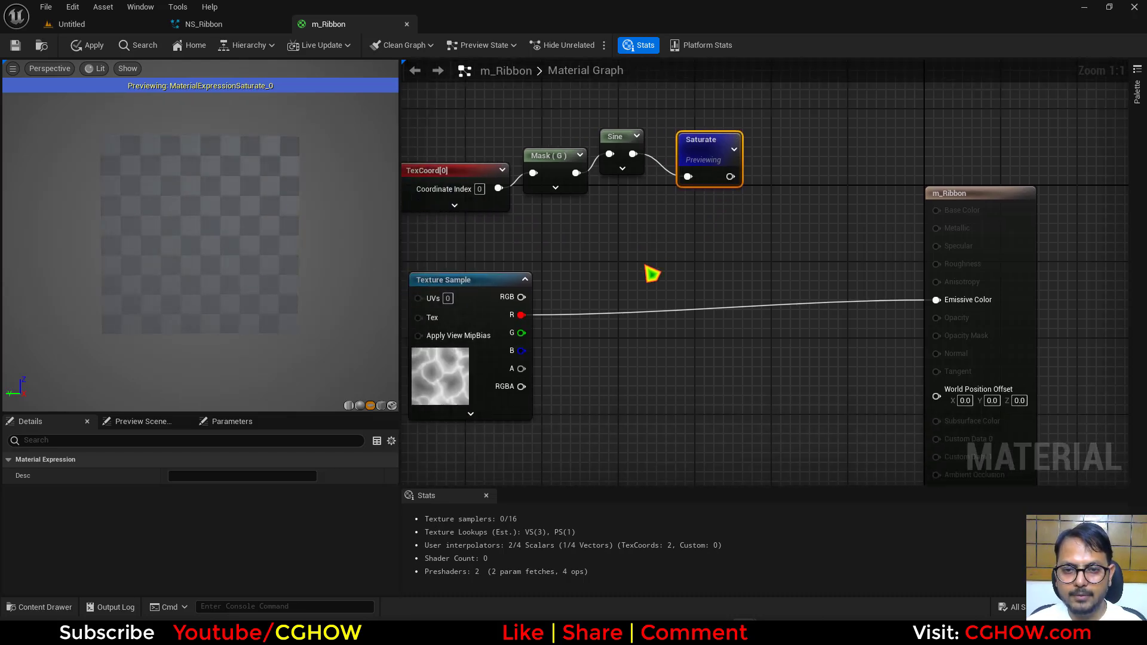
click(646, 266)
key(a)
click(641, 241)
drag(521, 315, 730, 177)
drag(664, 247, 680, 270)
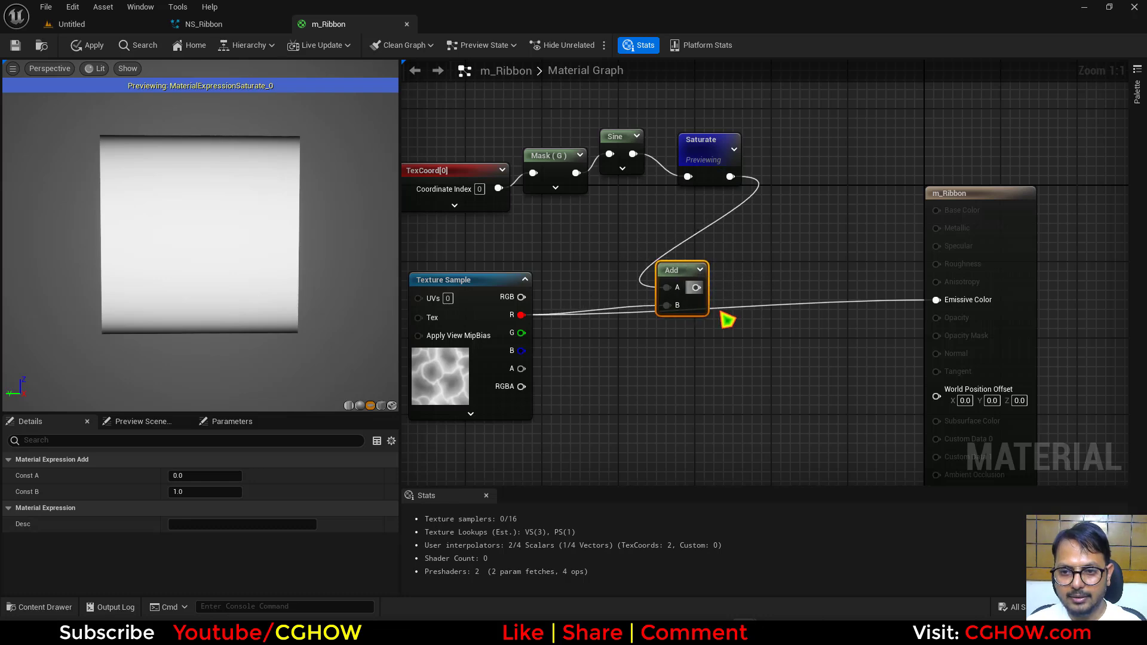
Step: Pass the Add result through a new SmoothStep's Value input into Emissive Color, and stop previewing the Saturate node
right_click(736, 333)
text(smooth)
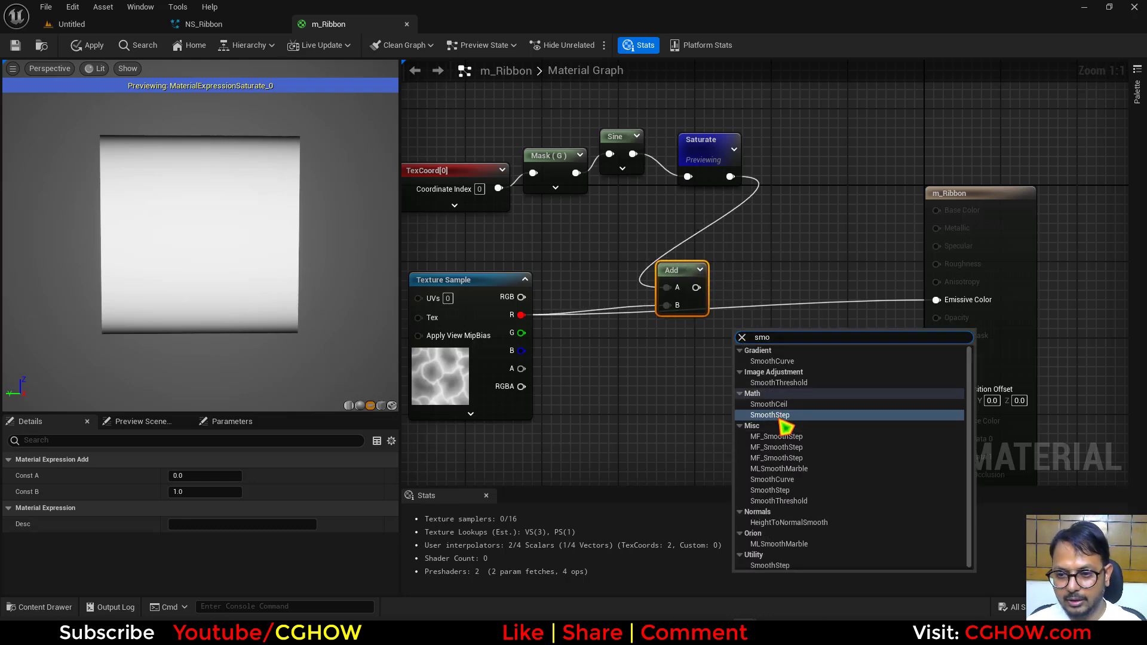
click(781, 423)
drag(696, 288, 743, 396)
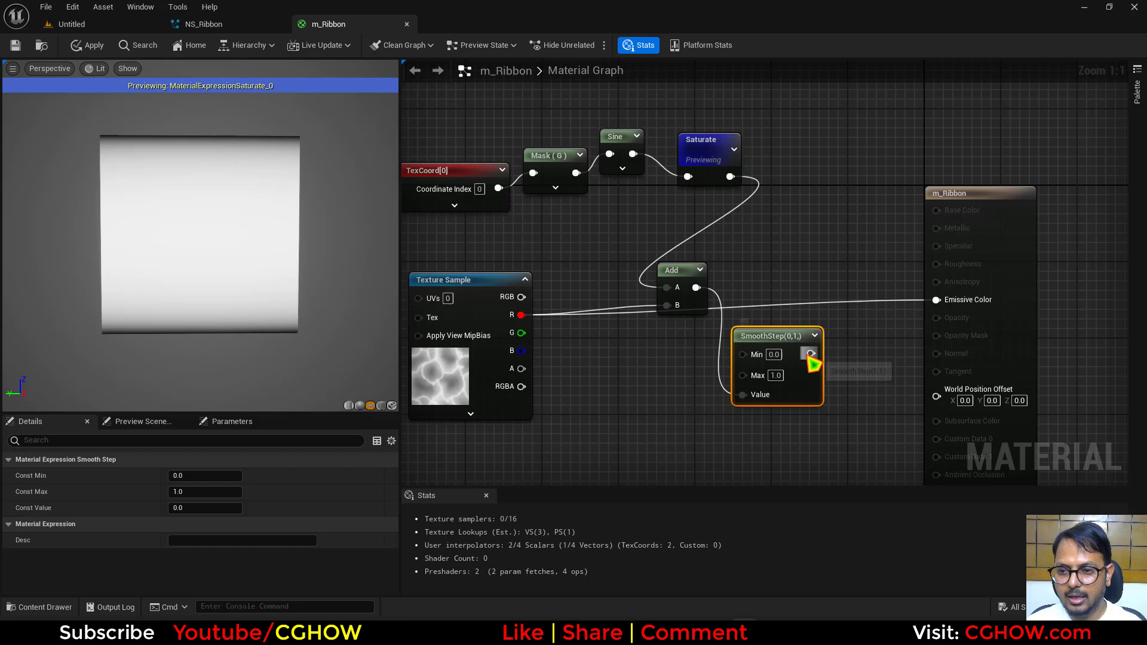
drag(814, 353, 936, 300)
click(722, 154)
key(space)
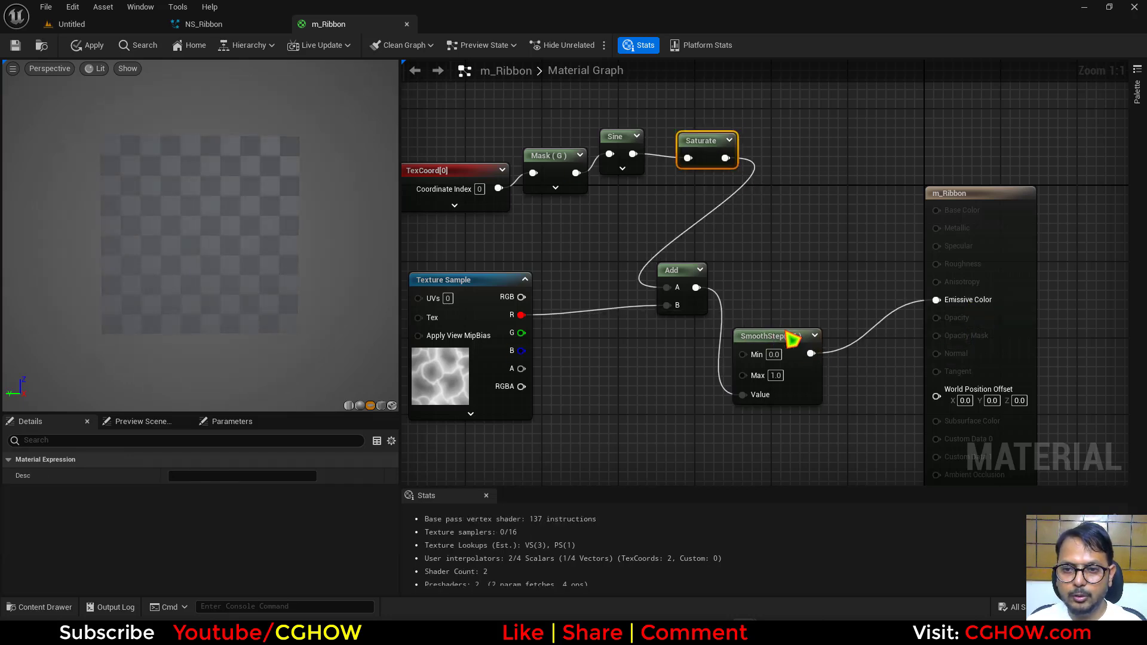
drag(785, 337, 833, 291)
Step: Promote the SmoothStep's Min and Max inputs to parameters and place both parameter nodes below the Add node
right_drag(734, 376, 705, 313)
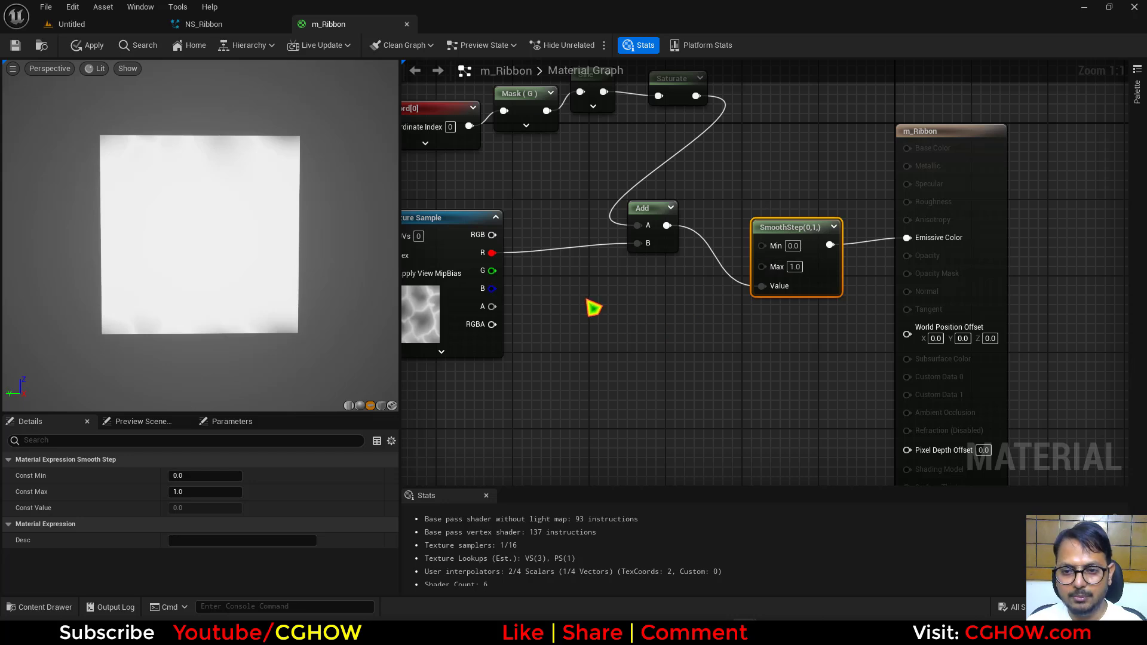
right_click(764, 250)
click(777, 331)
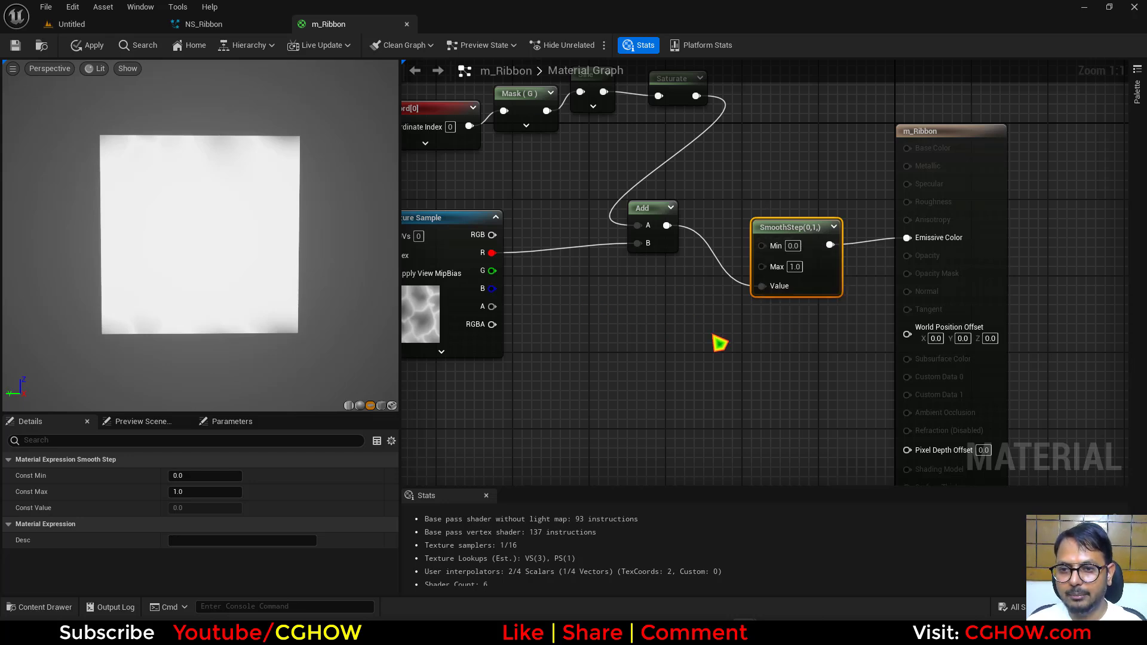
drag(731, 230, 599, 287)
right_click(775, 266)
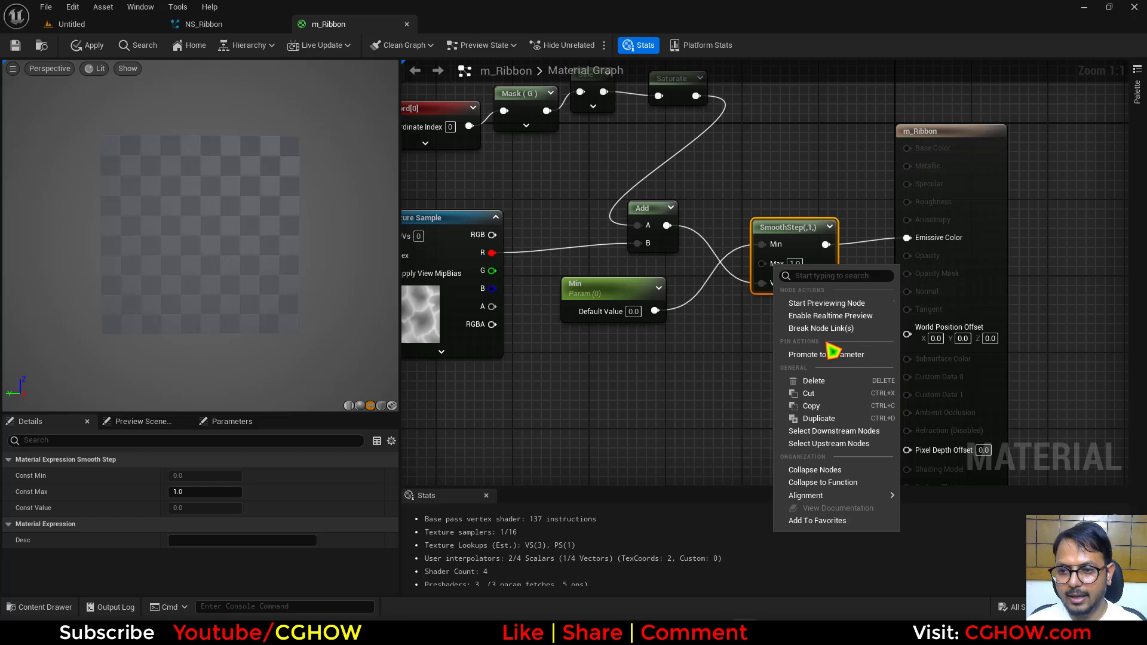
click(834, 353)
drag(735, 229, 596, 404)
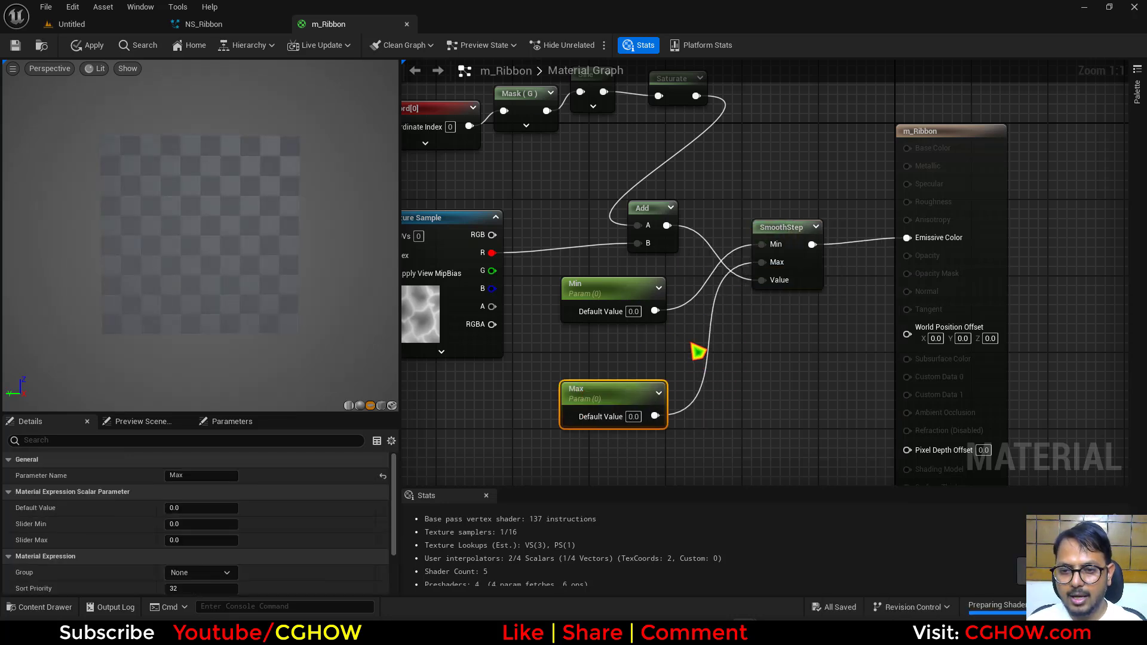
Step: Sum the Min and Max parameters with a second Add node and connect its output to the SmoothStep's Max input
click(697, 346)
drag(655, 312, 701, 367)
drag(677, 420, 762, 262)
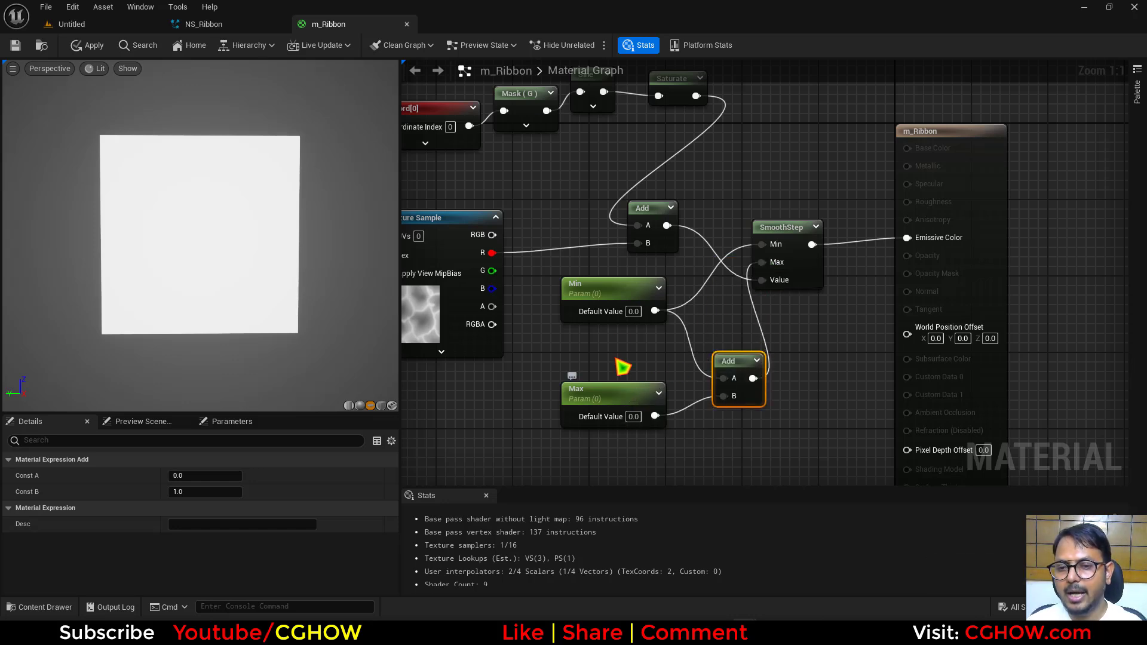
Step: Set the Max parameter's default value to 1 and save the m_Ribbon material
click(630, 313)
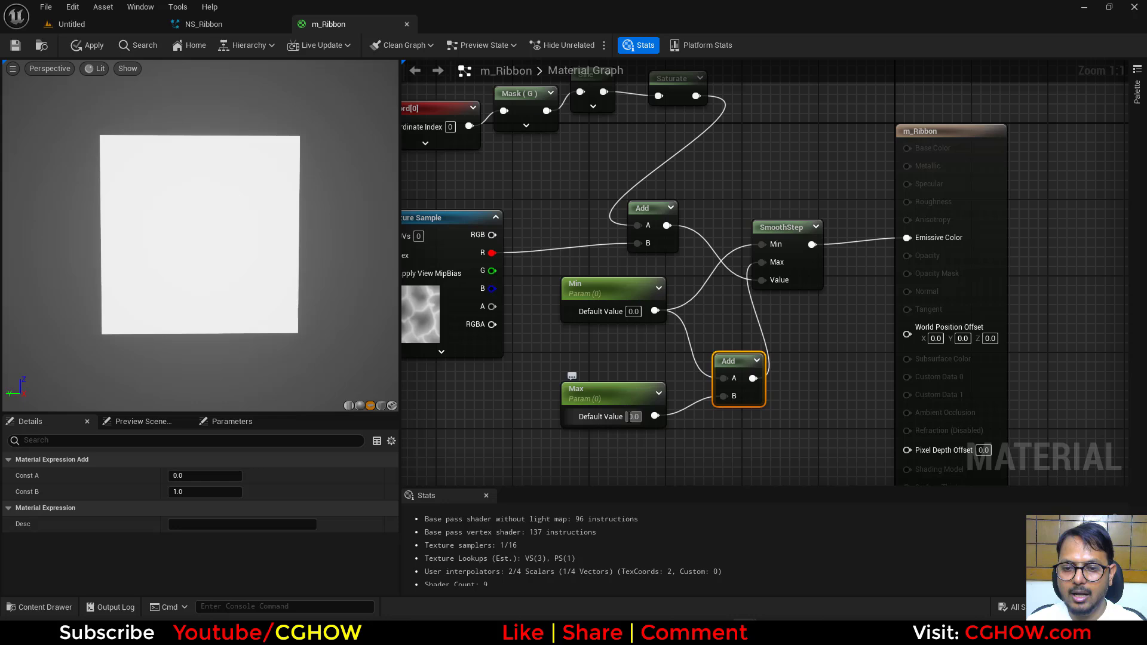
text(1)
key(Return)
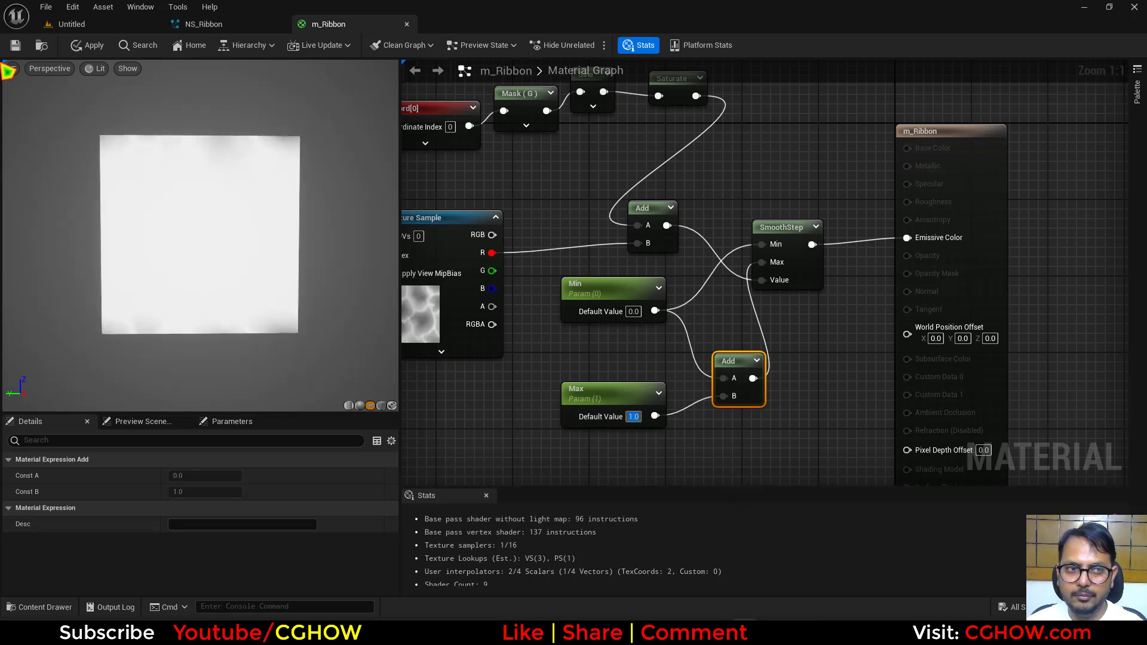
click(16, 46)
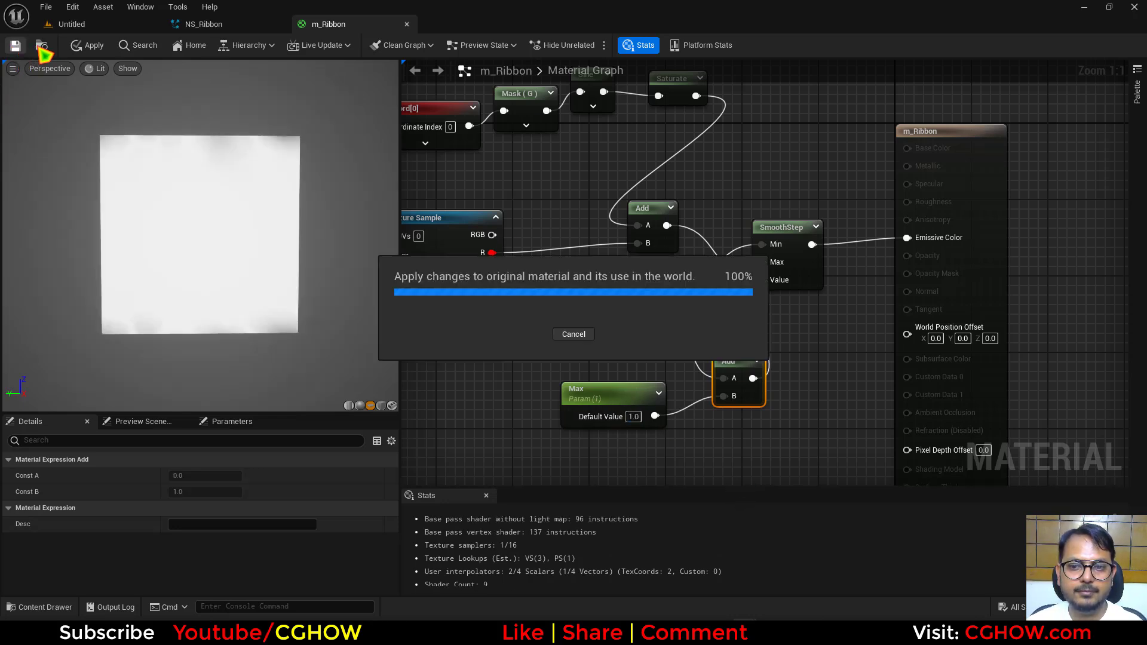
Step: Create a material instance of m_Ribbon named m_Ribbon_Inst in the Ribbon folder and open it
click(41, 46)
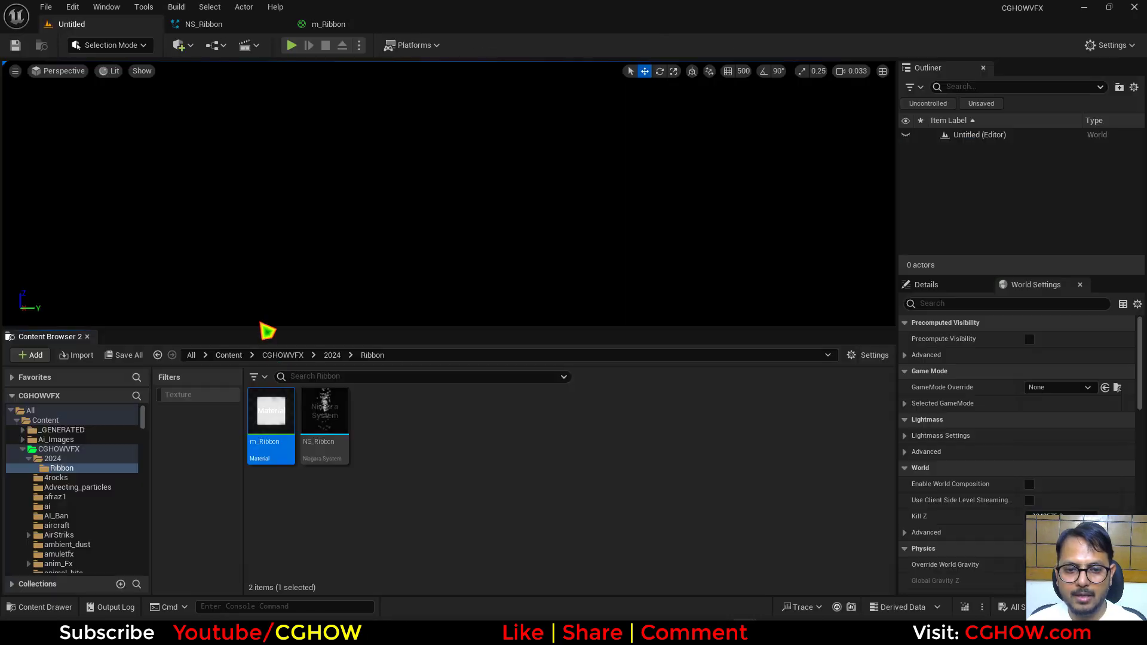
right_click(269, 415)
click(334, 130)
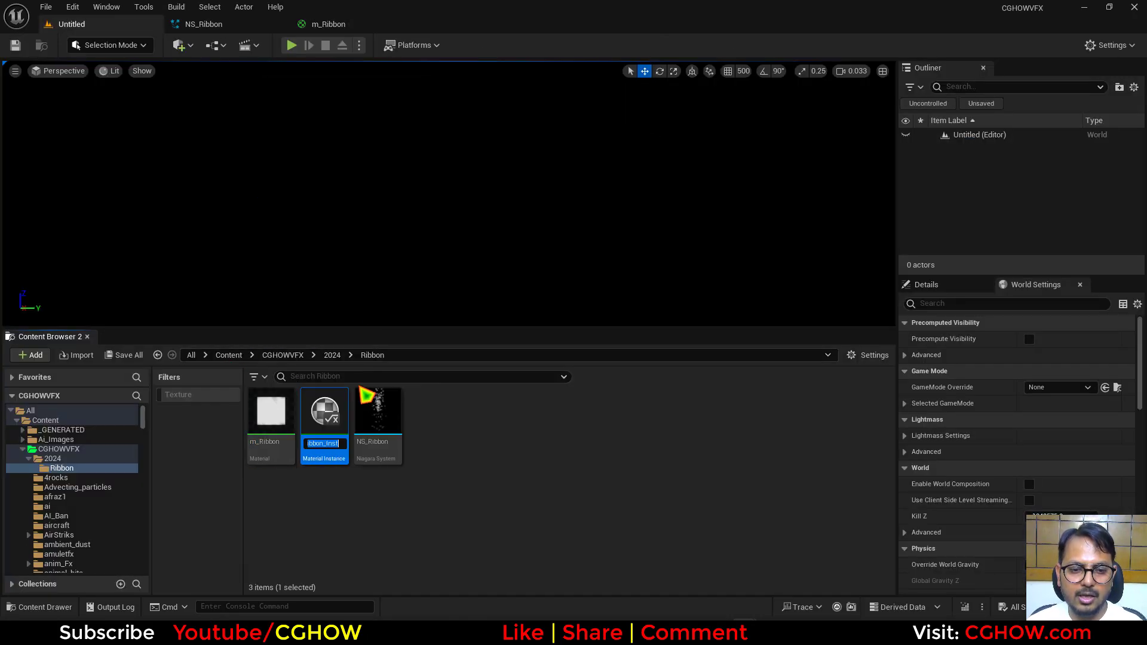
double_click(321, 413)
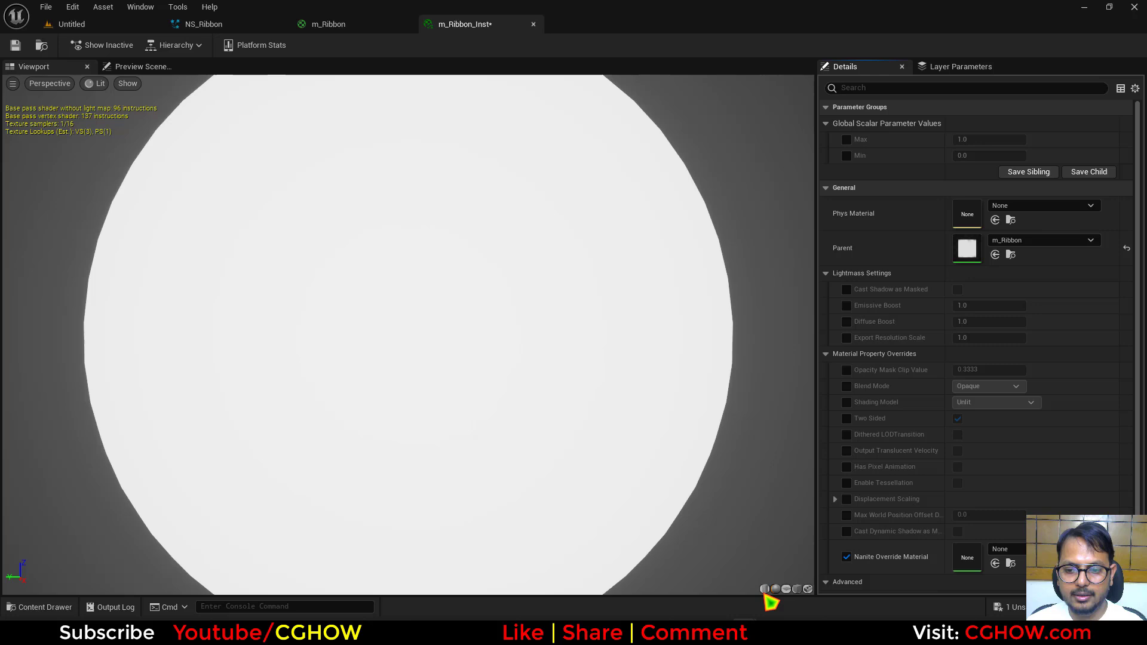
Step: Preview m_Ribbon_Inst on a plane, override Min with about 1.056 and Max with 0, save the instance, and locate it in the project content
click(786, 589)
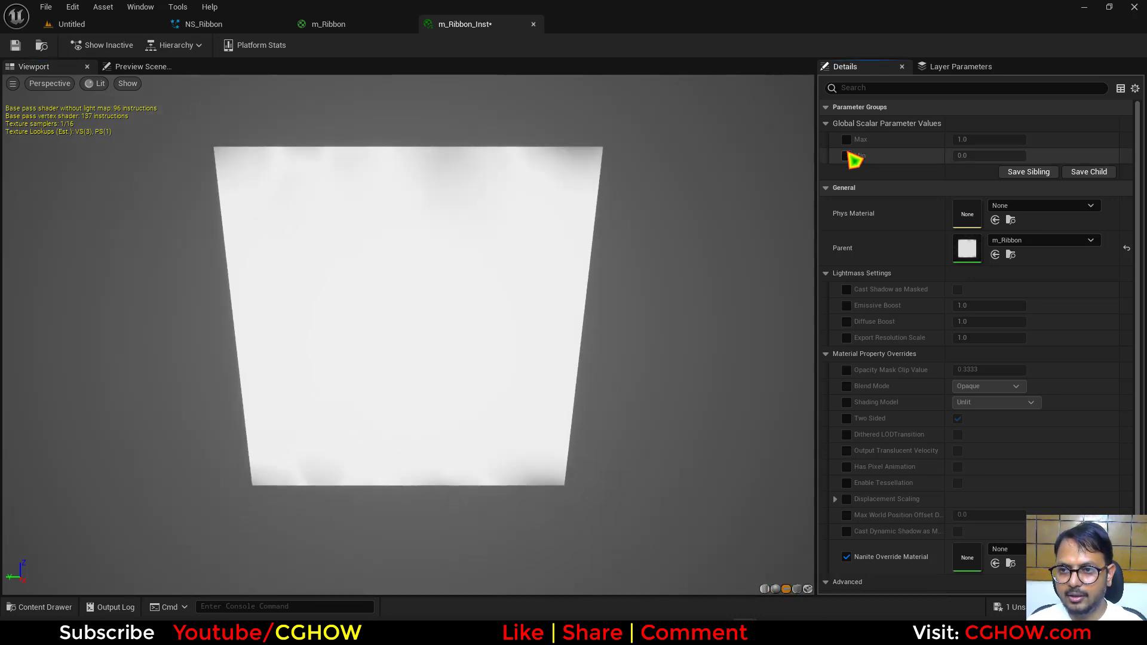
click(846, 155)
click(846, 139)
mouse_move(997, 157)
mouse_down()
mouse_move(1054, 157)
mouse_move(926, 139)
mouse_move(1008, 154)
mouse_up()
text(0)
key(Return)
drag(308, 328, 325, 319)
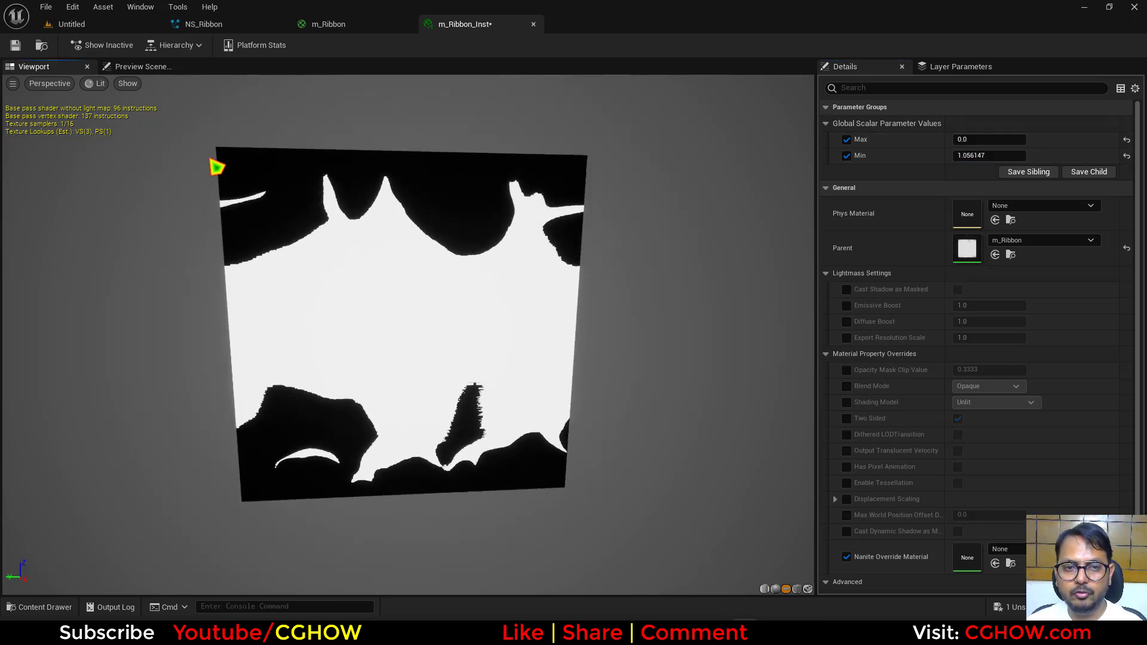
click(15, 46)
click(41, 46)
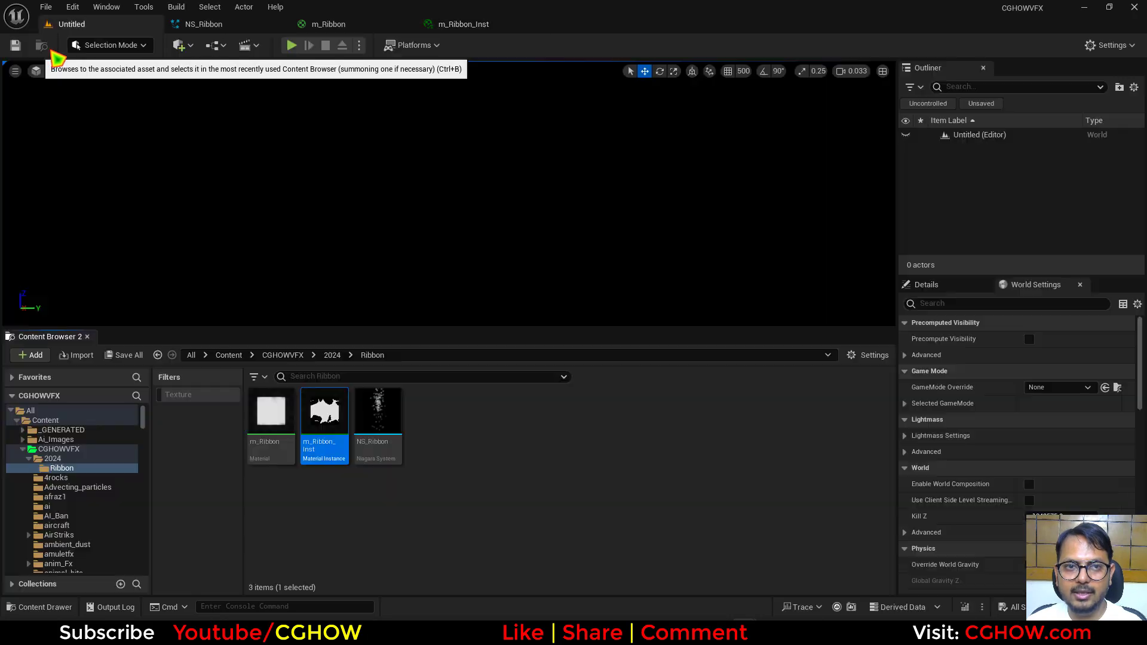
Step: Assign m_Ribbon_Inst as the material of the Fountain emitter's Ribbon Renderer in NS_Ribbon and inspect the ribbon in the preview
click(203, 24)
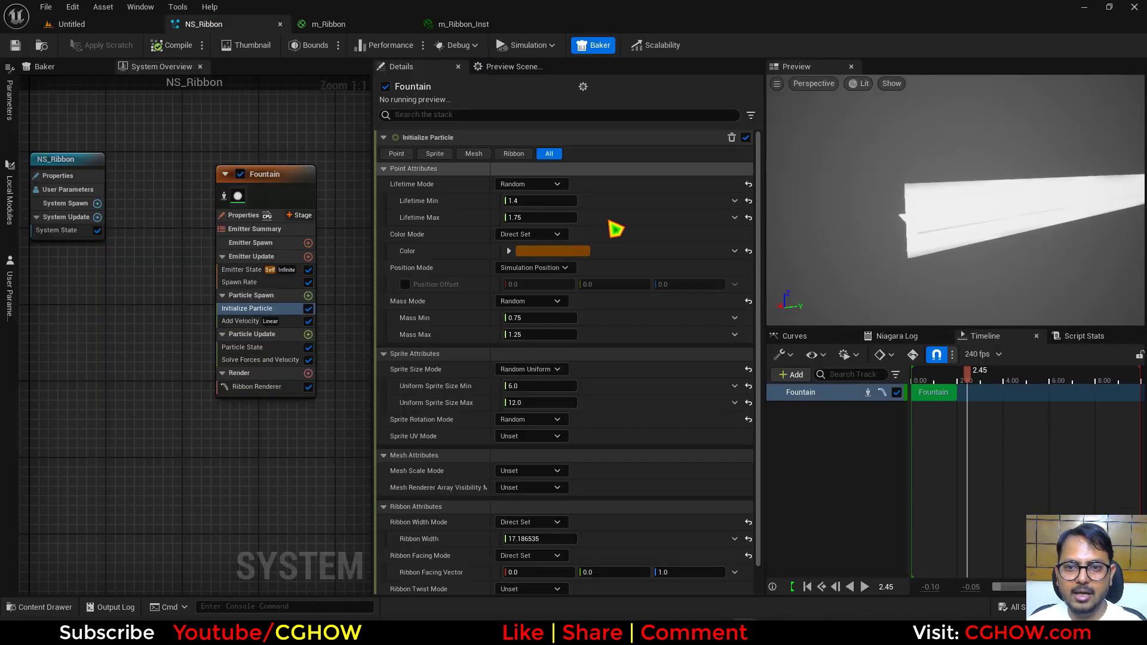
click(281, 386)
click(538, 184)
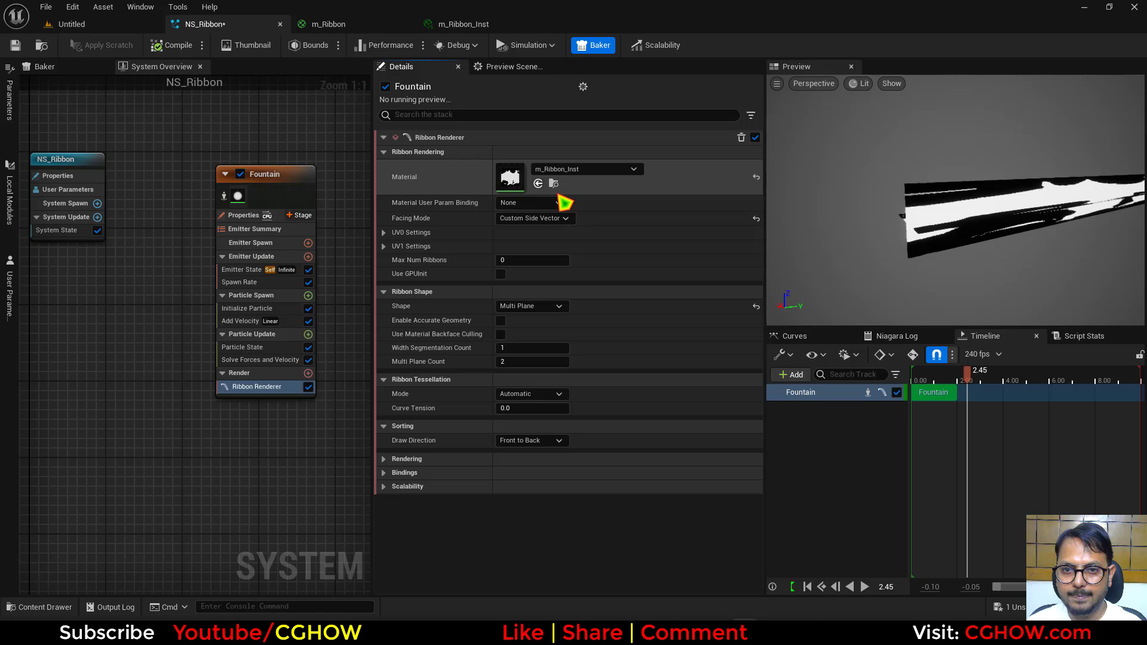
drag(1086, 193, 875, 192)
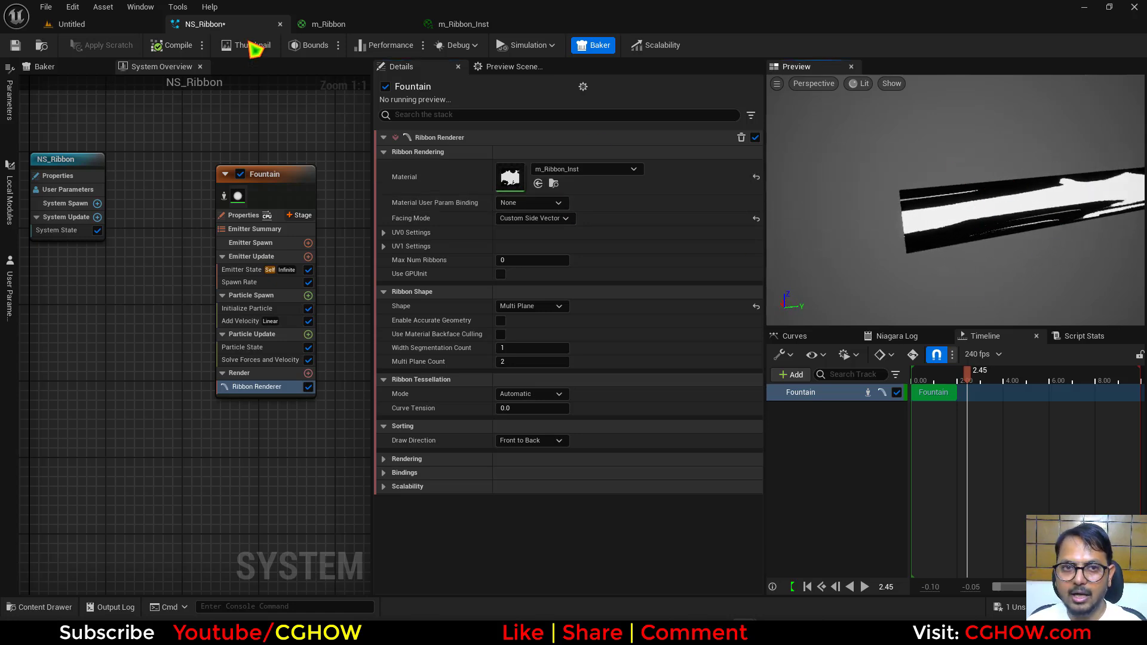
Step: Set m_Ribbon's blend mode to Masked, connect SmoothStep to Opacity Mask, save, and review the NS_Ribbon effect and material instance
click(328, 24)
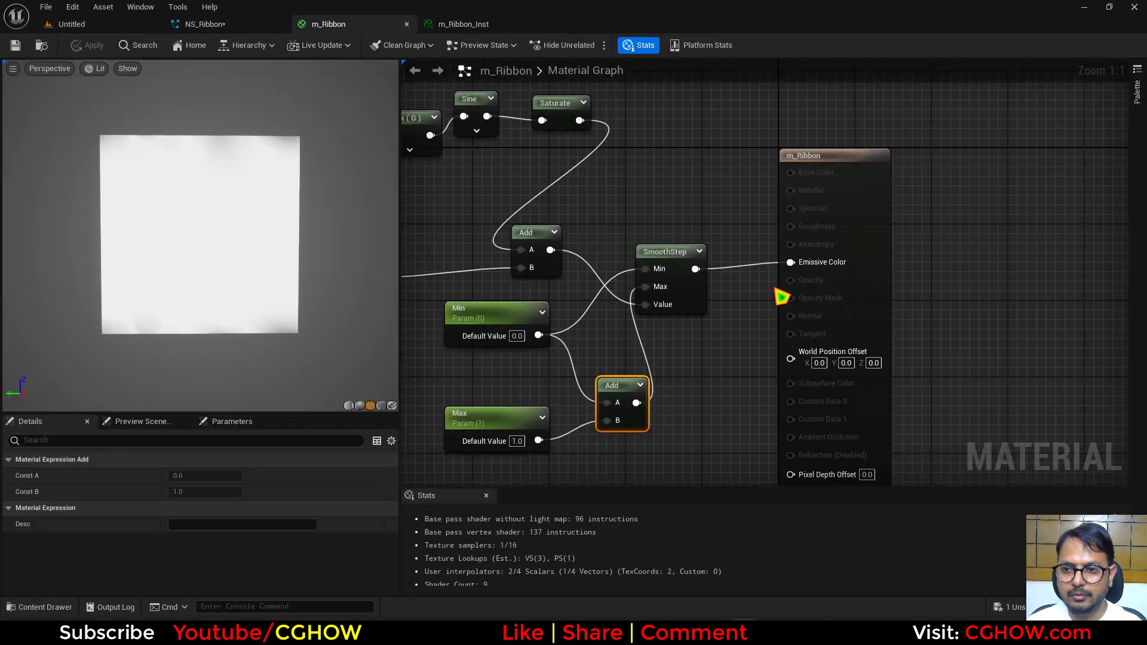
click(782, 296)
click(206, 492)
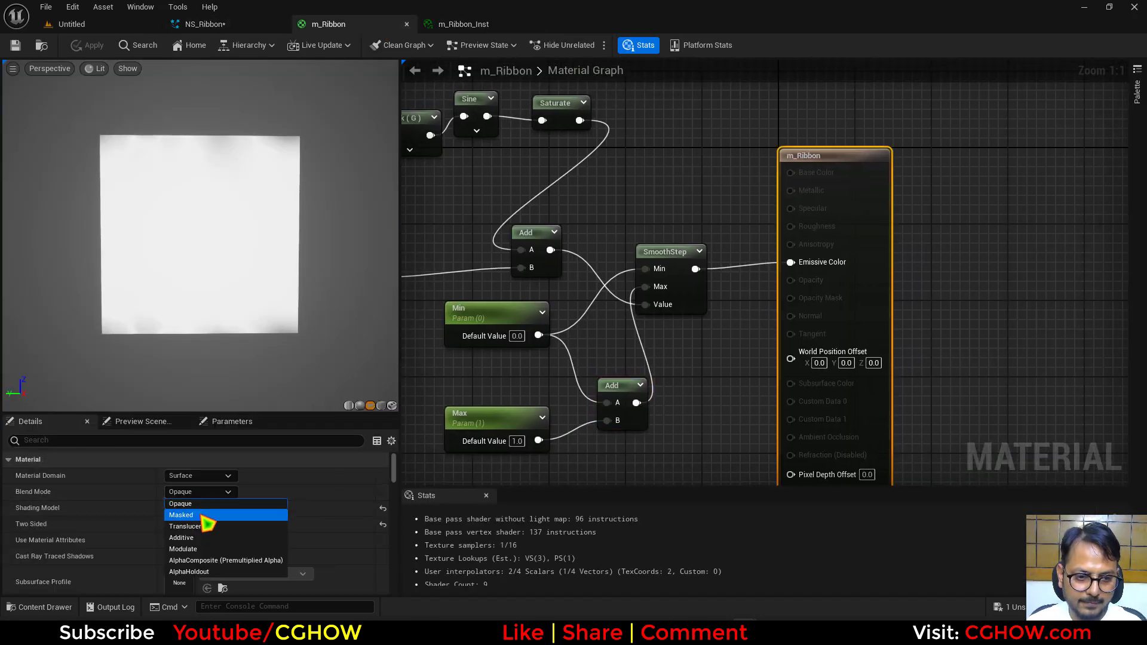
click(205, 521)
drag(694, 269, 790, 299)
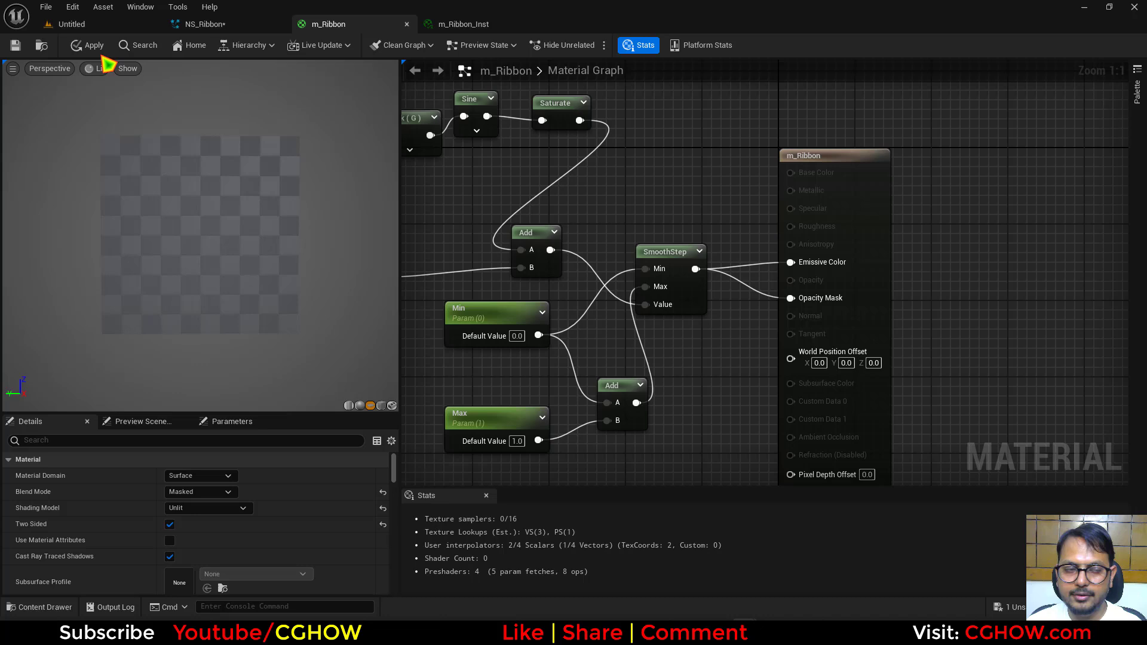
click(16, 46)
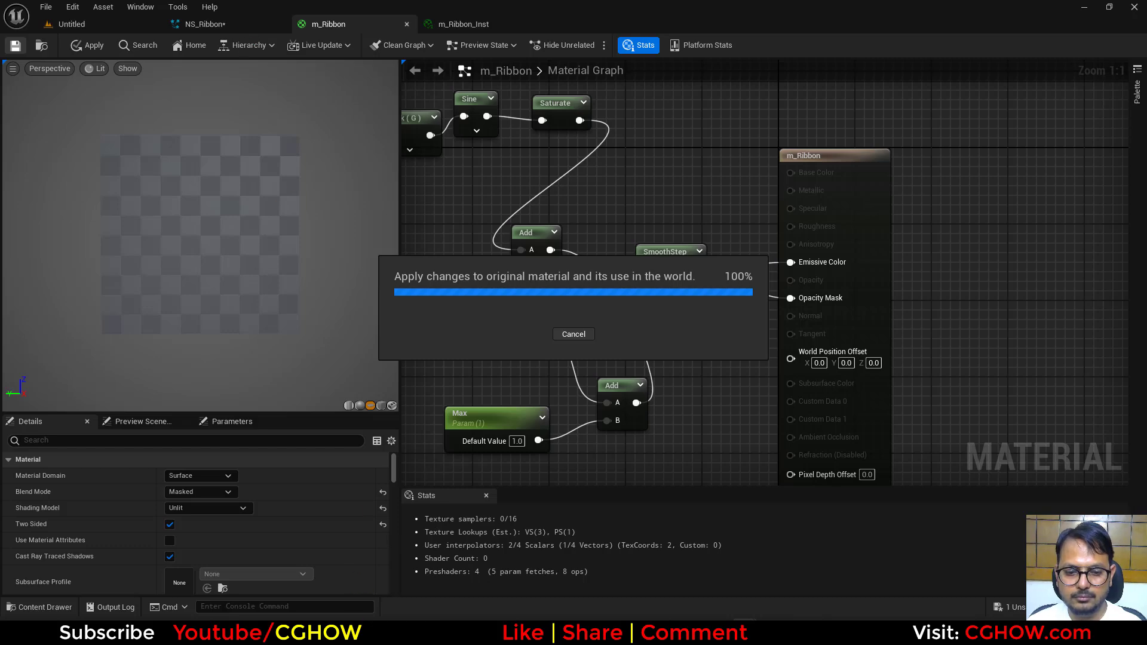
click(206, 24)
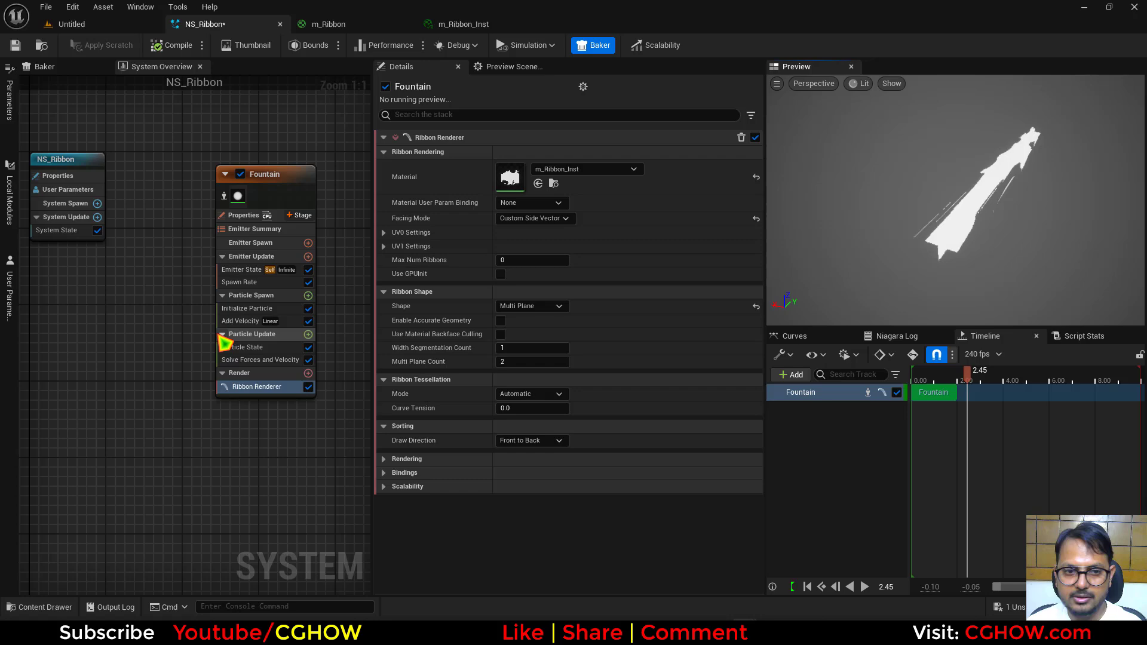
click(257, 282)
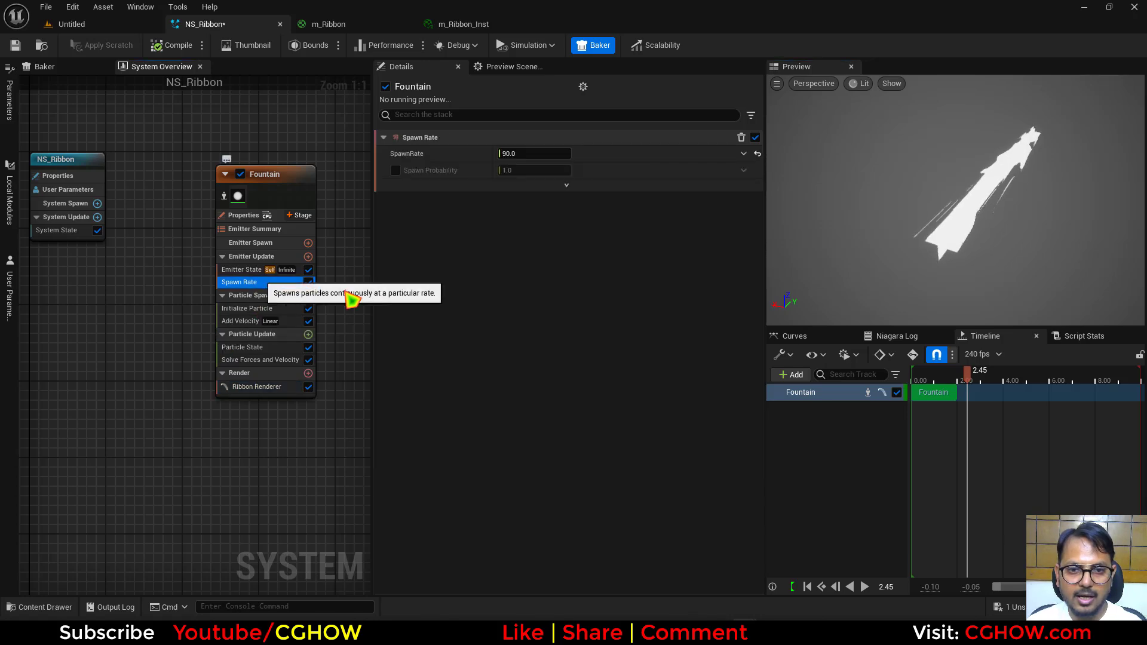
click(247, 308)
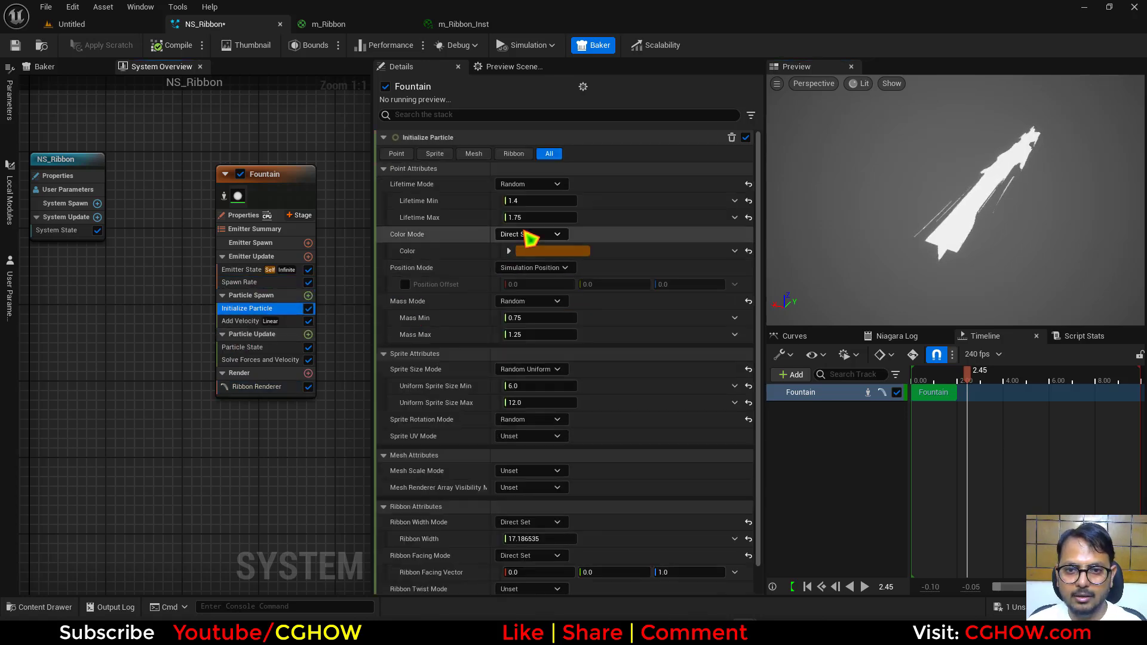
click(501, 24)
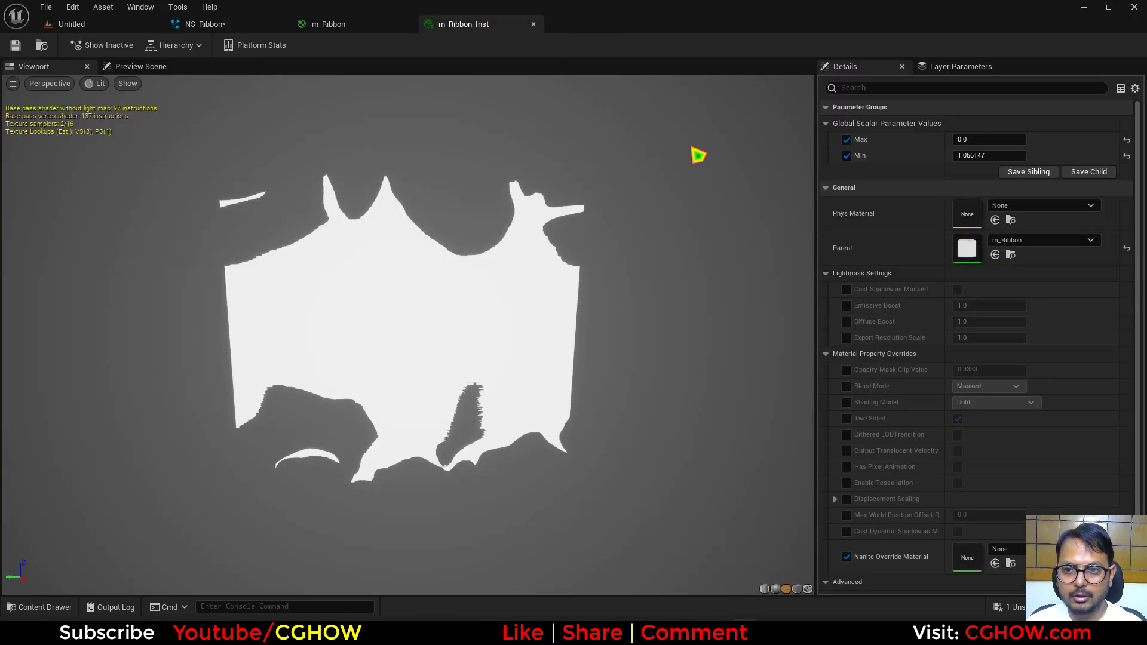
Step: Add a Particle Color node to m_Ribbon, connect its RGB output to Emissive Color, save, and check the effect in NS_Ribbon
click(361, 27)
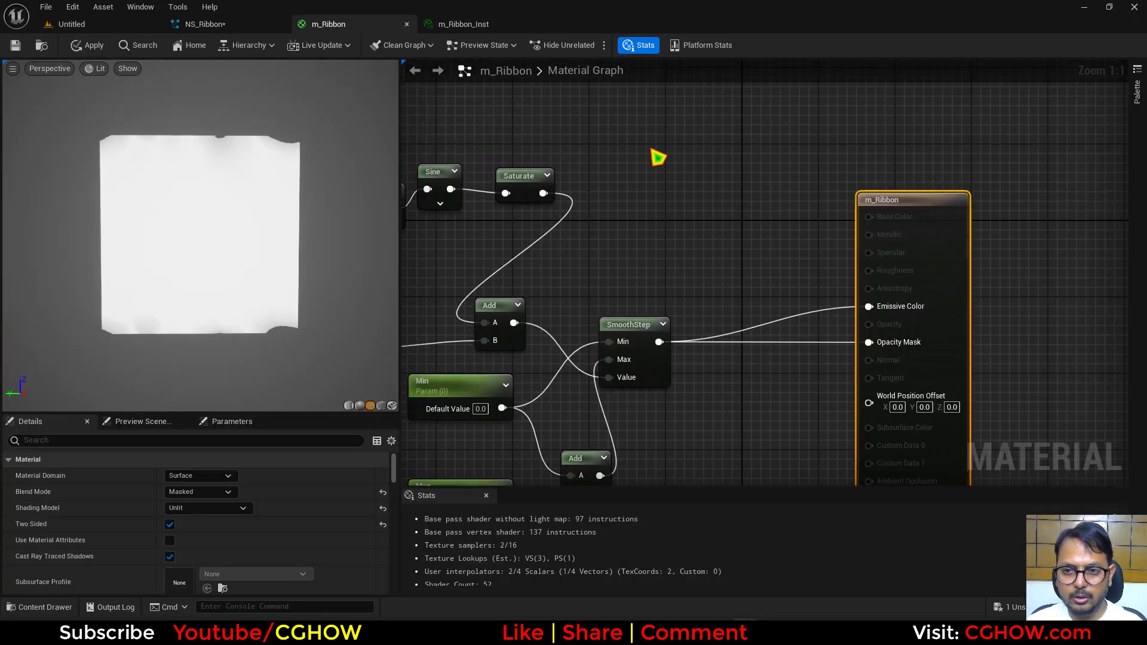
right_click(615, 127)
text(particle)
click(661, 250)
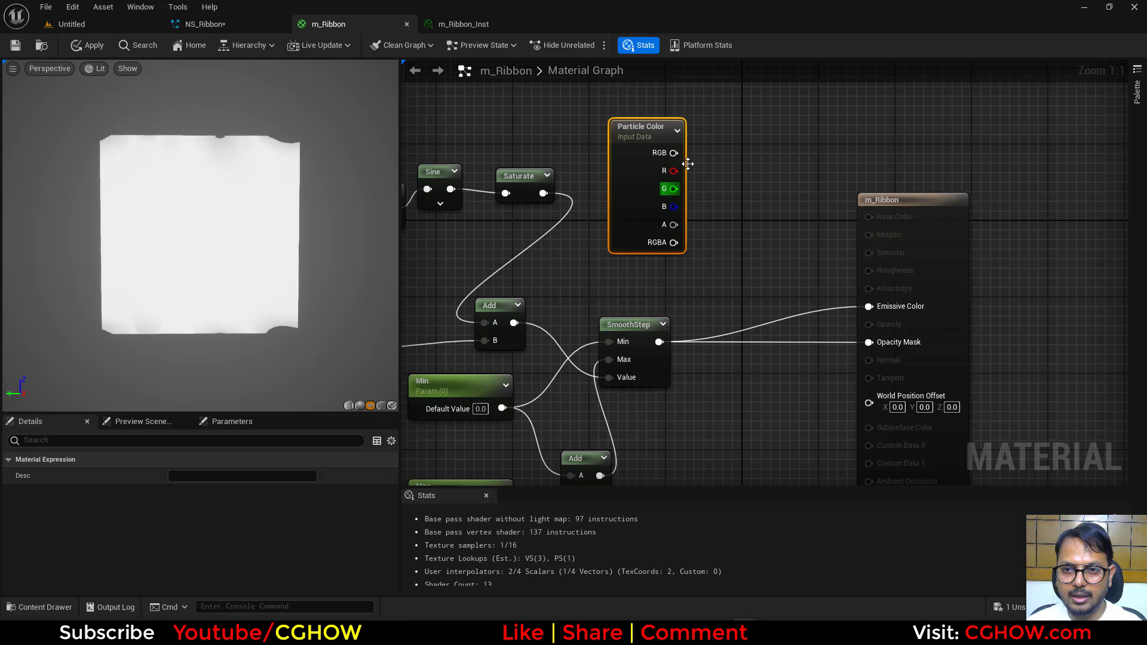
drag(674, 152, 869, 306)
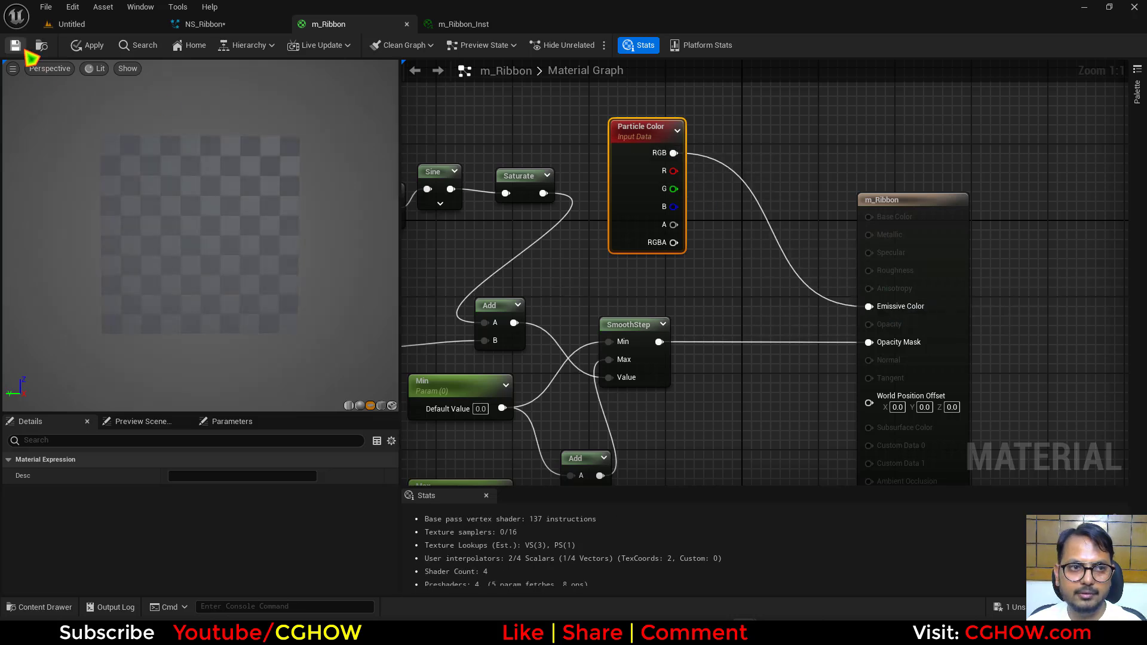
key(ctrl+s)
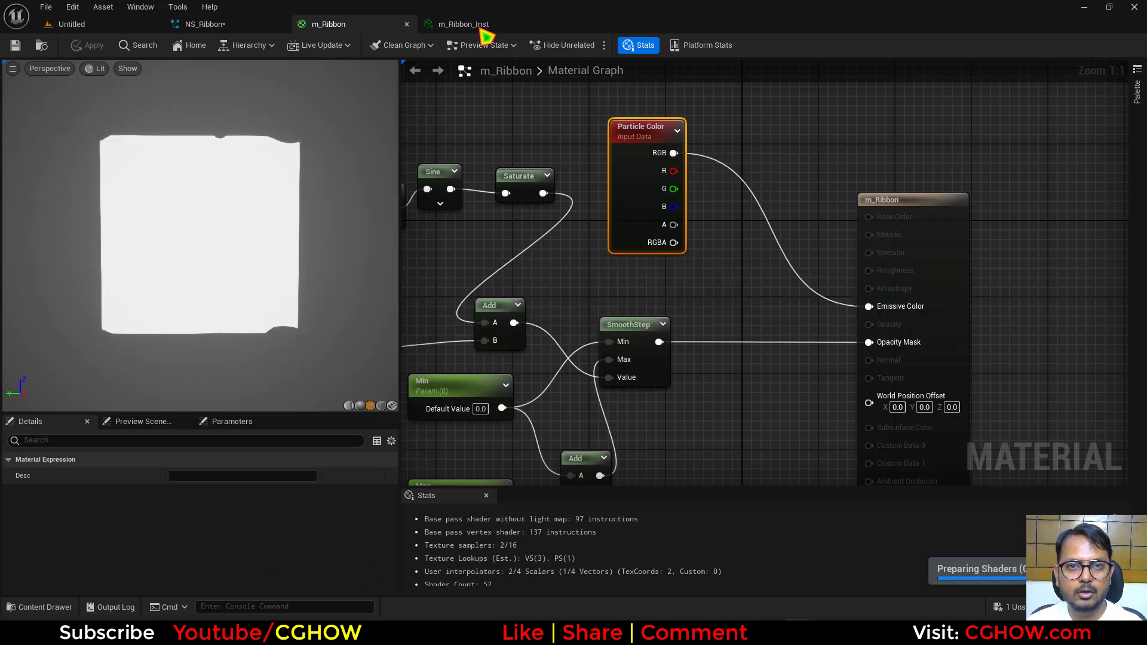
click(445, 24)
click(254, 25)
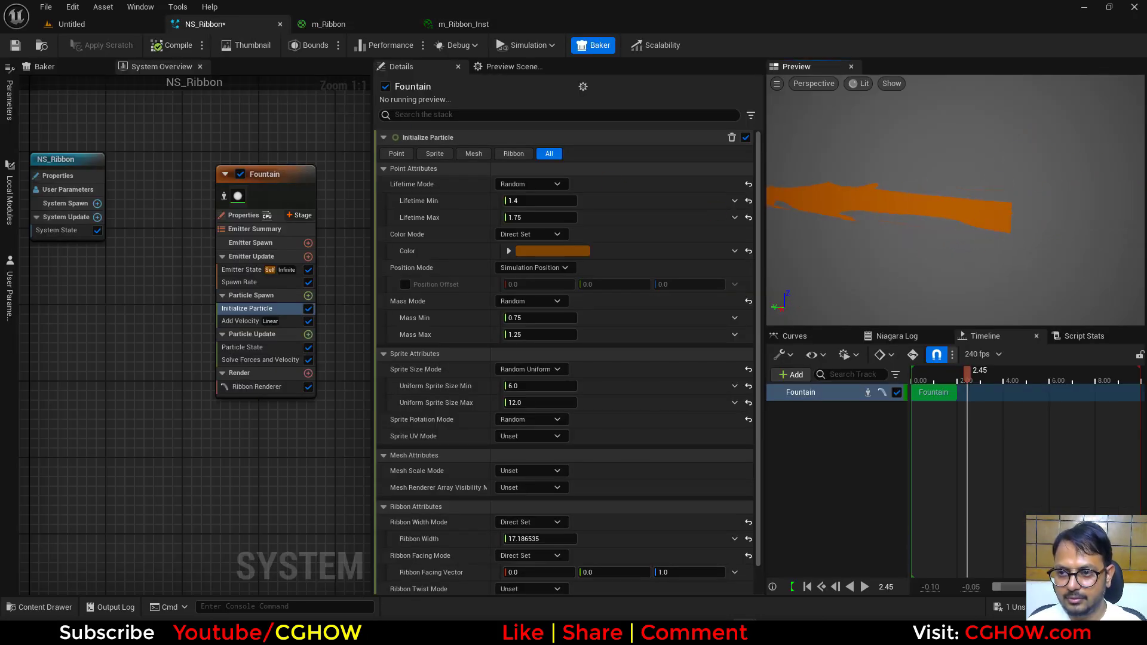
Step: Add a TexCoord node and a Panner node ahead of the Texture Sample in the m_Ribbon graph
click(463, 25)
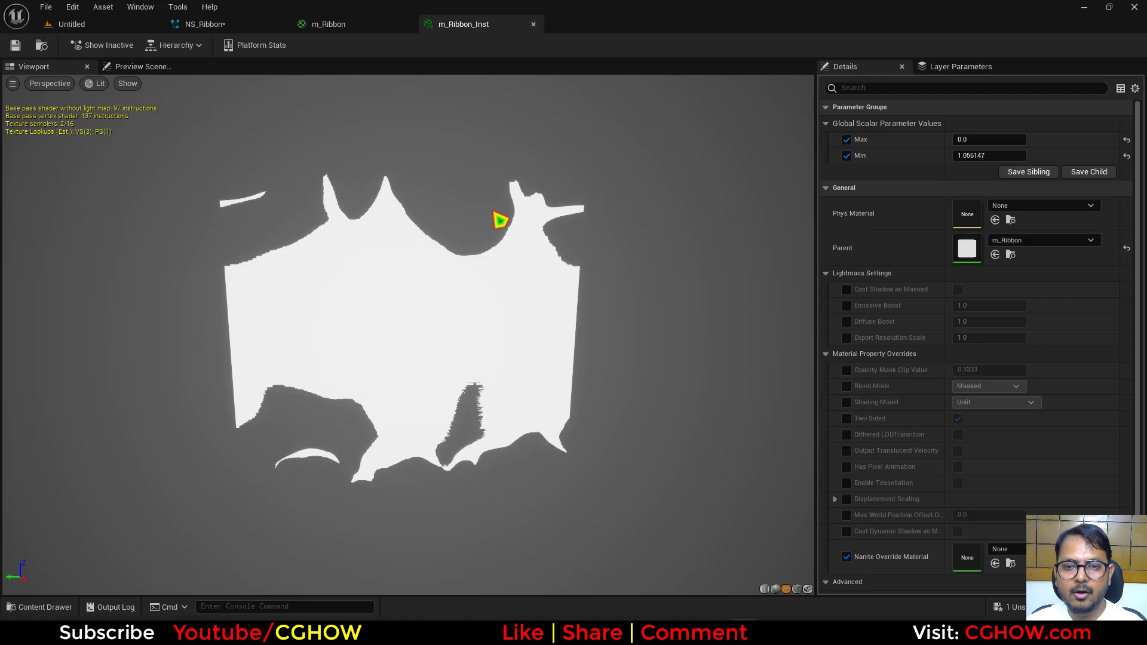
click(364, 30)
scroll(638, 380, up, 3)
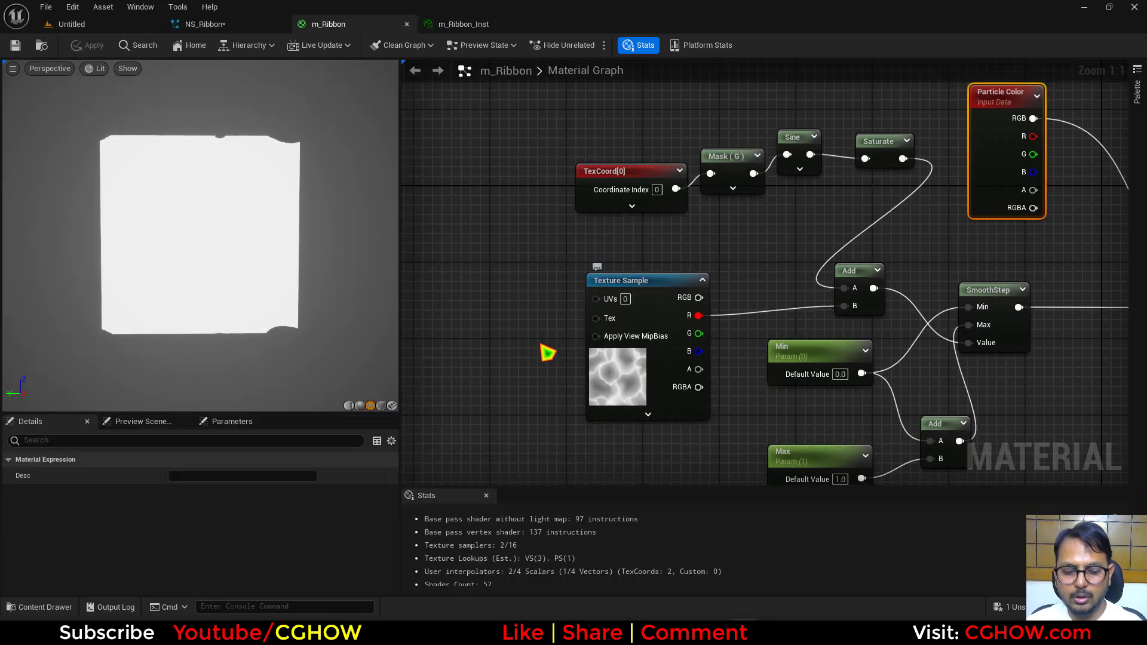
right_drag(548, 353, 700, 336)
key(u)
click(472, 267)
drag(540, 270, 546, 313)
click(645, 312)
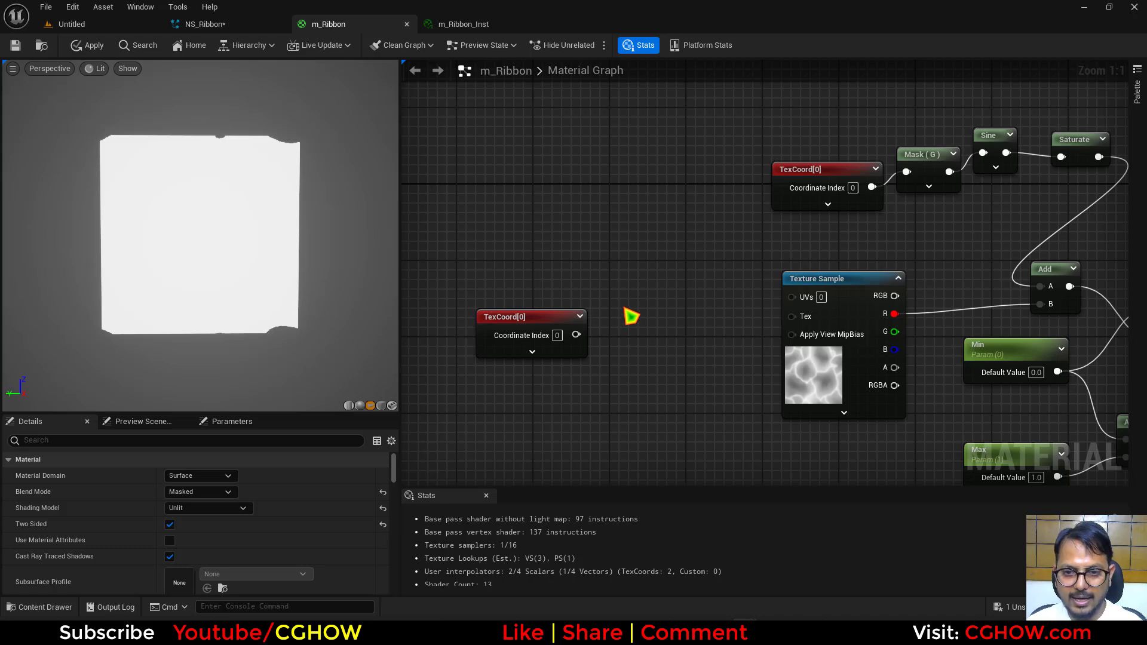
key(p)
click(631, 281)
right_drag(732, 243, 492, 218)
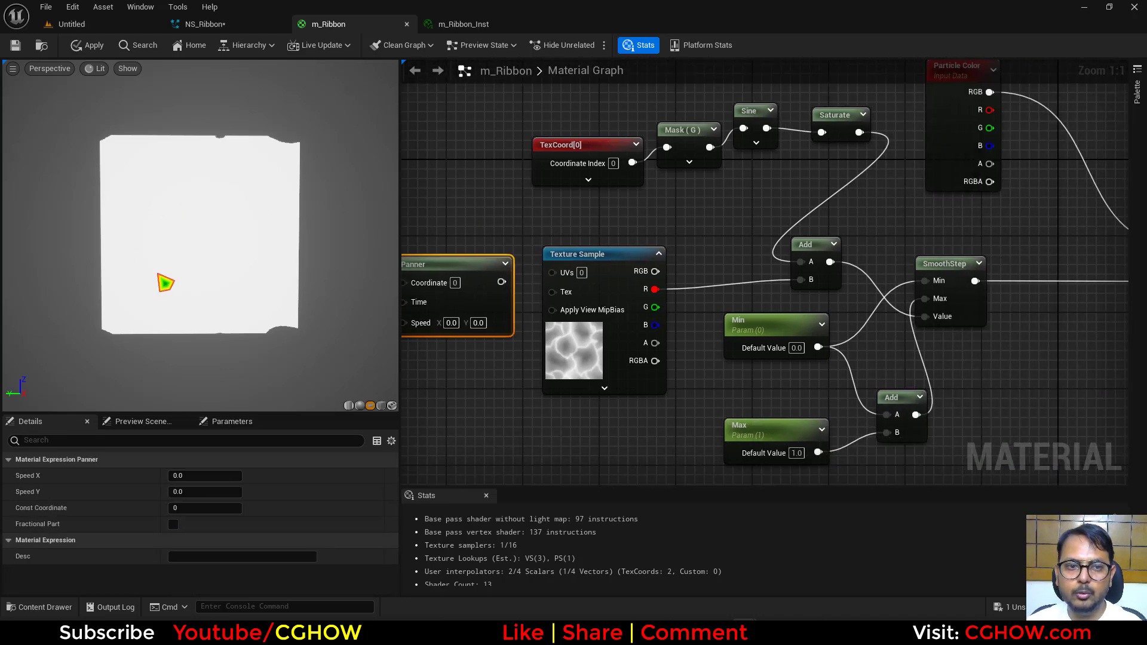
Step: Copy the Min value from m_Ribbon_Inst and set the Min parameter's default in m_Ribbon to 1.056147
right_drag(730, 374, 664, 312)
click(694, 261)
click(697, 366)
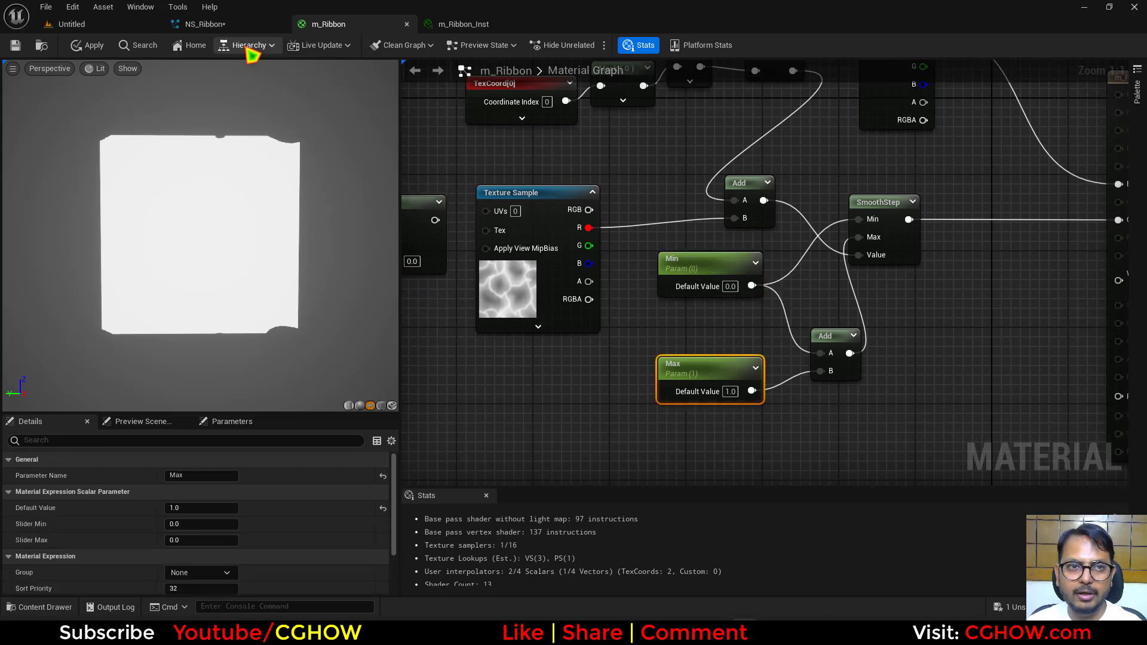
click(461, 24)
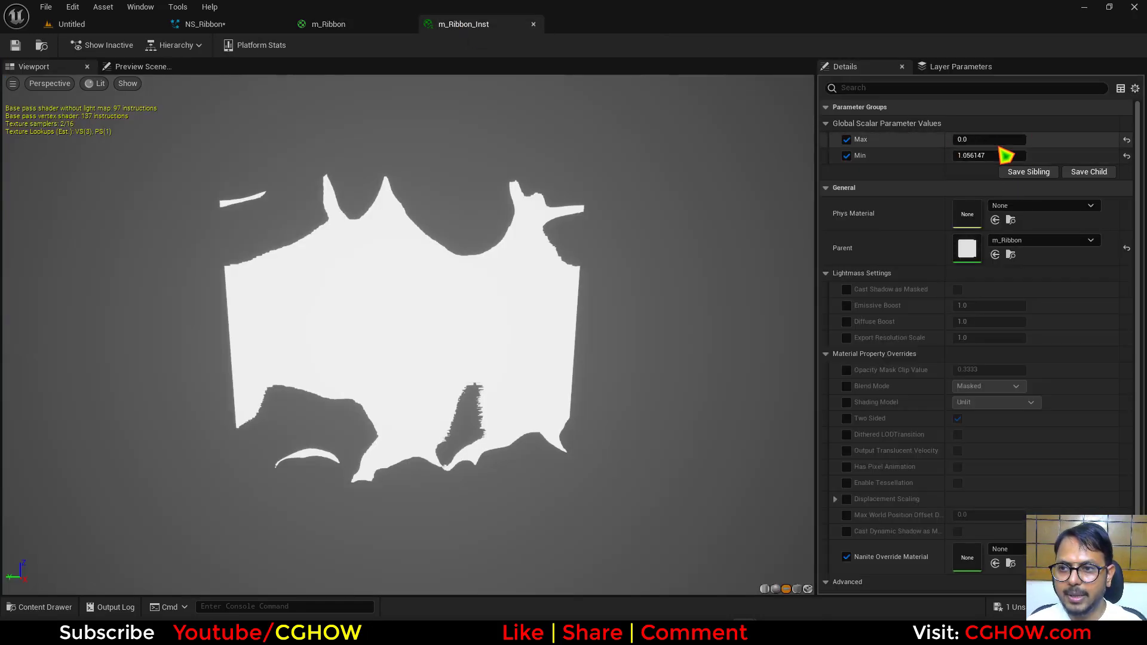
click(976, 156)
key(ctrl+c)
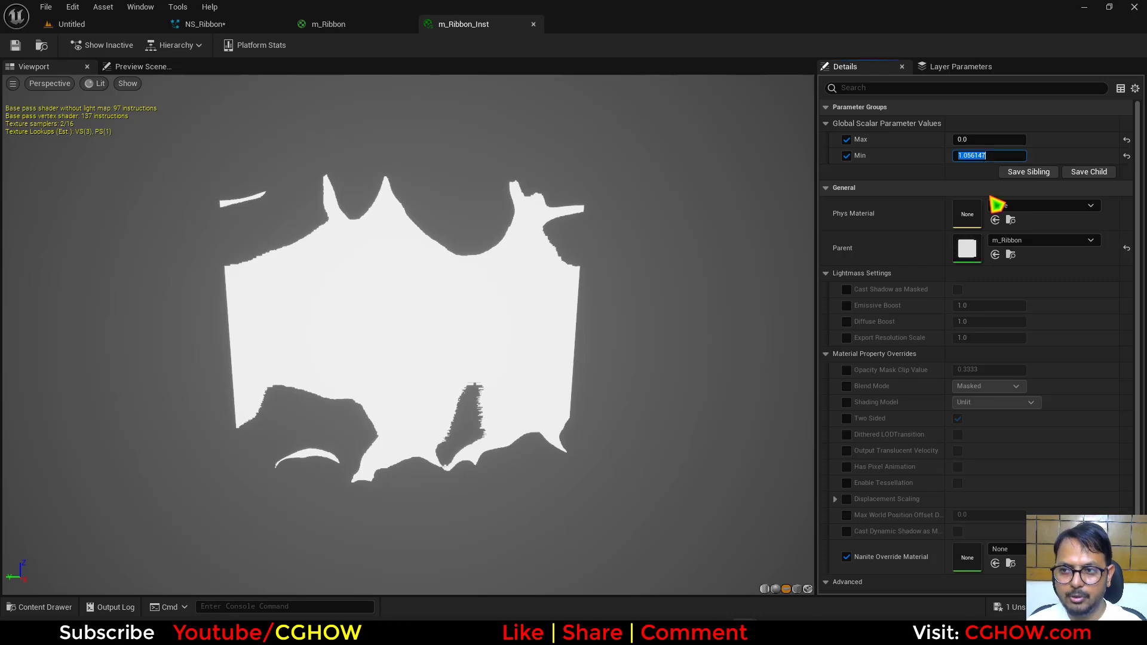
click(345, 26)
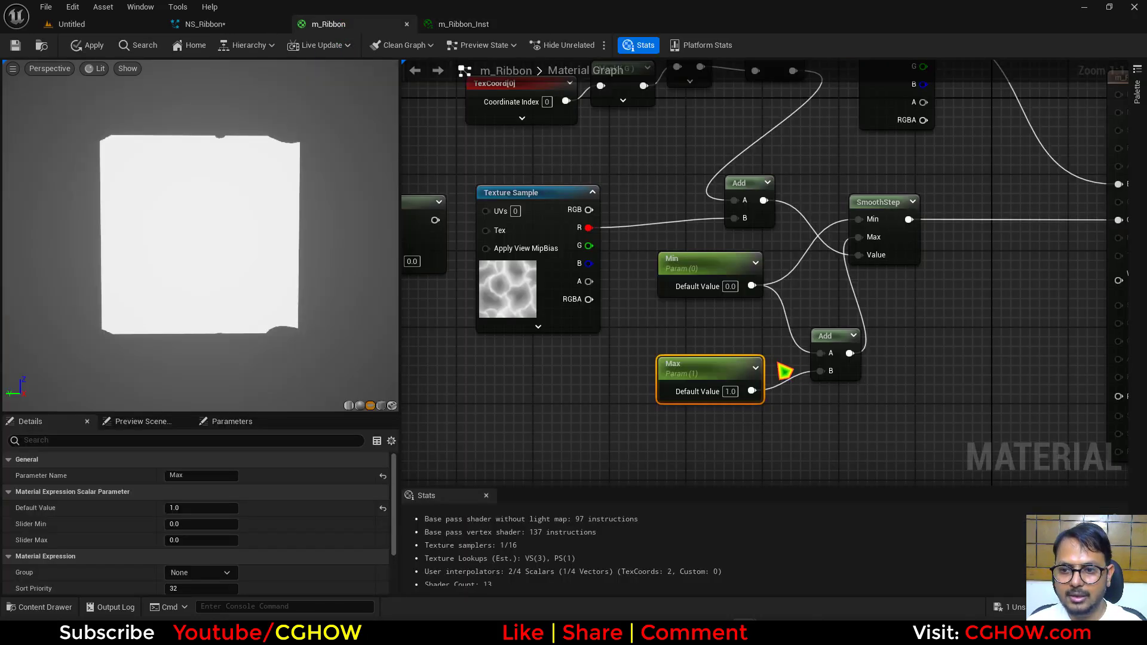
click(730, 286)
key(ctrl+v)
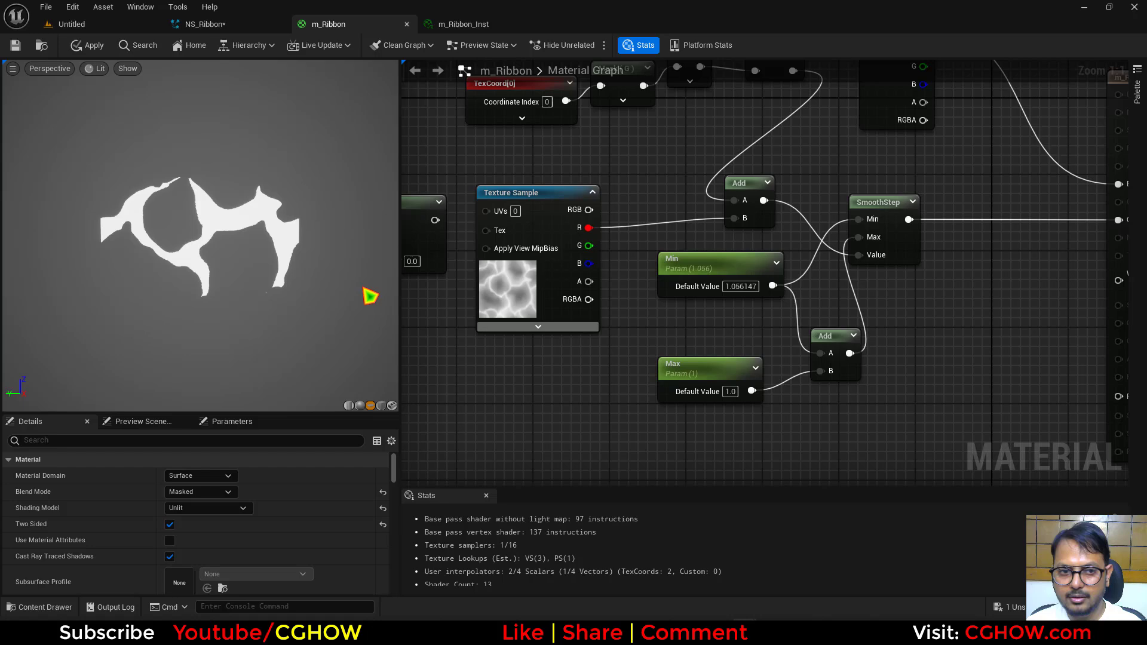
Step: Connect the TexCoord through the Panner to the Texture Sample's UVs and set the Panner's X speed to 1
right_drag(561, 377, 702, 440)
drag(575, 284, 627, 273)
right_drag(413, 311, 537, 319)
drag(537, 320, 614, 296)
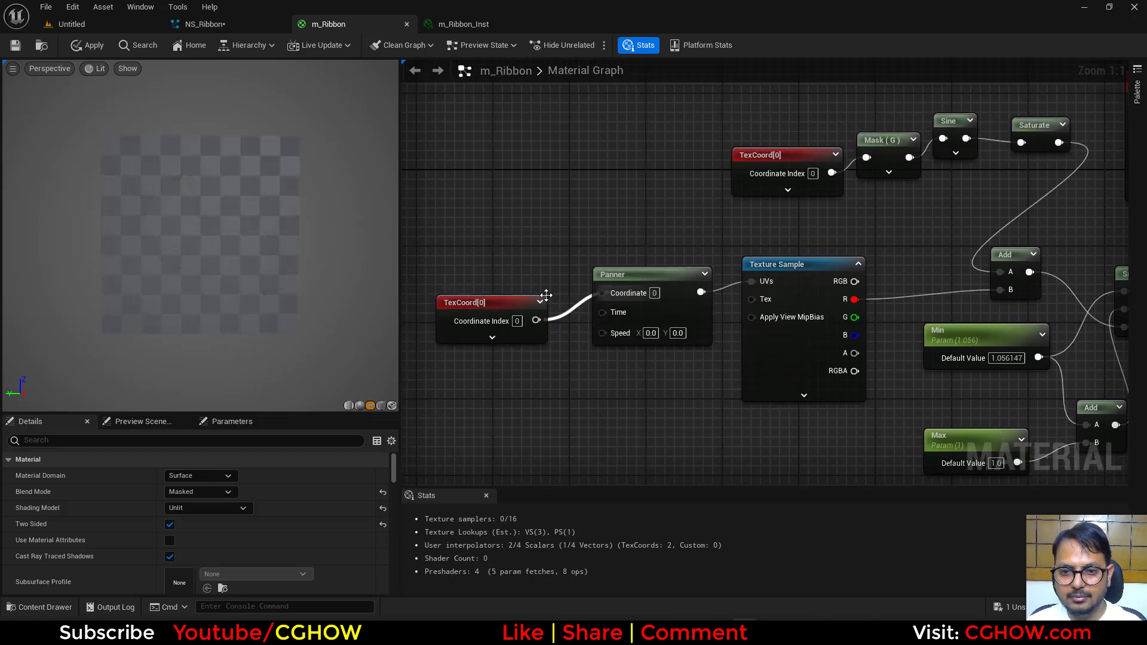
drag(500, 301, 500, 273)
click(651, 332)
text(1)
key(Return)
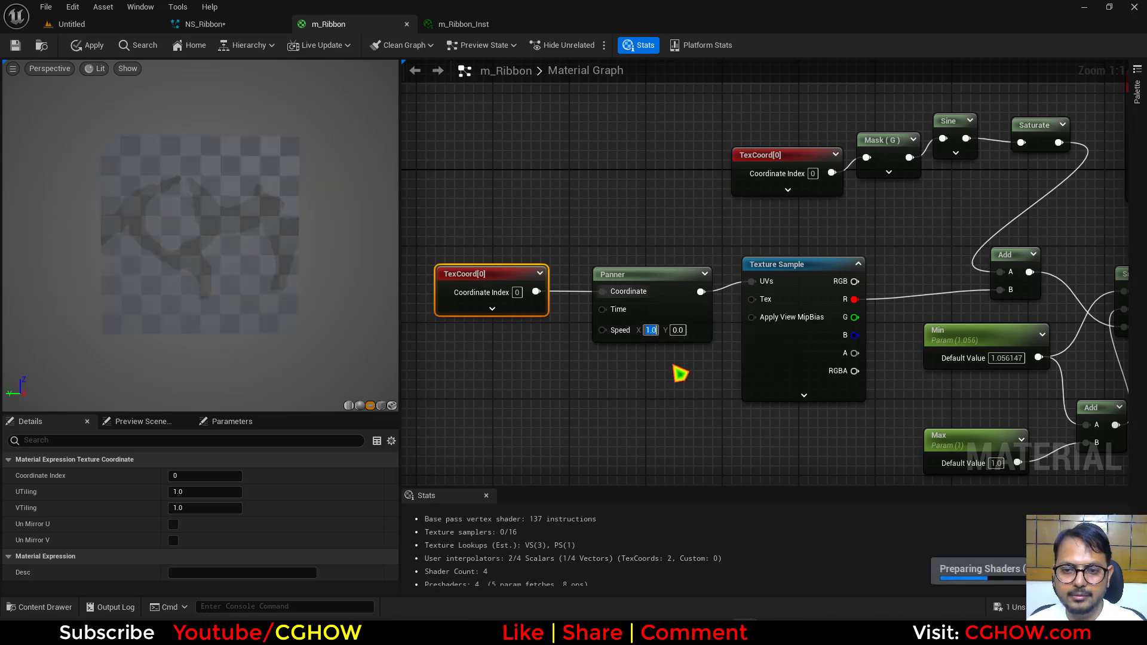
Step: Set the Panner's TexCoord UTiling to 3 and save the m_Ribbon material
right_drag(761, 414, 695, 411)
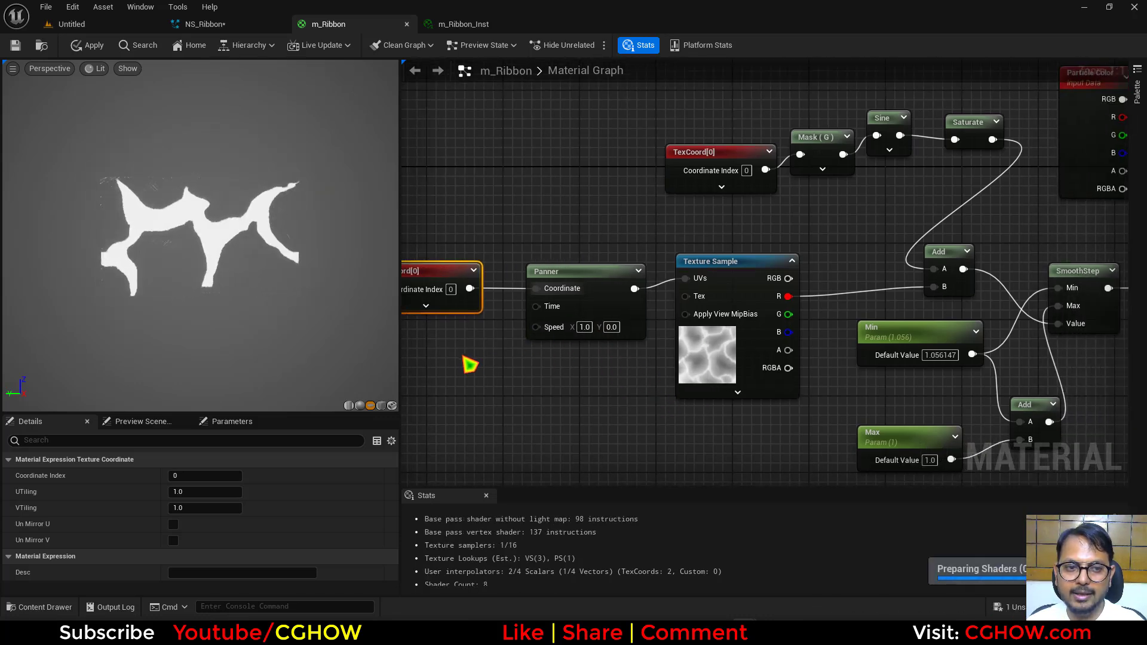
right_drag(470, 365, 646, 361)
drag(591, 280, 494, 279)
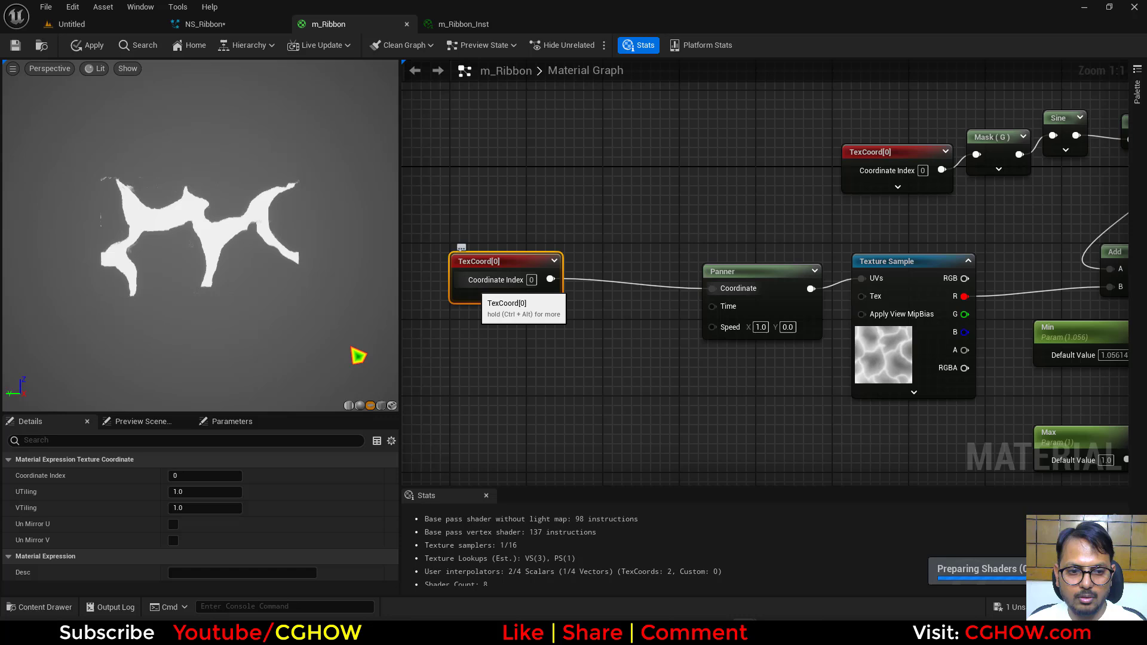
click(201, 492)
text(8)
key(Return)
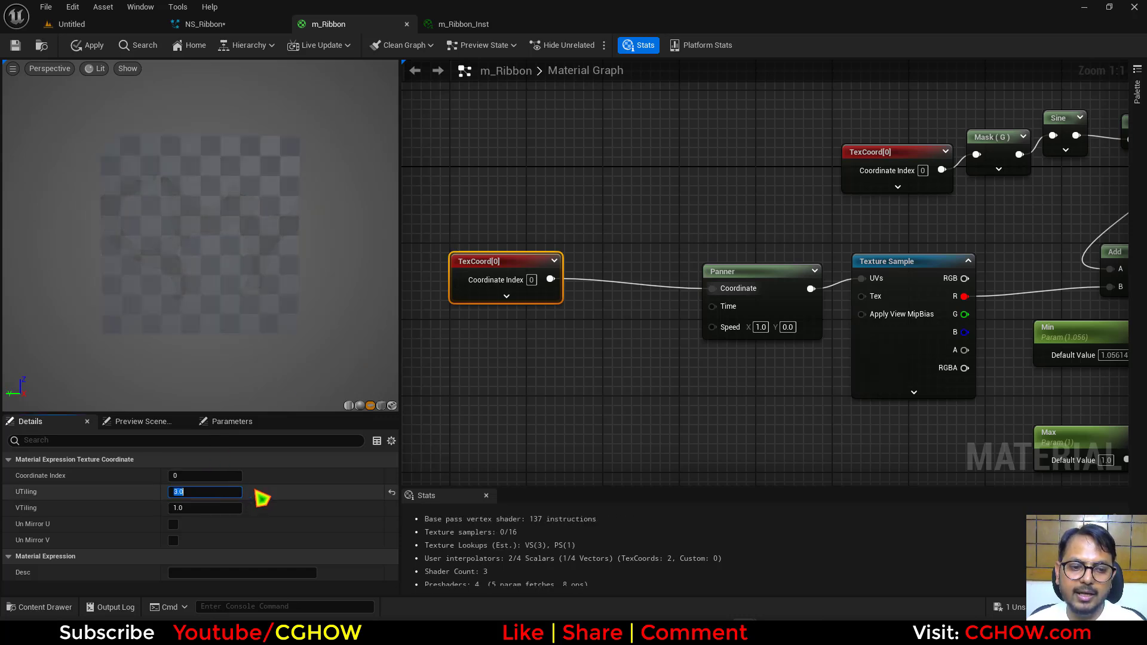
right_drag(740, 401, 624, 396)
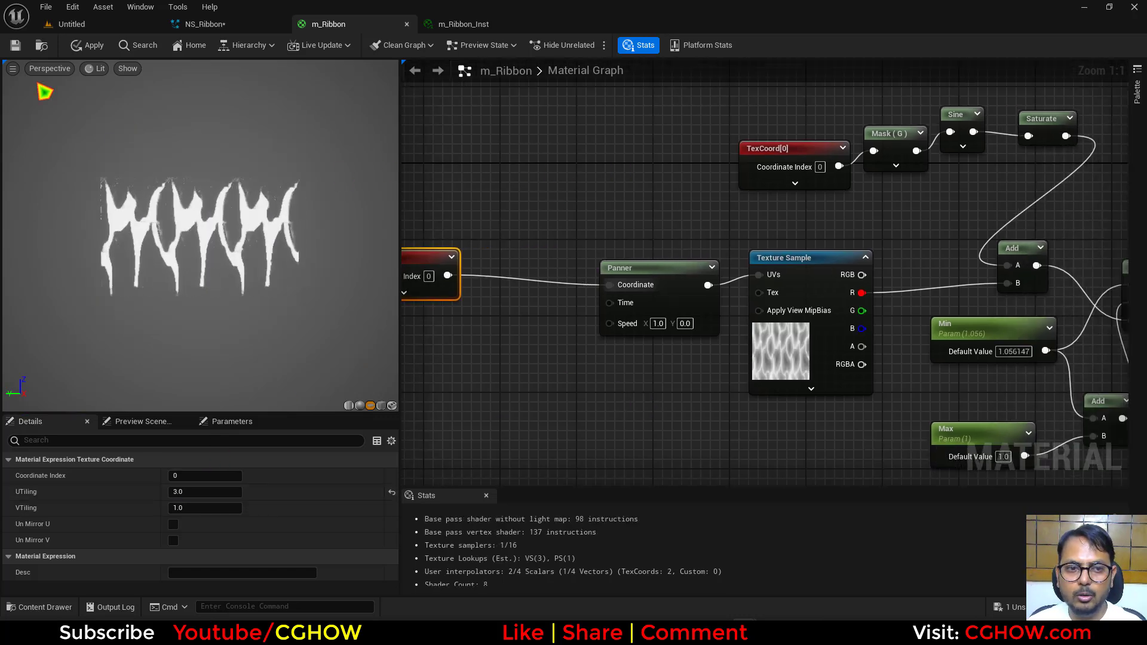
right_drag(743, 404, 645, 385)
click(16, 46)
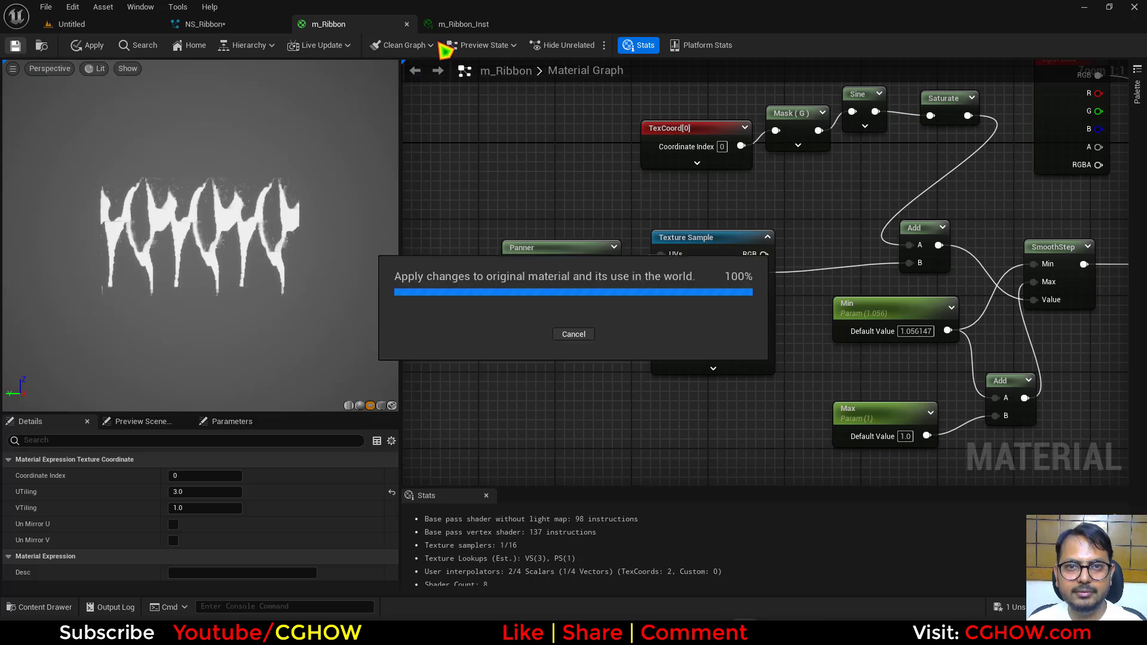
Step: Examine the panning ribbon in the NS_Ribbon preview and bring up m_Ribbon_Inst
click(215, 25)
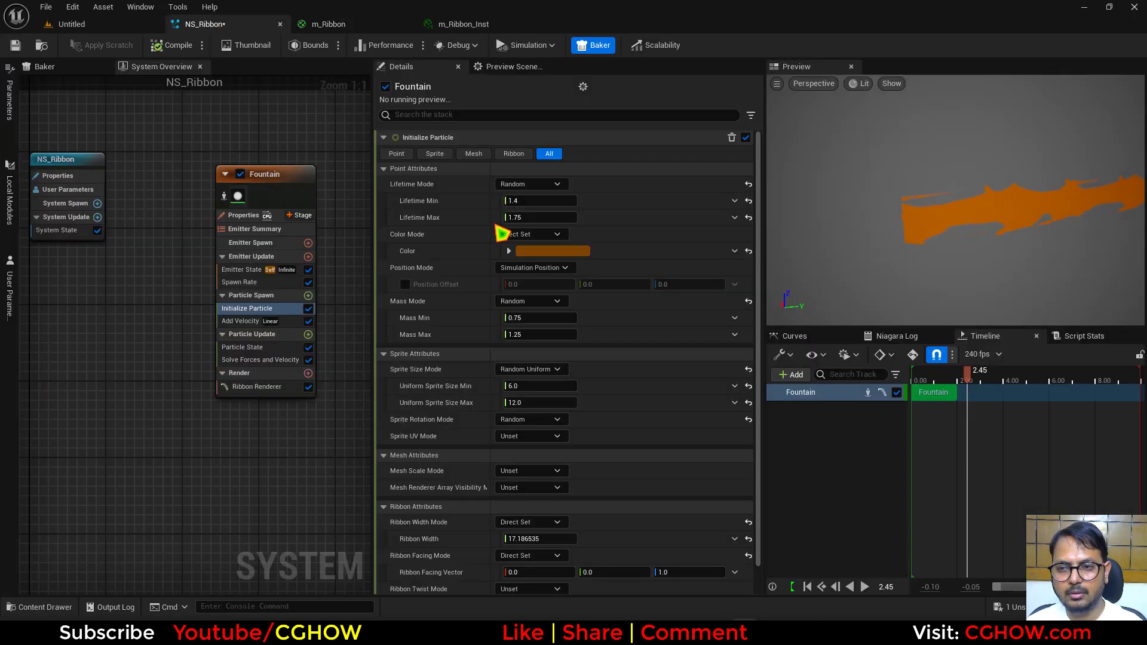
drag(1044, 251, 966, 256)
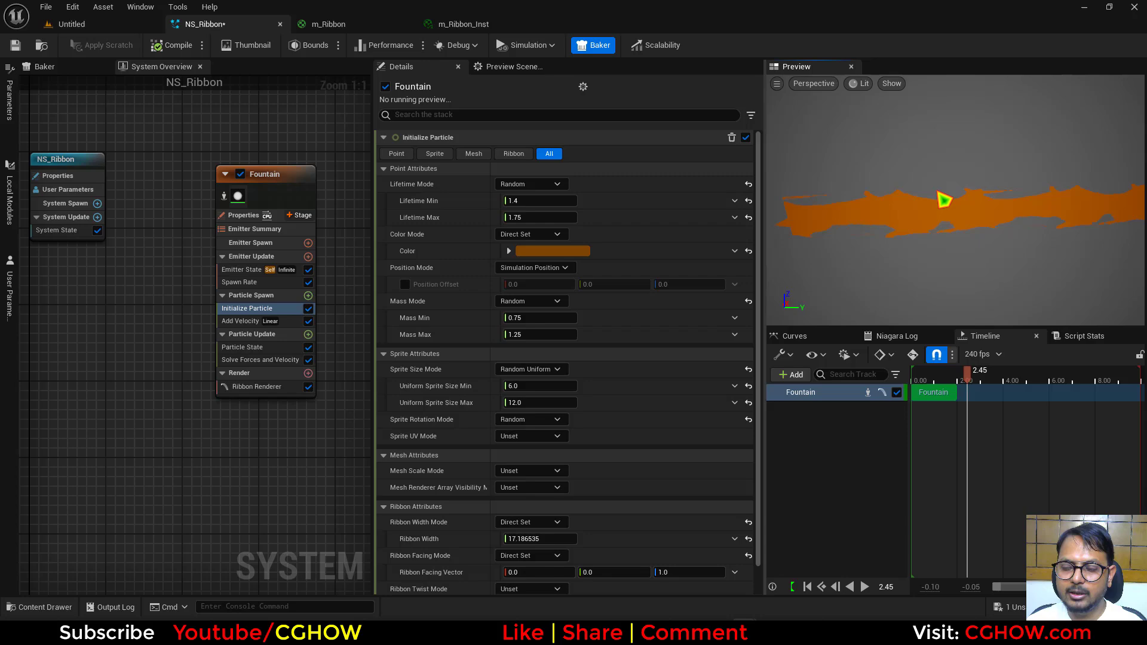
click(460, 24)
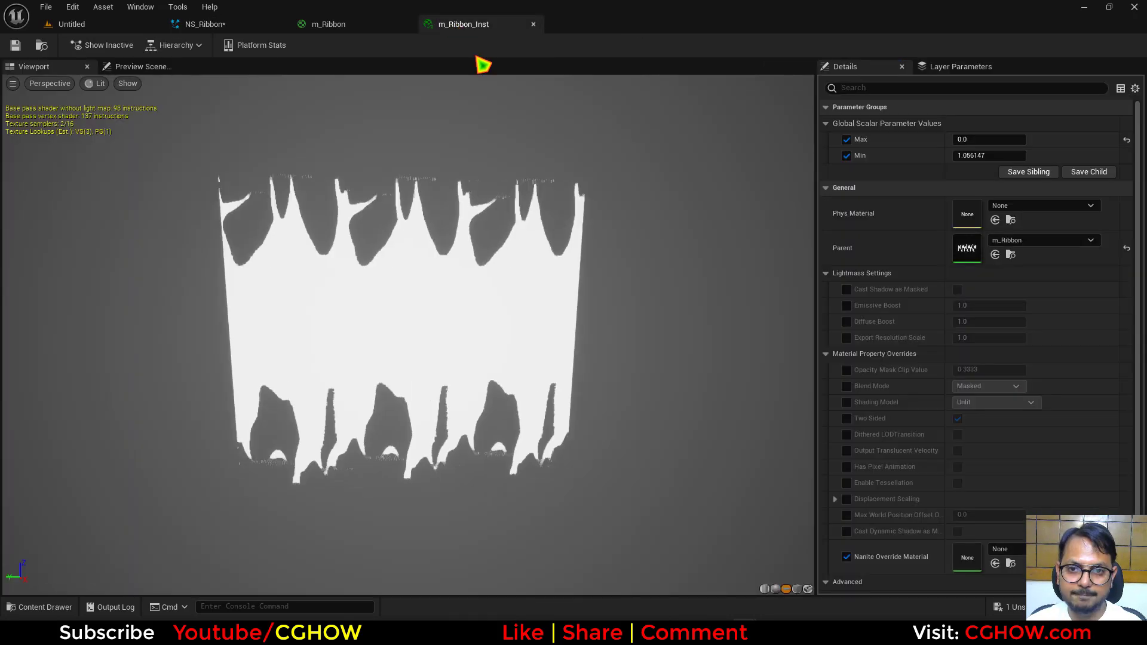
Step: Set the Max parameter's default value to 0 in the m_Ribbon material graph
click(329, 24)
right_drag(791, 250, 386, 292)
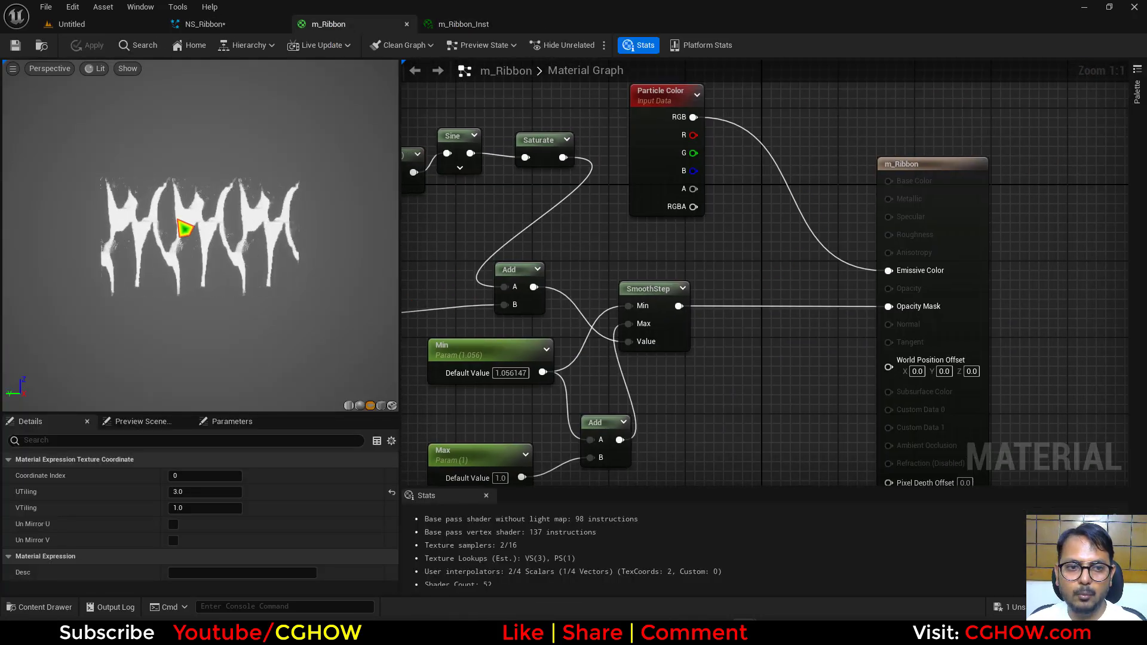
right_drag(669, 194, 809, 205)
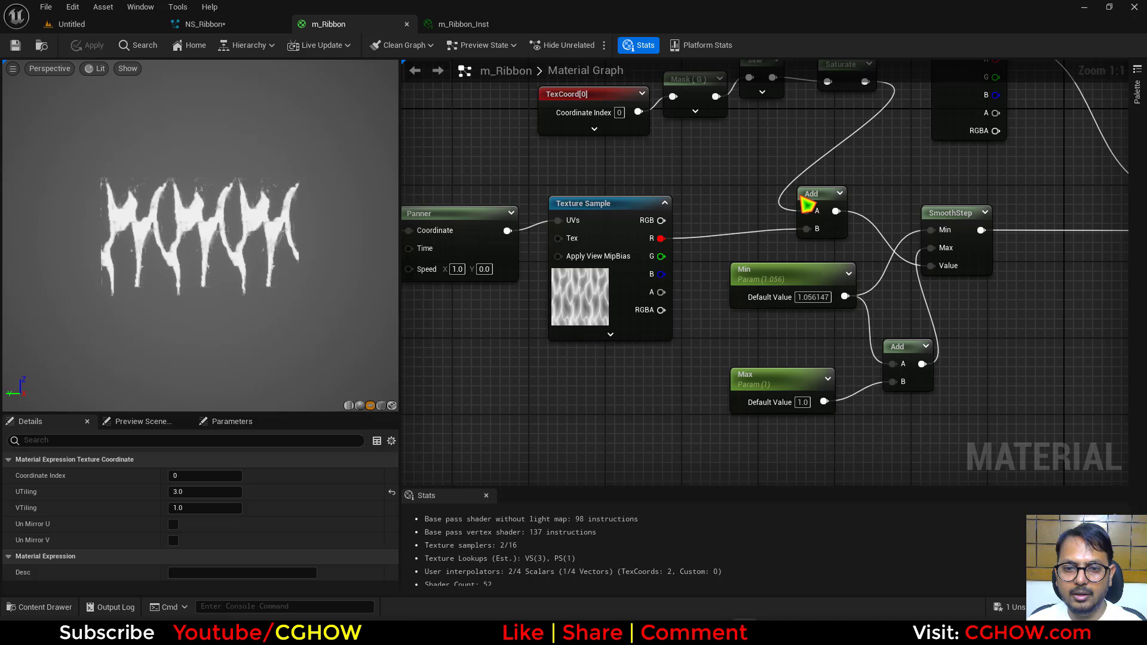
click(799, 384)
click(802, 402)
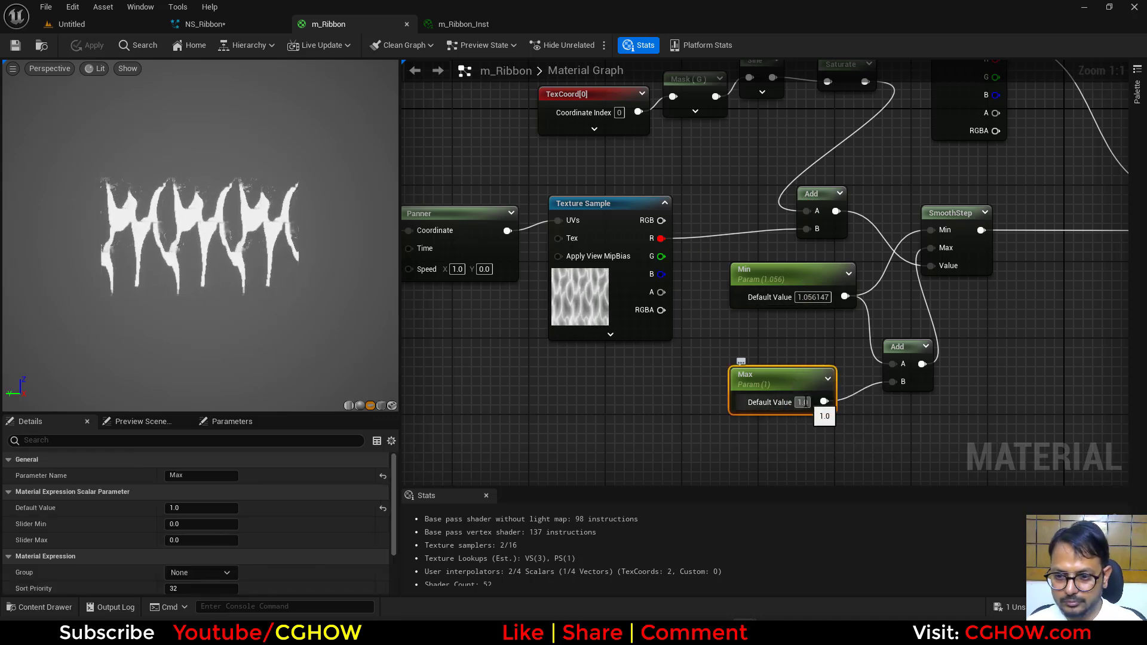
text(0)
key(Return)
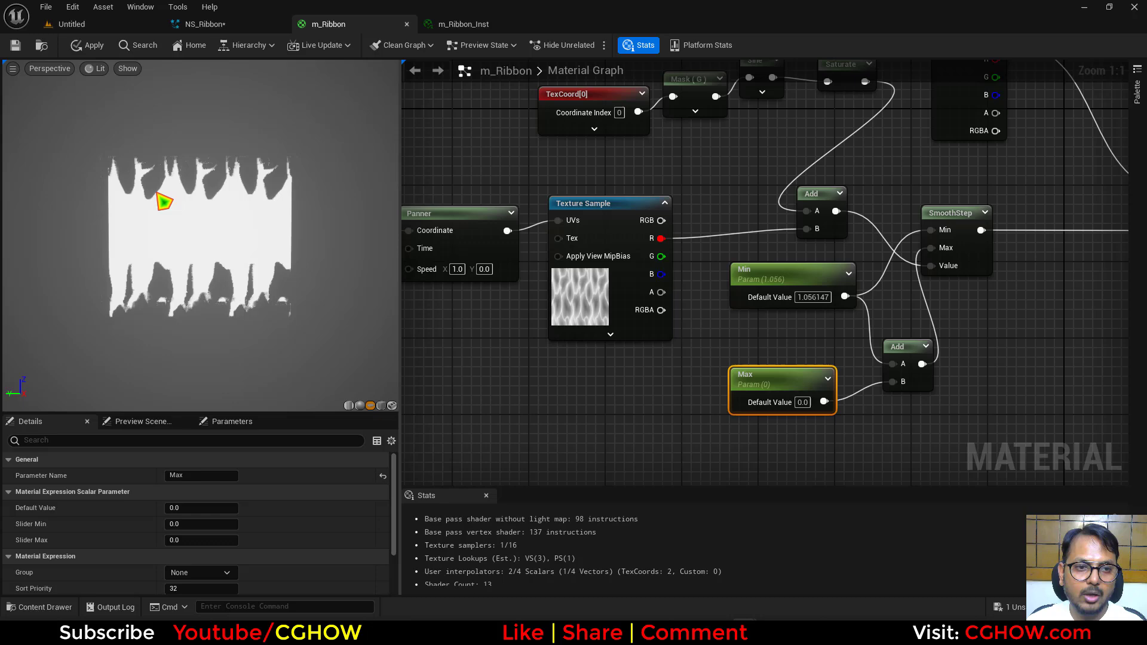
Step: Disconnect Particle Color from the Emissive Color input and move the m_Ribbon result node farther away from the other nodes
right_drag(767, 247, 408, 327)
drag(926, 200, 1042, 190)
alt+click(929, 272)
right_drag(651, 170, 660, 210)
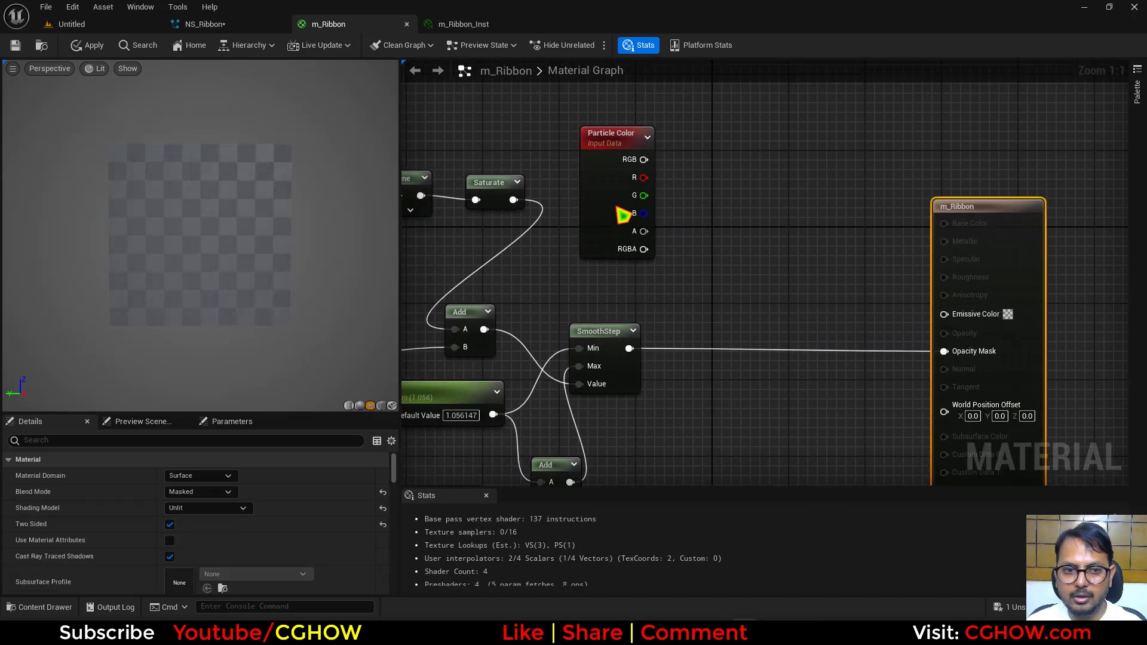
click(657, 210)
right_drag(699, 345, 565, 347)
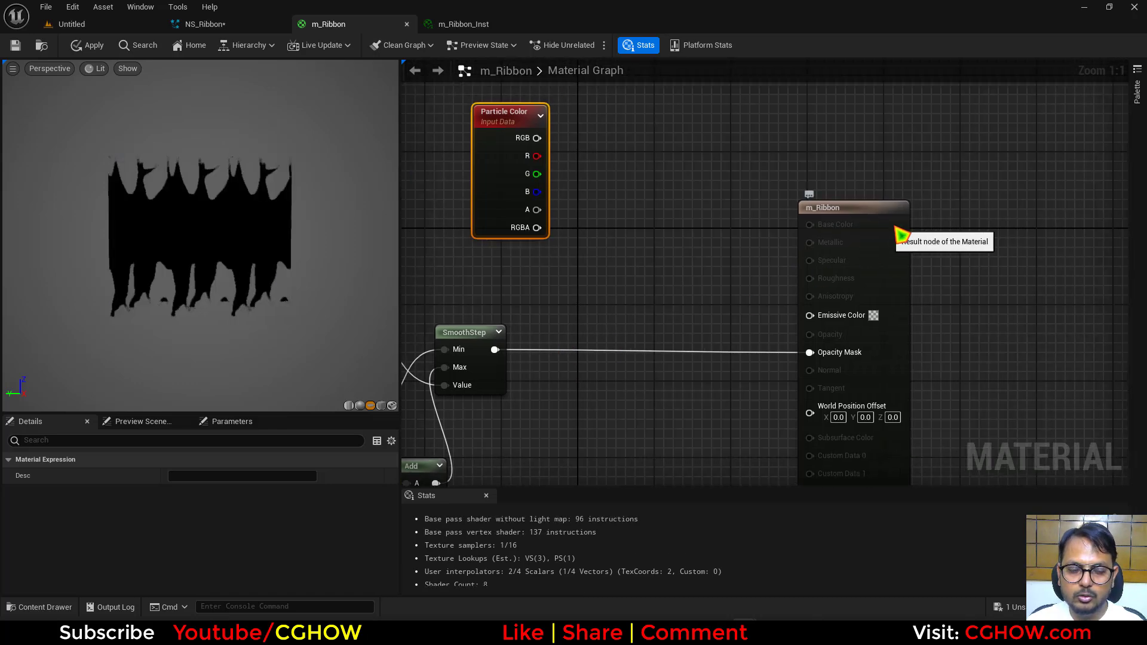
drag(893, 224, 959, 205)
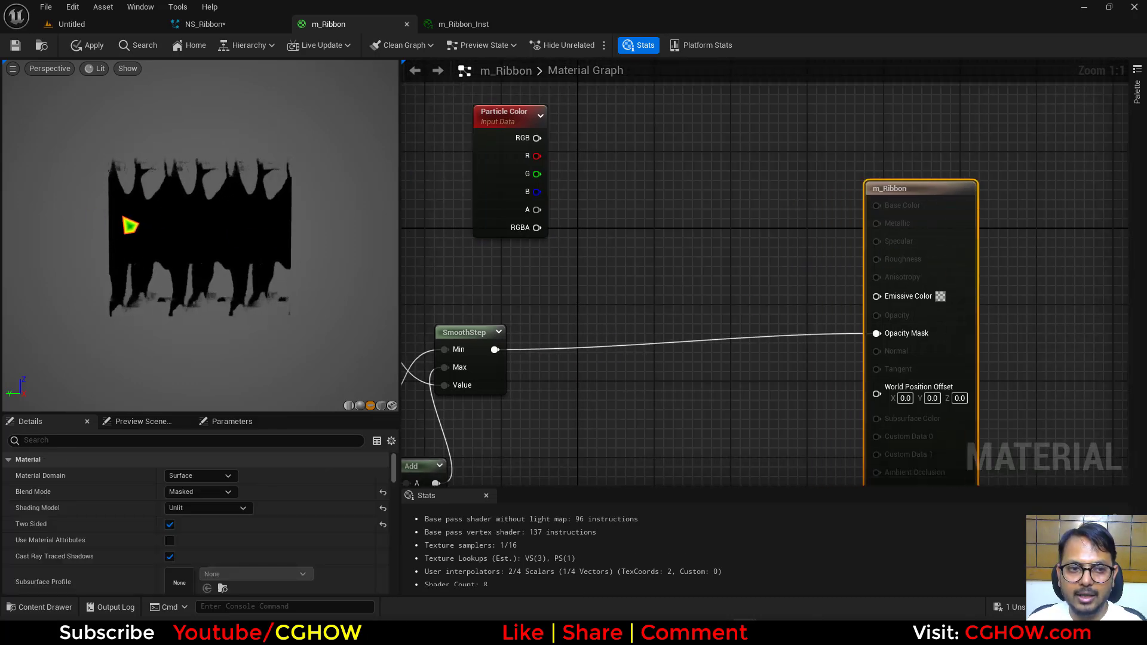
Step: Switch to the browser and examine the ribbons in the Portal in UE5.4 Niagara reference video at 0:06
key(alt+Tab)
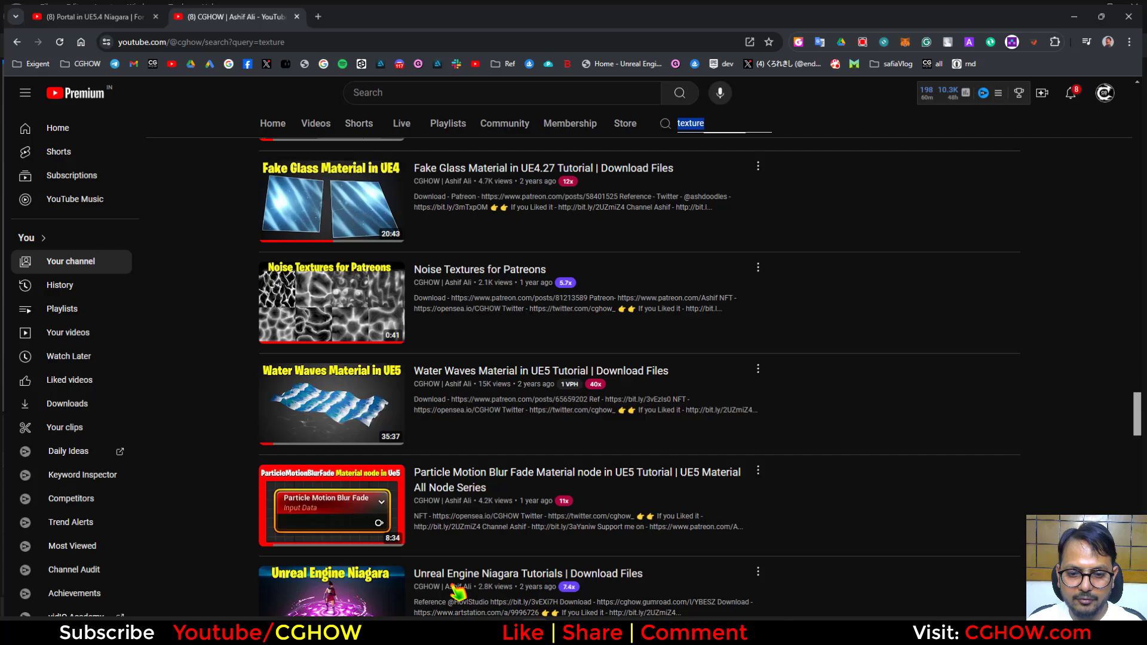
click(109, 16)
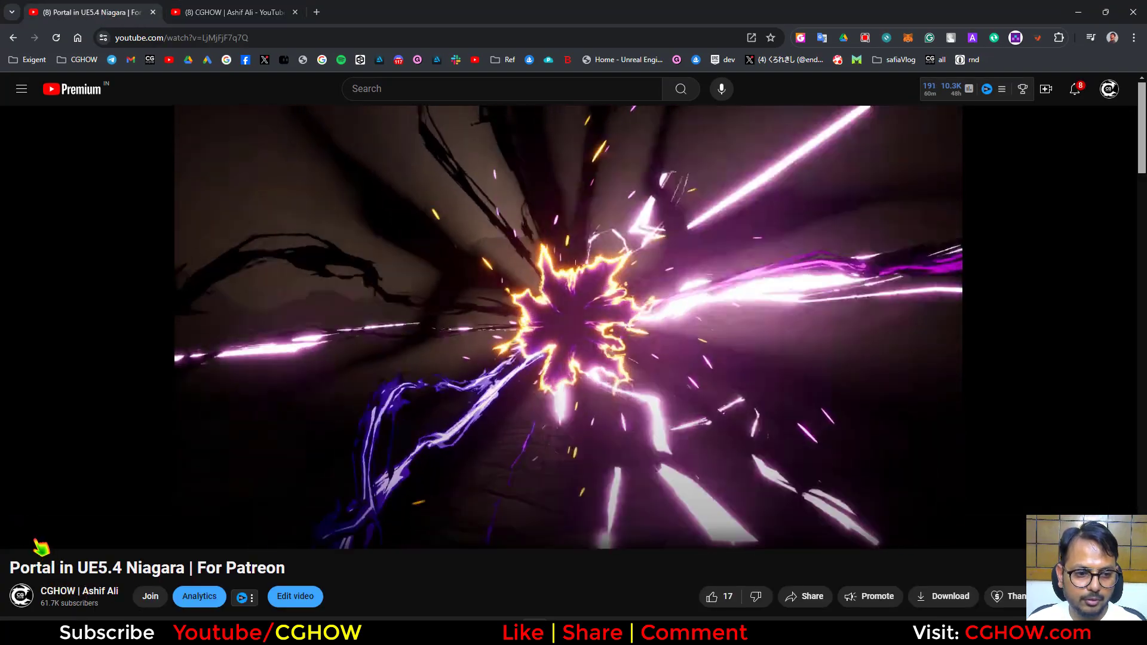
click(21, 534)
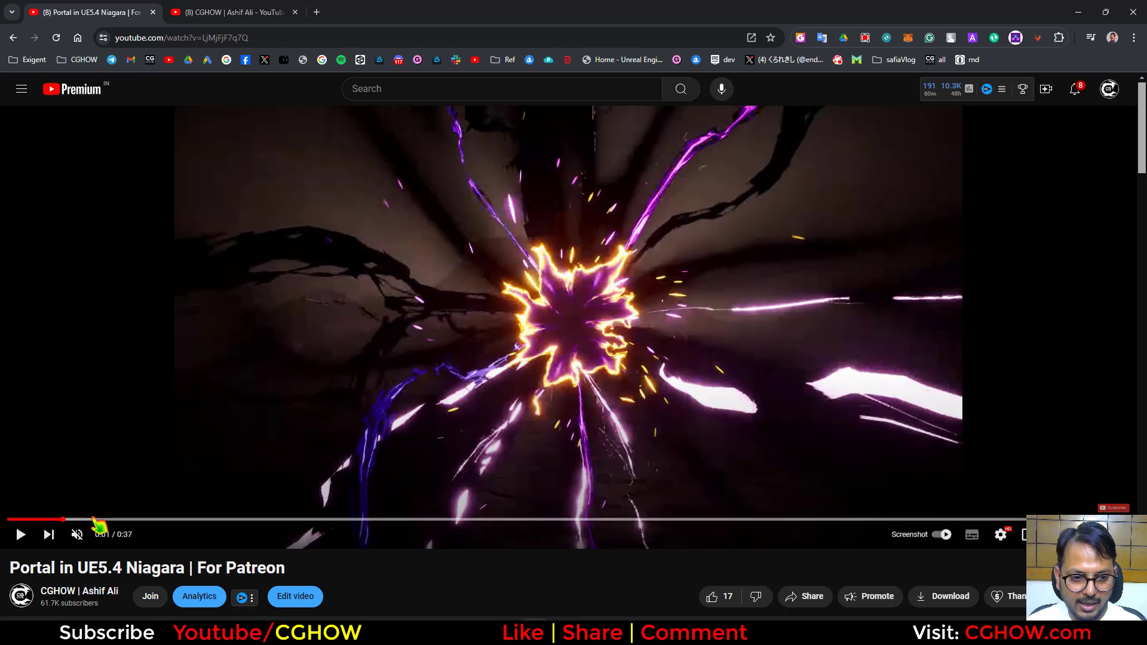
drag(120, 523, 216, 521)
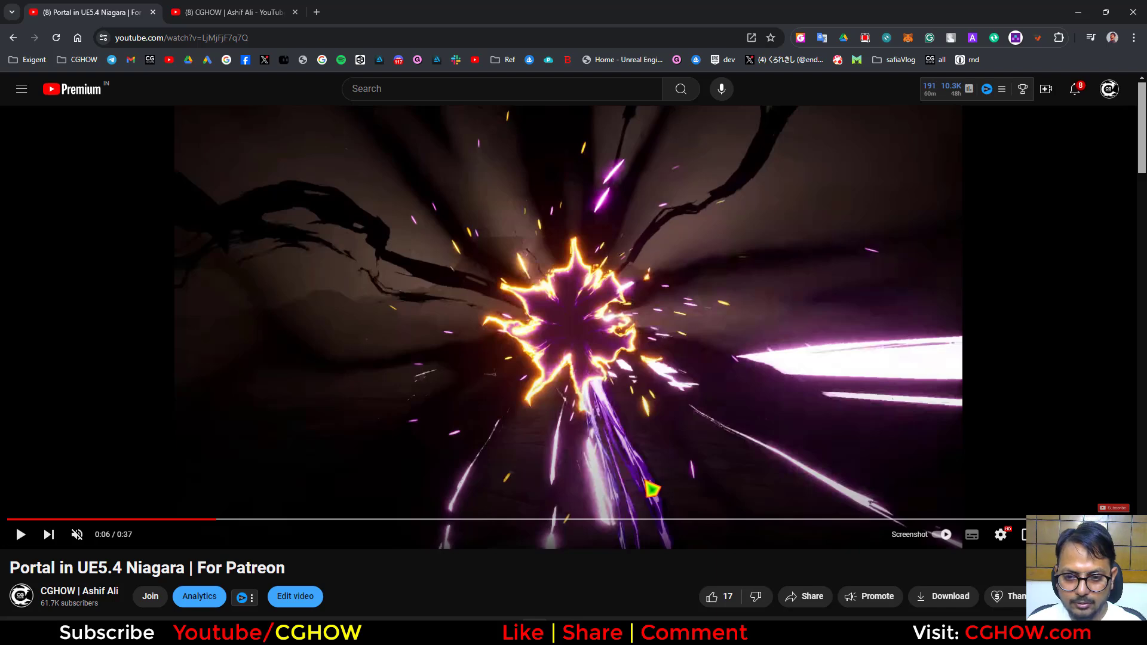
click(1081, 3)
Step: Back in m_Ribbon, duplicate the SmoothStep node and feed the copy's Value input from the Add node that combines the texture and Saturate
right_drag(470, 174, 687, 92)
scroll(683, 329, down, 1)
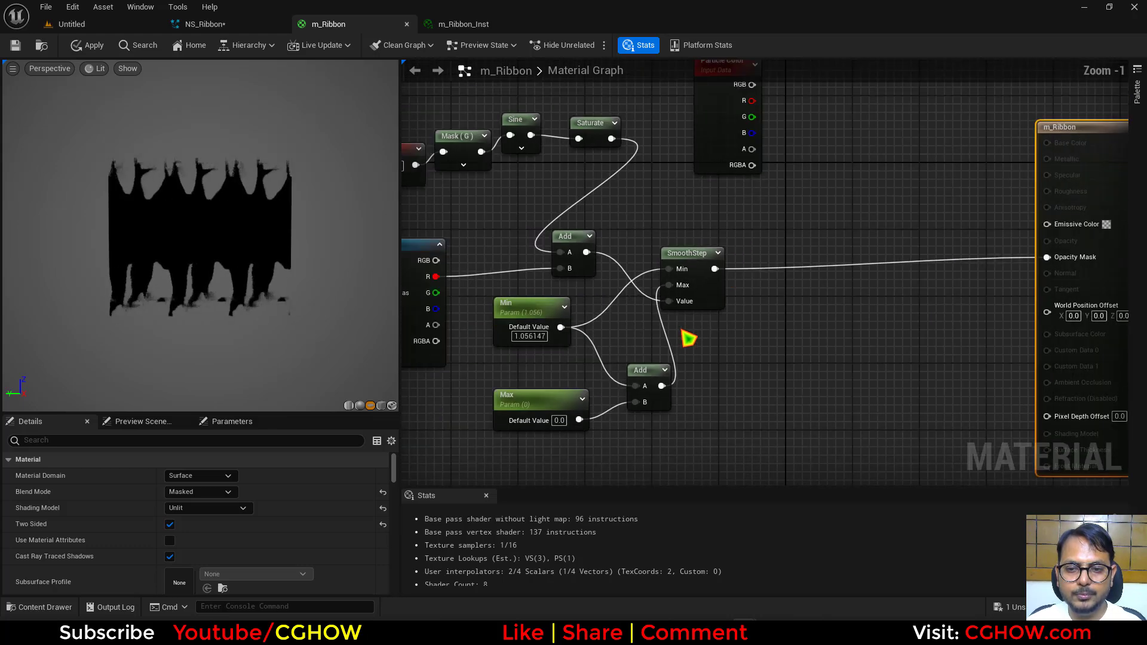
right_drag(688, 339, 743, 320)
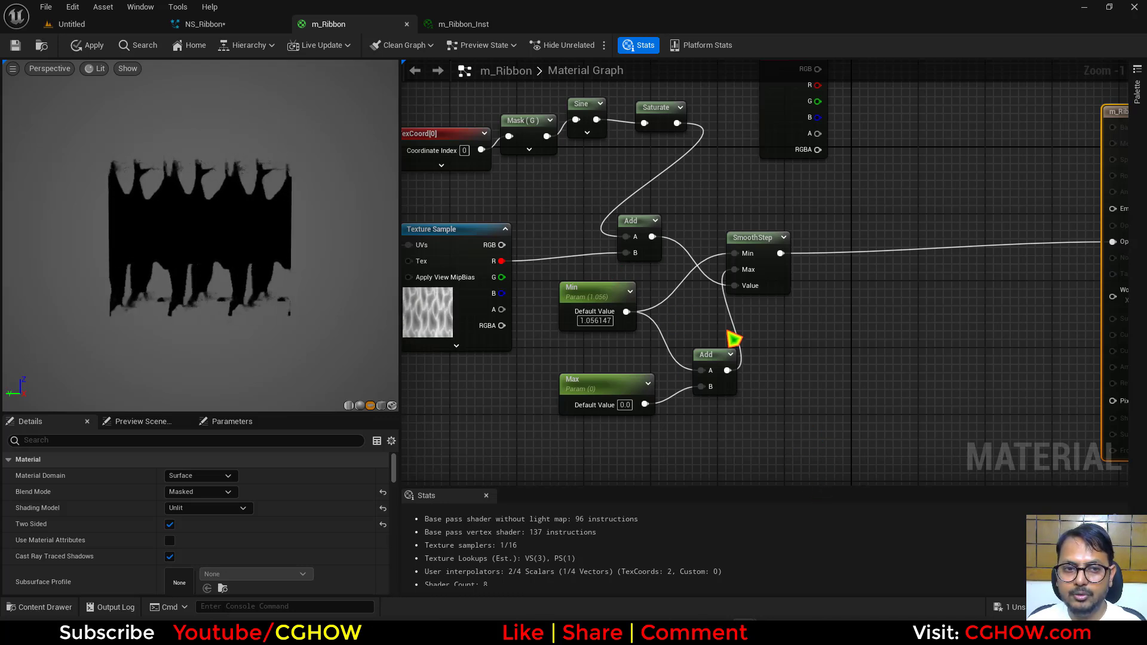
right_drag(759, 396, 659, 413)
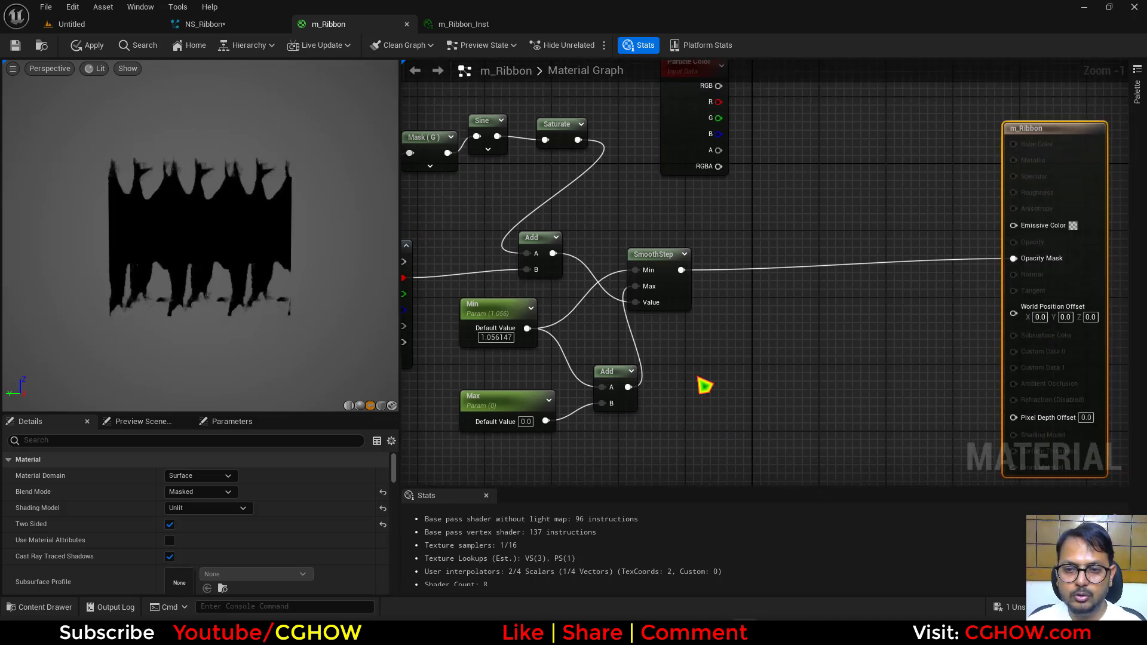
drag(659, 260, 667, 284)
right_drag(752, 415, 759, 351)
drag(614, 313, 488, 251)
click(721, 337)
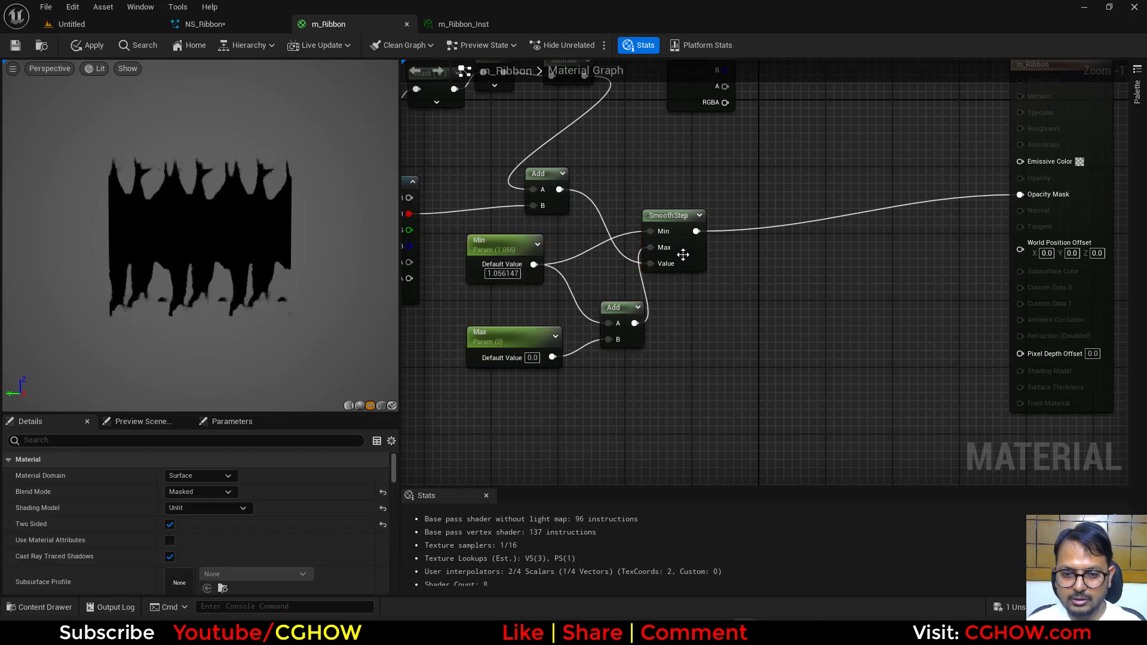
click(678, 250)
key(ctrl+c)
key(ctrl+v)
drag(559, 190, 768, 416)
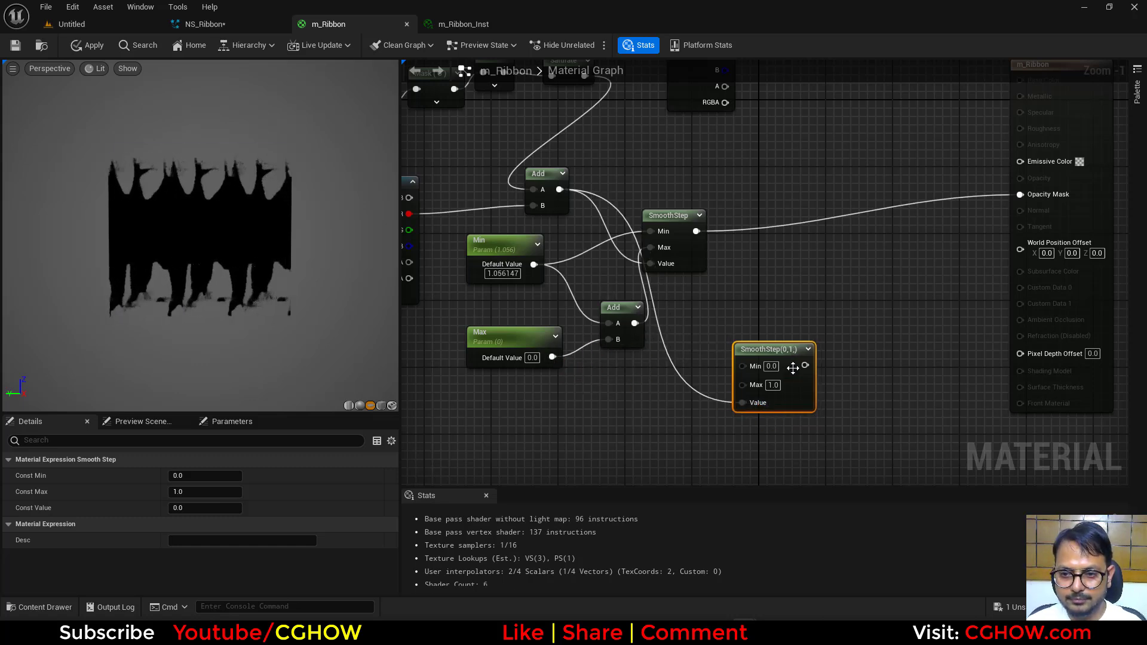
drag(776, 344, 792, 319)
Step: Duplicate the Min parameter, rename the copy Min2 and connect it to the second SmoothStep's Min input
click(529, 279)
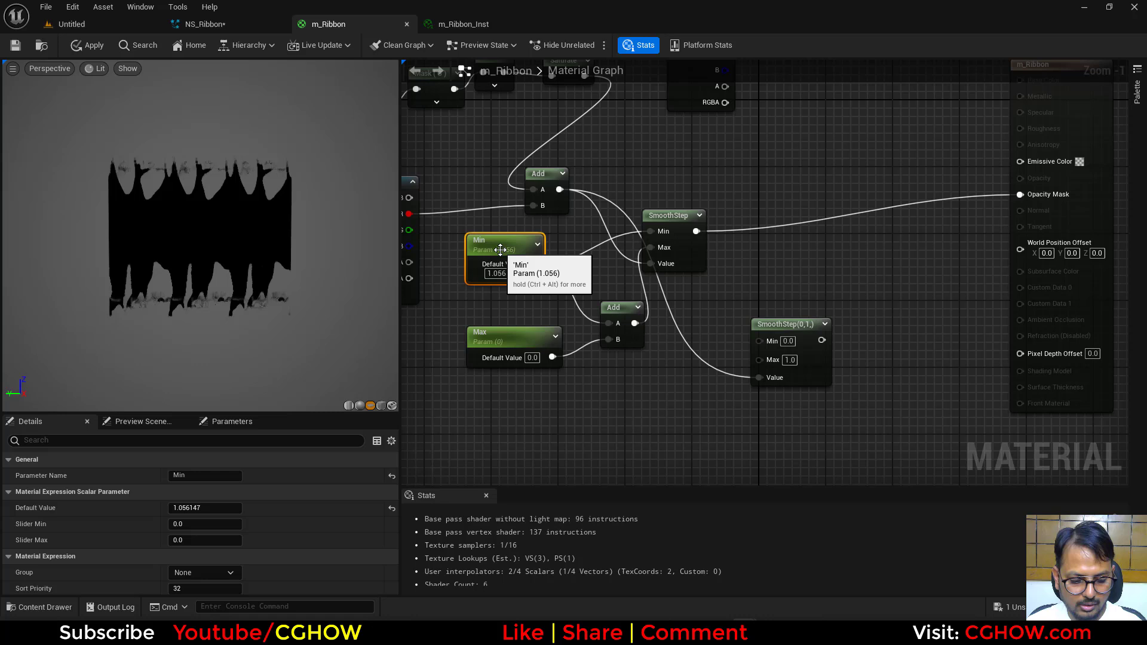
key(ctrl+d)
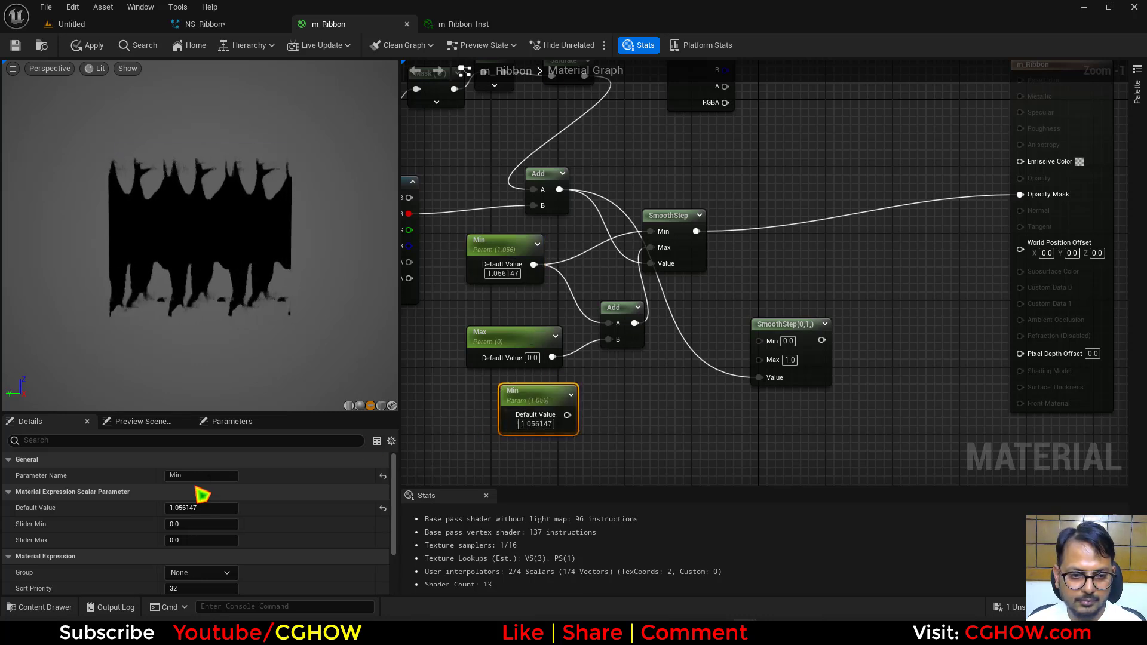
click(212, 475)
text(Min2)
key(Return)
drag(567, 415, 759, 340)
Step: Add an Add node that sums Max and Min2, and connect its output to the second SmoothStep's Max input
click(686, 412)
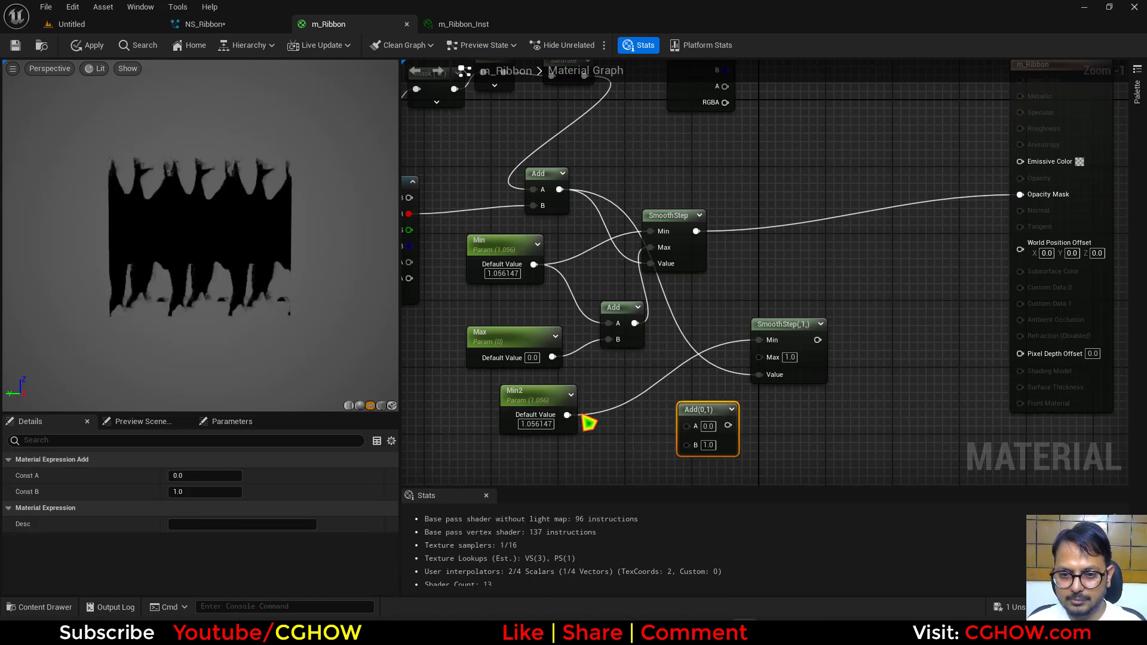
drag(567, 414, 688, 444)
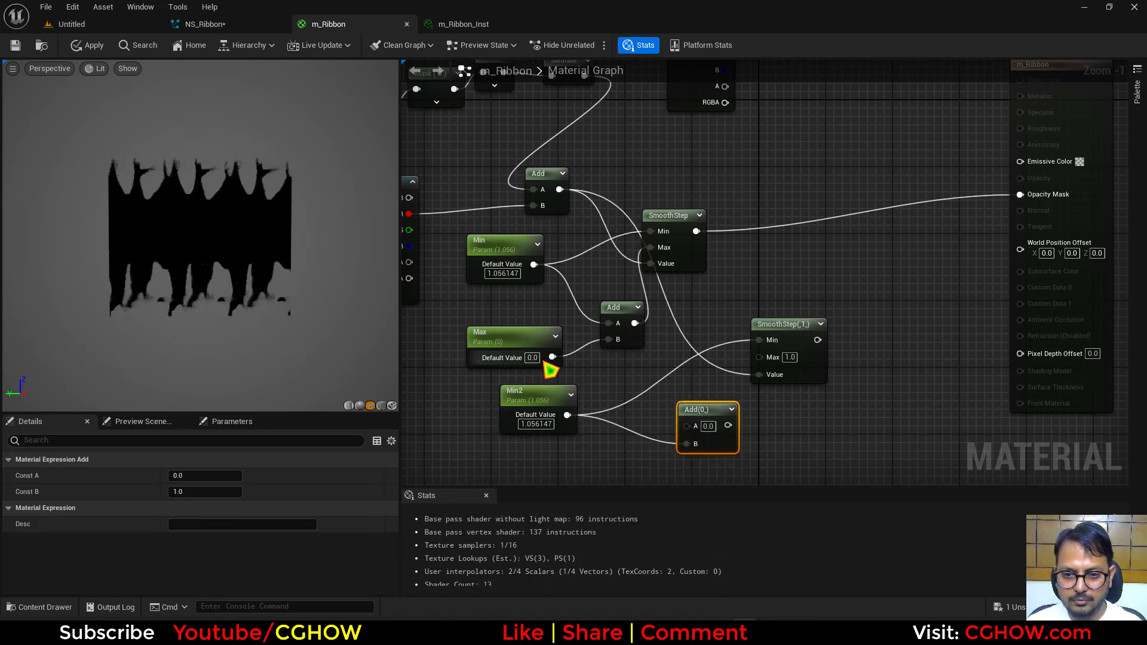
drag(552, 358, 604, 387)
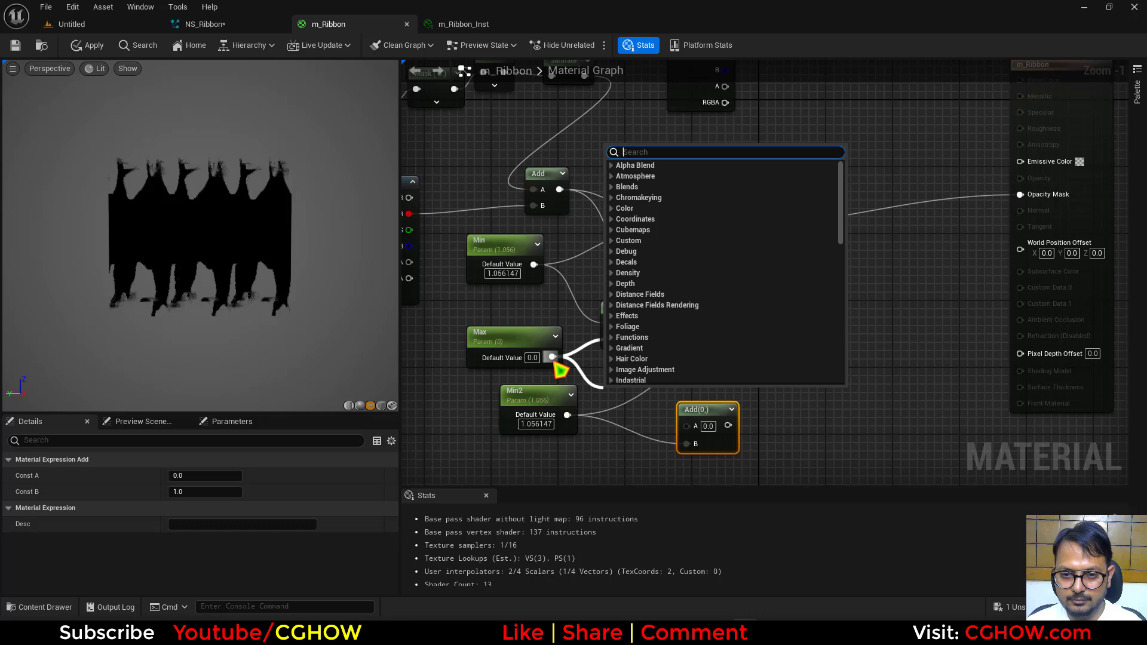
drag(553, 357, 759, 357)
Step: Preview the second SmoothStep node and set the Min2 parameter's default value to 1.2
click(801, 335)
key(space)
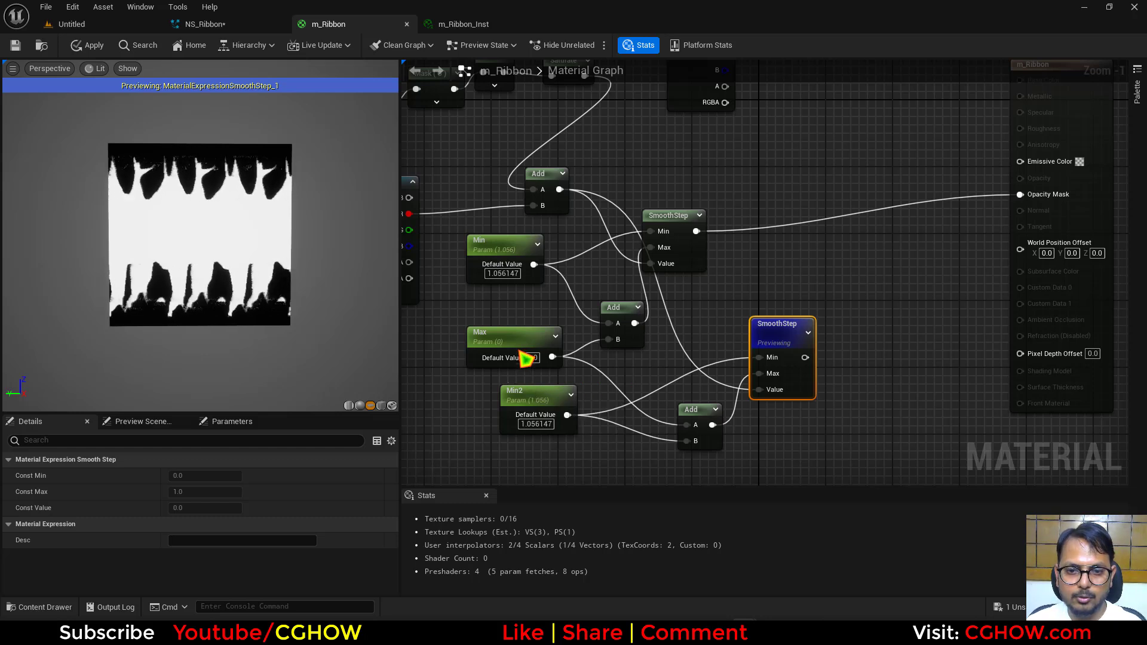
drag(533, 394, 535, 403)
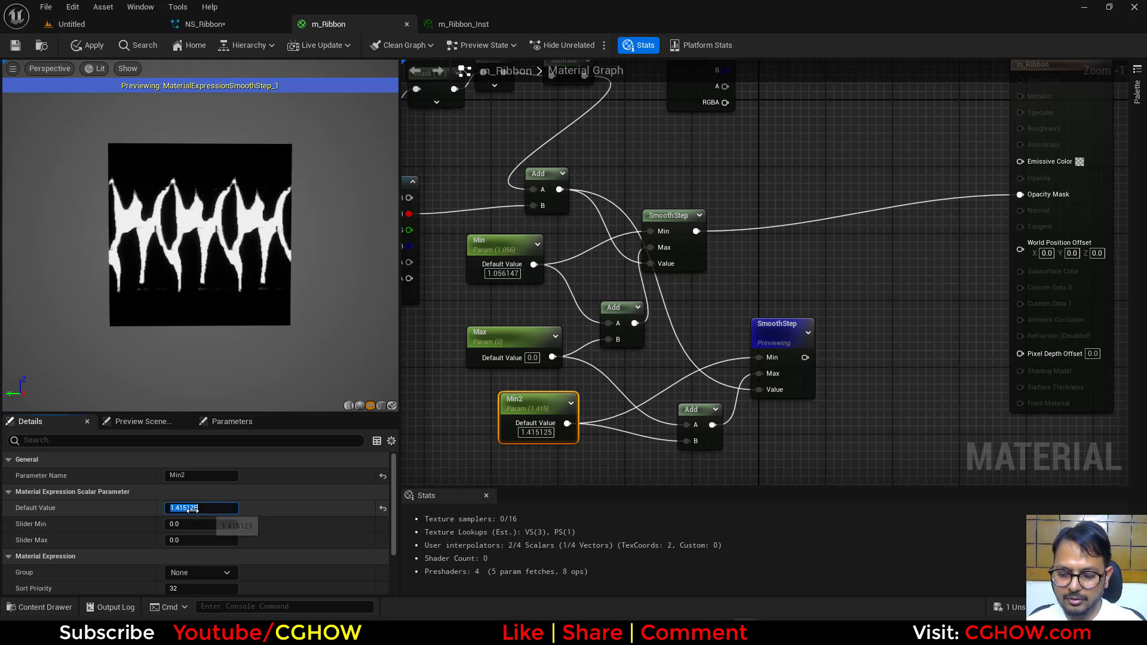
key(Return)
Step: Set the original Min parameter's default value to 1
right_drag(811, 367, 708, 382)
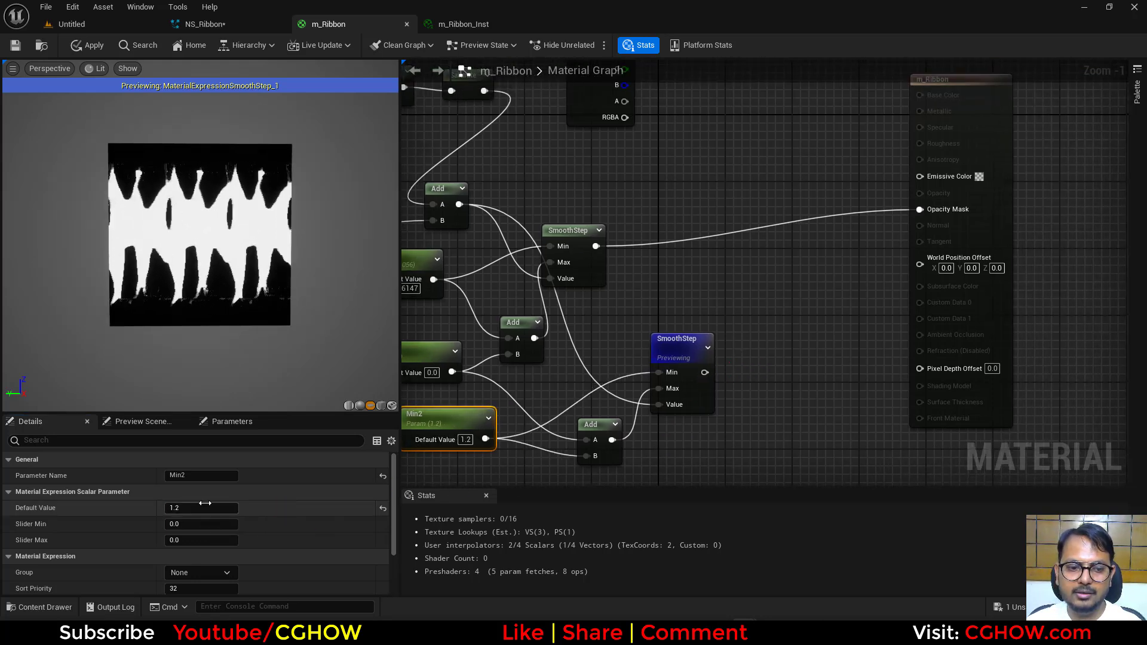
right_drag(550, 357, 741, 353)
click(590, 283)
text(1)
key(Return)
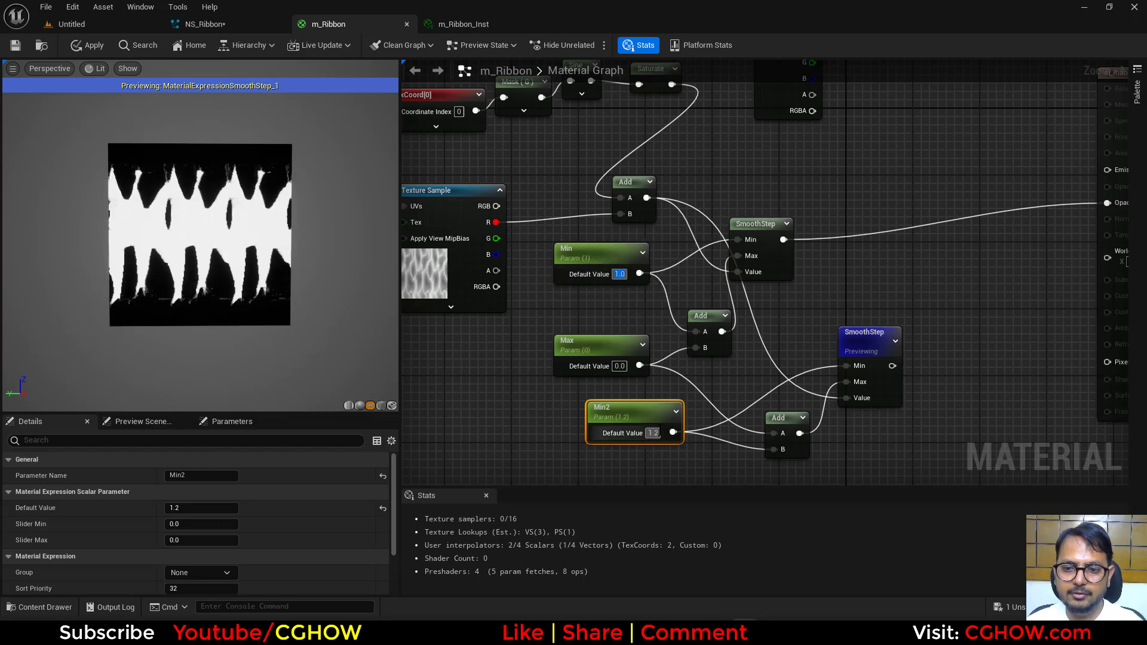
Step: Compare the mask shapes of the two SmoothStep nodes by previewing them alternately
right_drag(813, 375, 749, 400)
click(679, 297)
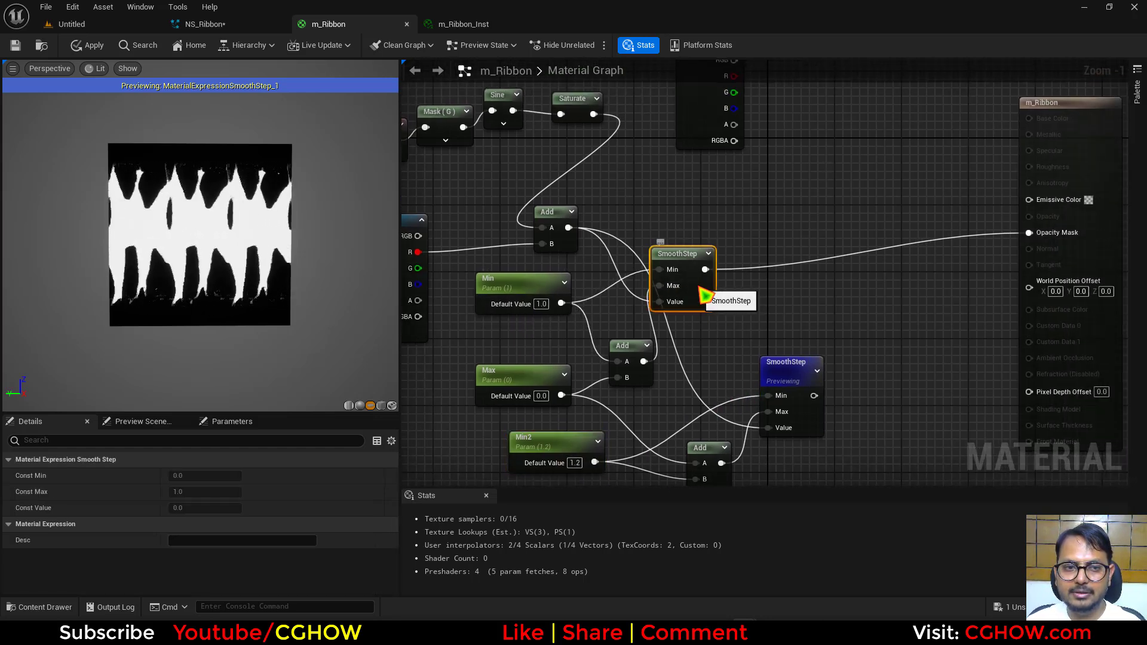
key(space)
click(785, 358)
key(space)
click(695, 301)
key(space)
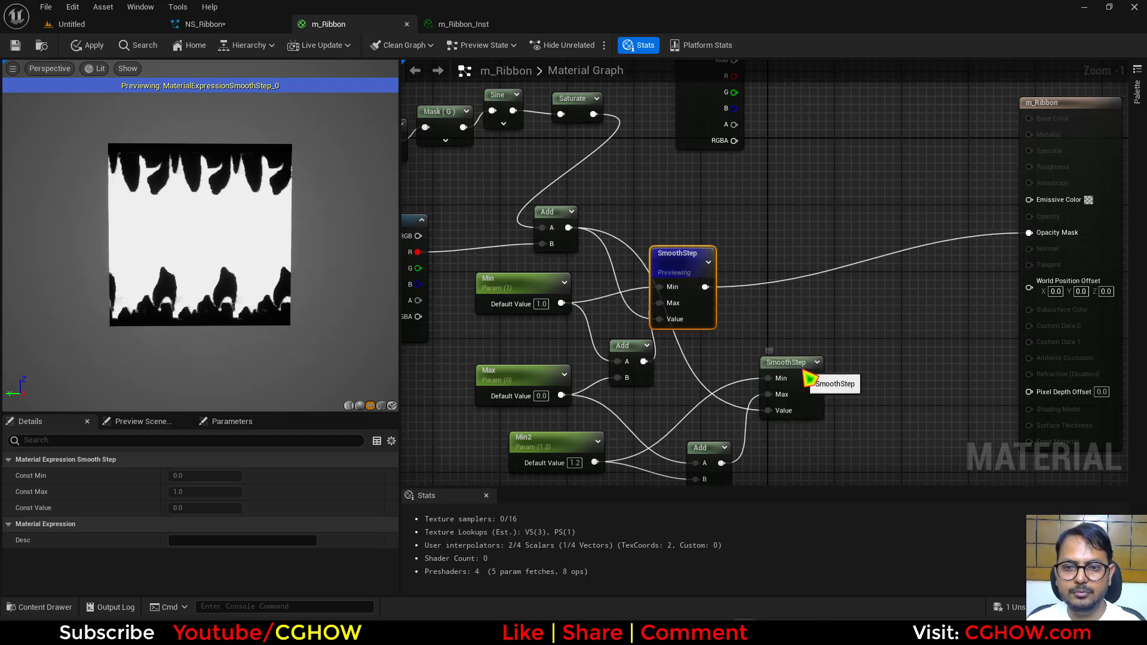
click(806, 378)
key(space)
click(681, 300)
key(space)
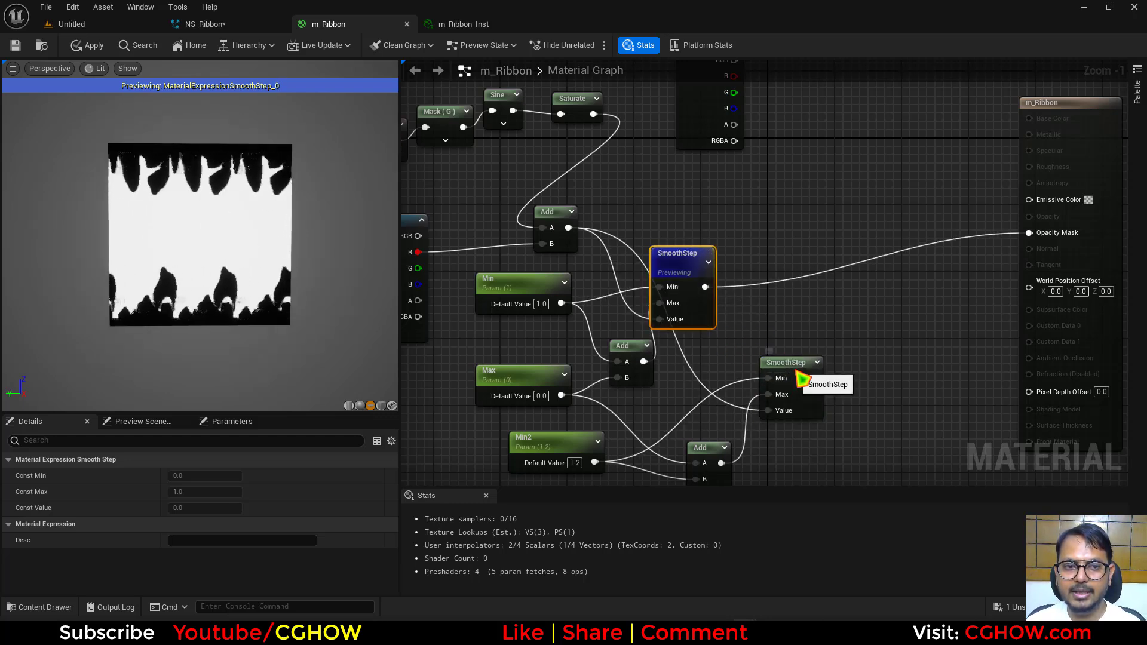
click(796, 371)
key(space)
Step: Add a Multiply node and connect the second SmoothStep's output to its A input
right_drag(822, 390, 751, 349)
key(m)
click(775, 340)
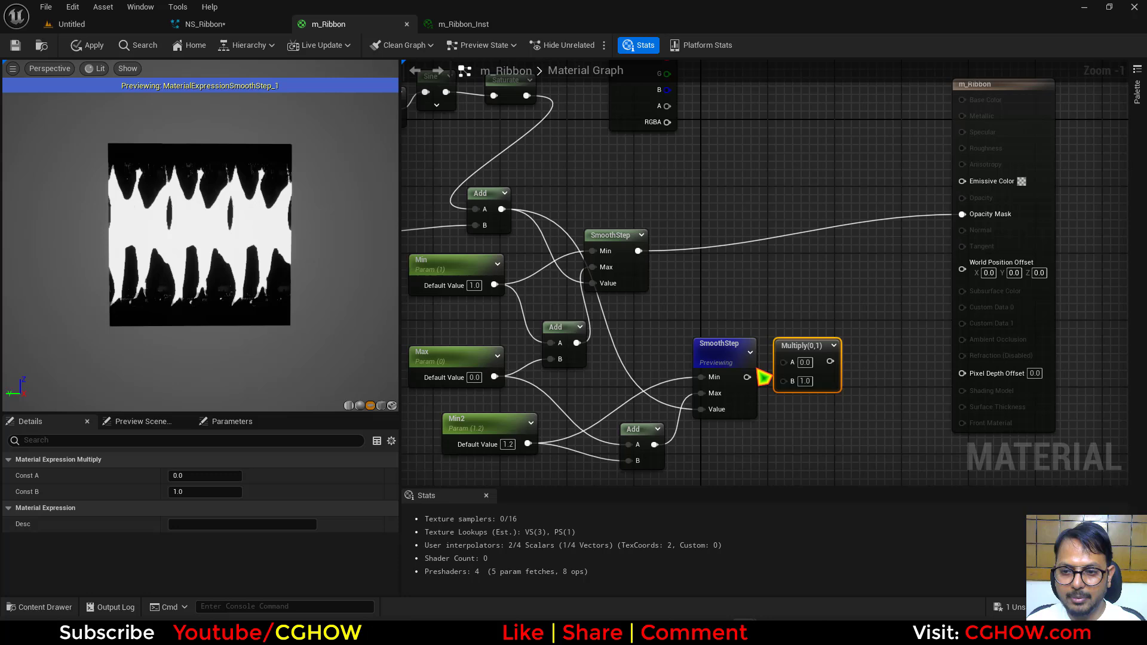
drag(747, 377, 783, 362)
Step: Add a Constant3Vector with the pink colour 1, 0, 0.641336 and connect it to the Multiply node's B input
right_drag(807, 435, 796, 404)
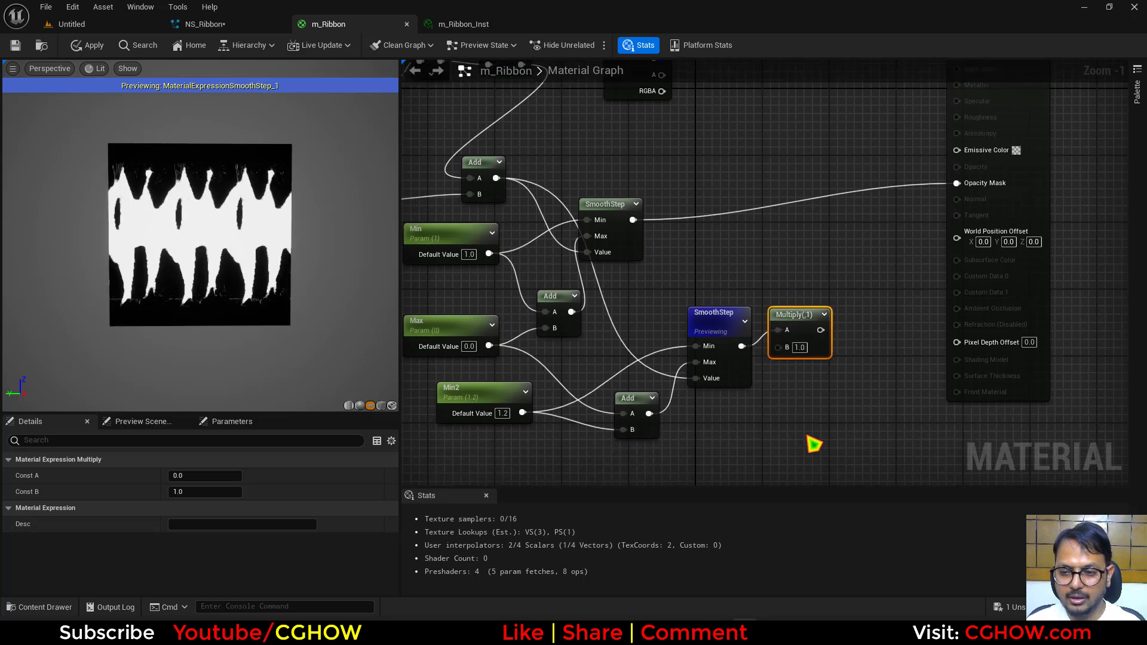
key(3)
click(776, 392)
double_click(815, 457)
right_drag(734, 448, 719, 410)
click(889, 359)
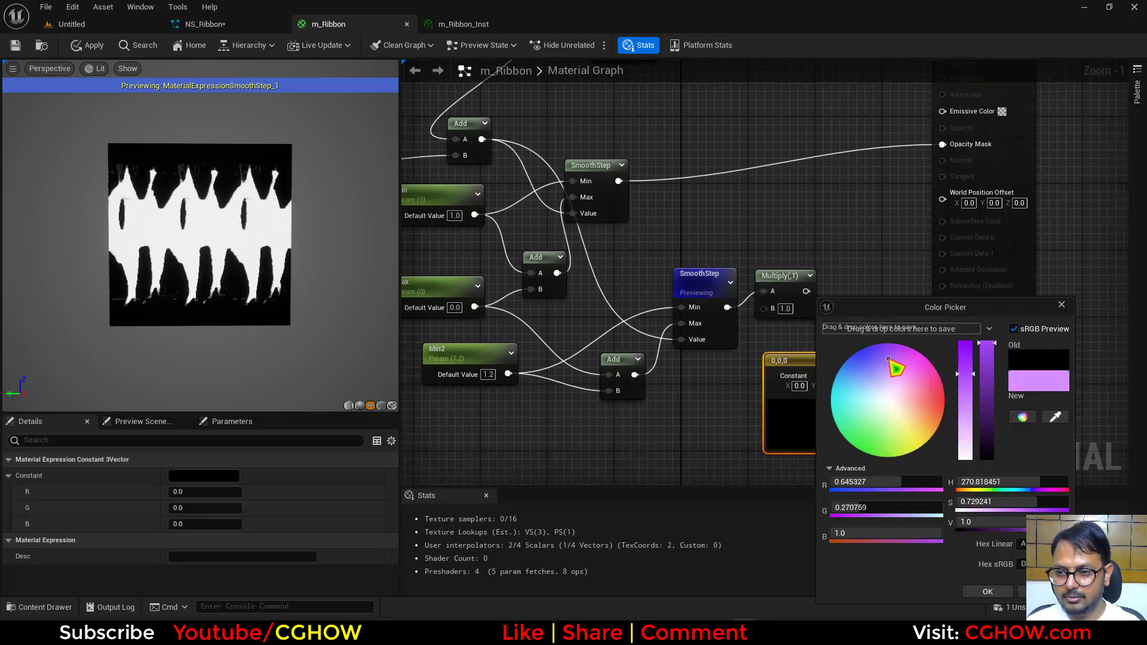
drag(889, 359, 767, 308)
click(985, 591)
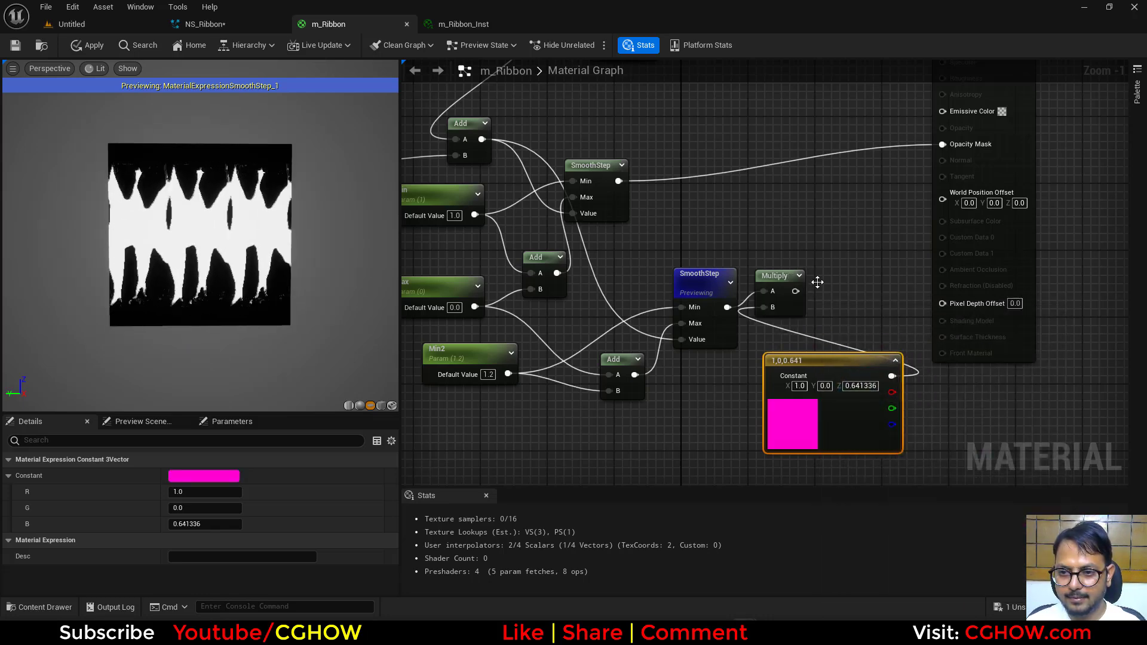
Step: Connect the Multiply output to m_Ribbon's Emissive Color and stop previewing the second SmoothStep
right_drag(817, 282, 788, 406)
drag(762, 419, 910, 239)
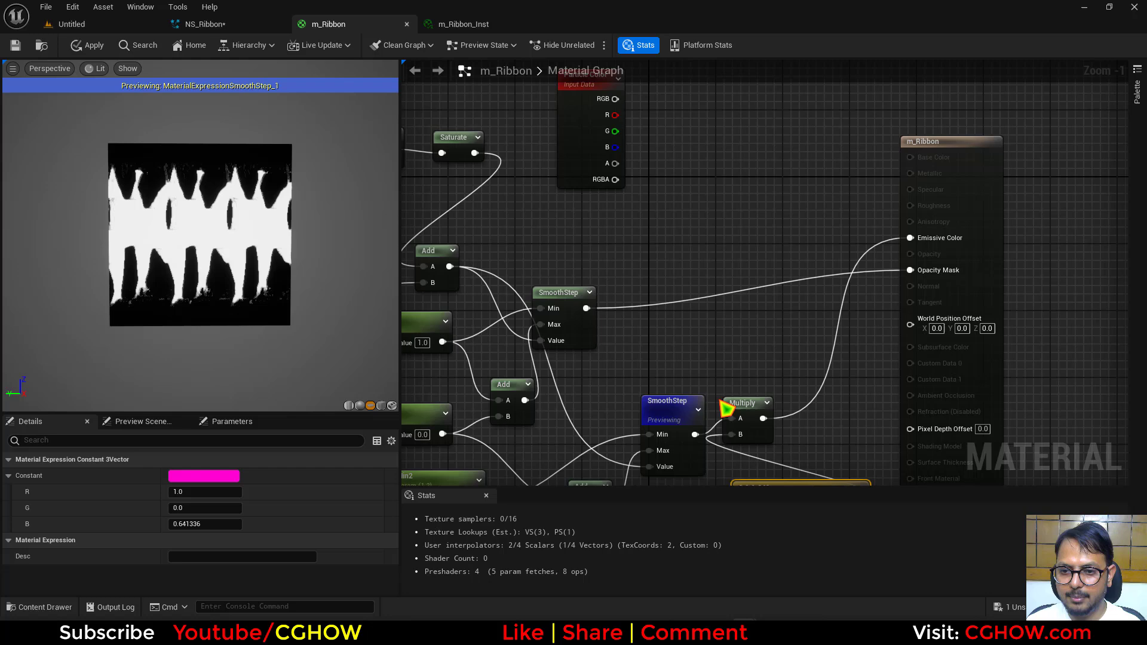
click(673, 403)
key(space)
scroll(849, 343, down, 2)
right_drag(849, 344, 858, 301)
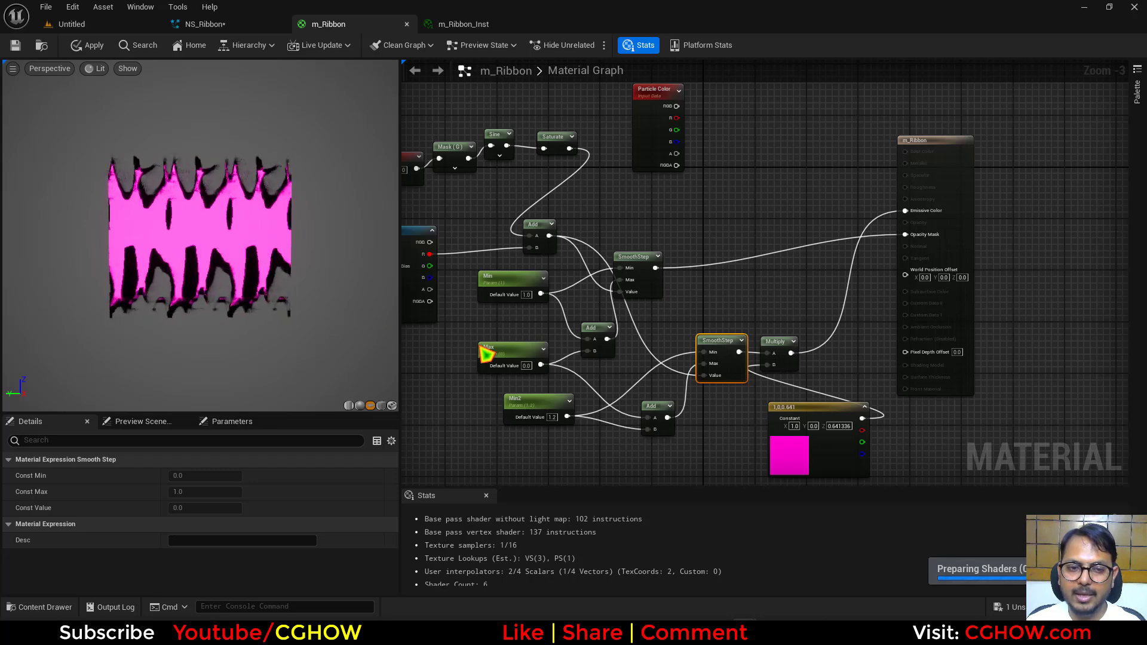
Step: Change the Constant3Vector colour to dark purple 0.074907, 0, 0.171875
right_drag(745, 411, 715, 351)
double_click(758, 391)
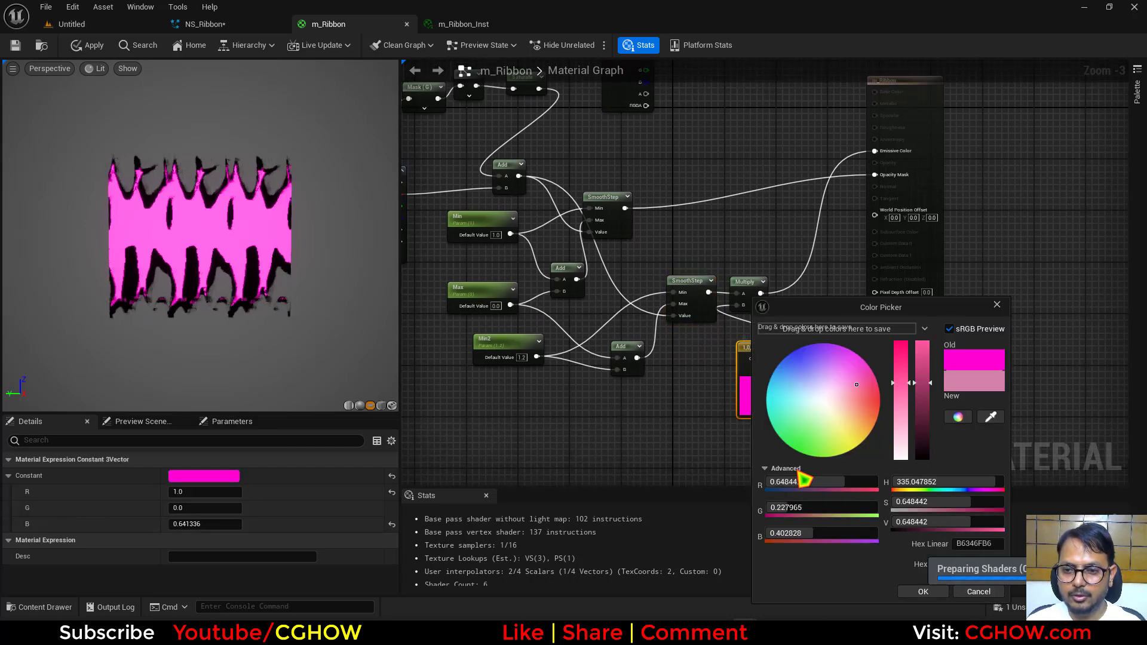
drag(840, 358, 824, 346)
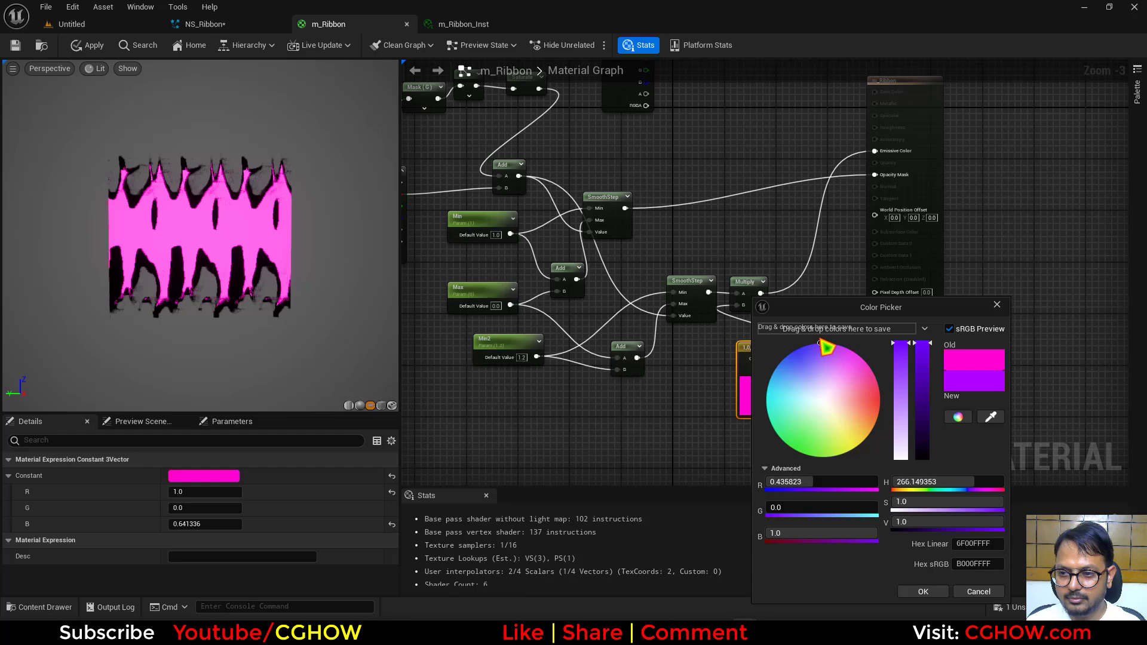
drag(922, 345, 925, 441)
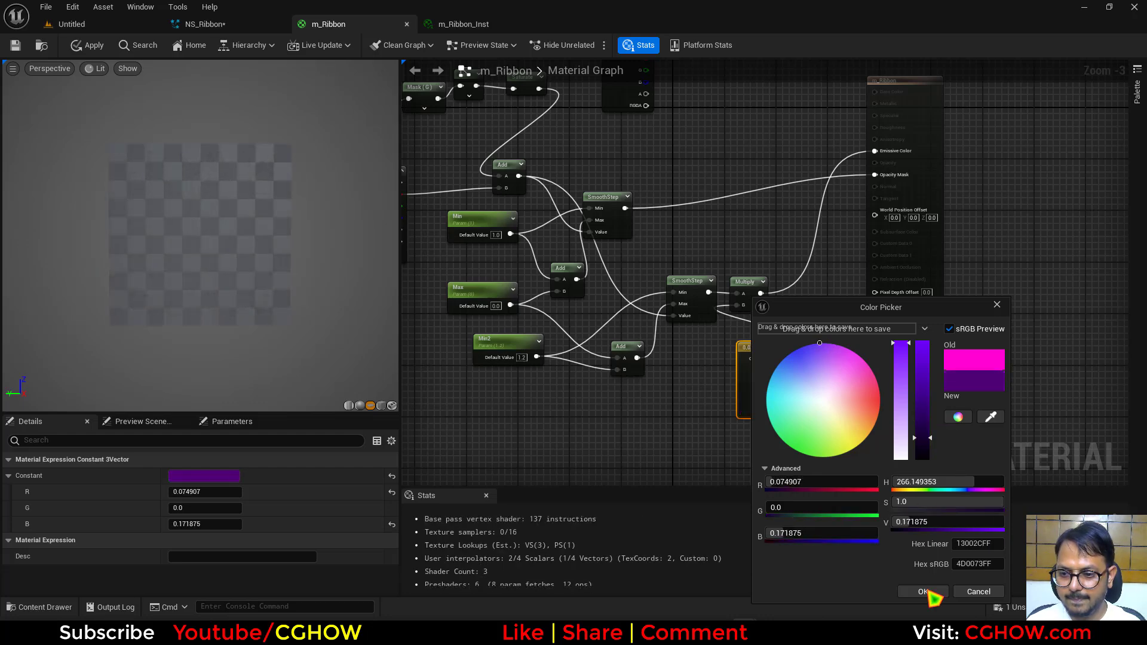
click(923, 592)
Step: Rearrange the graph by moving the purple constant below the Add node and the Multiply node slightly lower
right_drag(681, 444, 752, 420)
drag(917, 357, 704, 406)
right_drag(705, 406, 638, 419)
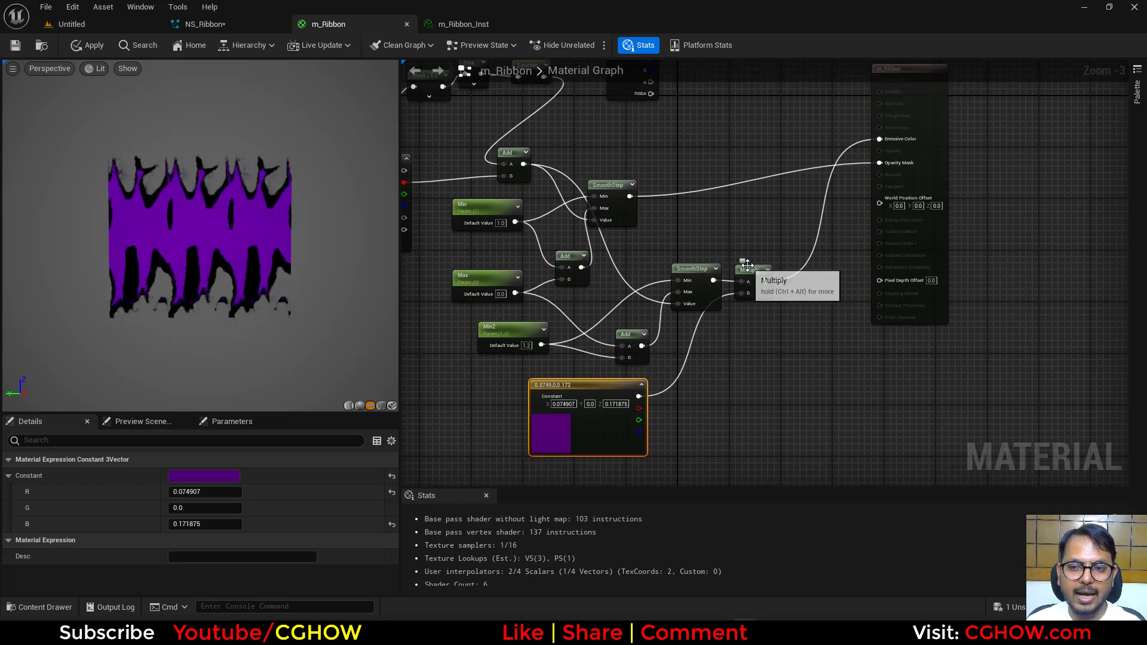
drag(747, 267, 754, 312)
right_drag(674, 347, 666, 312)
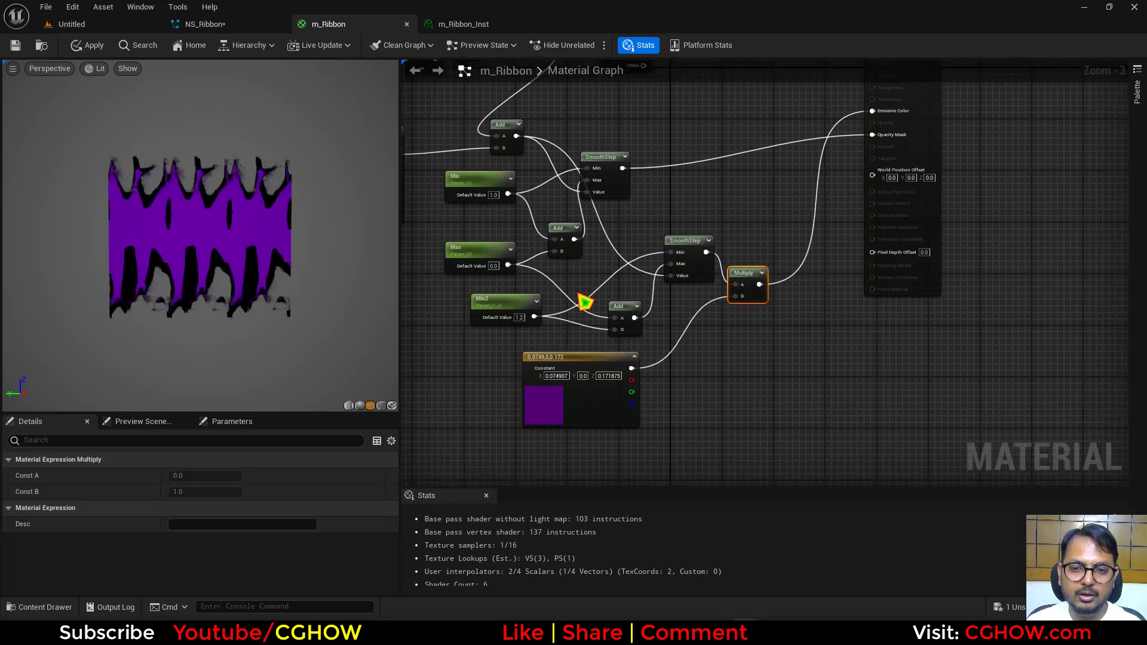
Step: Duplicate the second SmoothStep node and connect the output of the Add node combining texture and gradient to its Value input
mouse_move(564, 288)
right_down()
mouse_move(536, 320)
mouse_move(550, 287)
right_up()
scroll(537, 322, up, 1)
click(689, 251)
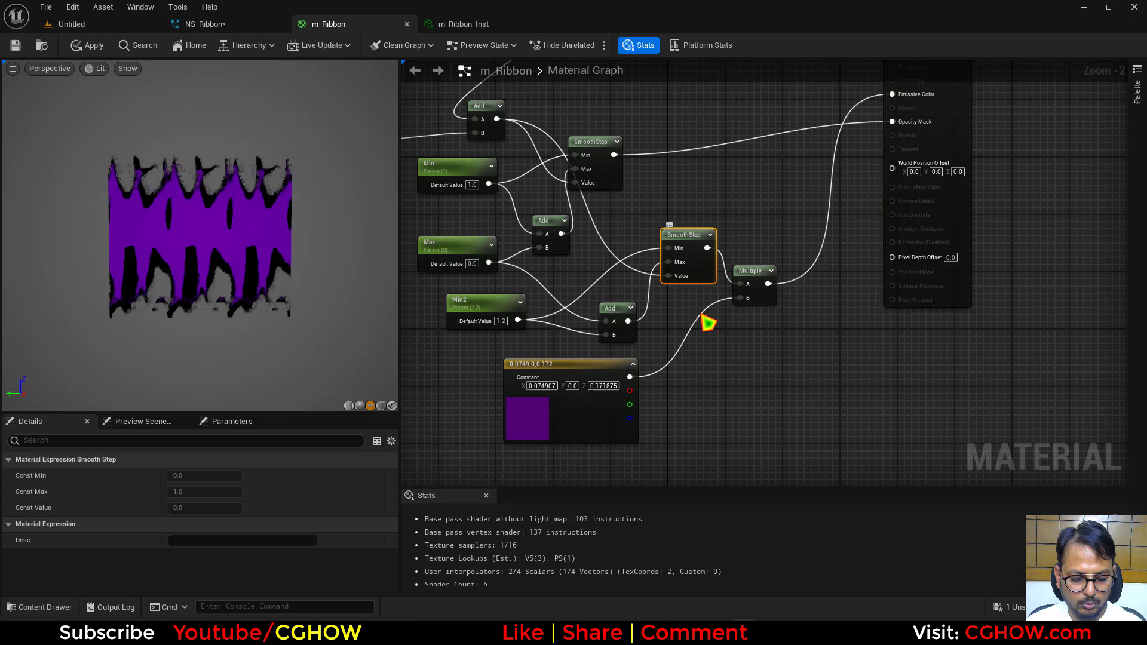
key(ctrl+d)
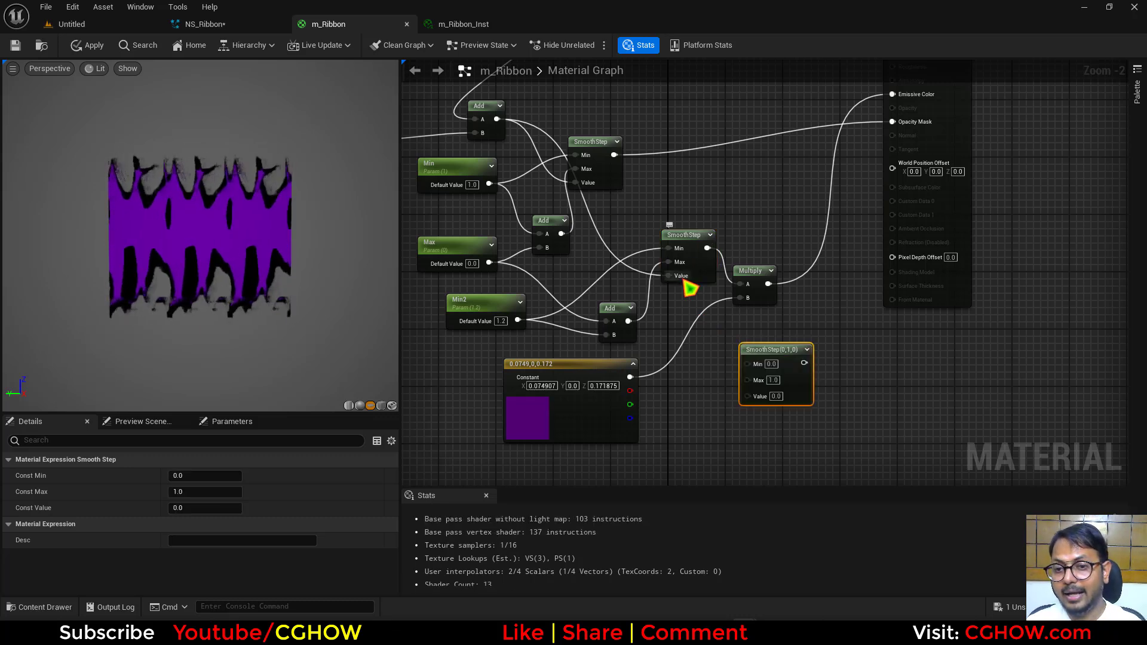
drag(496, 118, 748, 396)
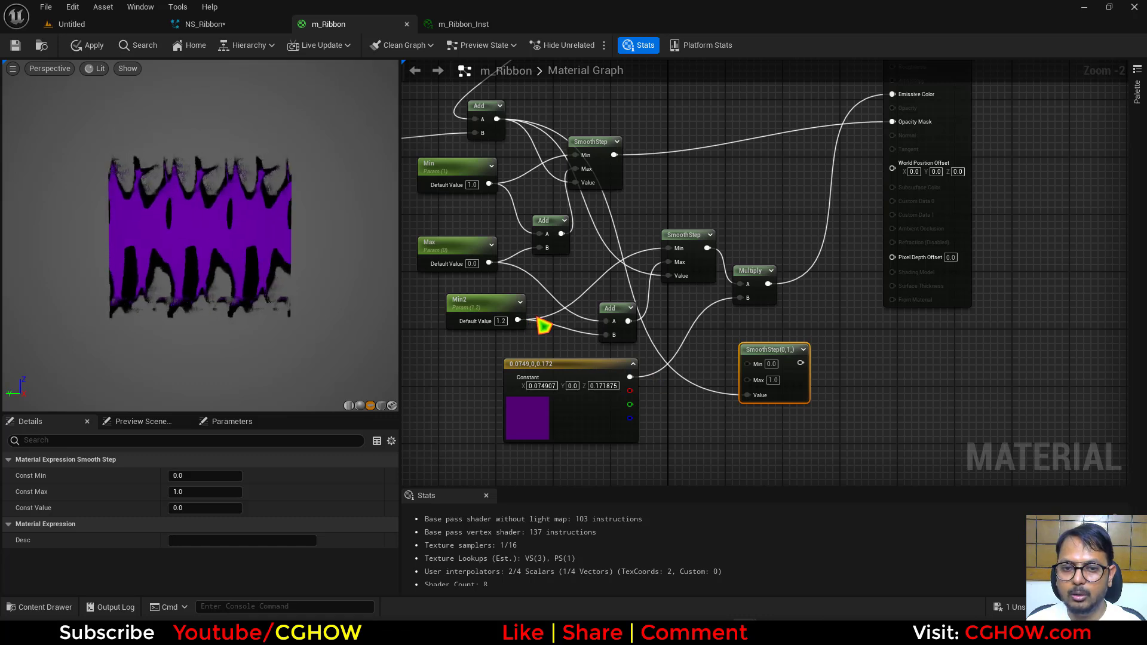
Step: Duplicate the Min2 parameter as Min3 with a default value of 1.5 and connect it to the third SmoothStep's Min input
click(483, 304)
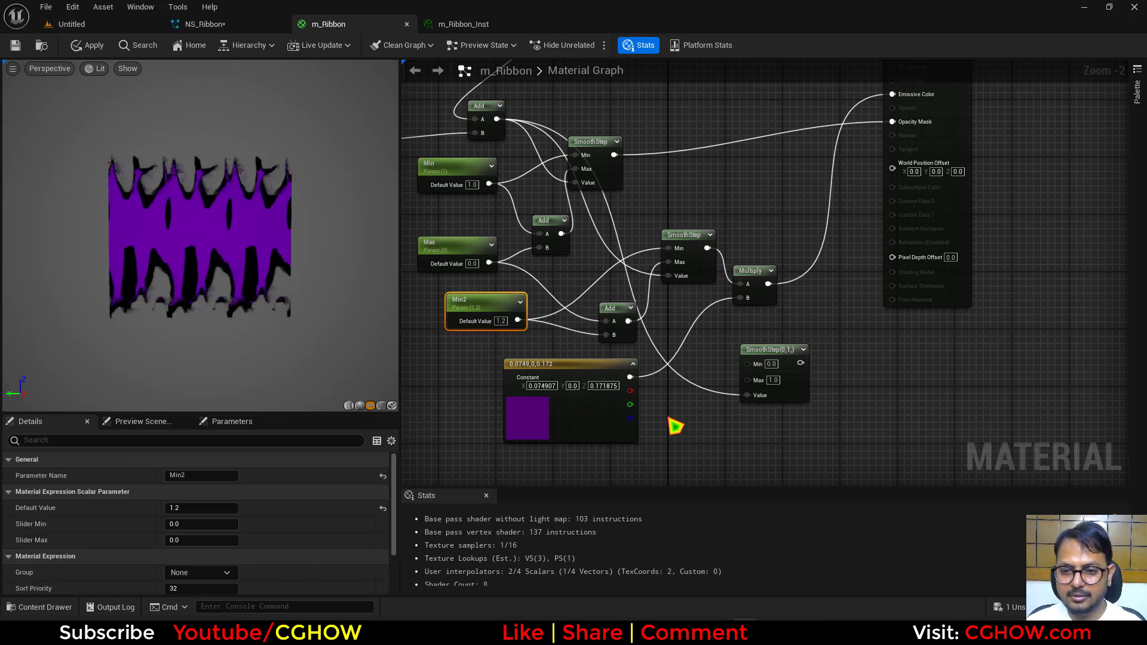
key(ctrl+d)
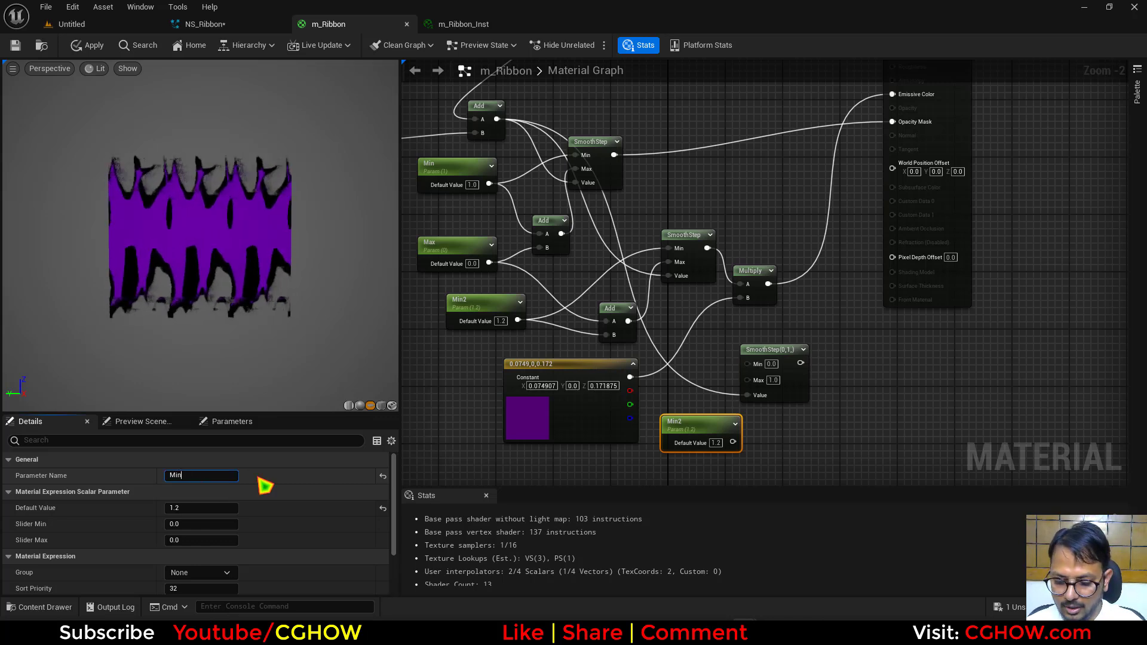
key(Return)
drag(732, 442, 746, 364)
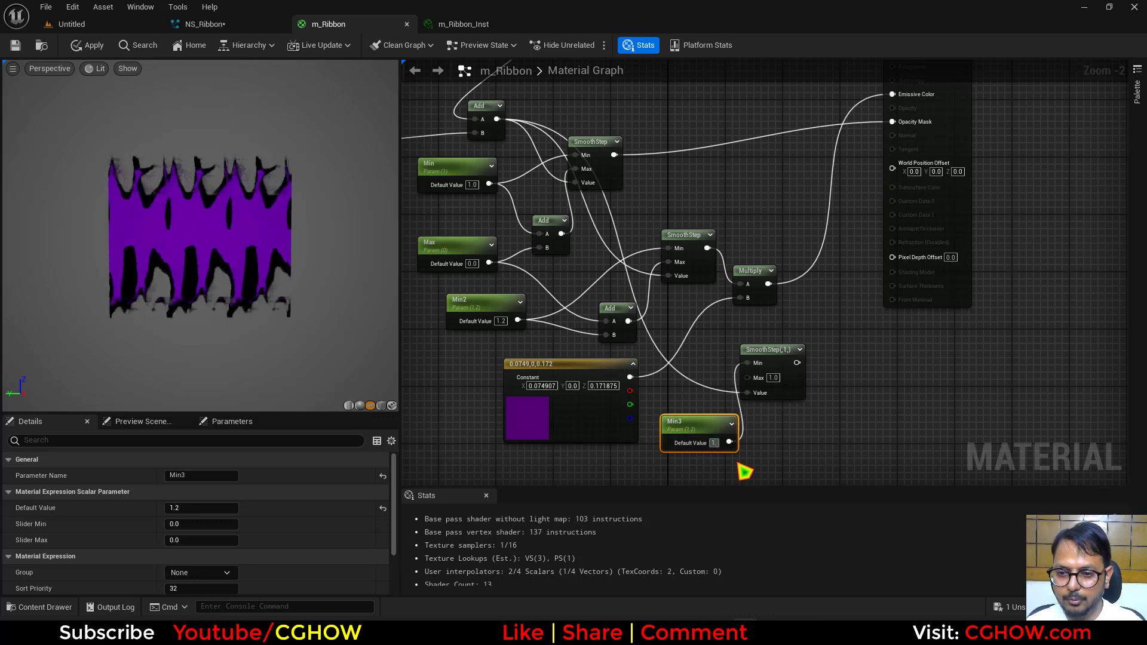
Step: Add an Add node summing Min3 and Max and connect its output to the third SmoothStep's Max input
click(774, 424)
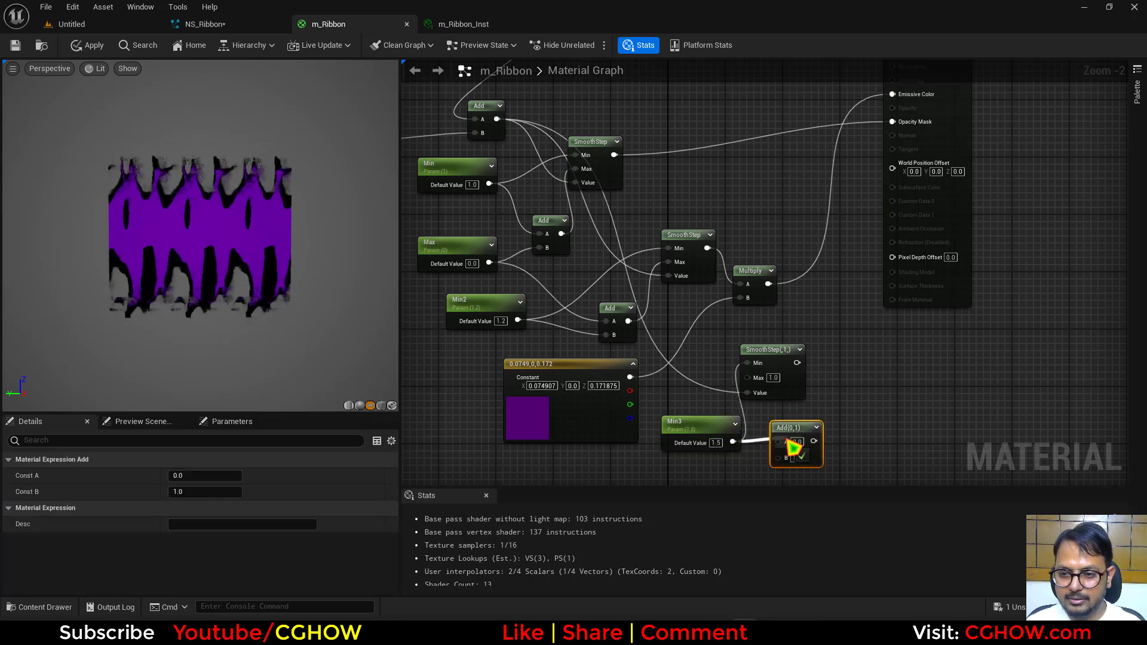
drag(489, 263, 753, 377)
right_drag(804, 365, 725, 371)
Step: Add another Multiply node and connect the third SmoothStep's output to its A input
click(743, 349)
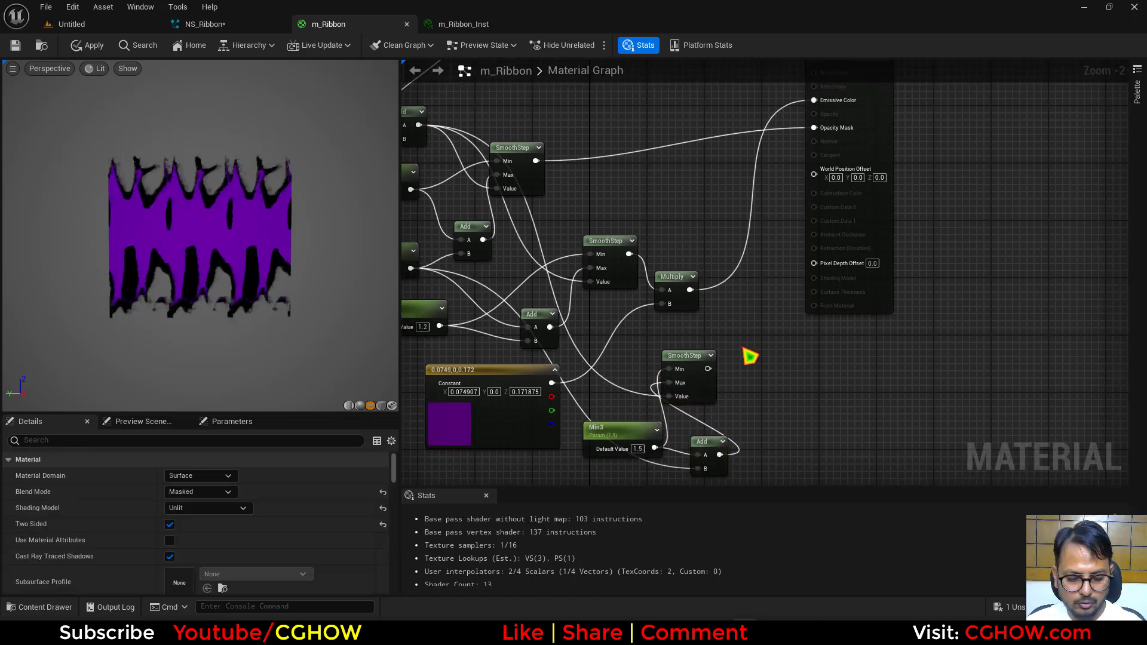
key(m)
click(752, 340)
drag(707, 369, 763, 361)
Step: Add a Constant3Vector with the light pink colour 0.90625, 0.245443, 0.830588 and connect it to the new Multiply's B input
right_drag(553, 480, 569, 425)
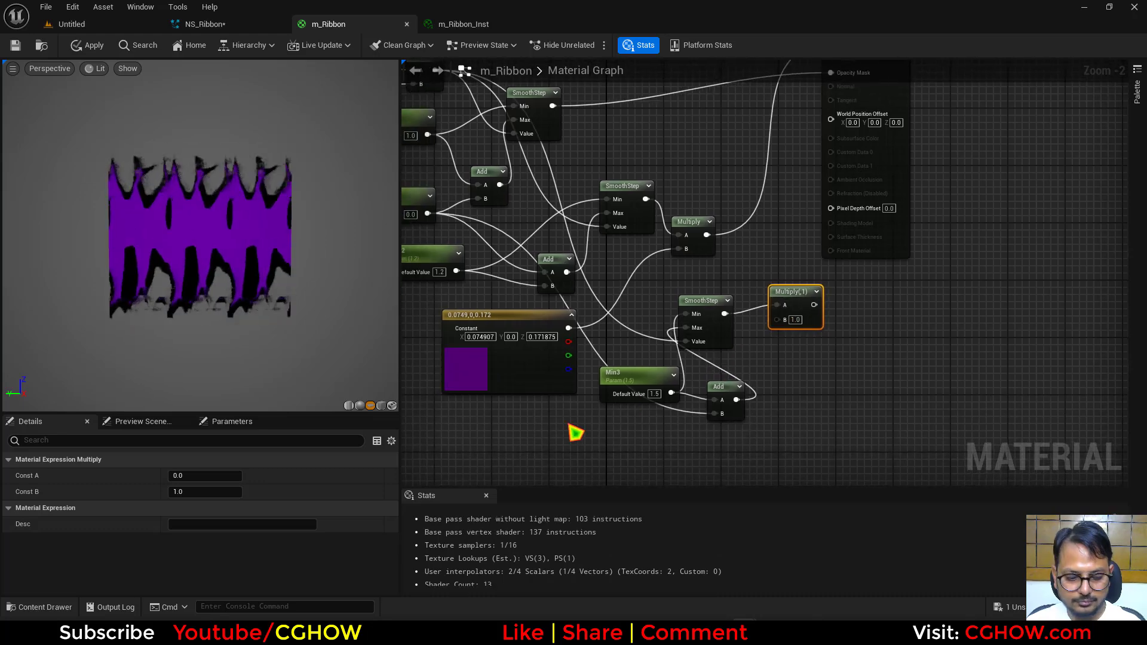
click(509, 412)
click(516, 420)
double_click(545, 457)
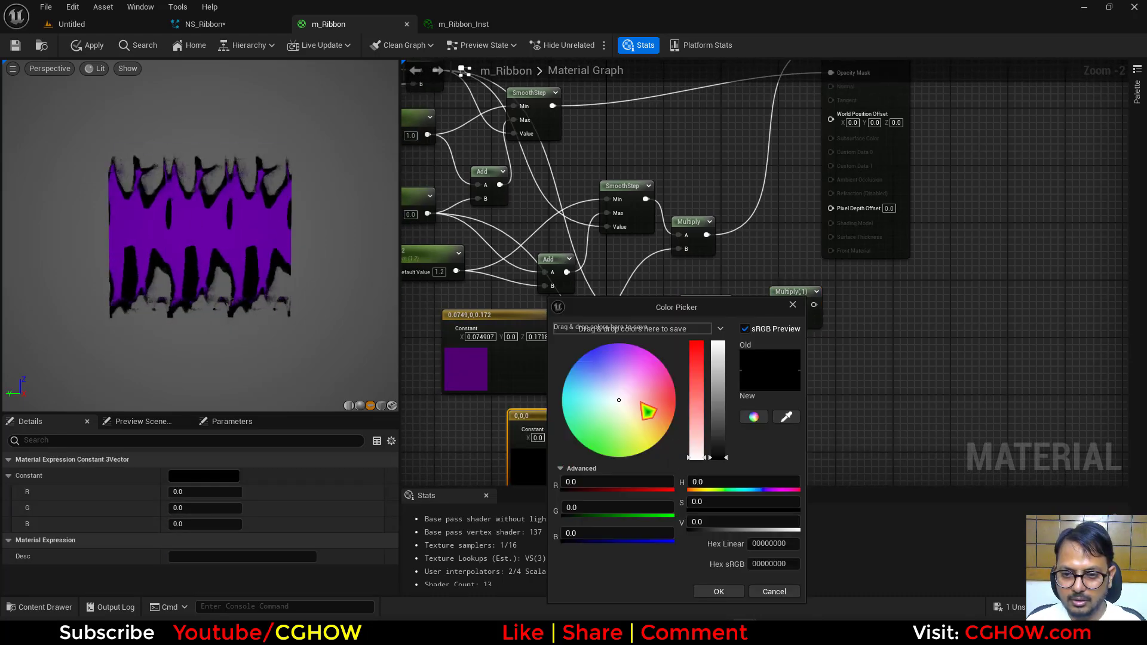
mouse_move(646, 385)
mouse_down()
mouse_move(668, 353)
mouse_move(645, 368)
mouse_up()
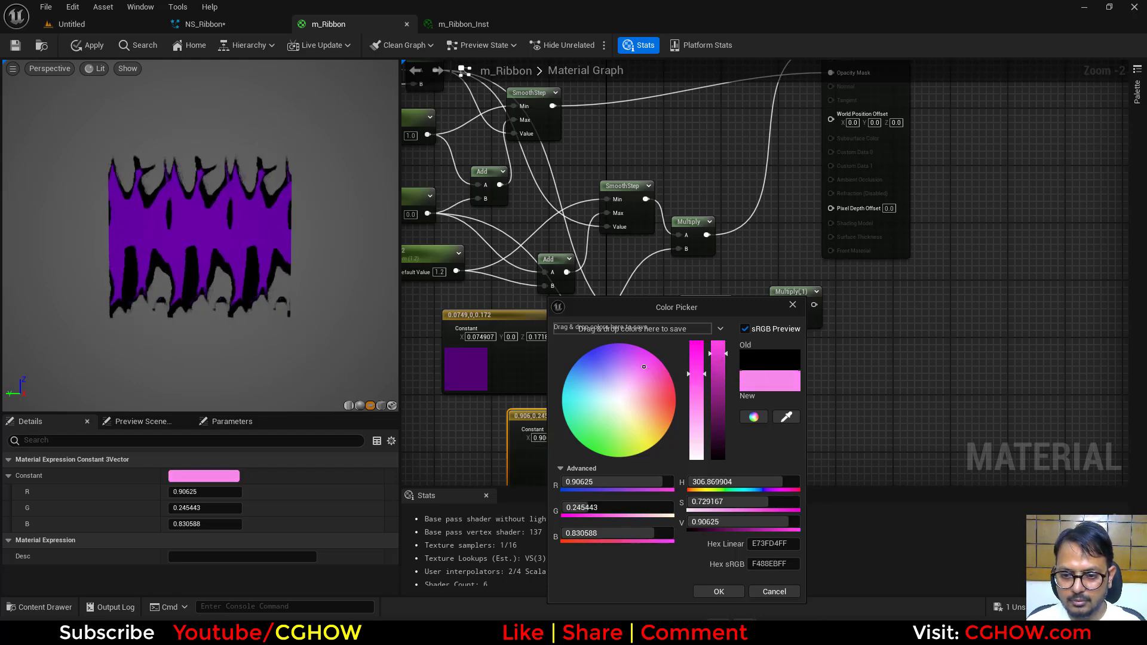
click(719, 592)
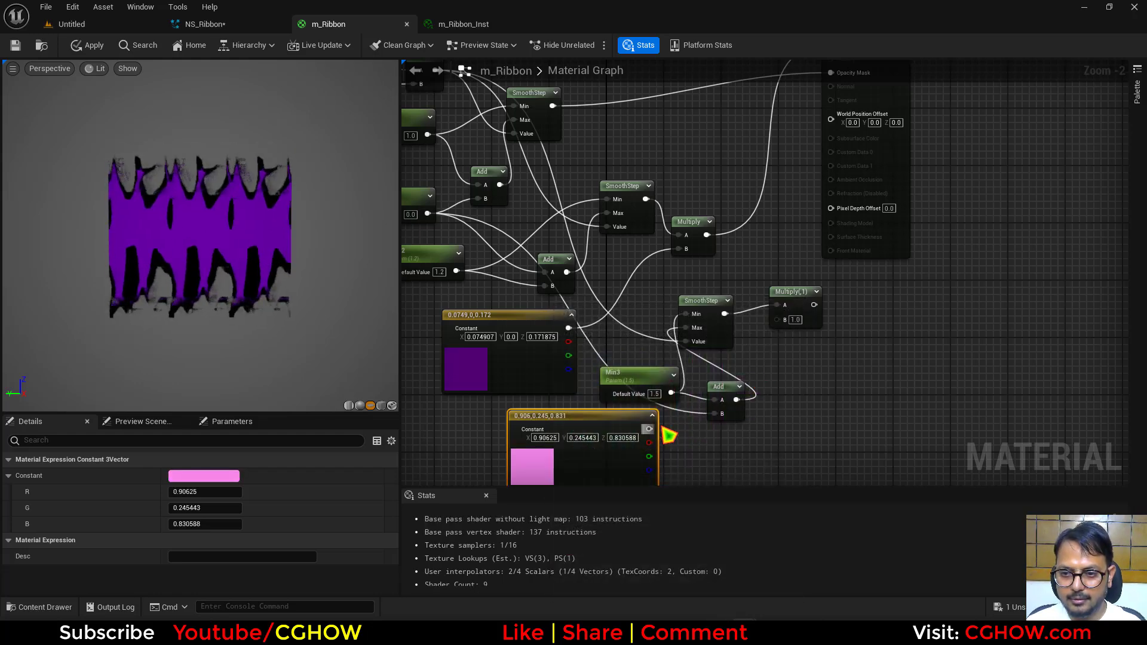
drag(649, 428, 777, 320)
Step: Sum the two coloured Multiply outputs with an Add node and connect the result to m_Ribbon's Emissive Color
right_drag(758, 244, 712, 347)
key(a)
click(717, 315)
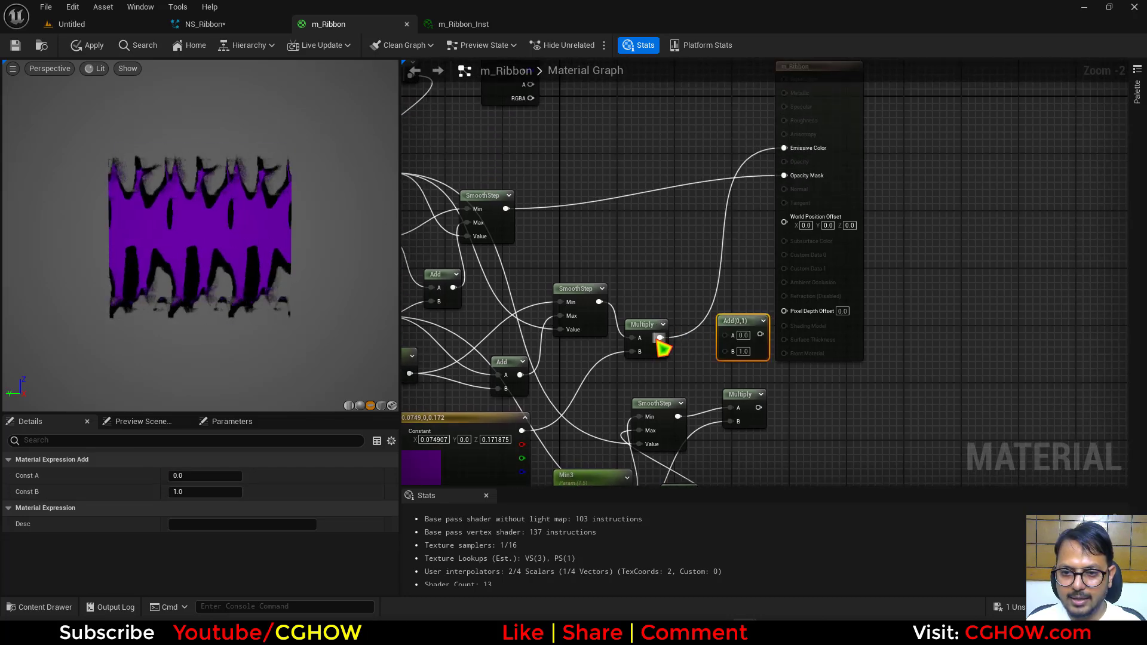
drag(660, 338, 725, 335)
drag(759, 407, 785, 148)
right_drag(704, 289, 816, 258)
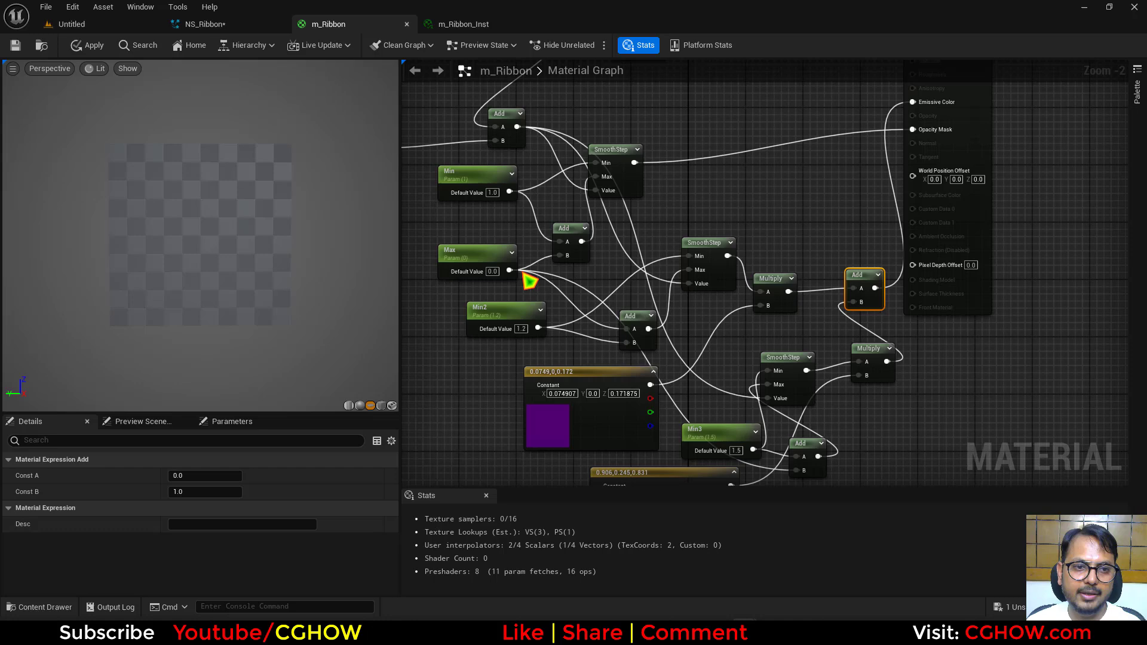
Step: Set the Min2 default value to 1.3 and save the m_Ribbon material, applying its changes
right_drag(530, 352, 523, 281)
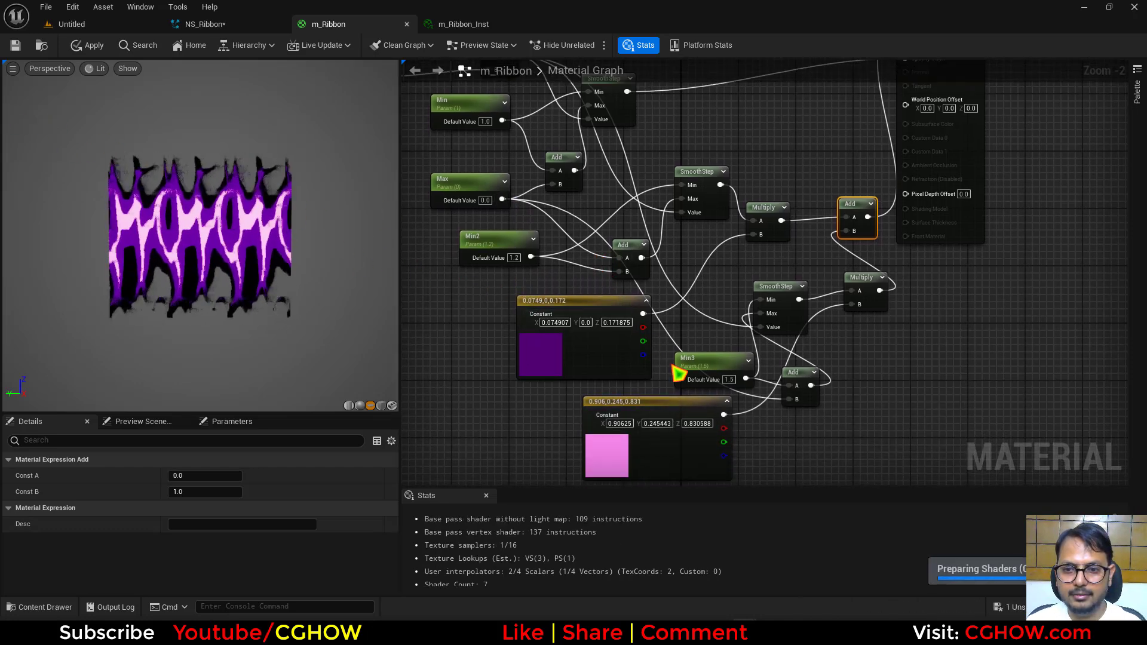
click(515, 258)
text(1.3)
key(Return)
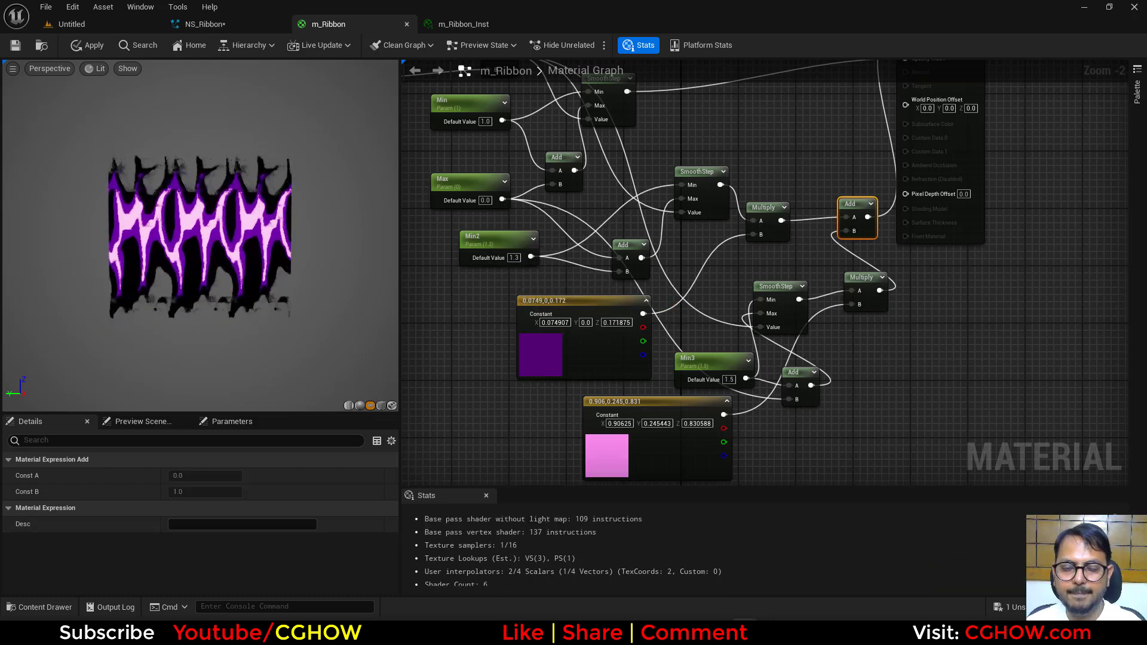
right_drag(494, 308, 502, 350)
right_drag(558, 246, 464, 299)
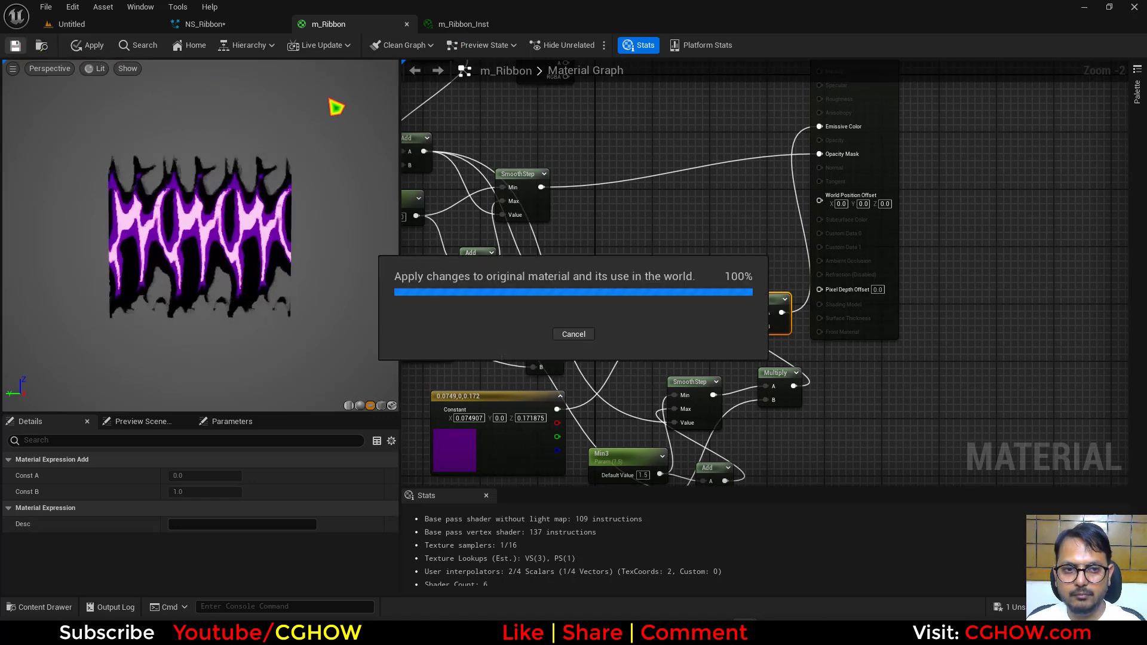
Step: Check the updated ribbon material in the NS_Ribbon Niagara preview
click(239, 25)
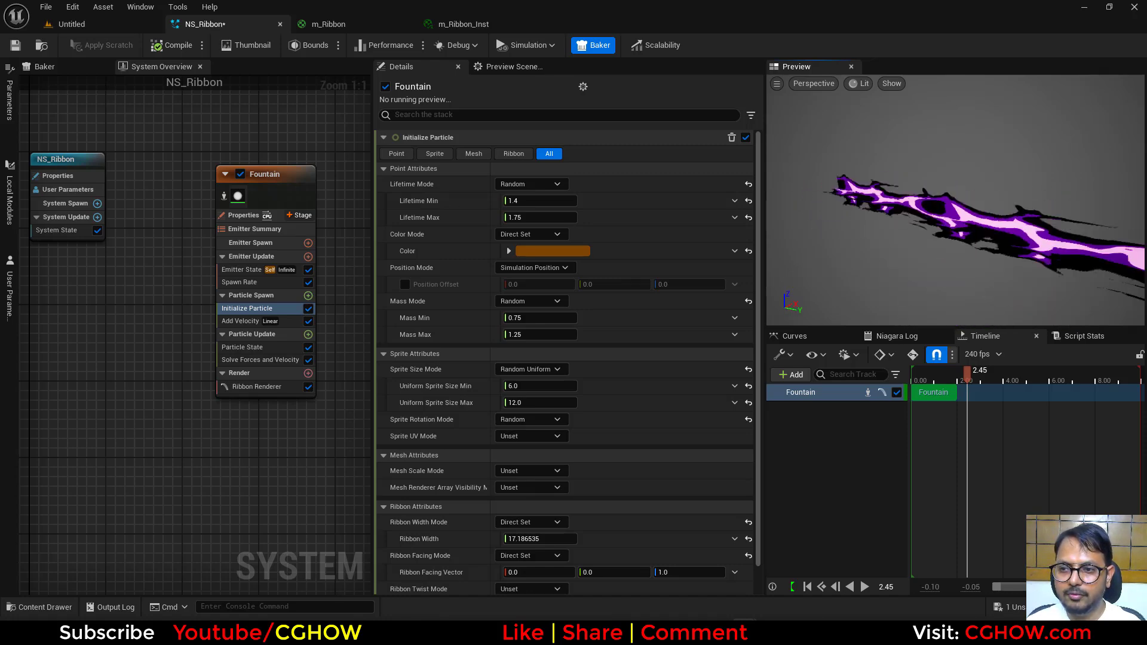
click(137, 27)
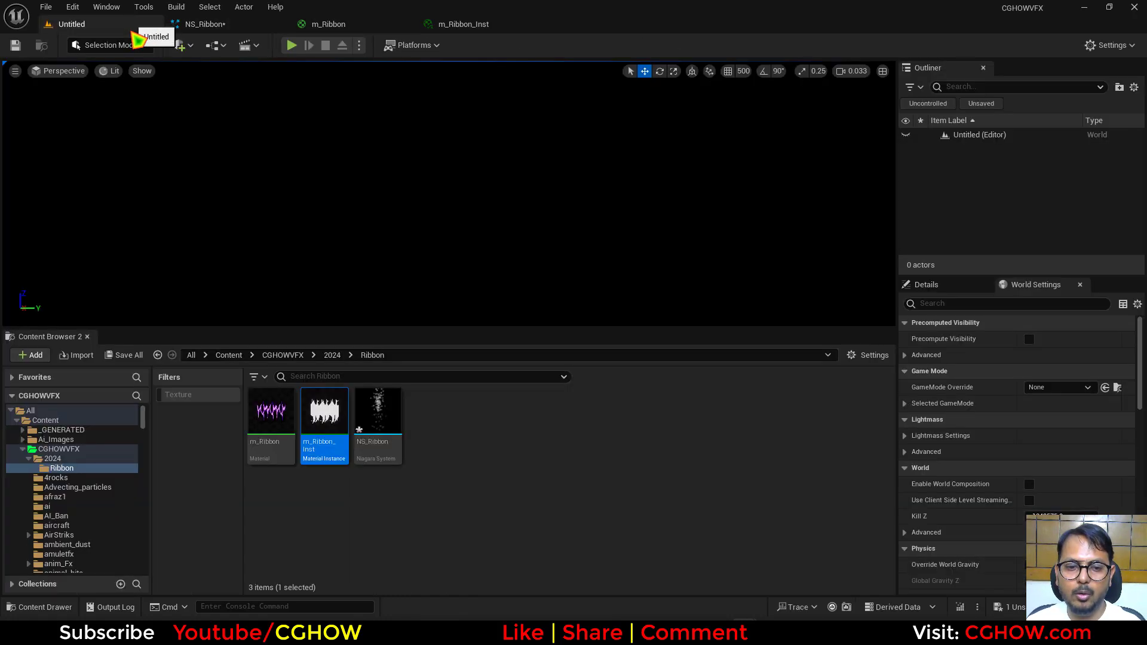
click(229, 27)
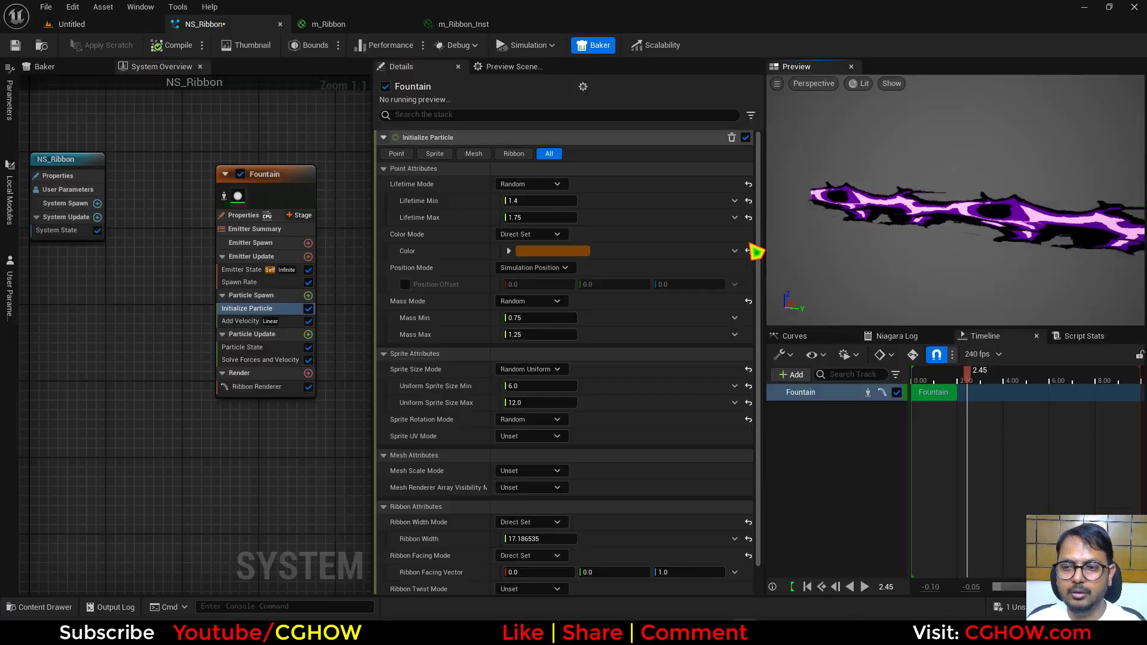
Step: Locate the m_Ribbon Texture Sample's T_aura texture in the content browser, then select and inspect the nearby T_Noise_Blur texture
click(319, 25)
right_drag(559, 295, 909, 254)
right_drag(625, 338, 723, 435)
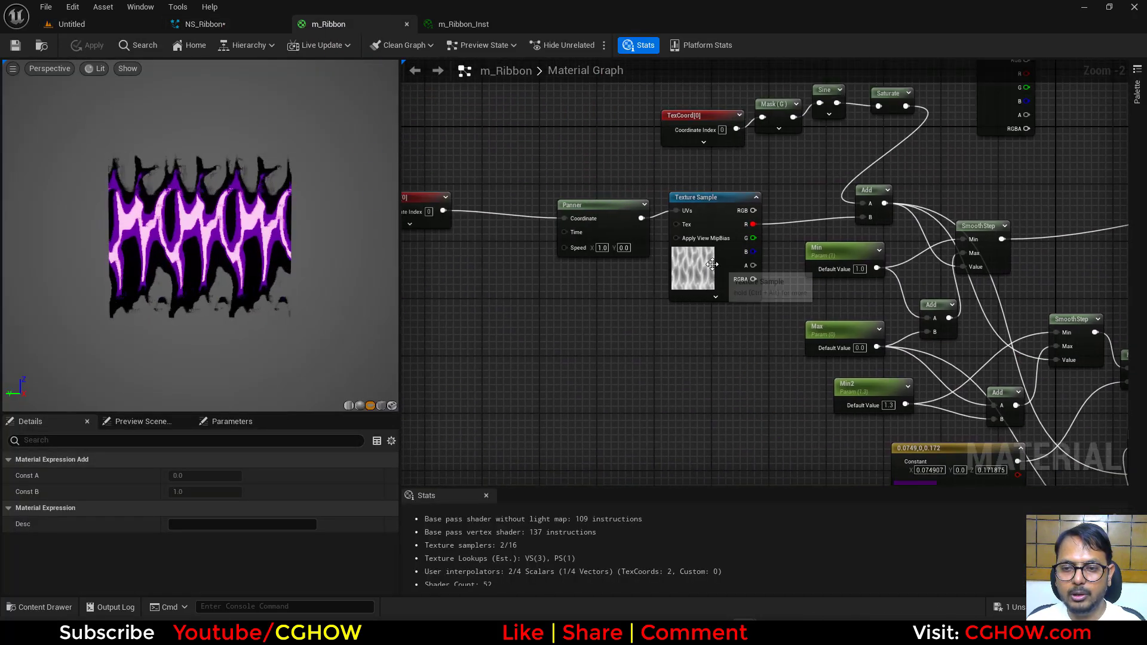
click(720, 264)
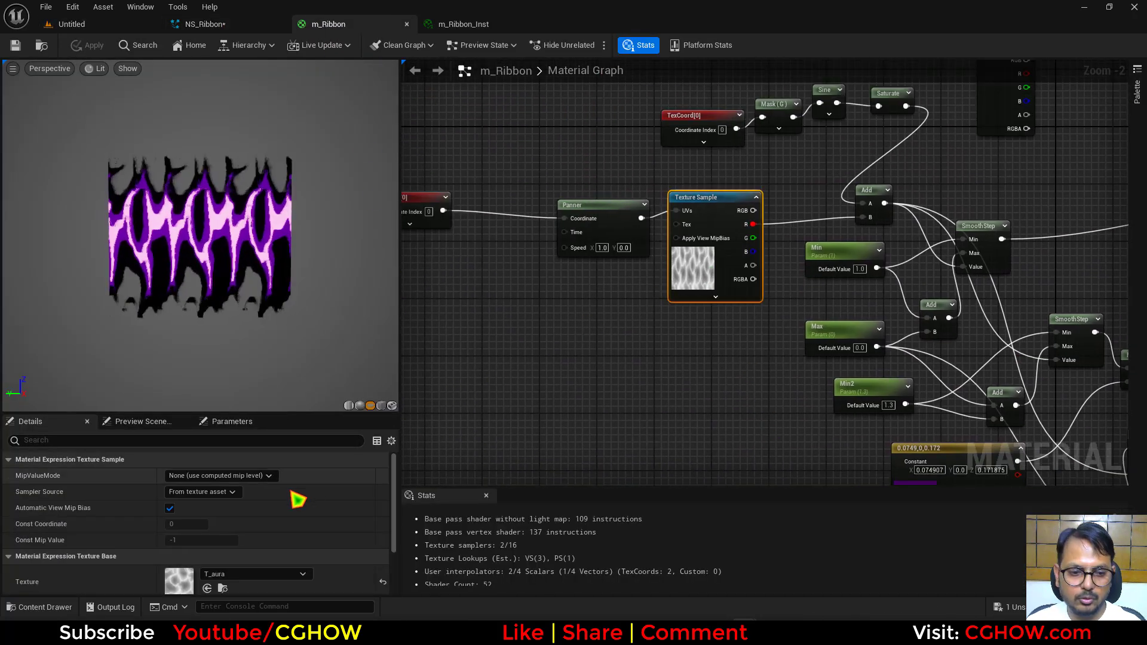
click(222, 588)
click(347, 529)
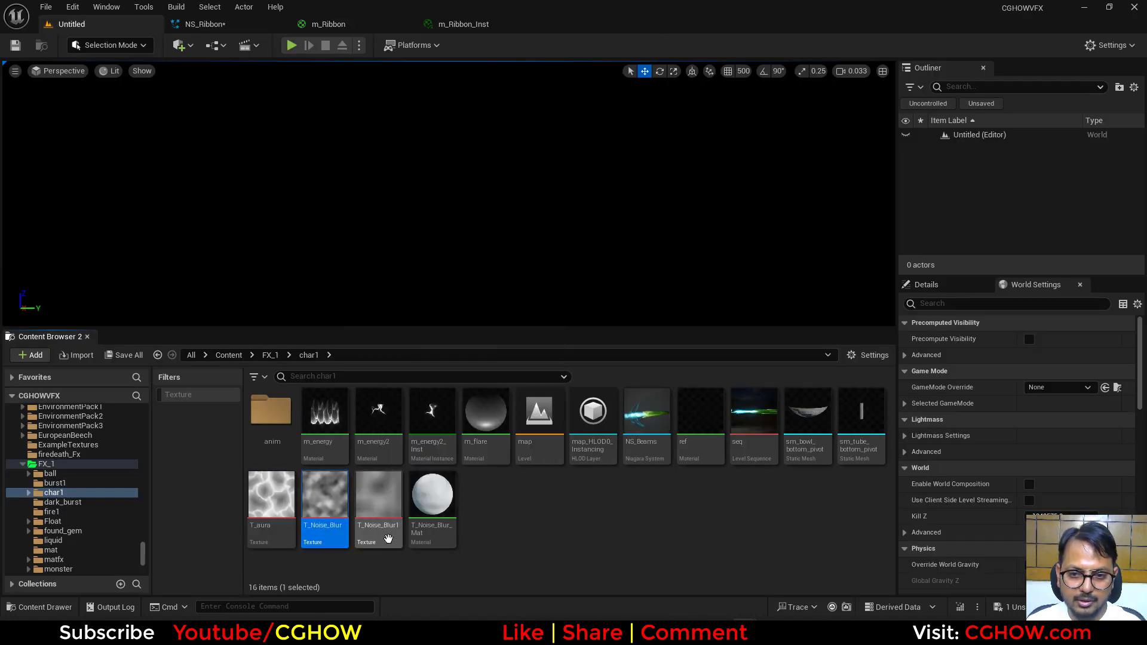
double_click(324, 504)
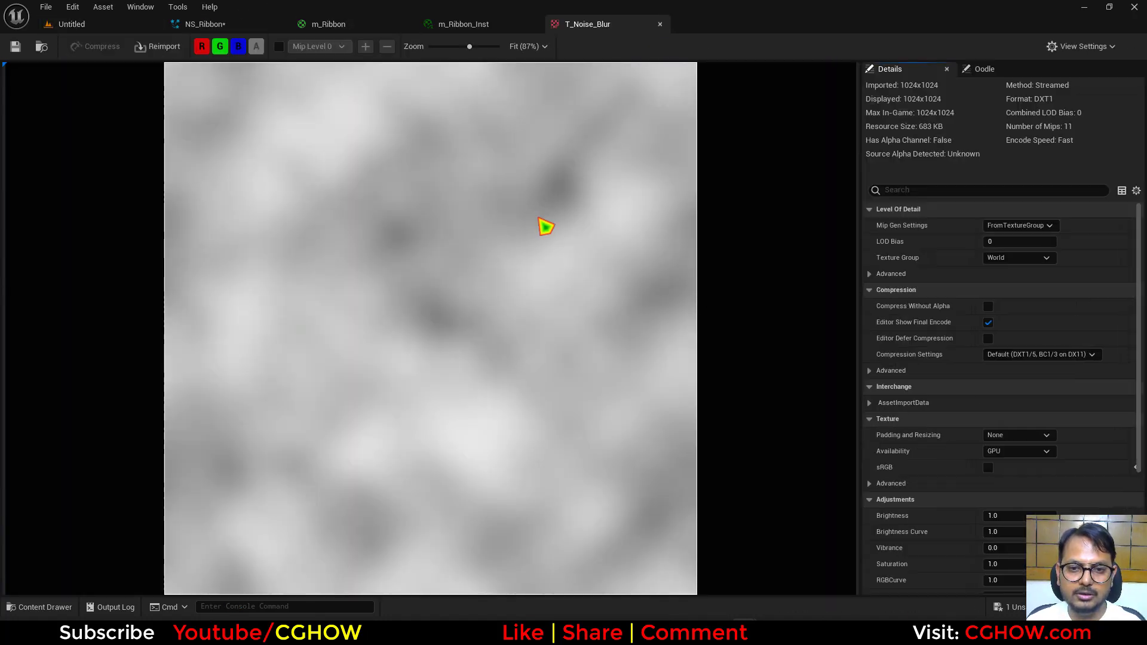
click(660, 24)
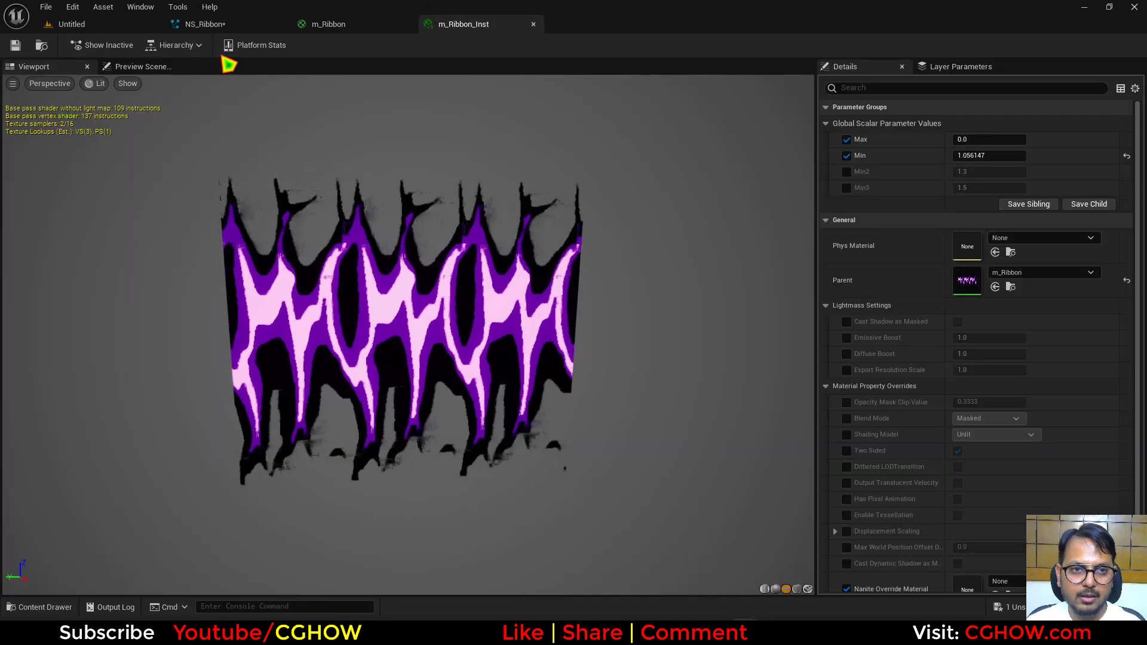
Step: Add a Texture Sample node using T_Noise_Blur below the existing texture nodes in the m_Ribbon graph
click(352, 25)
scroll(674, 351, up, 2)
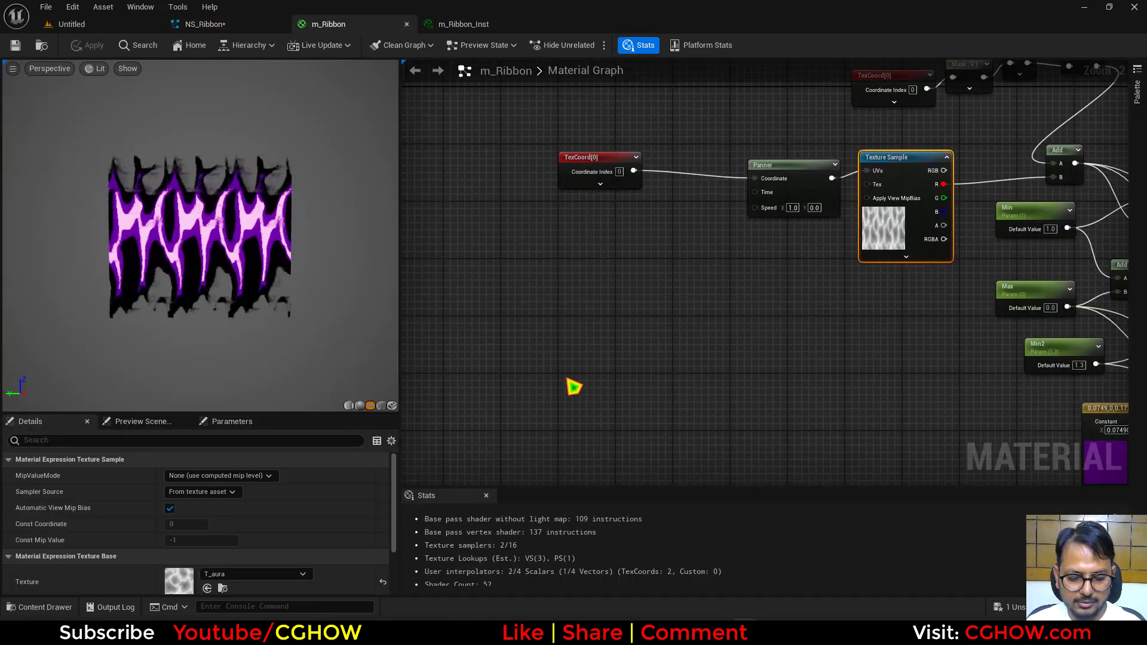
key(t)
click(545, 341)
Step: Copy the TexCoord and Panner pair and connect the copied Panner to the T_Noise_Blur Texture Sample's UVs
right_drag(634, 251, 696, 246)
drag(658, 111, 861, 228)
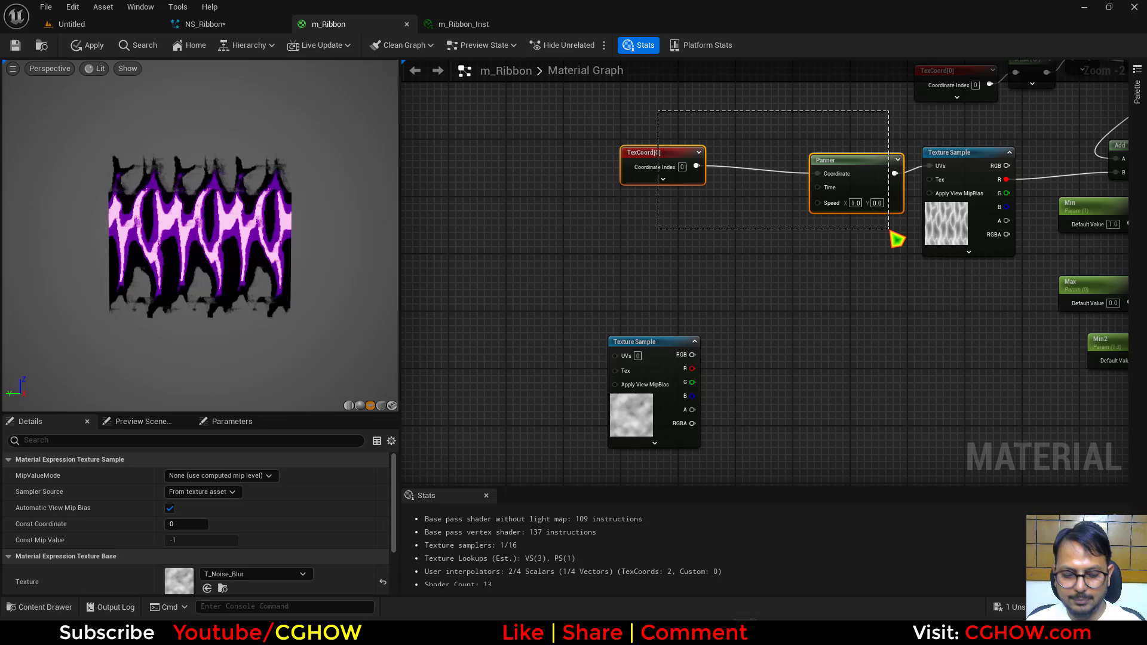
key(ctrl+c)
key(ctrl+v)
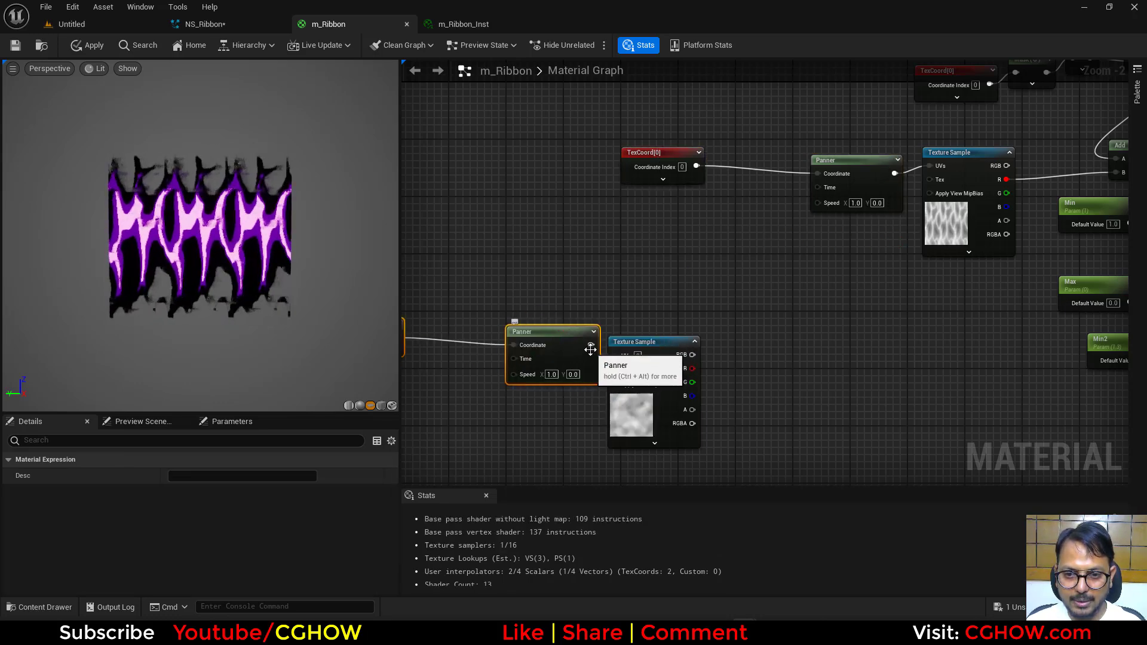
drag(590, 349, 663, 328)
Step: Set the copied Panner's X speed to 1.5 and preview the T_Noise_Blur Texture Sample
click(551, 375)
text(1.5)
key(Return)
key(space)
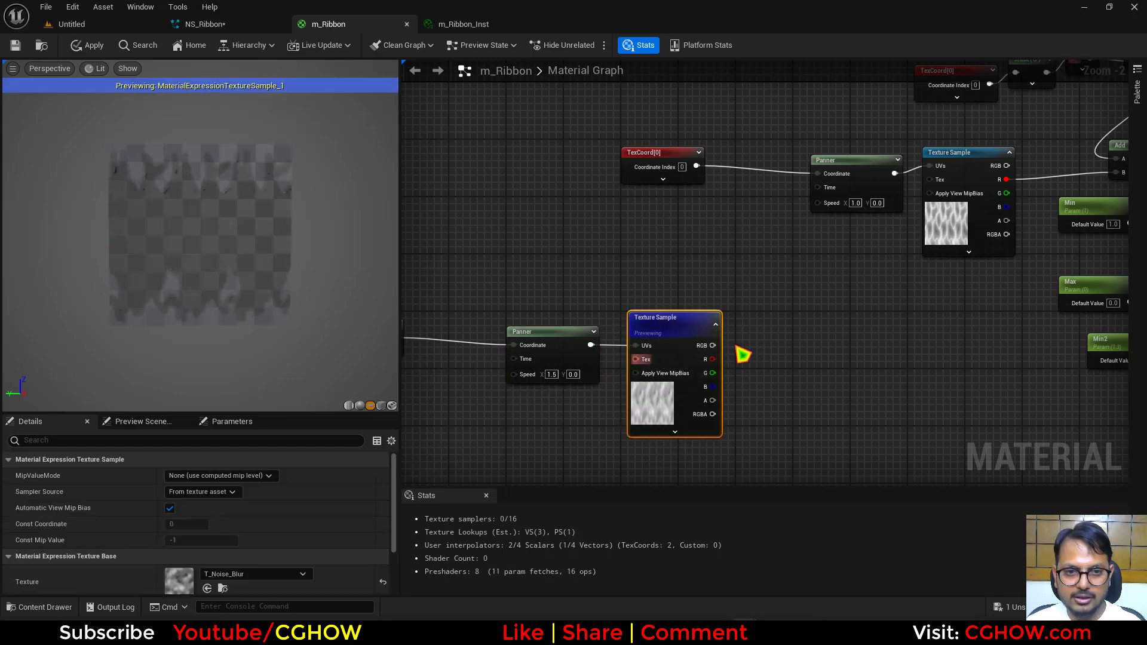
Step: Insert an Add node between the original TexCoord and the aura texture's Panner in the m_Ribbon graph
right_drag(675, 395, 632, 422)
right_drag(518, 407, 604, 402)
click(488, 358)
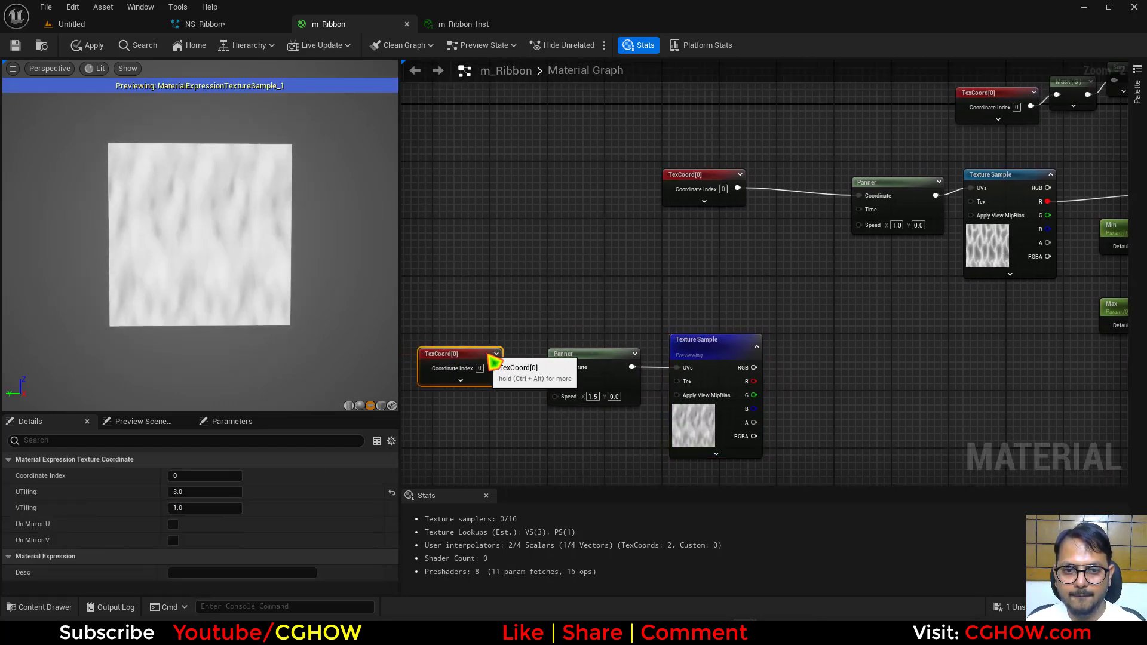
right_drag(849, 357, 698, 368)
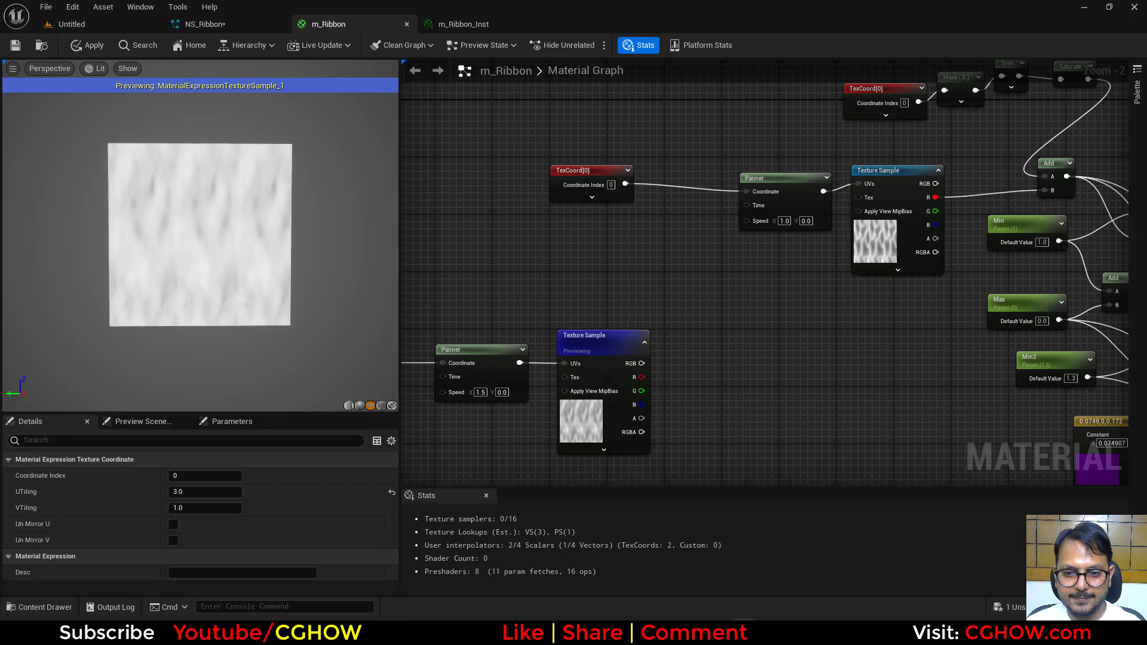
click(681, 289)
drag(625, 184, 747, 193)
drag(726, 308, 741, 266)
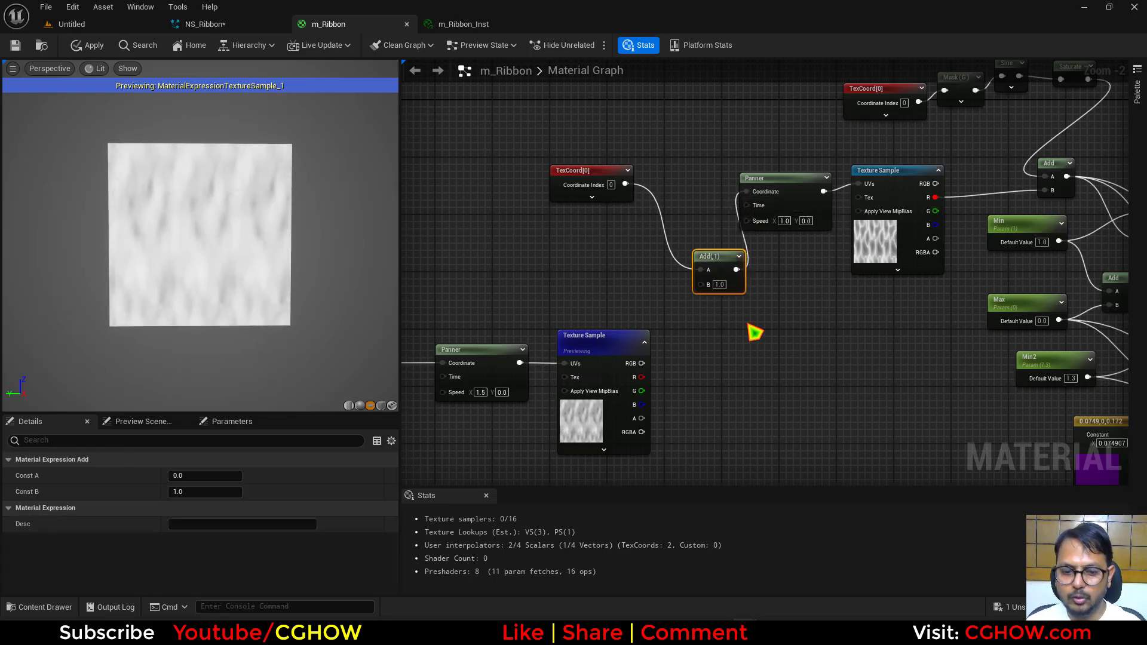
Step: Feed the T_Noise_Blur Texture Sample's R channel through a Multiply node into the new Add node's B input, and stop previewing the sample
click(673, 370)
drag(641, 377, 700, 283)
click(702, 386)
click(614, 341)
key(space)
Step: Set the noise Multiply node's B value to 0.3 and save the m_Ribbon material
right_drag(809, 365, 705, 363)
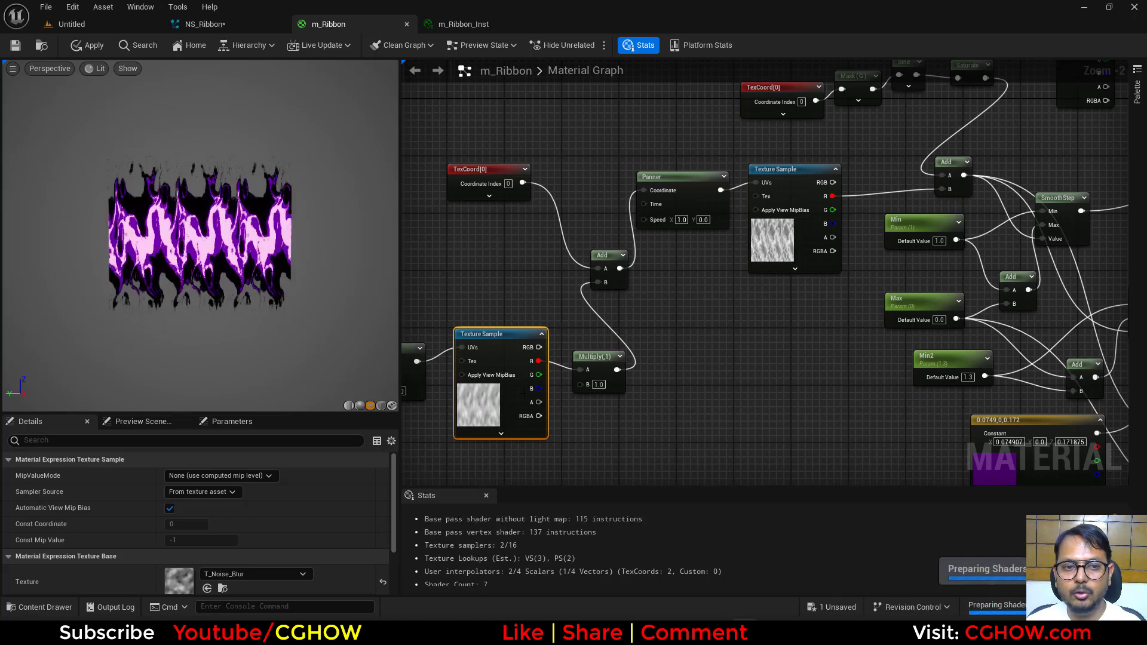
click(604, 384)
text(0.3)
key(Return)
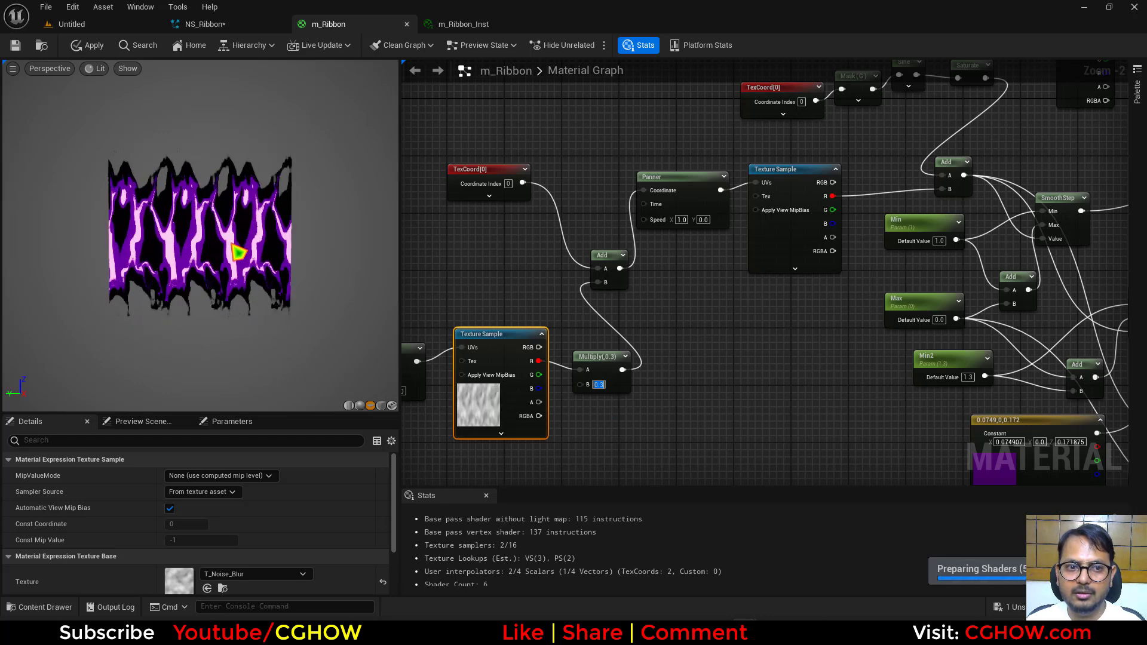
right_drag(775, 378, 668, 365)
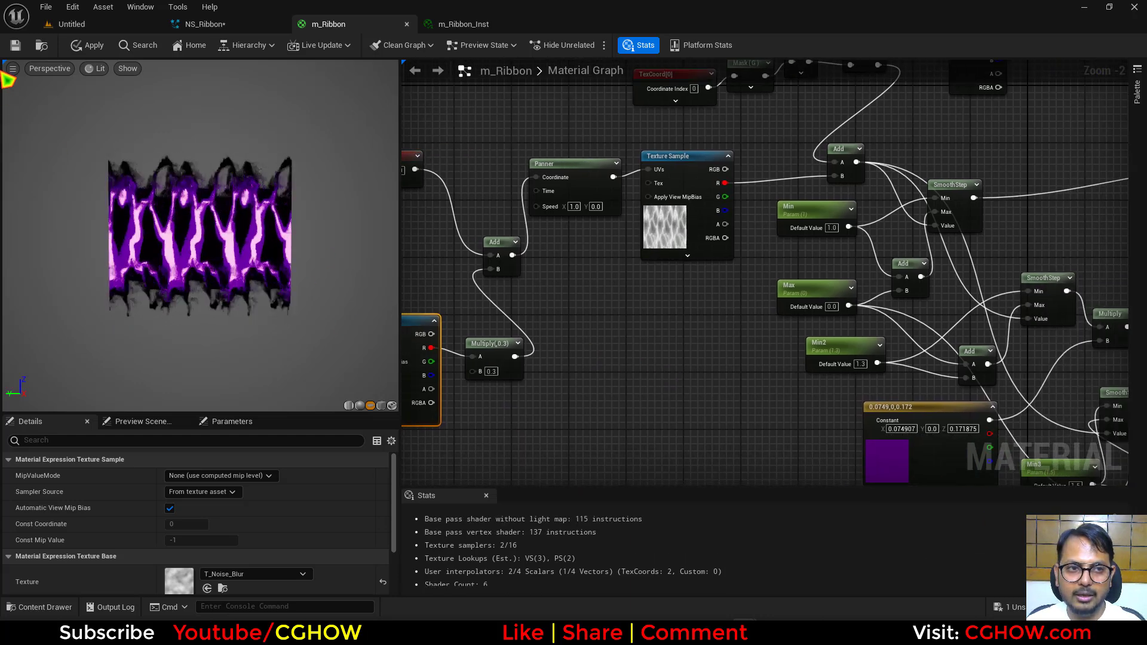
click(15, 44)
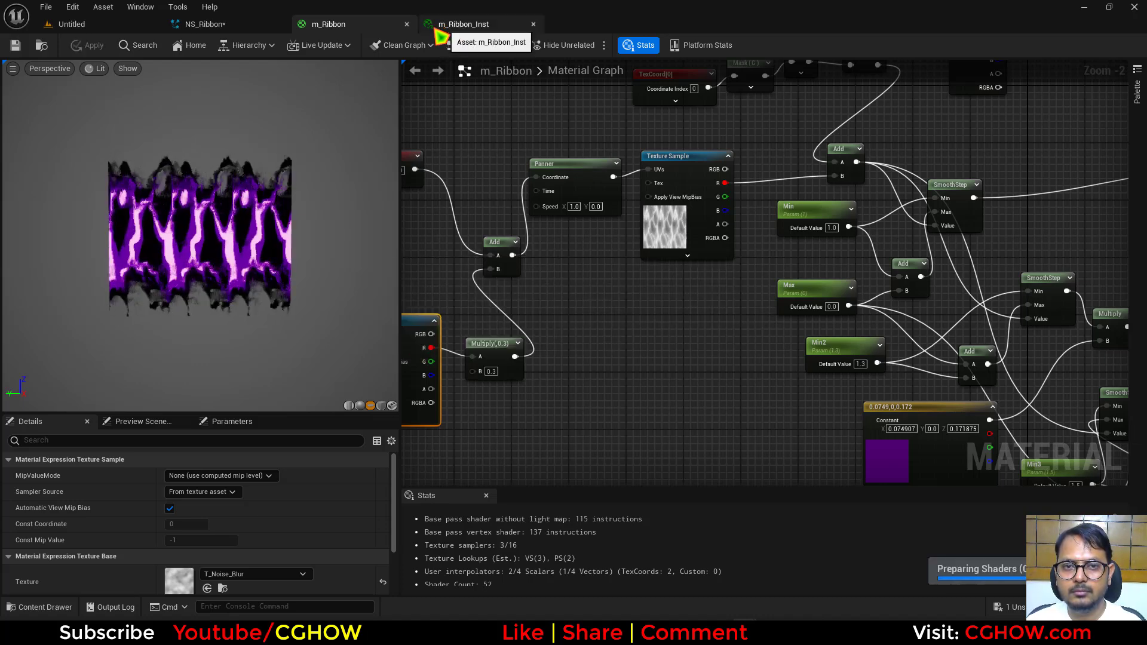
Step: In NS_Ribbon, raise the Add Velocity module's Y velocity to about 581 and orbit the preview to check the ribbon
click(215, 24)
drag(984, 249, 768, 249)
click(251, 321)
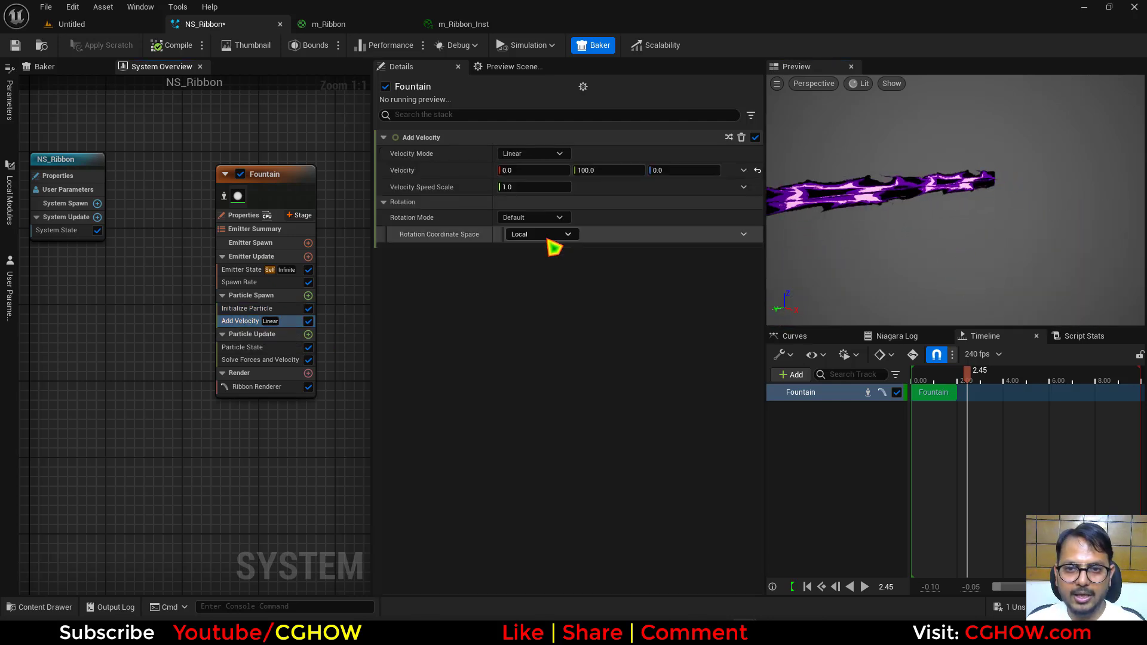
drag(609, 170, 642, 170)
drag(1038, 263, 807, 269)
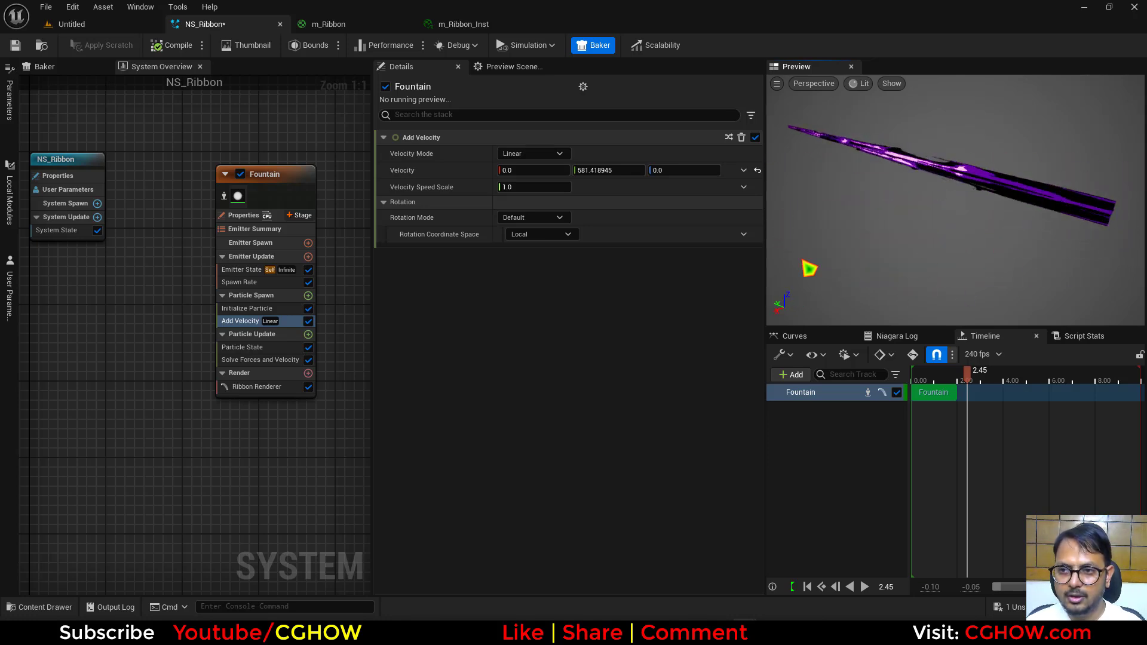
Step: Add a Curl Noise Force to Particle Update with Noise Strength about 314, Noise Frequency 10 and Pan Noise Field enabled
click(308, 335)
text(curl)
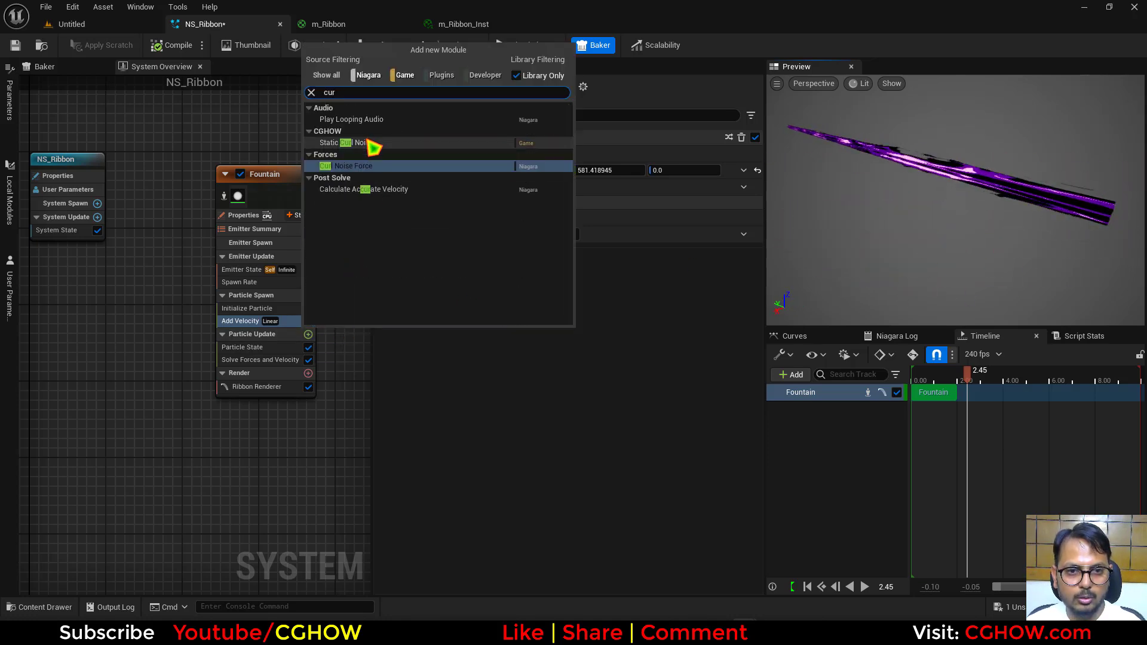
click(335, 165)
drag(533, 153, 622, 154)
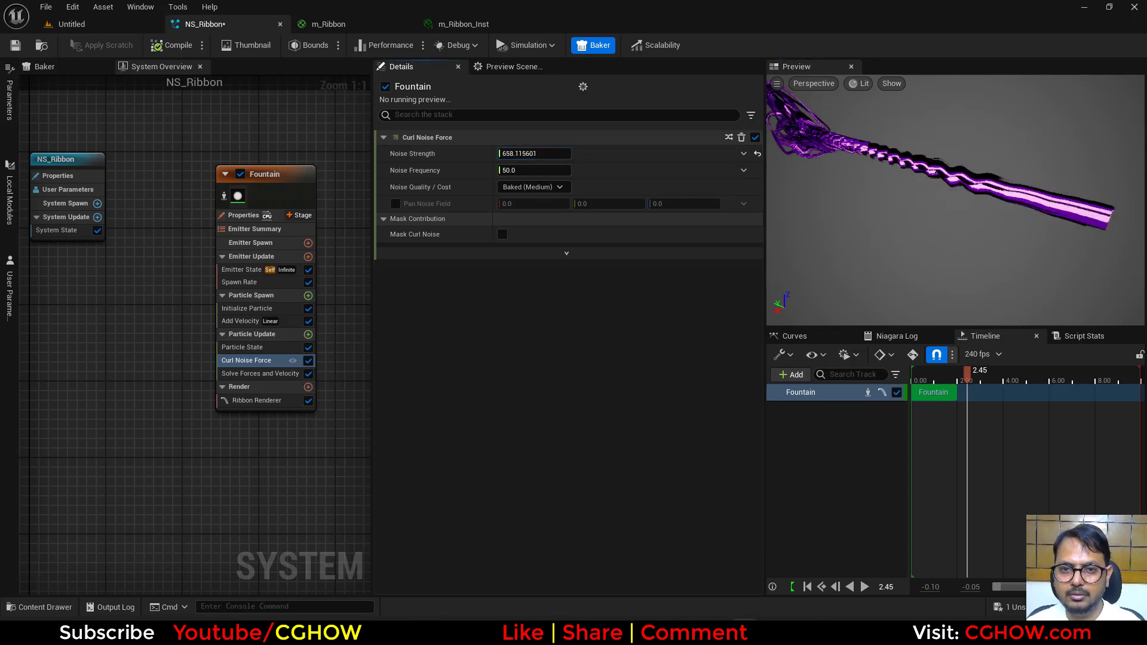
click(395, 204)
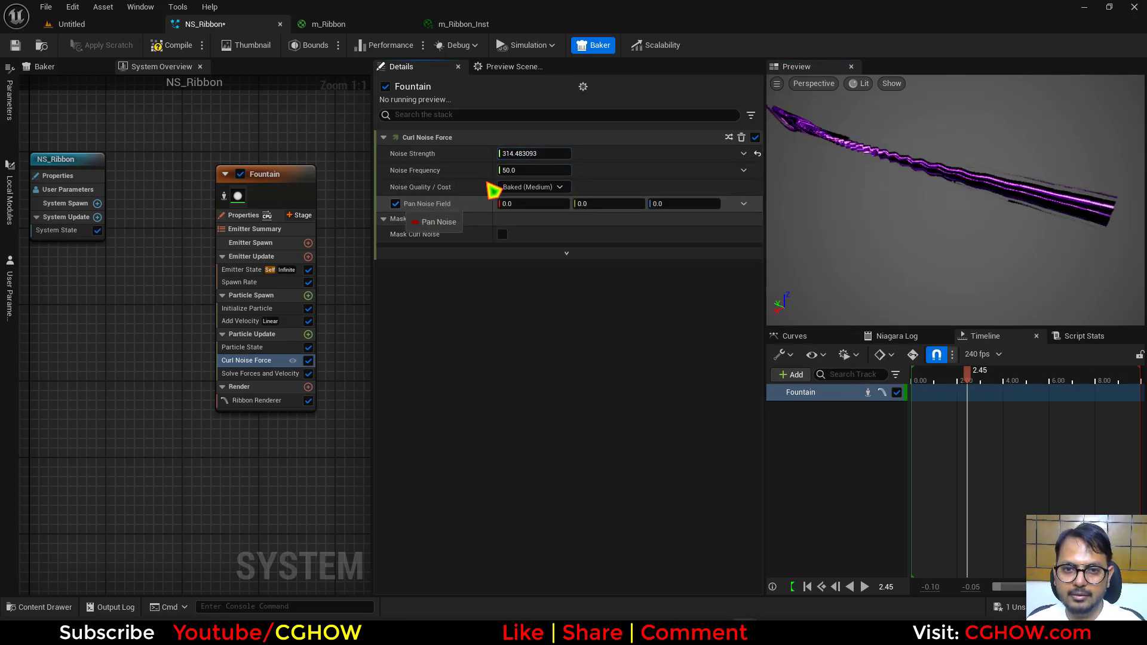
click(529, 171)
text(10)
key(Return)
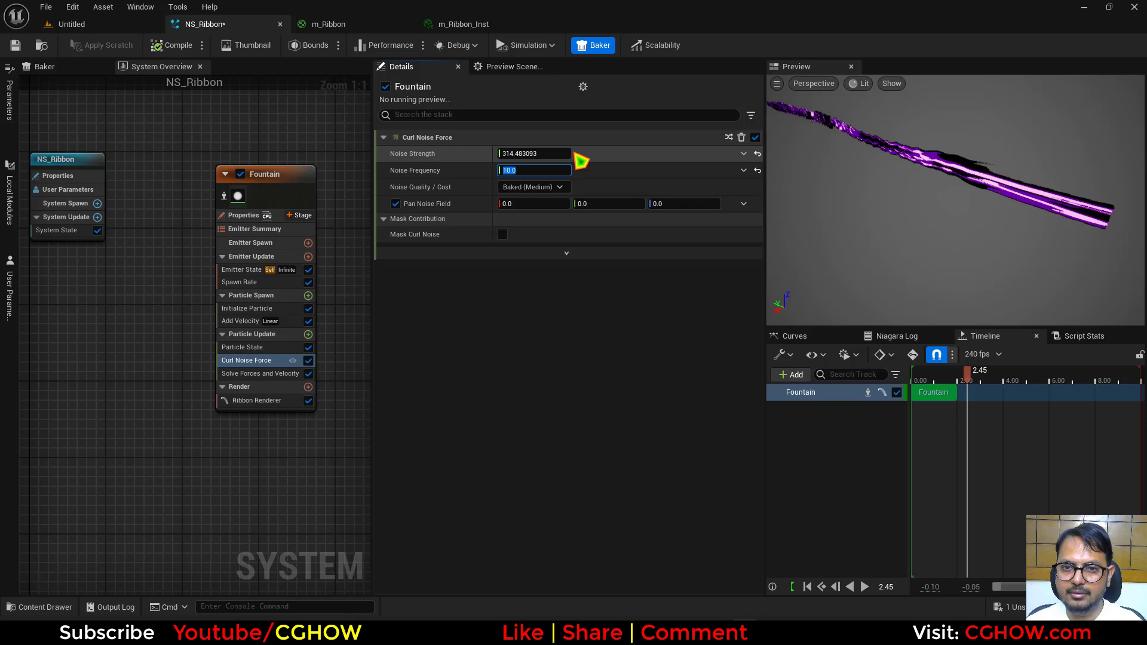
Step: Reduce the Fountain emitter's SpawnRate to about 2.8
click(239, 282)
drag(535, 154, 561, 153)
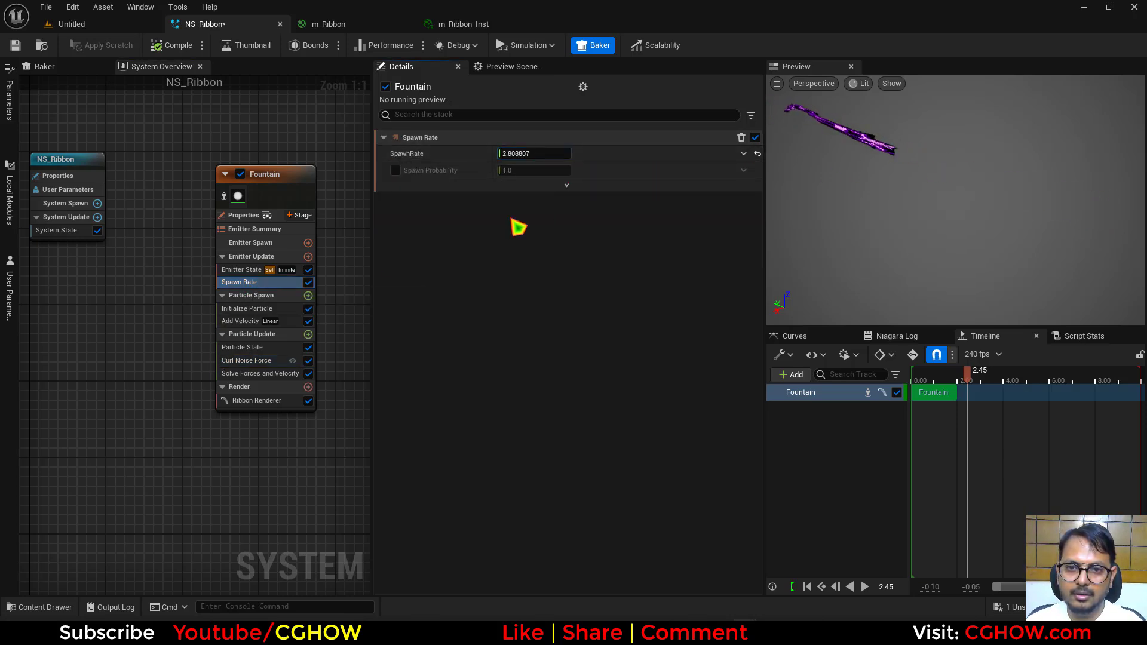
Step: Set the Curl Noise Force's Pan Noise Field to 0.2, 0.5, 1.0 and raise its Noise Strength to about 1261
click(263, 360)
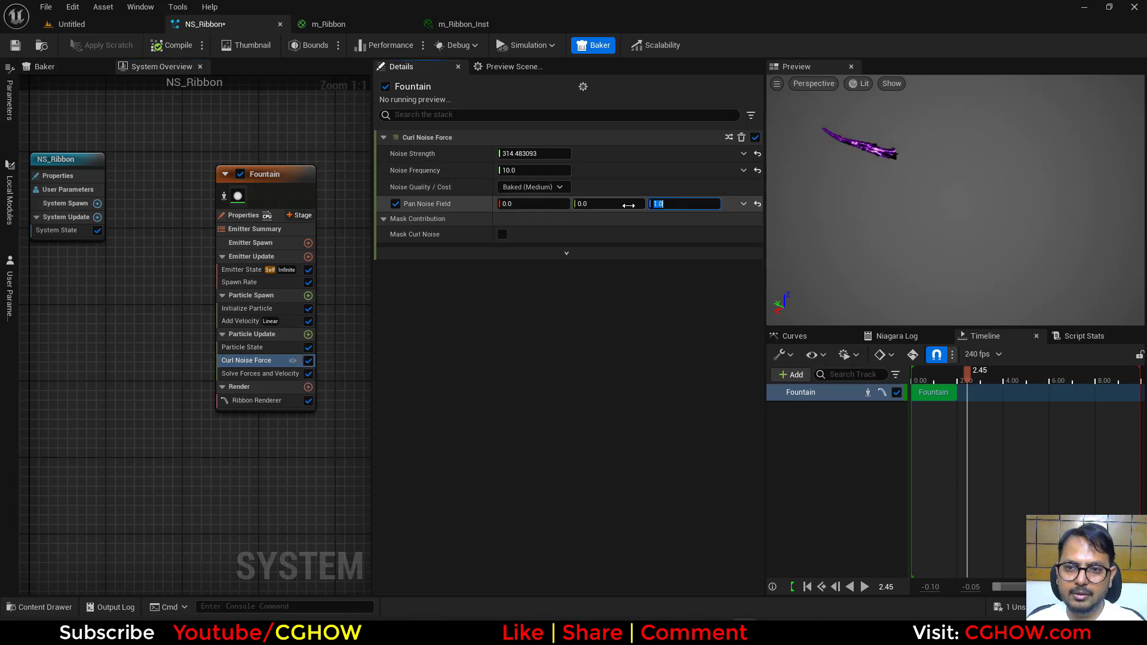
click(549, 203)
text(.2)
key(Return)
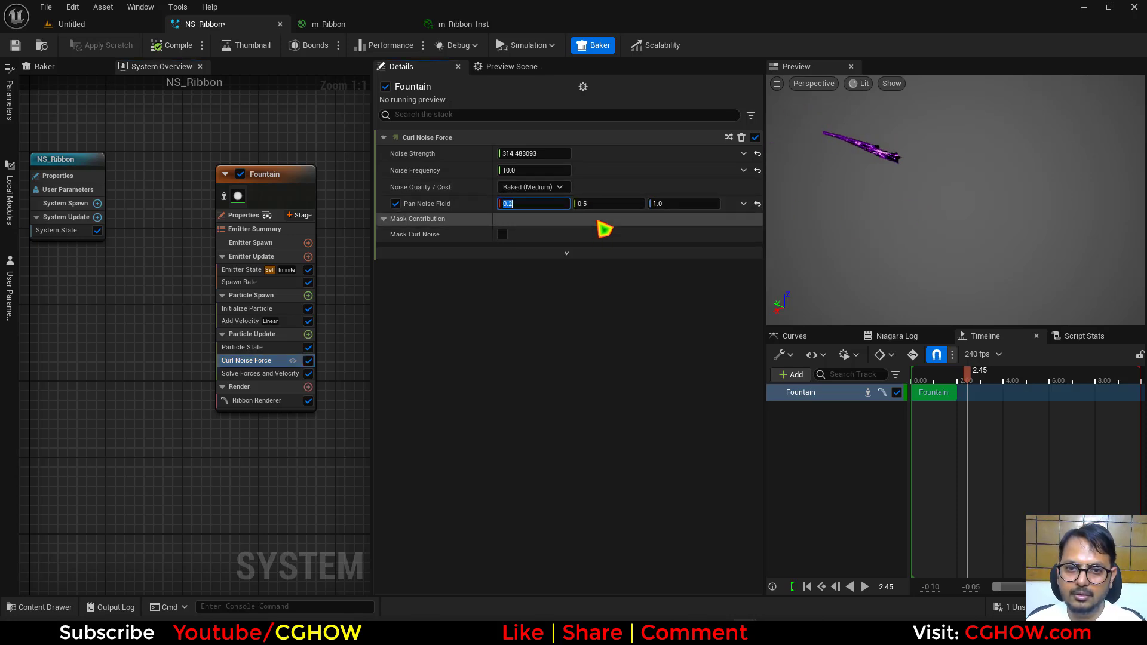
drag(538, 154, 591, 155)
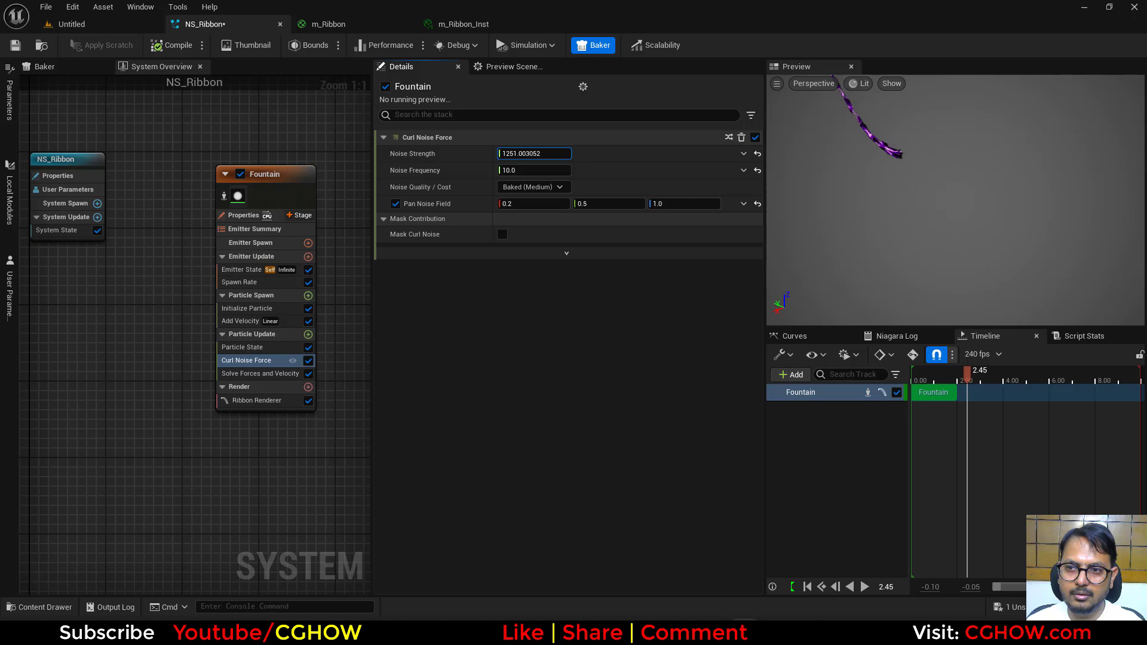
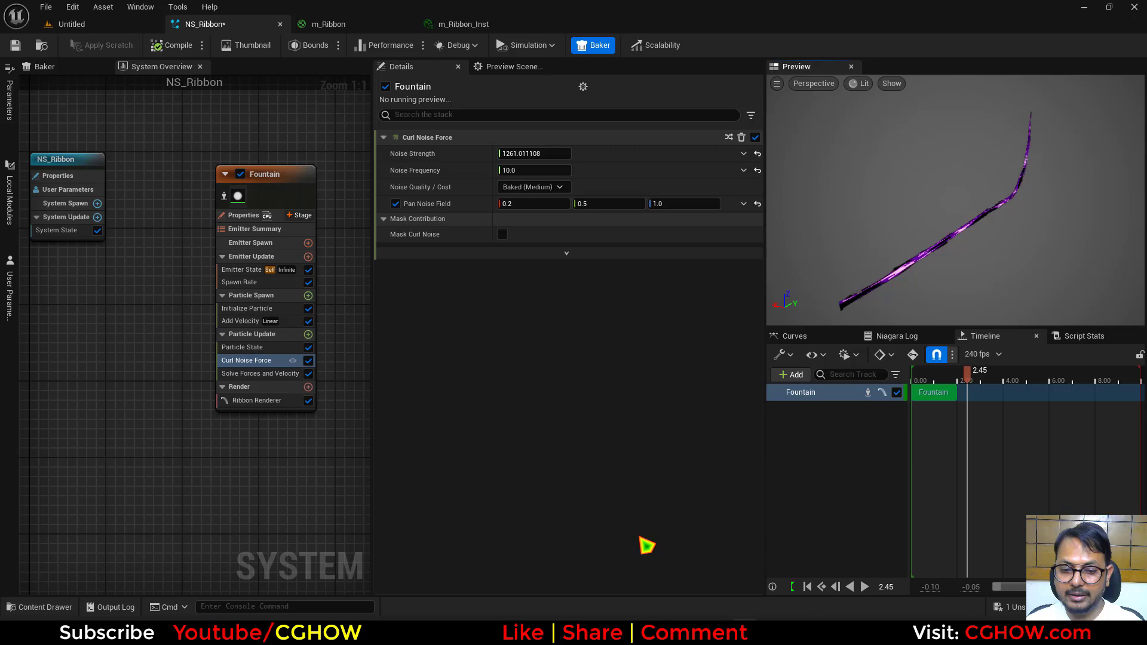
Step: Switch to Autodesk Maya and create a polygon plane at the scene origin
click(534, 627)
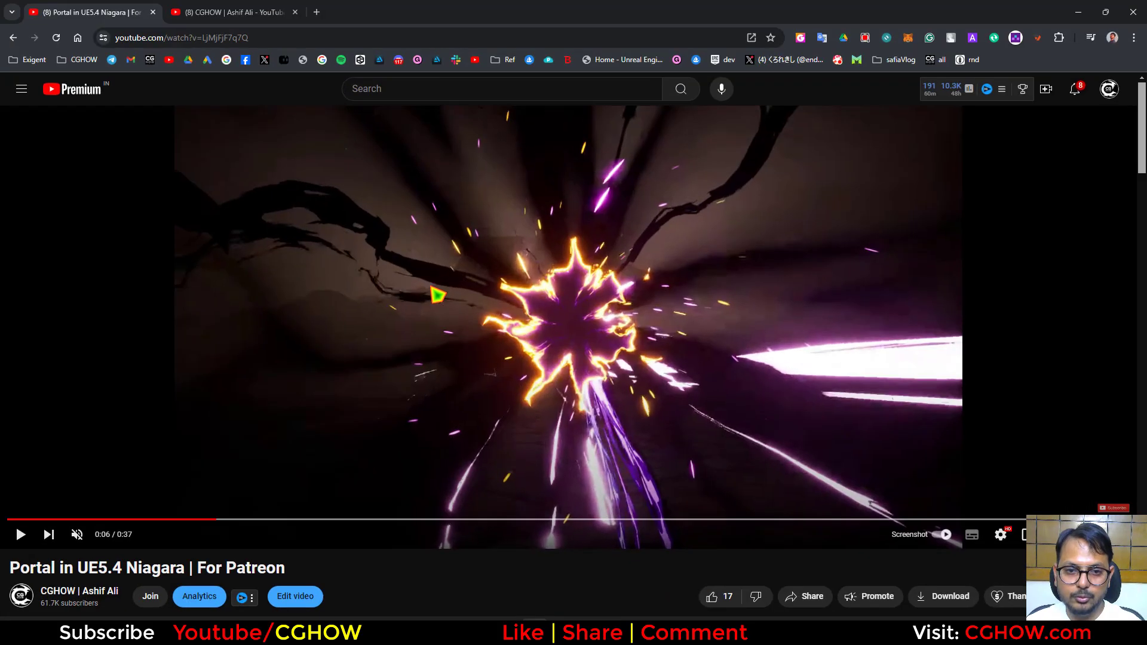
click(1079, 12)
mouse_move(768, 628)
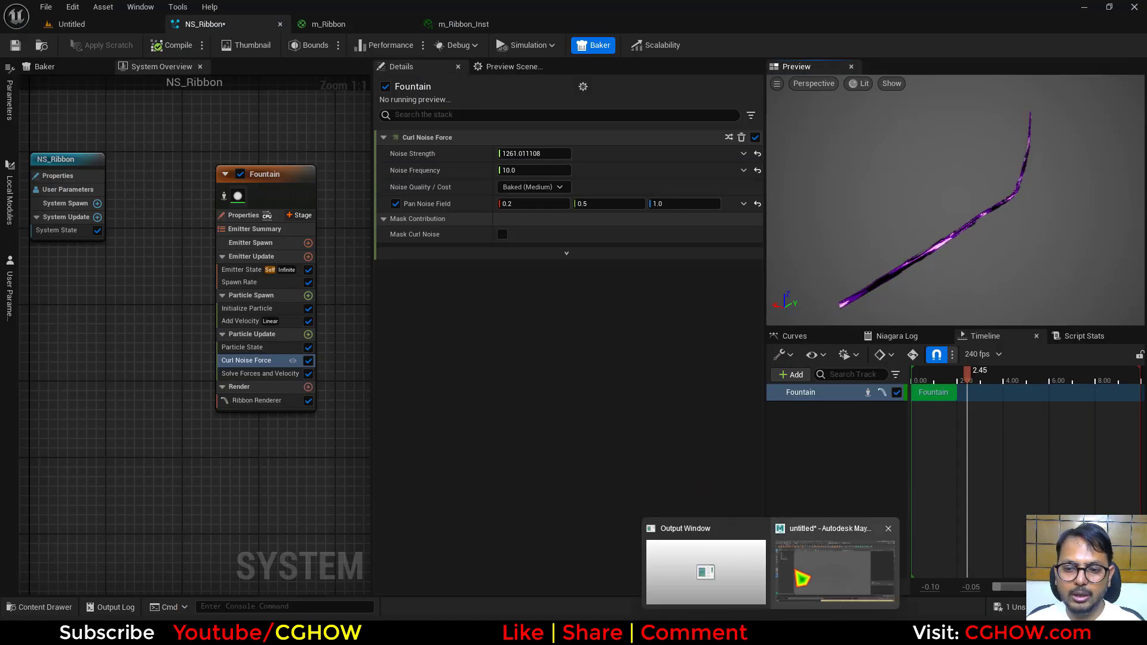
click(801, 577)
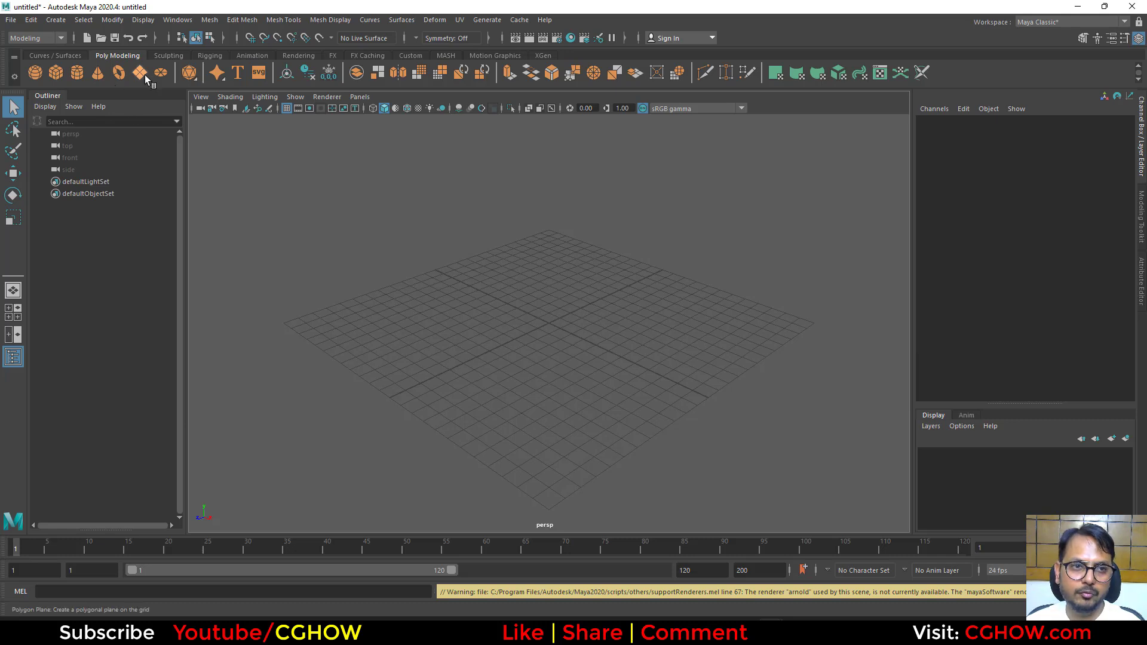
shift+right_drag(539, 316, 531, 344)
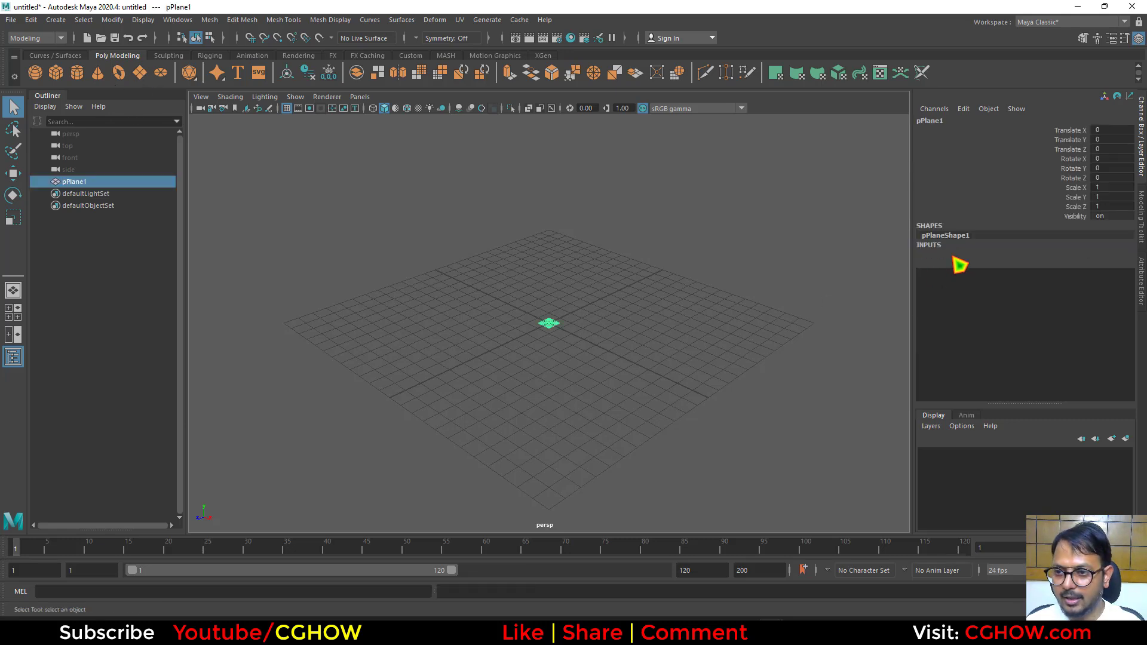
Step: Set the plane's height to 24, its width subdivisions to 2 and its height subdivisions to 30
click(959, 257)
drag(1051, 283, 1057, 292)
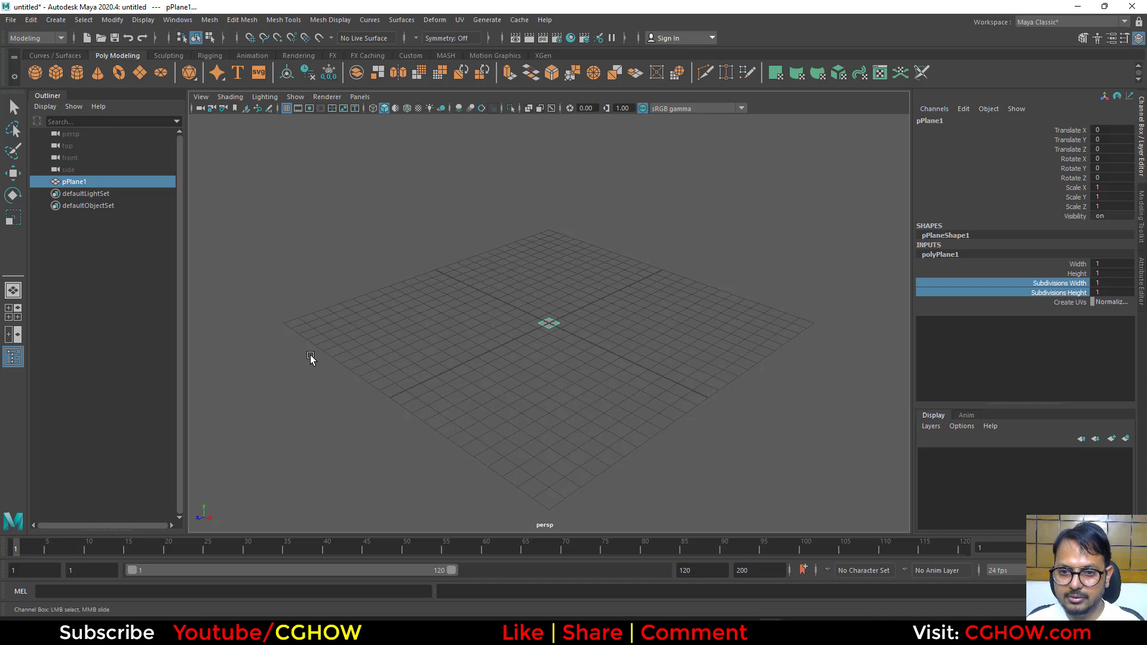
click(1055, 274)
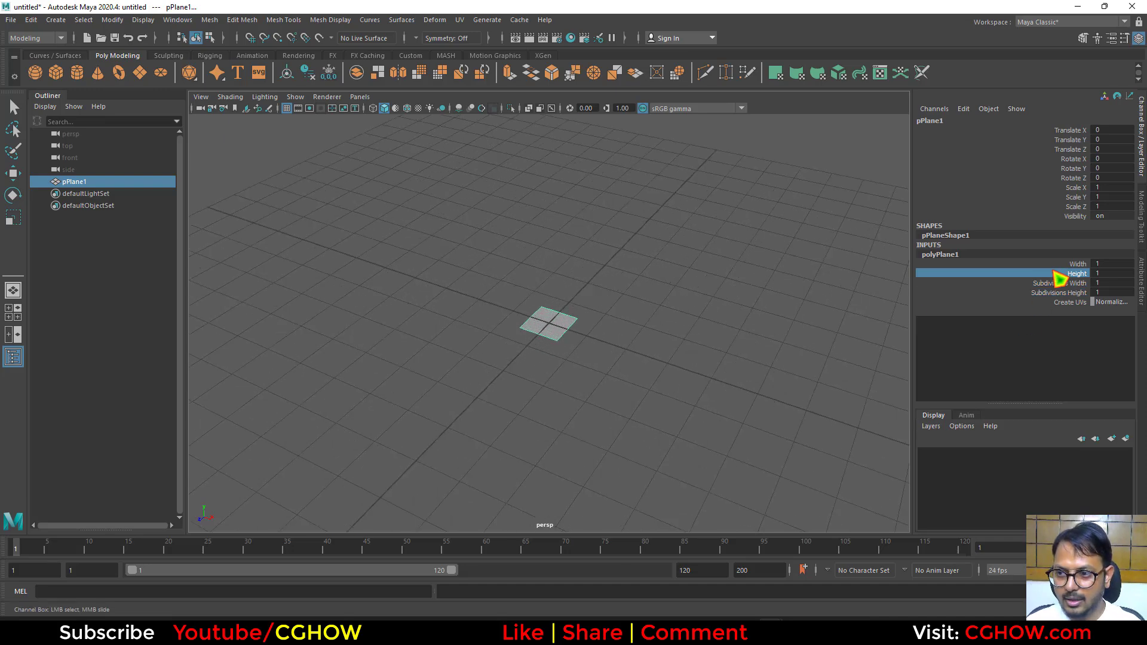
middle_drag(461, 411, 554, 411)
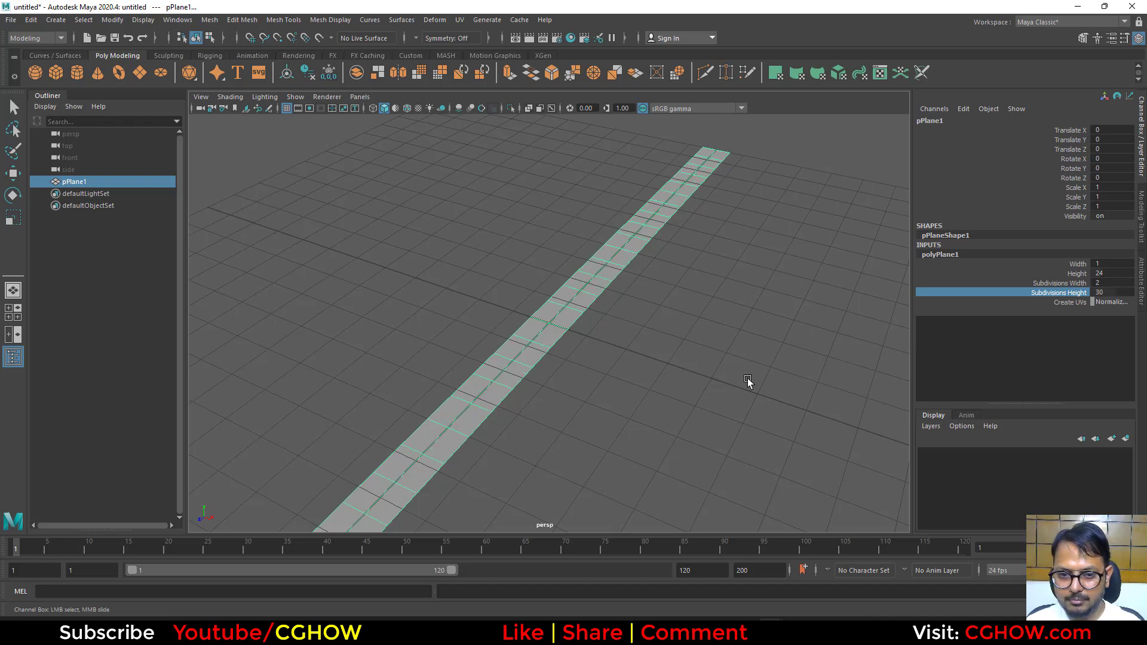
alt+drag(747, 381, 486, 418)
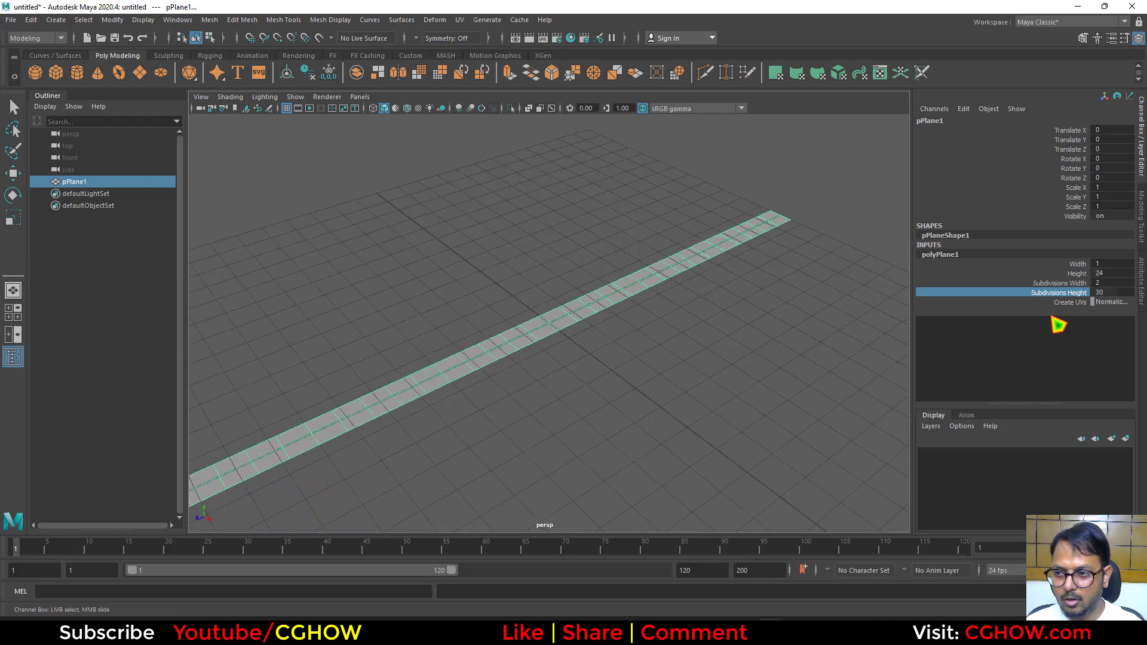
click(554, 376)
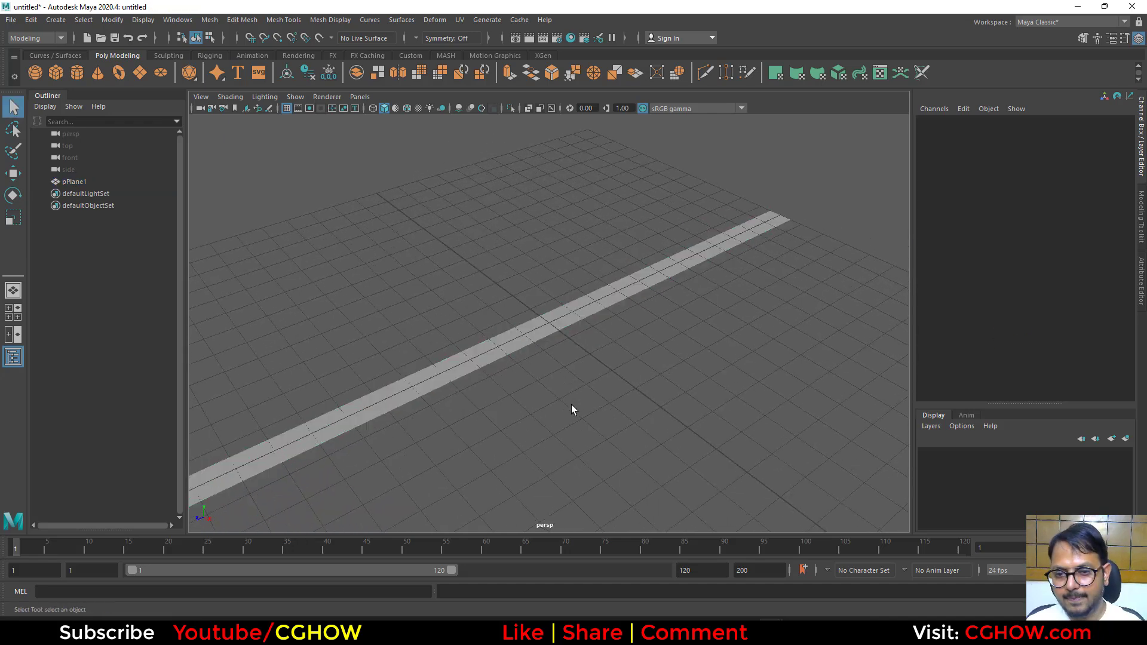
Step: Normalize all of the plane's UVs in the UV Editor, then close the editor
alt+drag(573, 410, 607, 356)
click(632, 249)
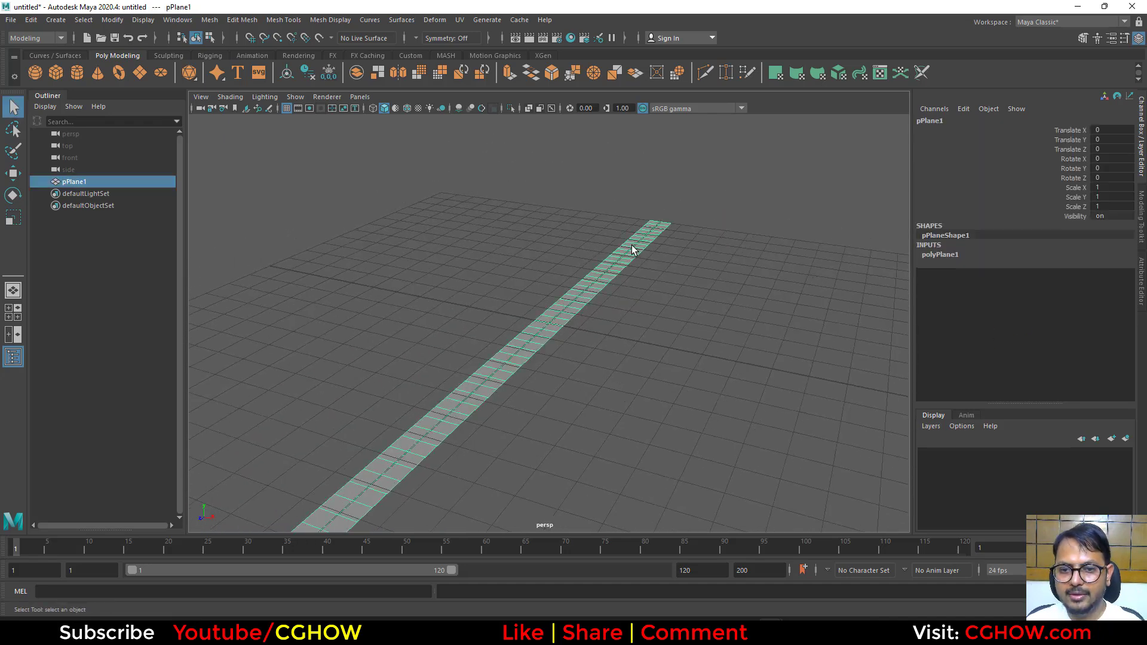
click(880, 72)
right_drag(819, 269, 865, 269)
drag(857, 206, 765, 428)
shift+right_drag(829, 269, 782, 254)
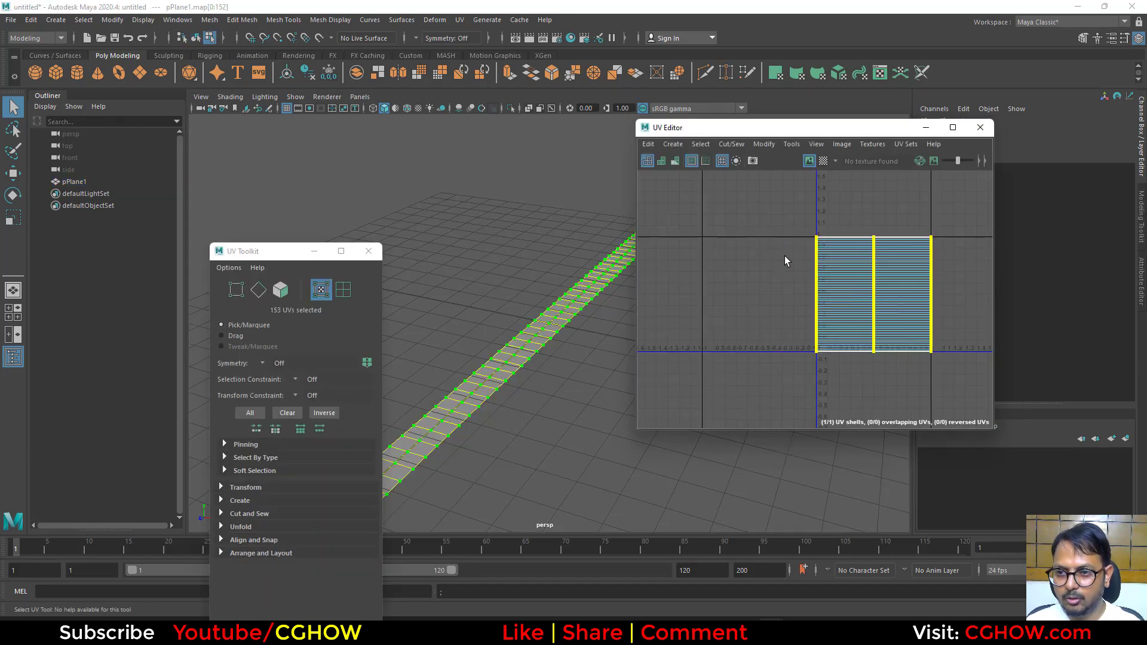
click(980, 130)
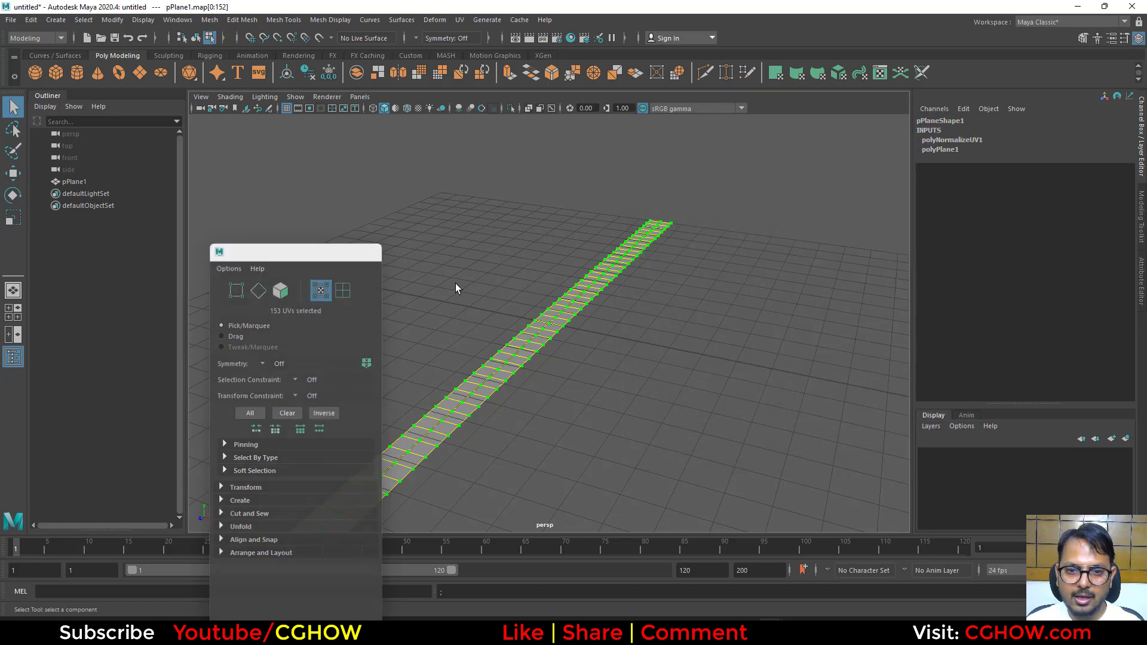
Step: Duplicate the plane and set the copy's Rotate Z to 90 so the two strips cross
right_drag(562, 290, 627, 263)
key(ctrl+d)
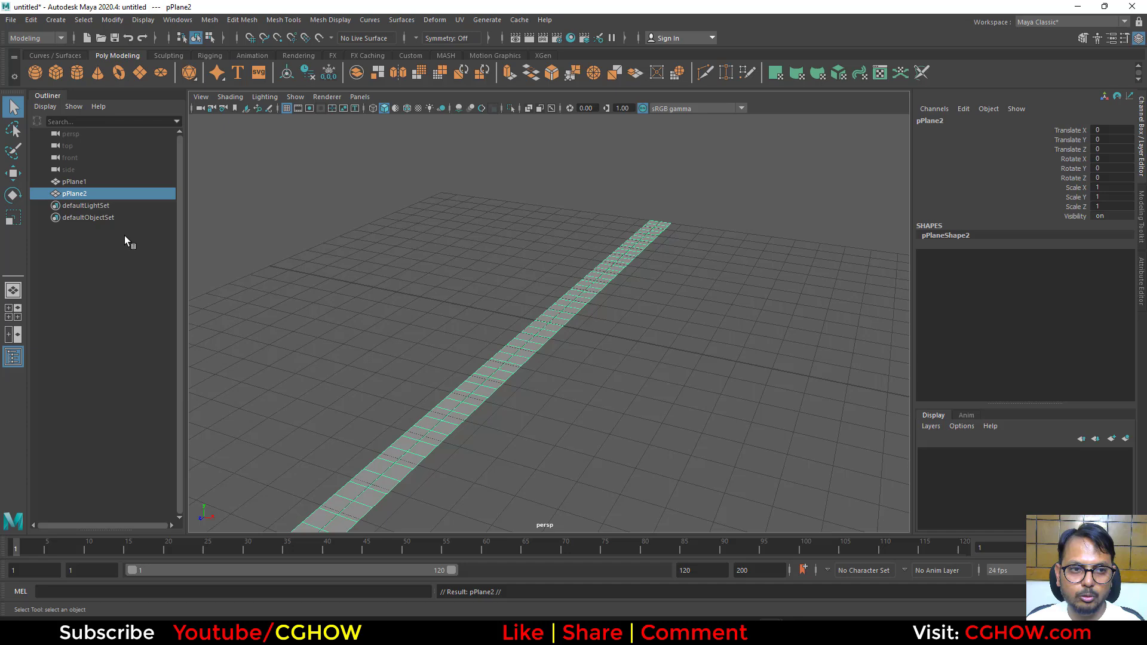
key(e)
drag(578, 283, 838, 292)
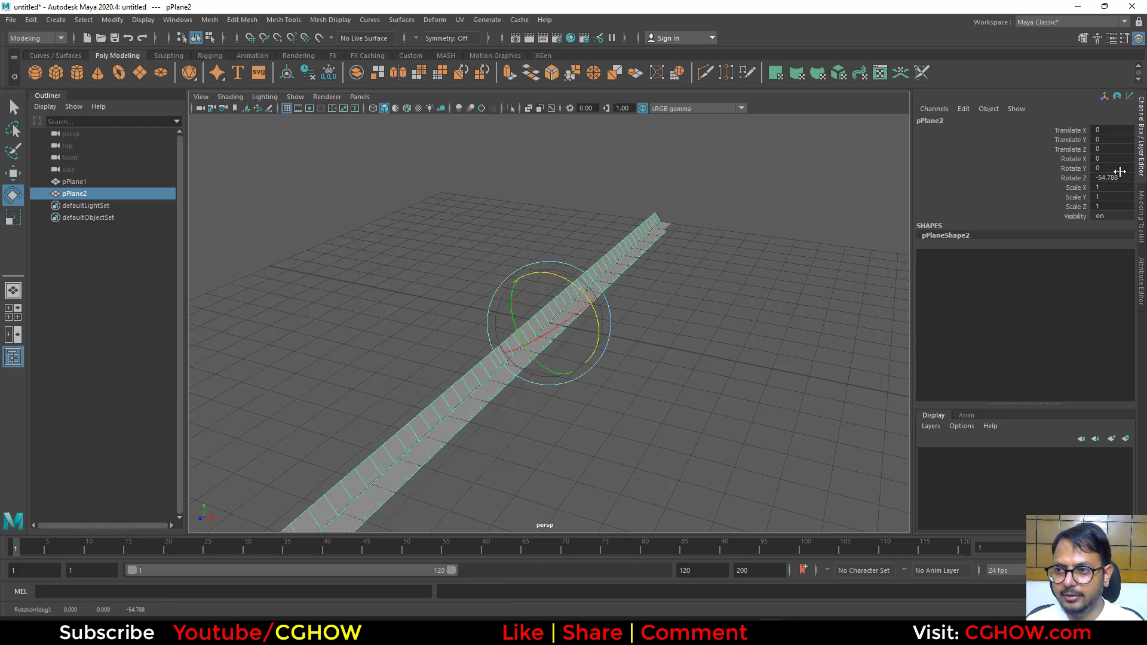
text(90)
key(Return)
Step: Combine the two crossed planes into a single mesh
alt+drag(578, 425, 545, 423)
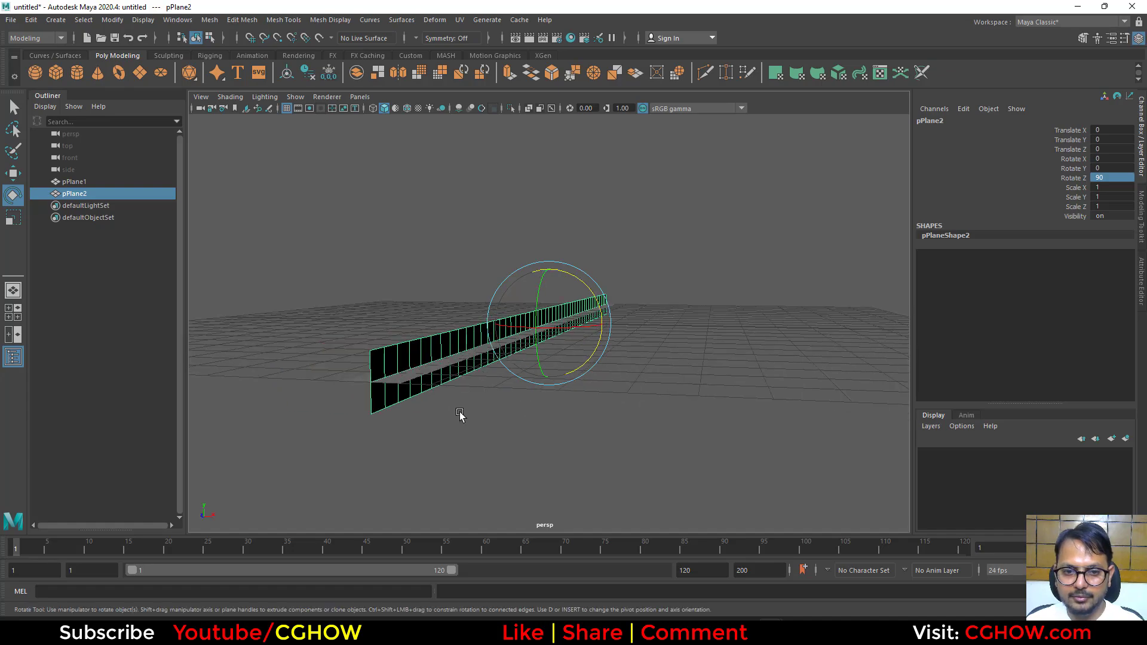
alt+drag(460, 415, 482, 465)
shift+right_drag(441, 330, 426, 422)
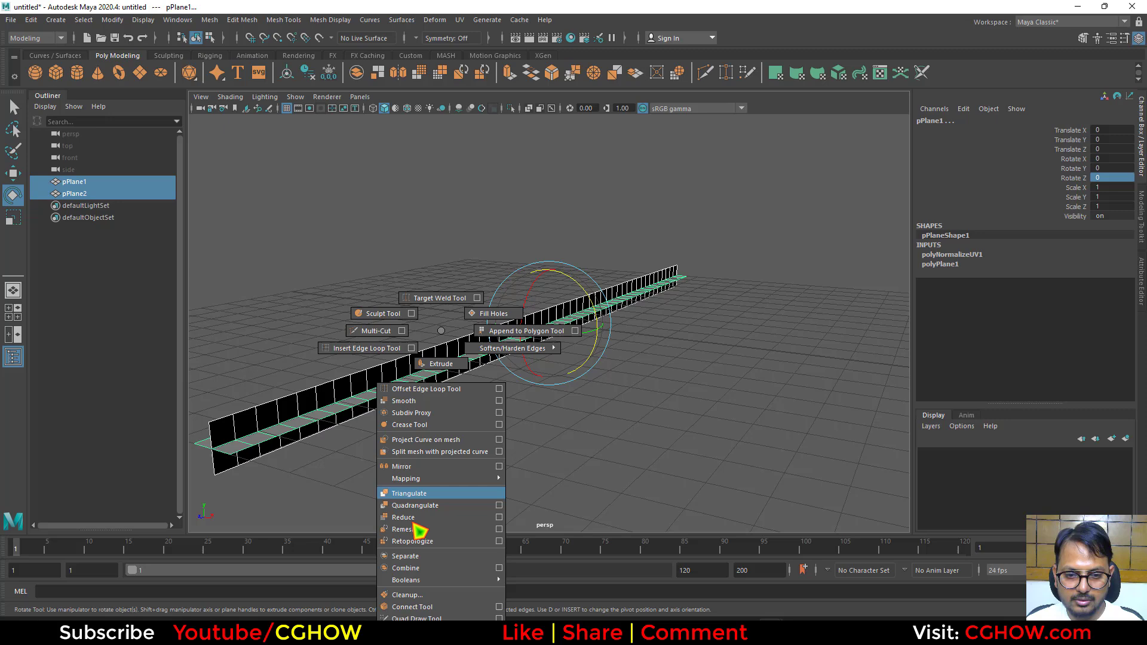
shift+right_drag(434, 568, 435, 567)
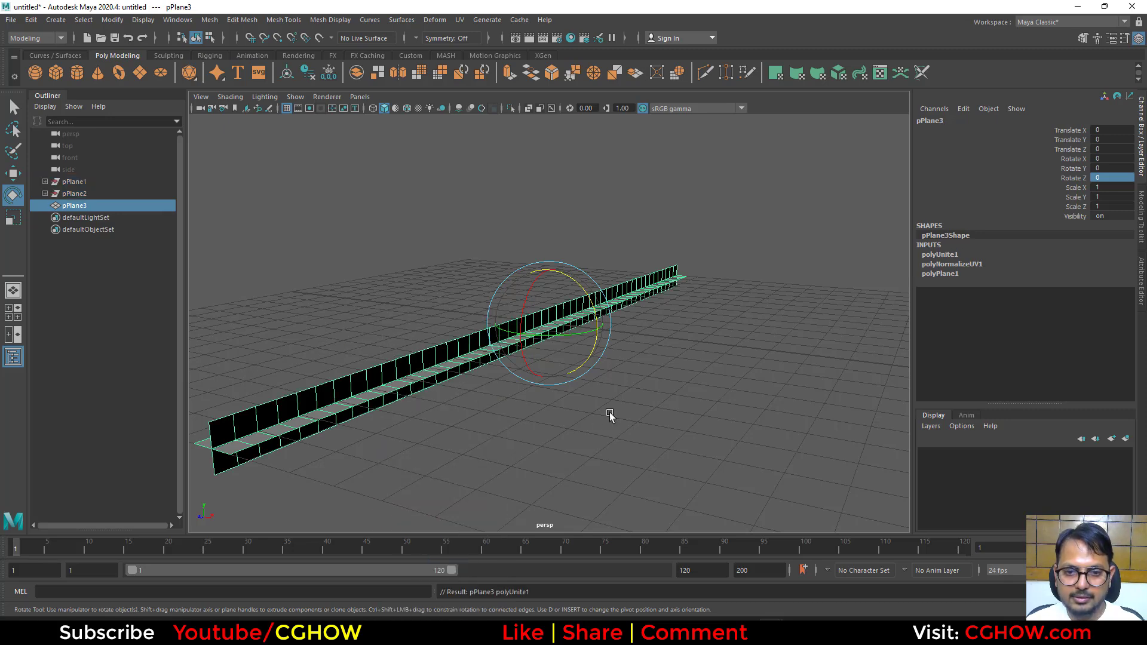
Step: Switch to Unreal Engine, examine the m_Ribbon material graph up to its World Position Offset input, and return to Maya
click(635, 404)
click(637, 286)
alt+drag(720, 331, 846, 217)
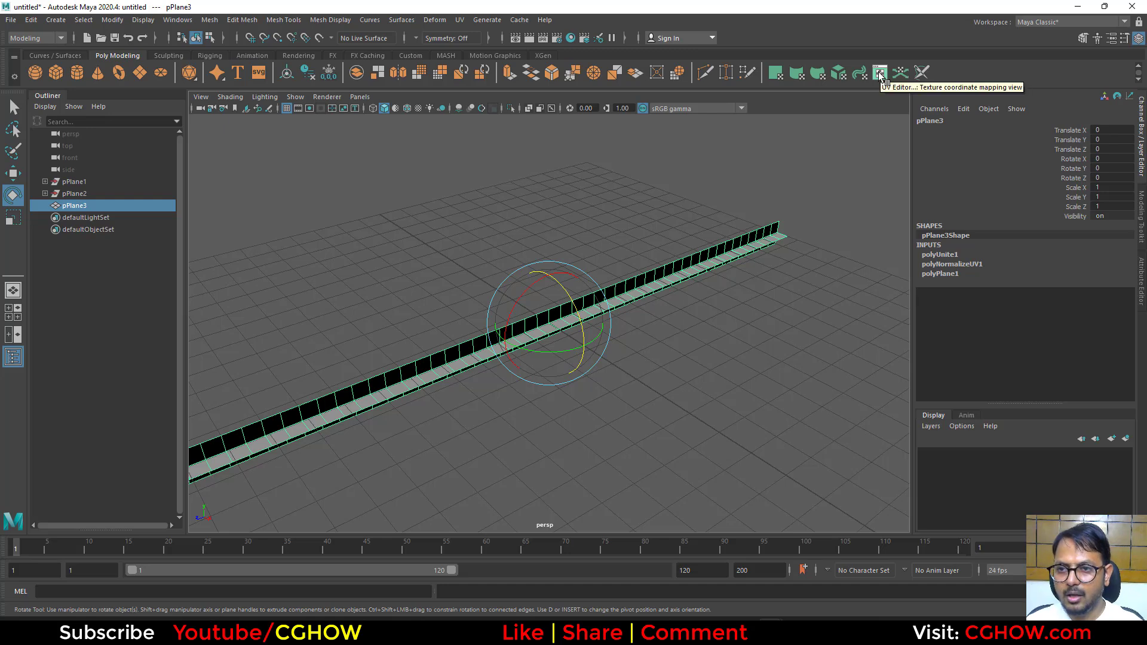
click(1080, 9)
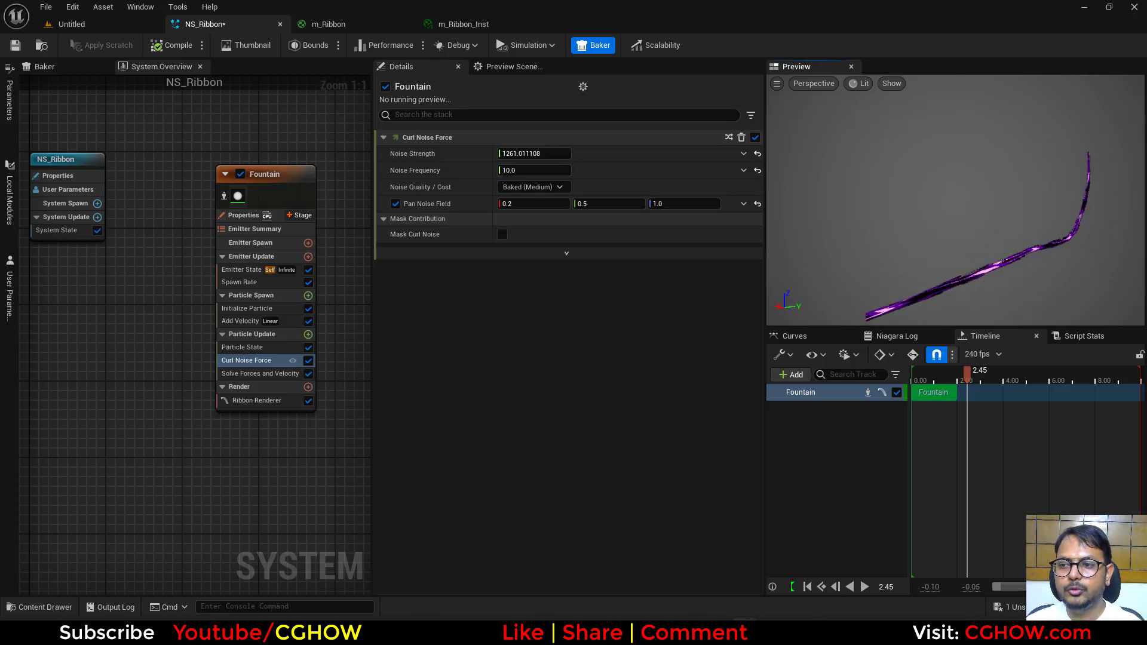
click(328, 24)
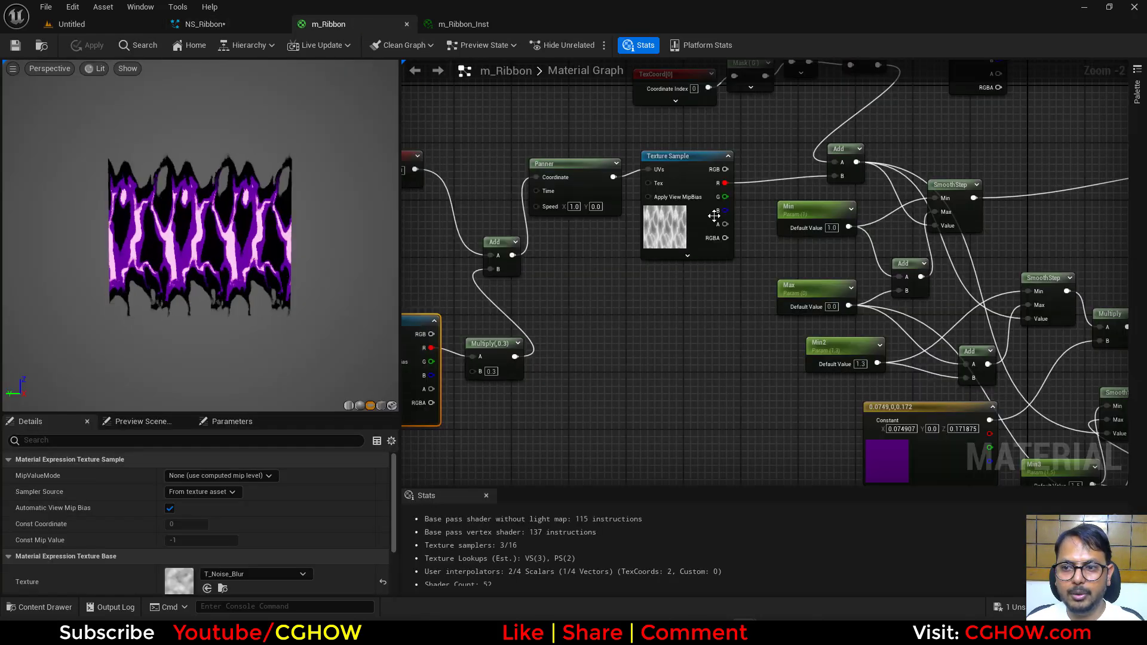
right_drag(714, 215, 237, 215)
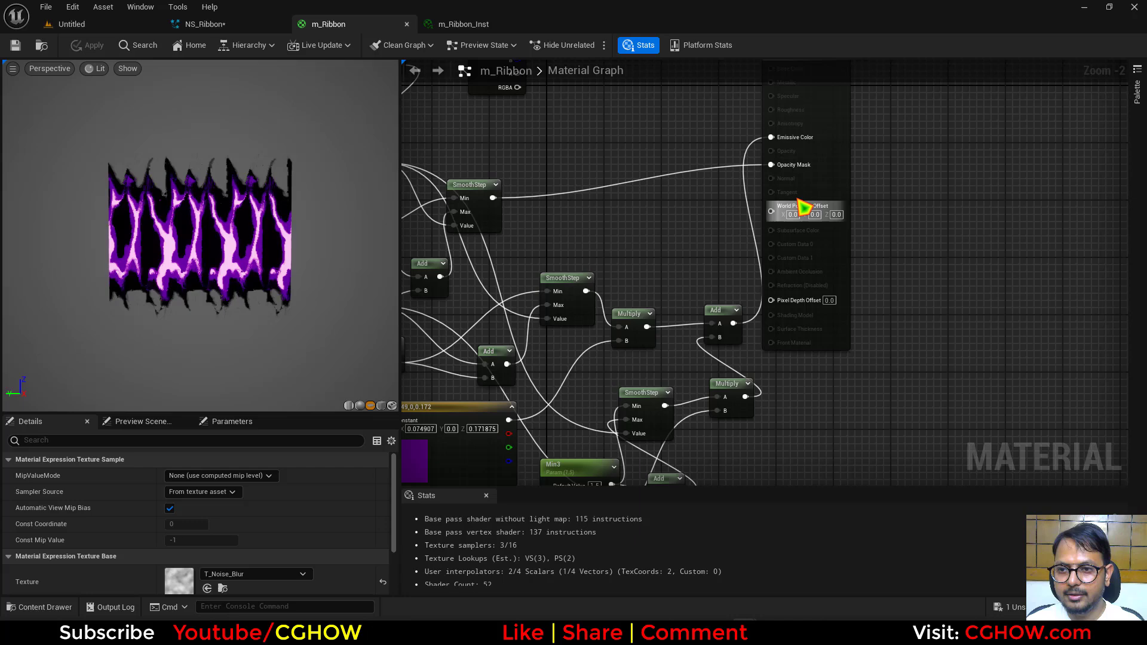
click(1081, 8)
mouse_move(768, 616)
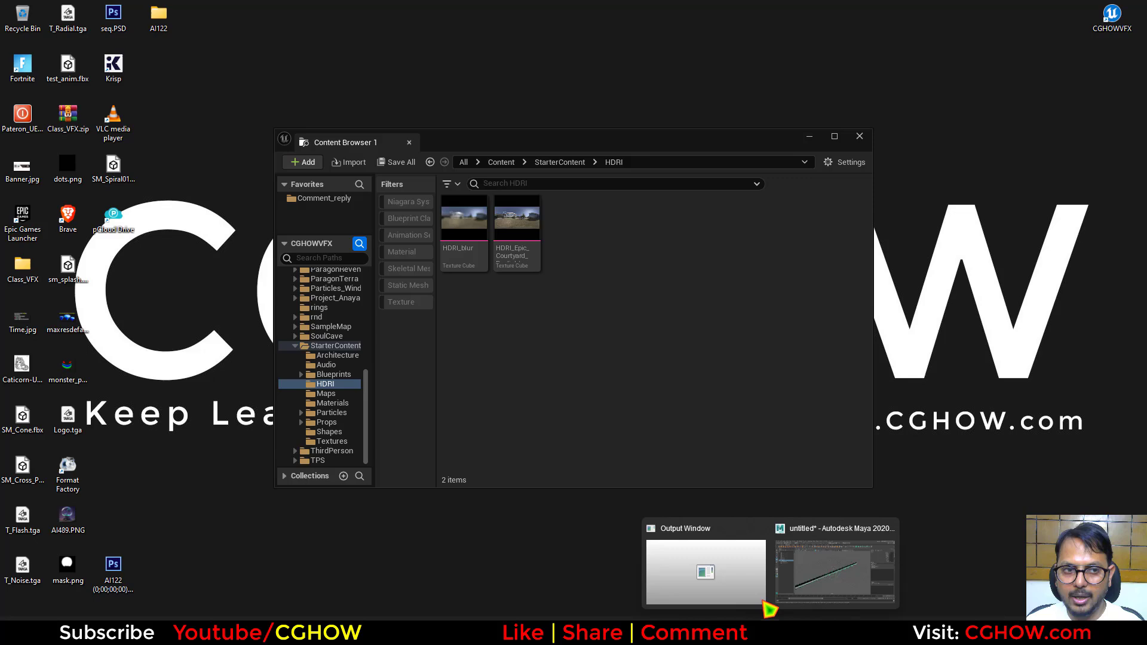
click(853, 583)
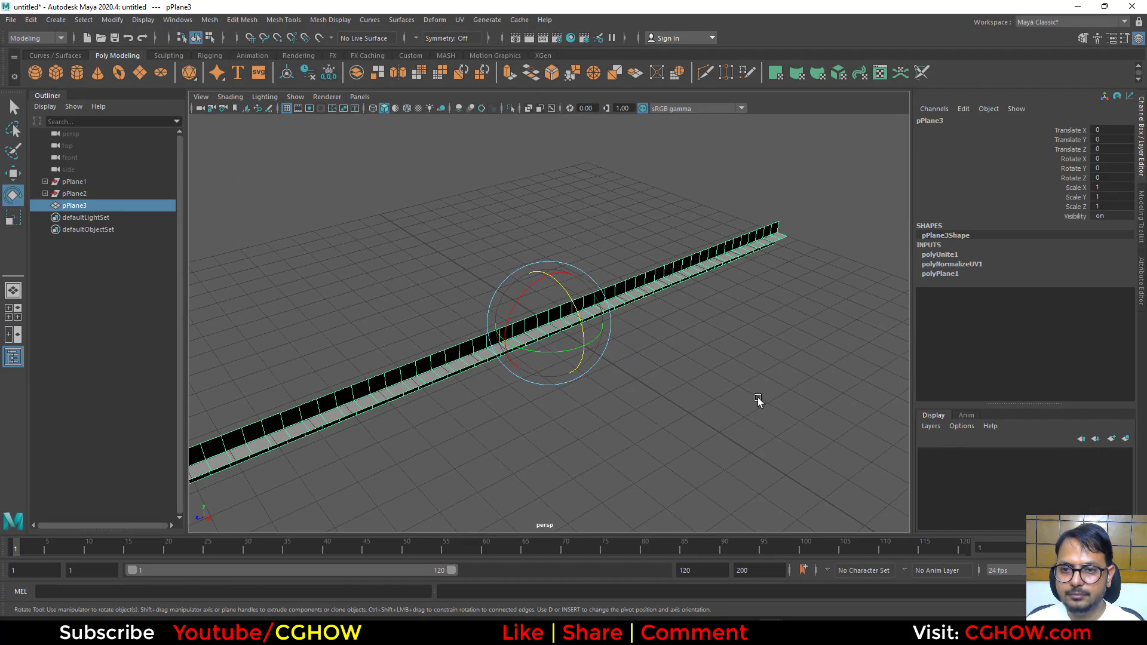
Step: Inspect the combined mesh's overlapping shells in the UV Editor and select the UVs along the U = 0 edge
click(880, 73)
click(952, 127)
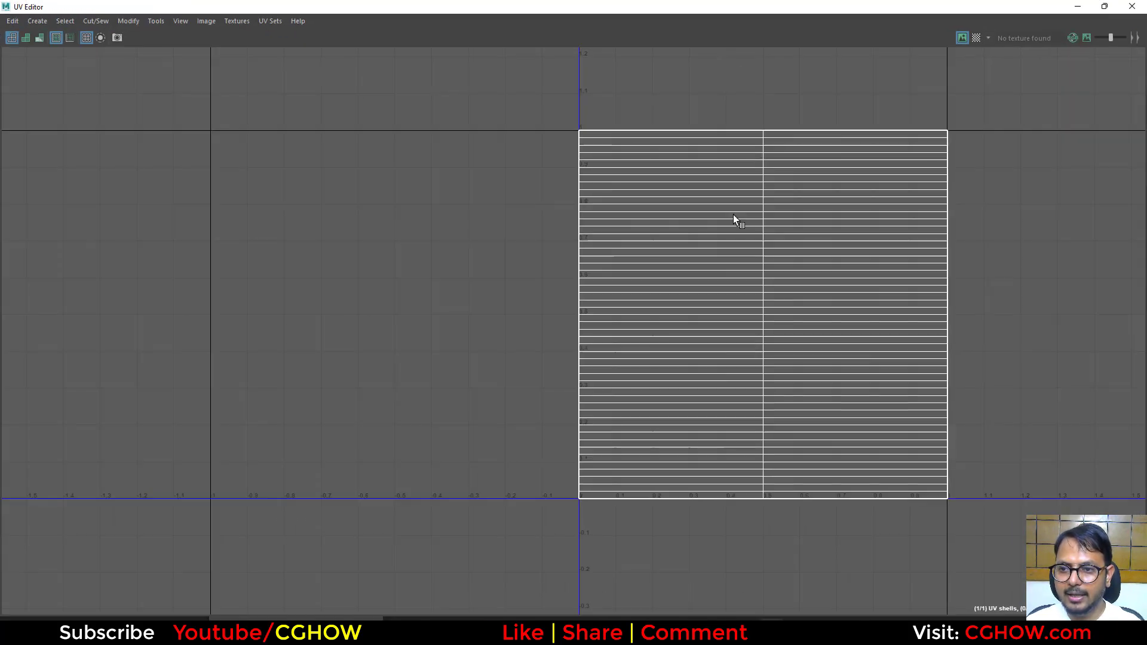
scroll(567, 142, up, 2)
right_drag(623, 144, 682, 140)
scroll(682, 143, down, 1)
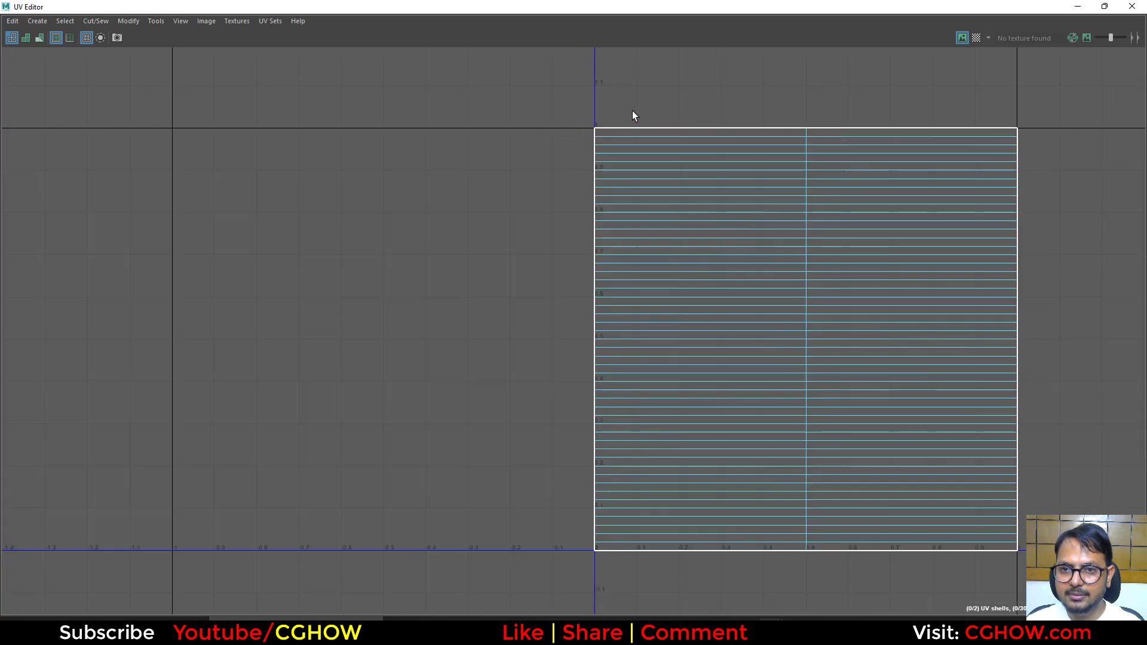
click(595, 136)
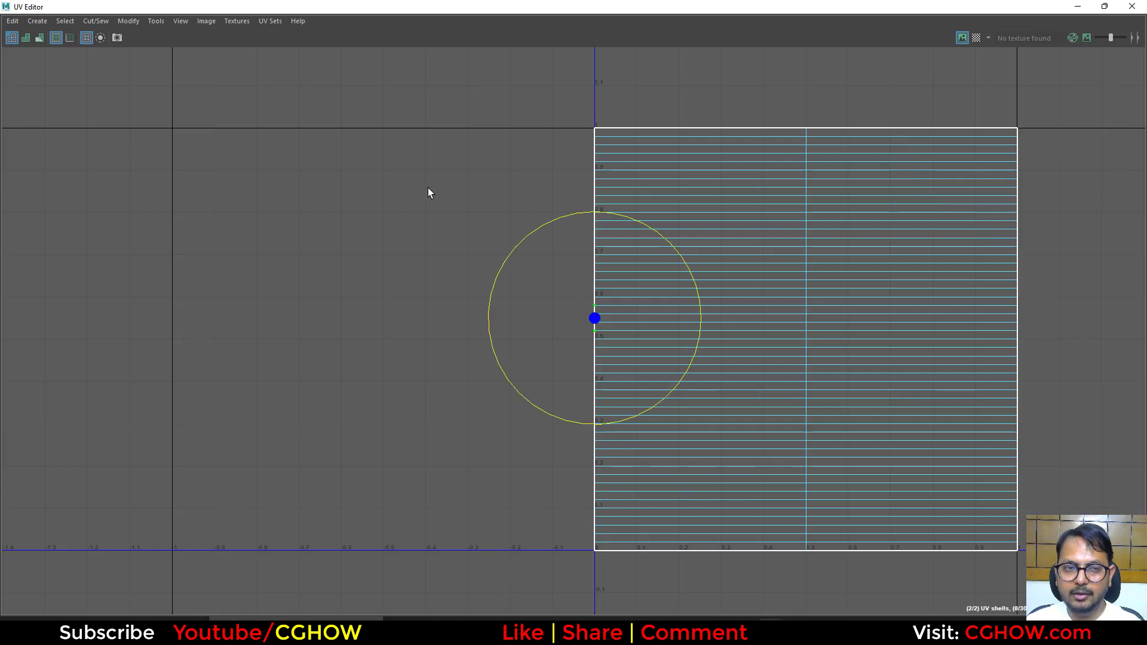
Step: Switch to Unreal Engine to examine the T_Noise_Blur texture sampled in m_Ribbon, and return to Maya's UV Editor
mouse_move(754, 627)
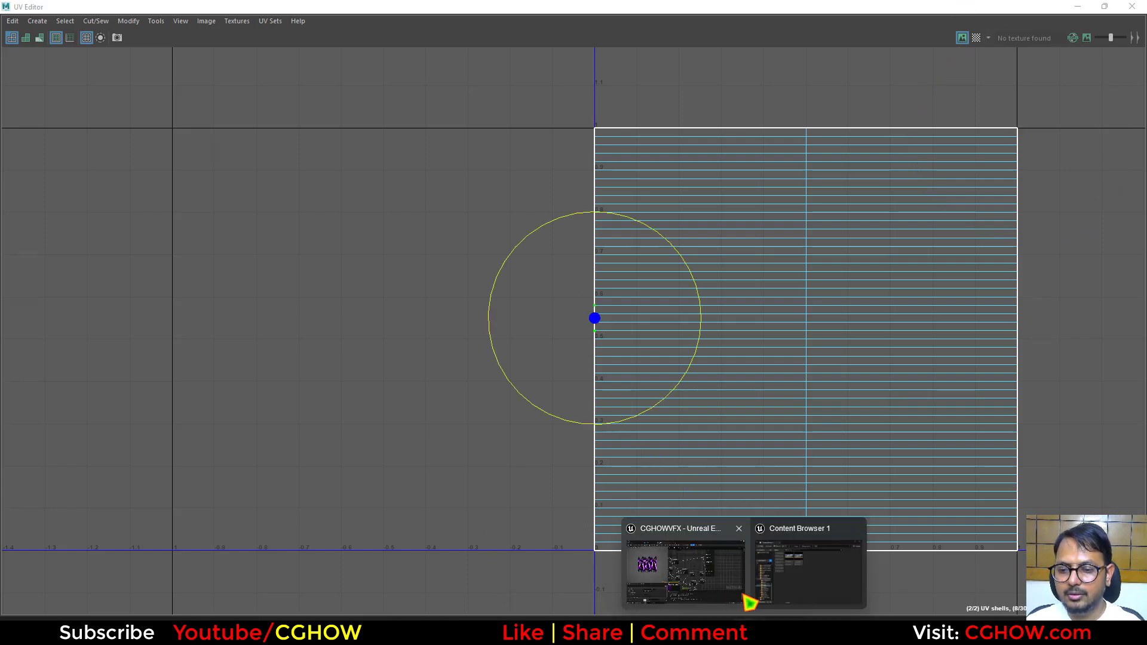
click(706, 578)
right_drag(405, 362, 782, 258)
right_drag(528, 432, 821, 351)
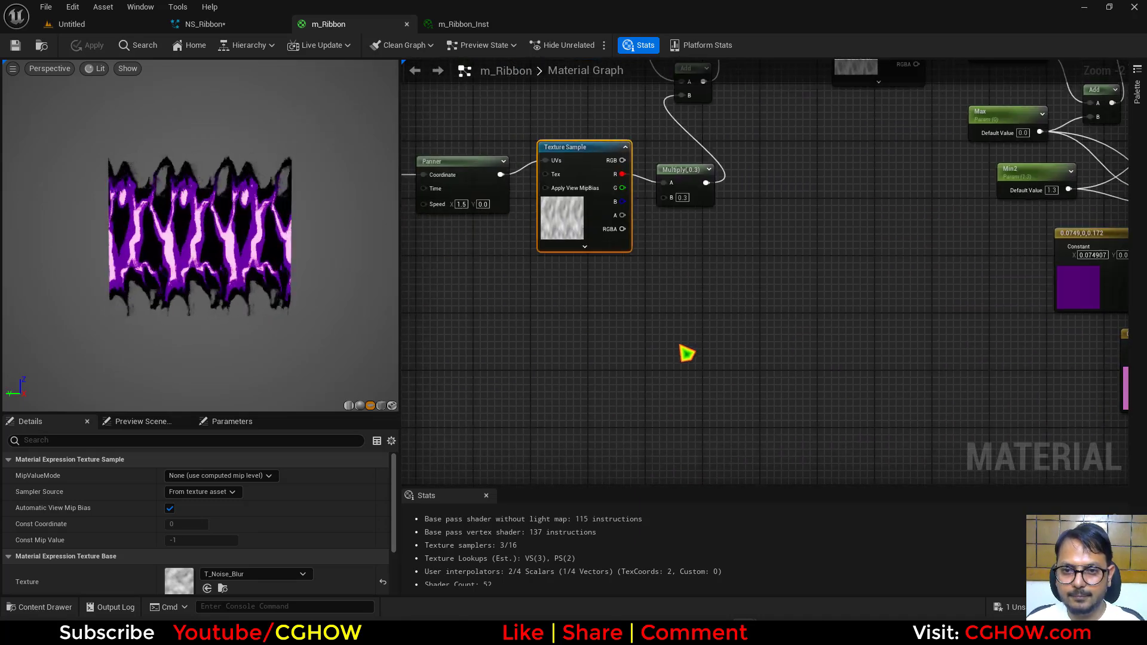
right_drag(687, 353, 733, 400)
double_click(182, 586)
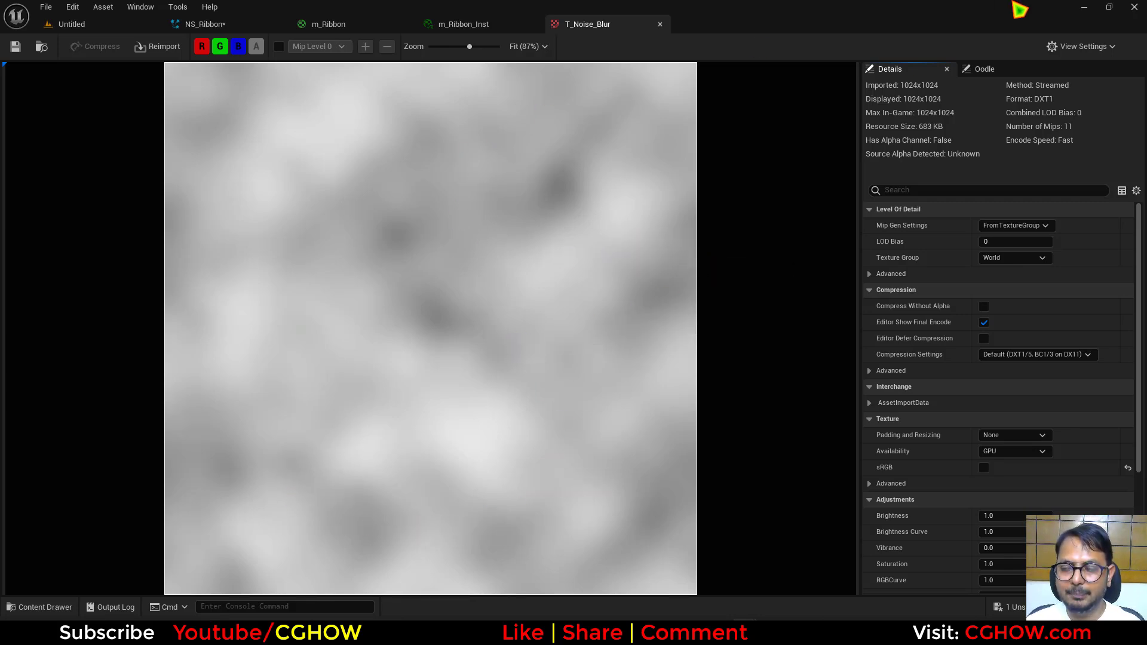
mouse_move(770, 633)
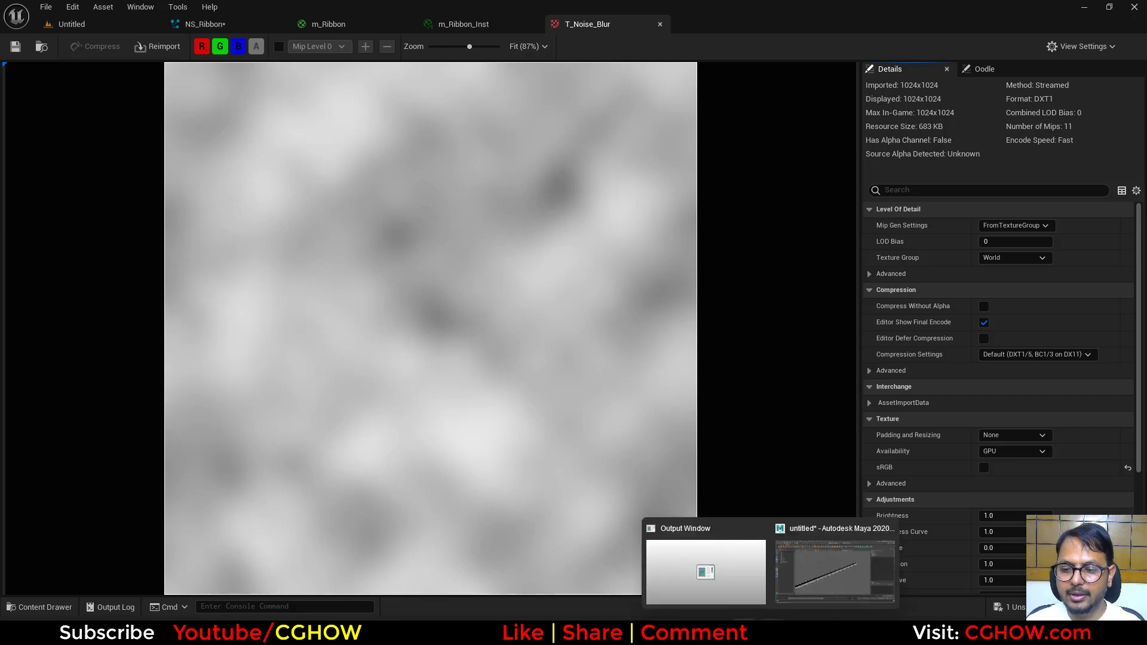
click(868, 540)
scroll(540, 193, down, 4)
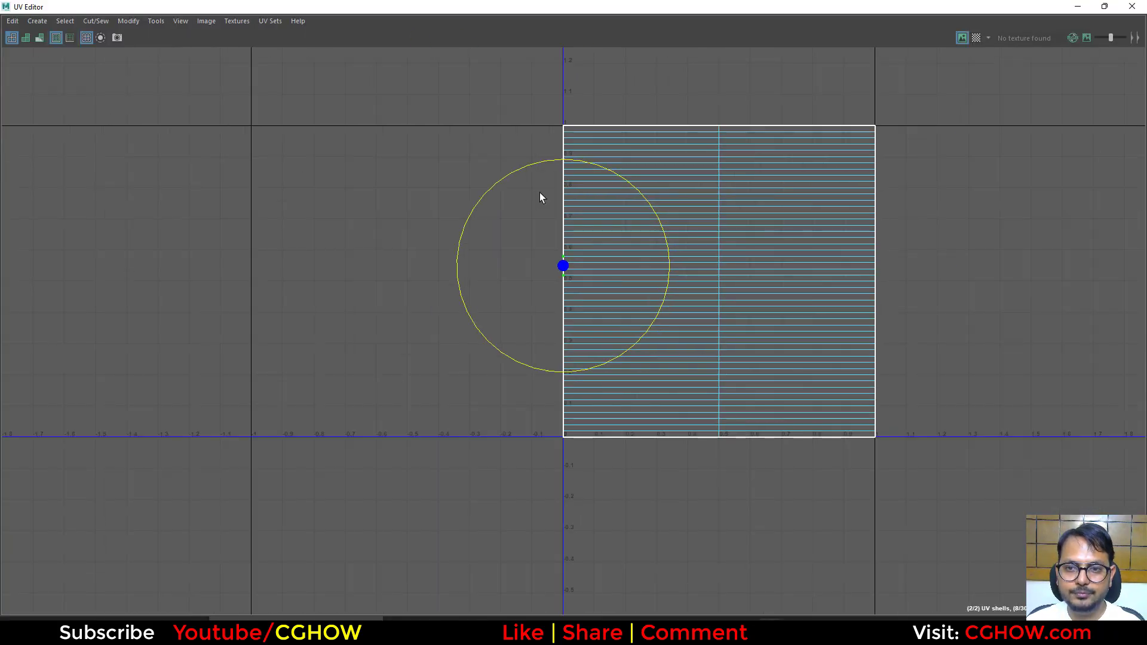
mouse_move(642, 155)
right_down()
mouse_move(667, 159)
mouse_move(660, 142)
right_up()
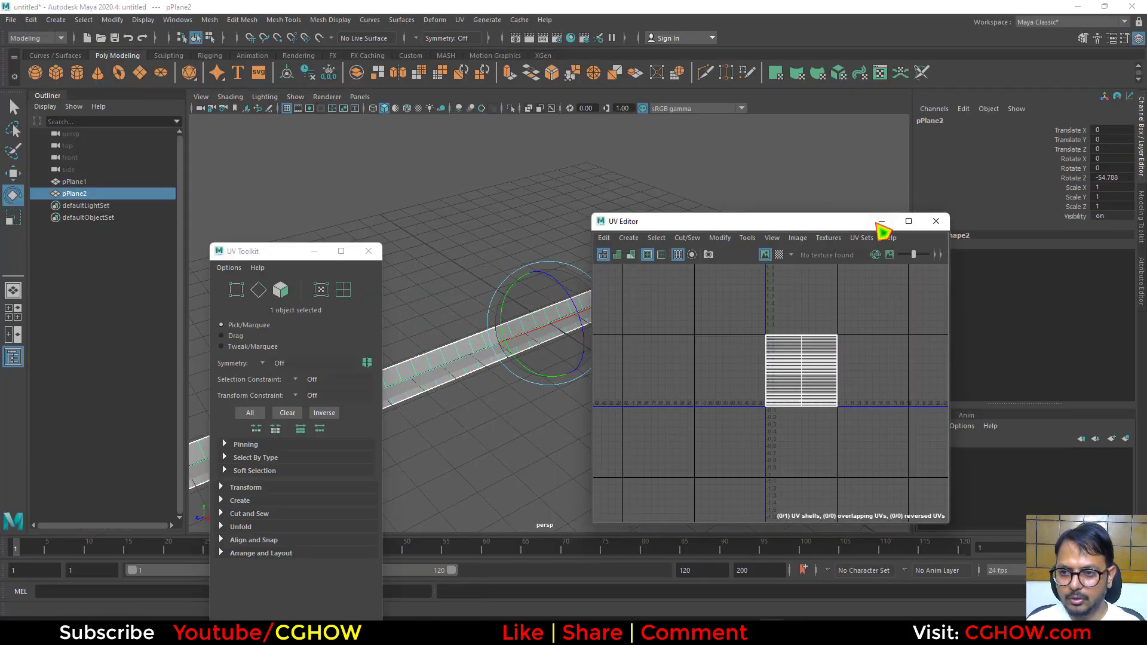
Step: Copy pPlane2's UVs into a new UV set and enlarge the UV Editor to work on that set
click(868, 238)
click(1028, 290)
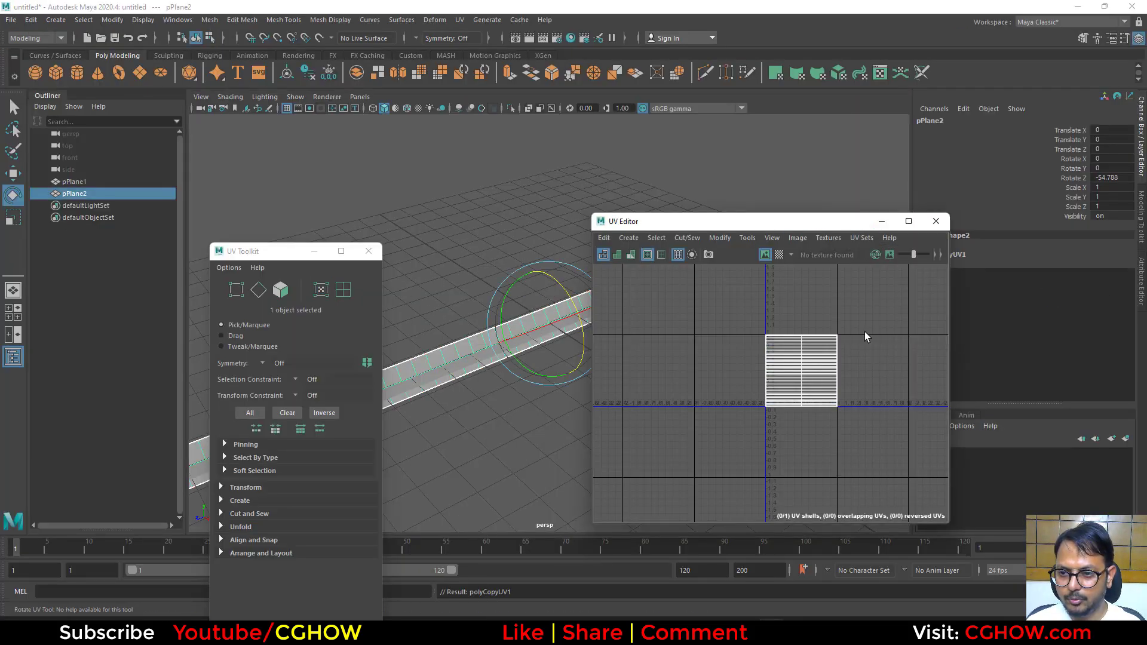
click(862, 238)
click(891, 371)
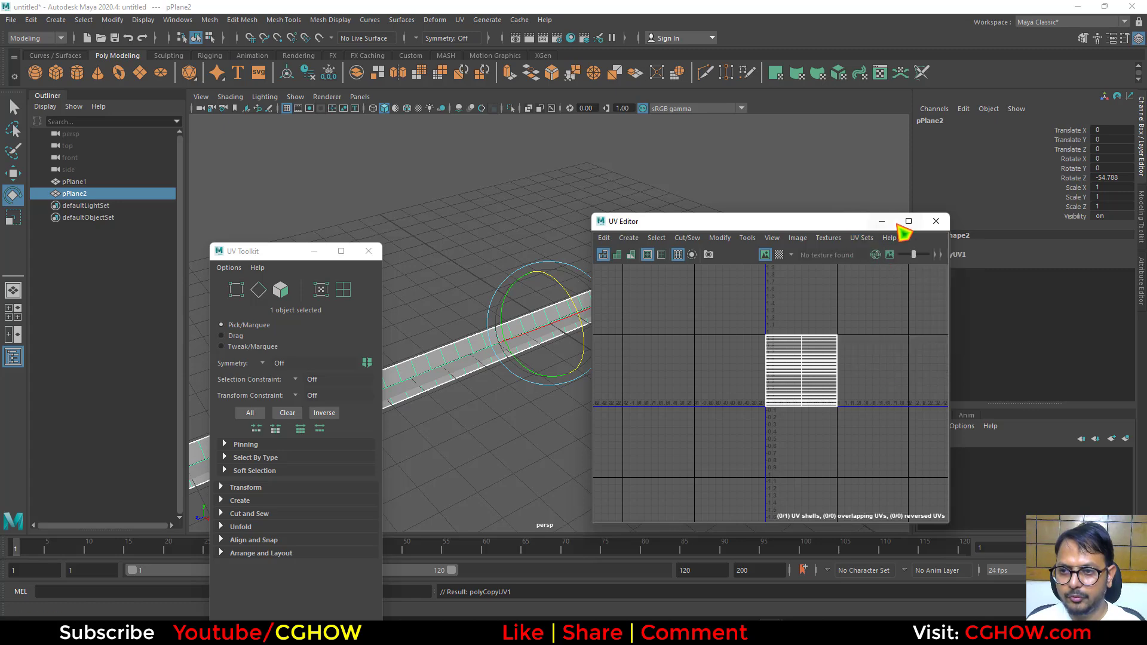
click(908, 221)
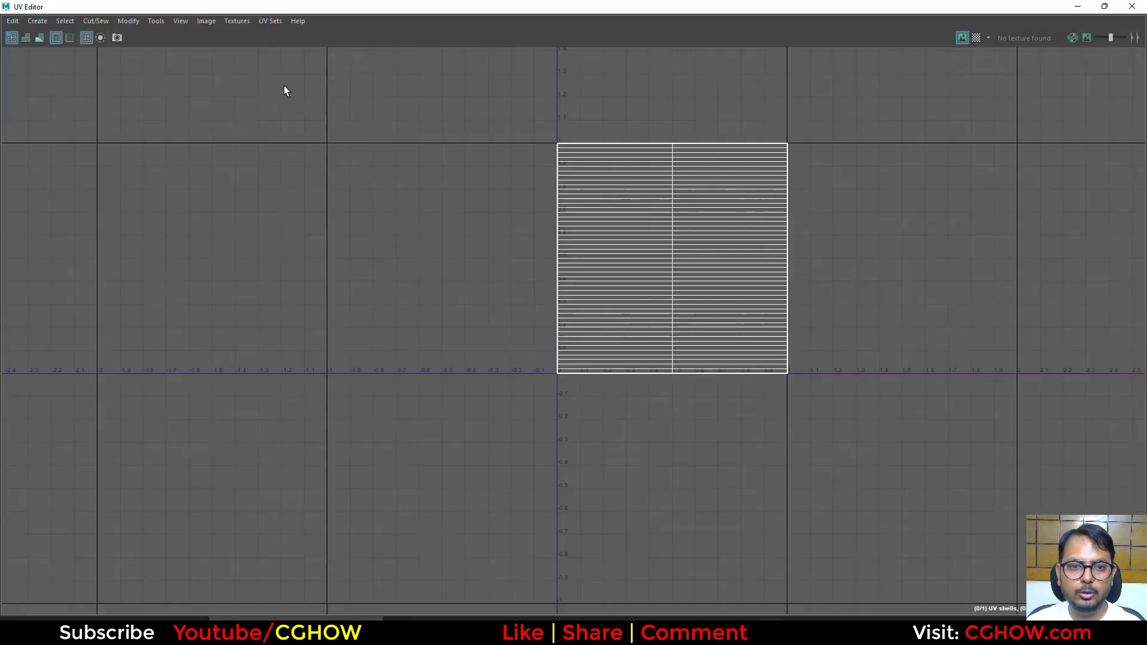
click(278, 20)
click(313, 154)
Step: Scale the mesh's UVs along U into a single vertical line at U 0.5, and close the UV Editor
right_drag(649, 208, 710, 210)
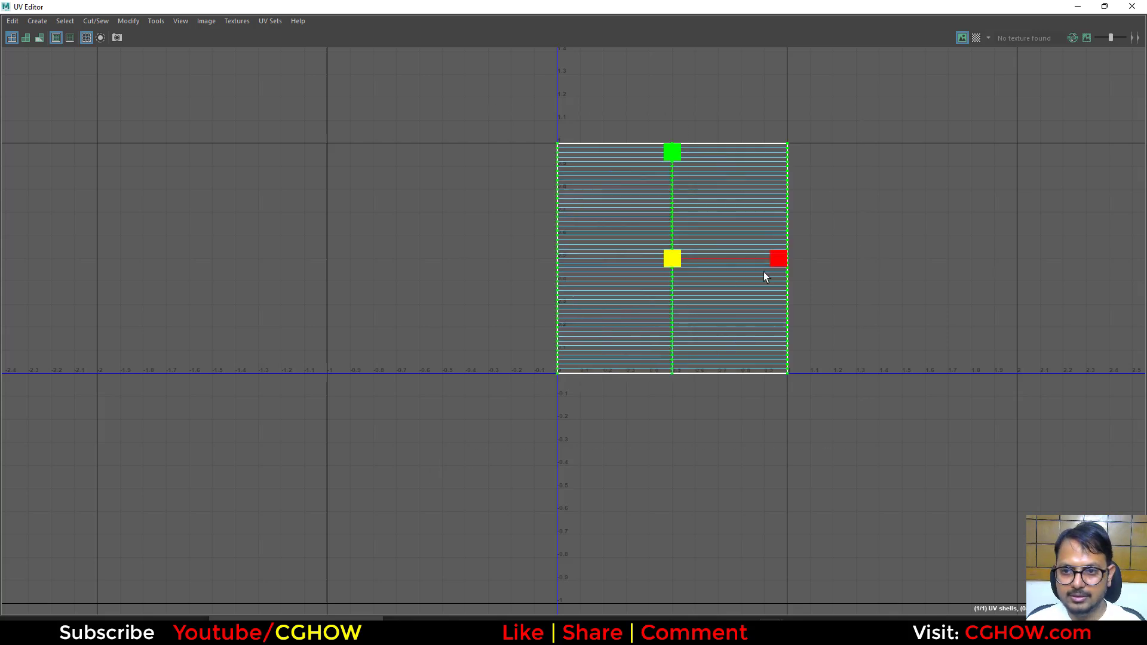
drag(779, 263, 666, 279)
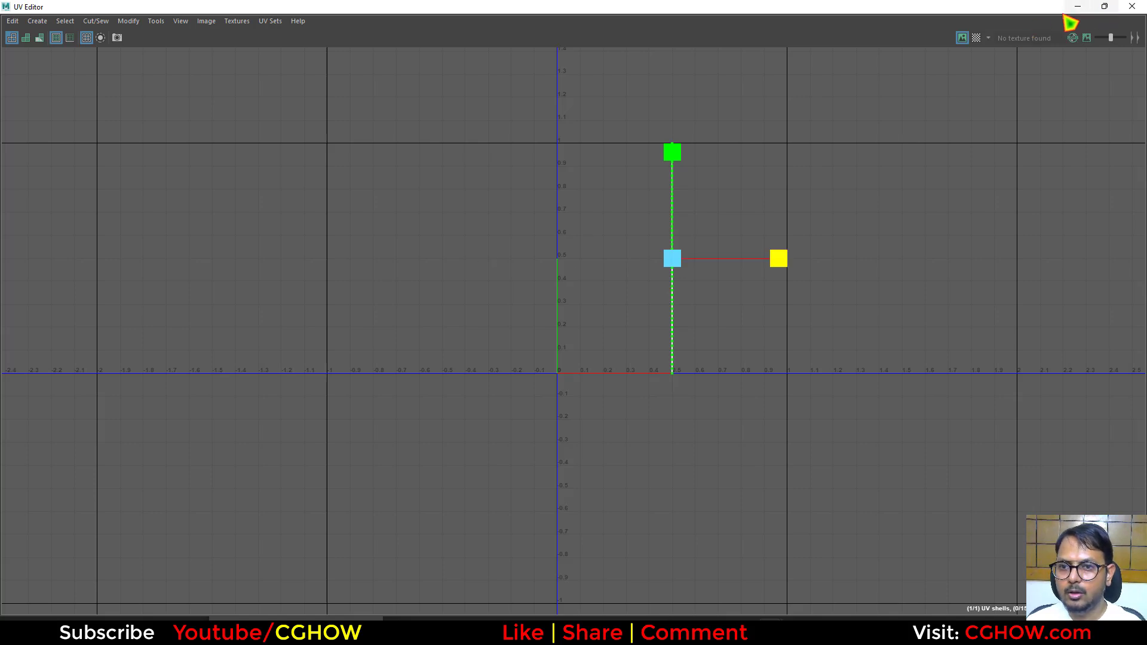
key(f)
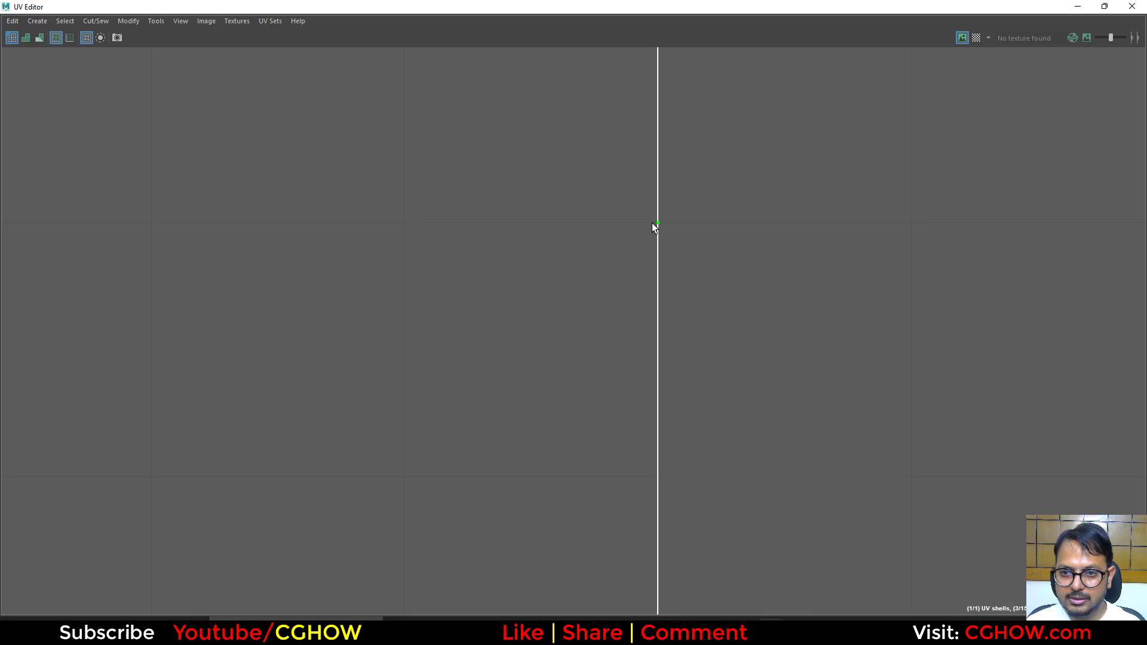
scroll(720, 266, down, 5)
scroll(724, 289, down, 3)
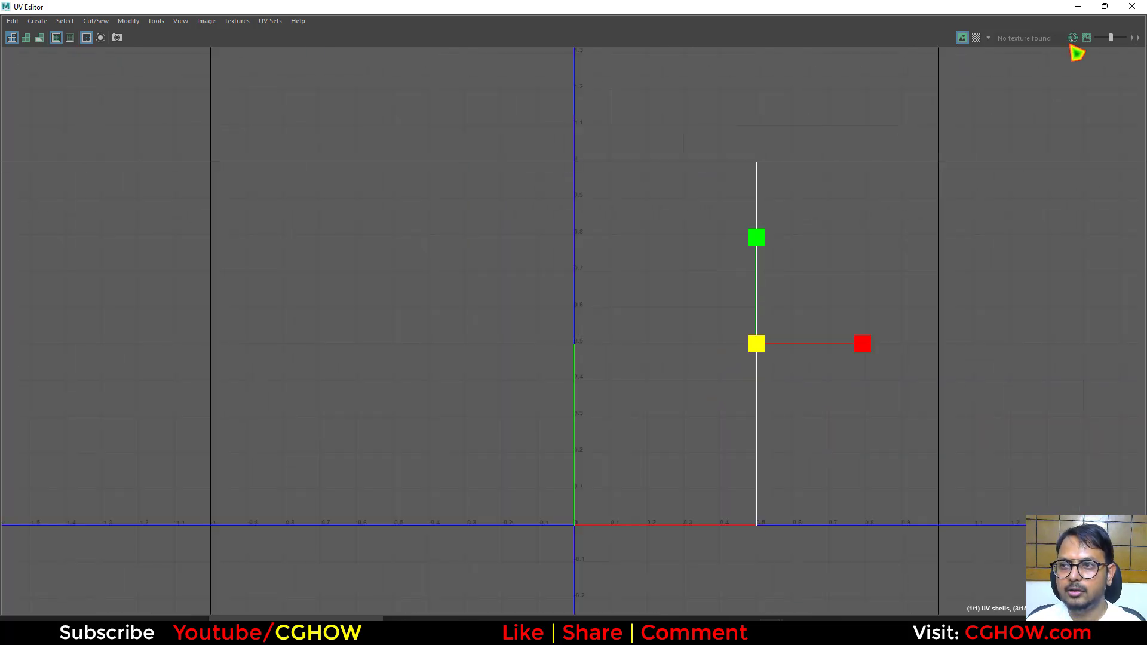
click(1128, 7)
Step: Export the selected mesh to the Desktop as an FBX file named cross_ribbon
right_drag(635, 273, 692, 256)
click(8, 22)
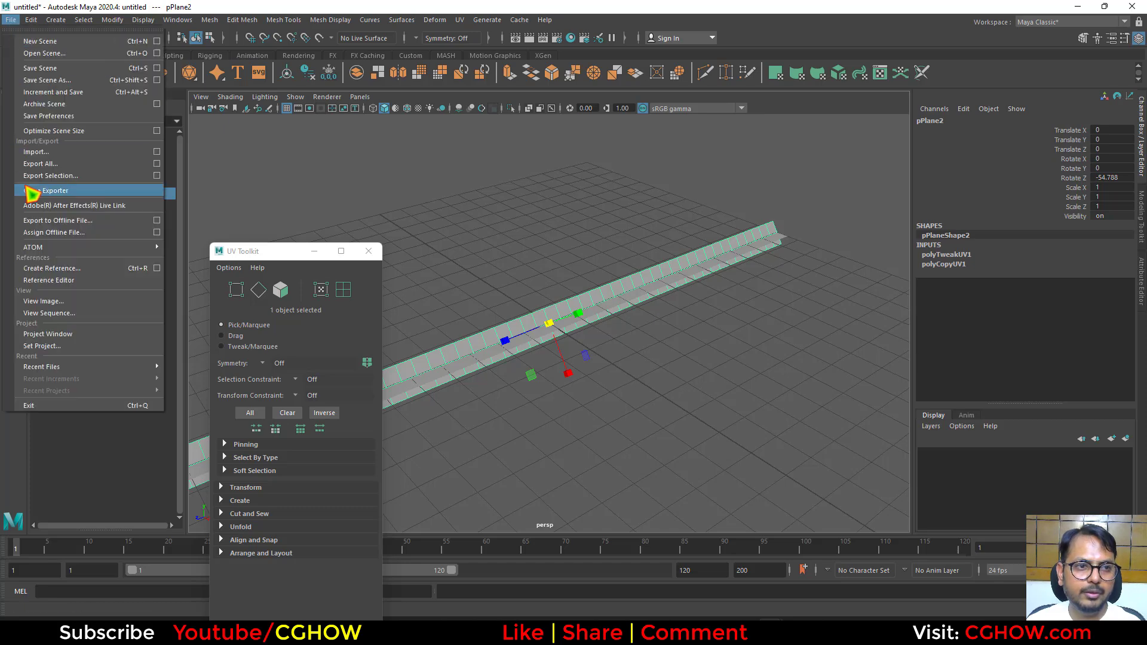
click(82, 177)
click(268, 255)
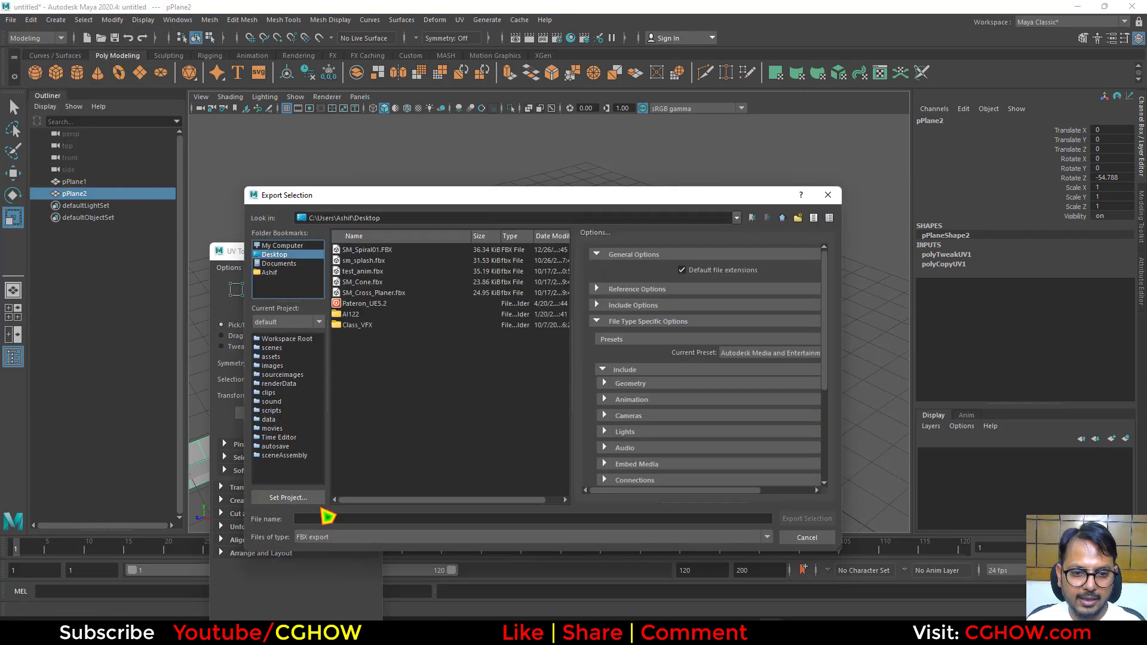
click(331, 518)
text(cross_ribbon)
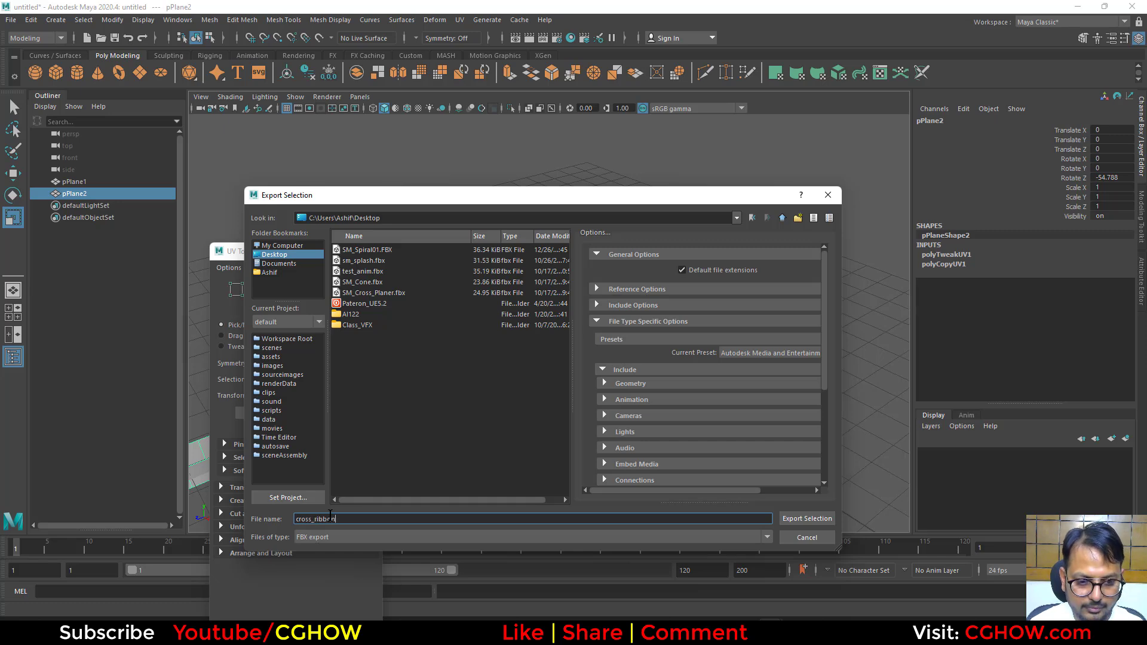
key(Return)
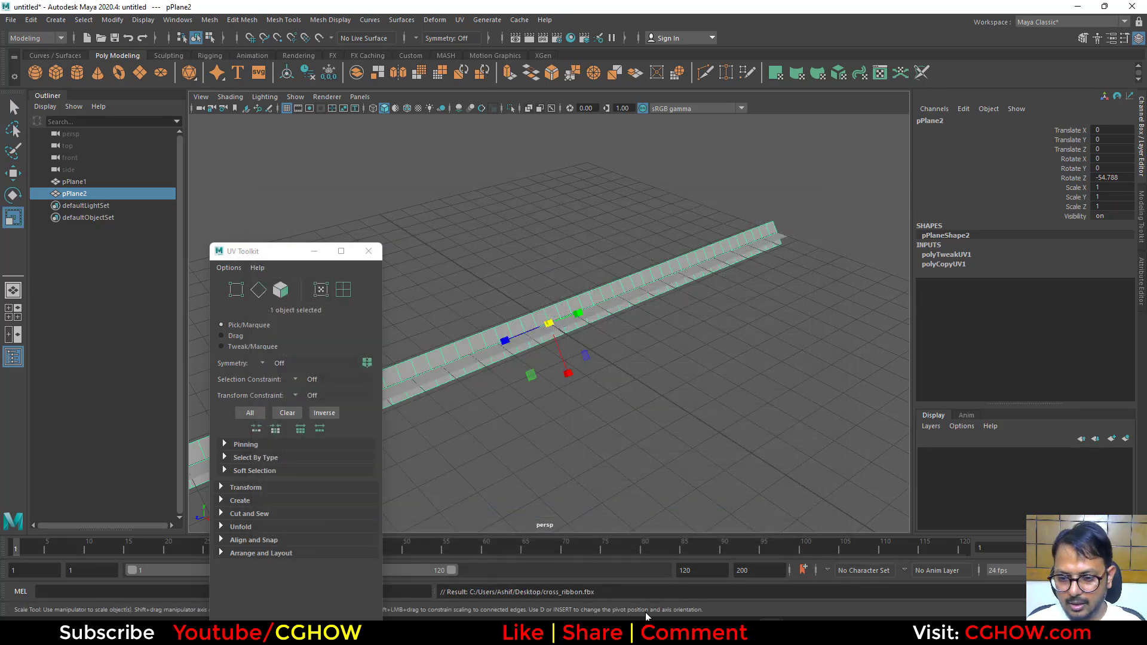
Step: Switch to Unreal Engine and locate the NS_Ribbon asset's Ribbon folder in the content browser
click(764, 563)
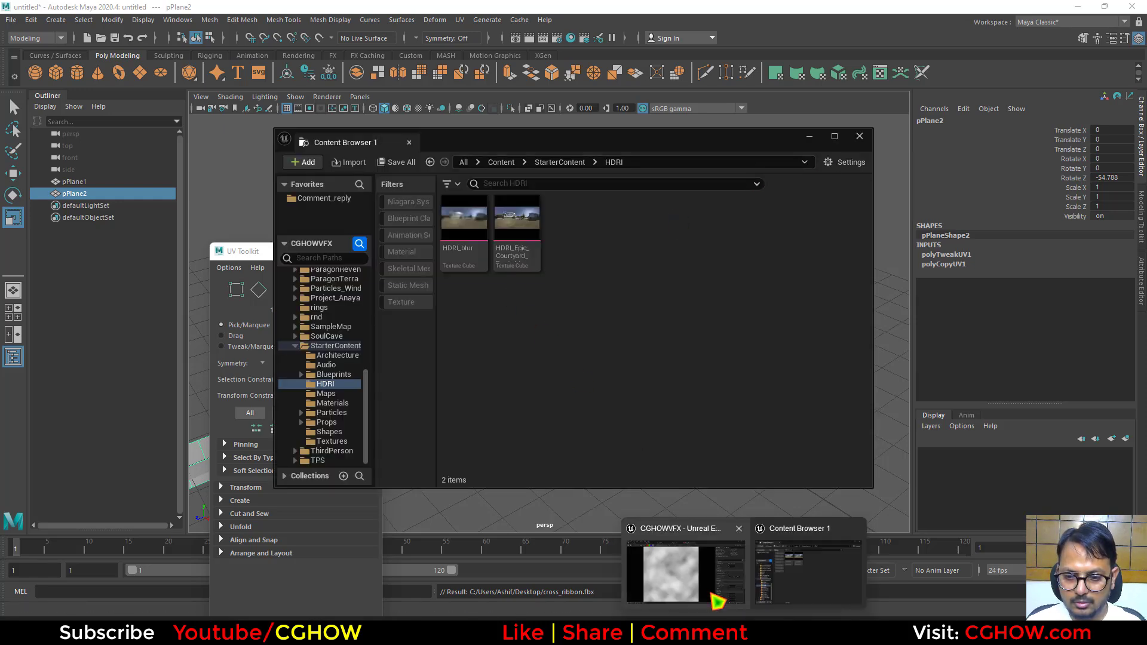
click(684, 558)
click(133, 27)
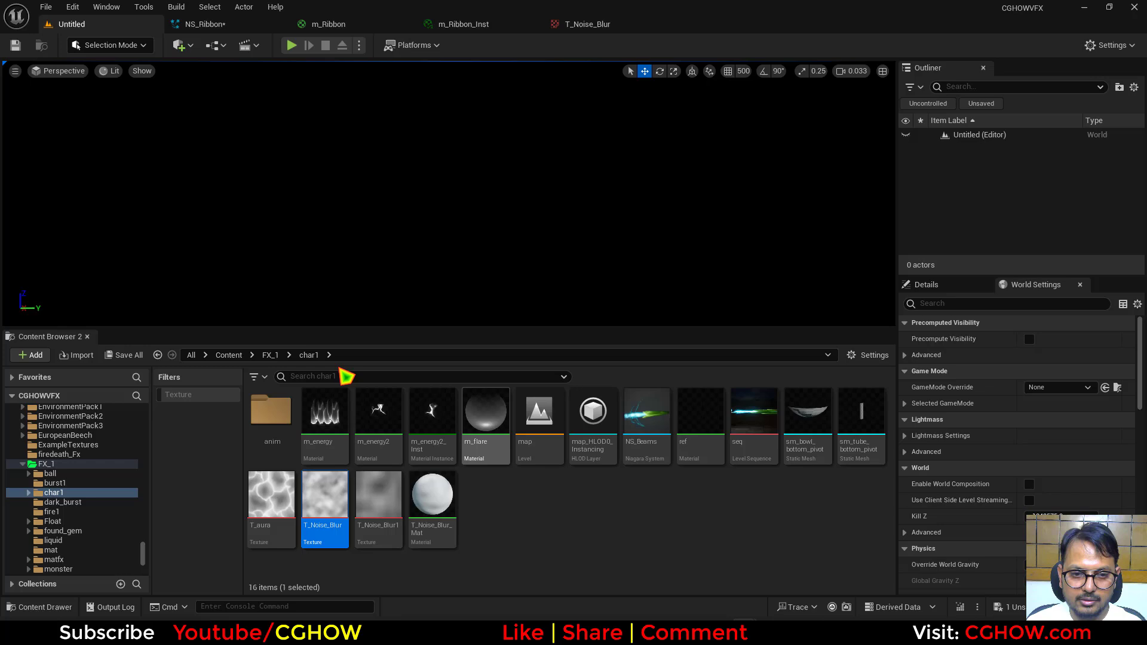
click(204, 25)
click(40, 46)
Step: Import cross_ribbon.fbx from the Desktop into the Ribbon folder and dismiss the message log
right_click(495, 418)
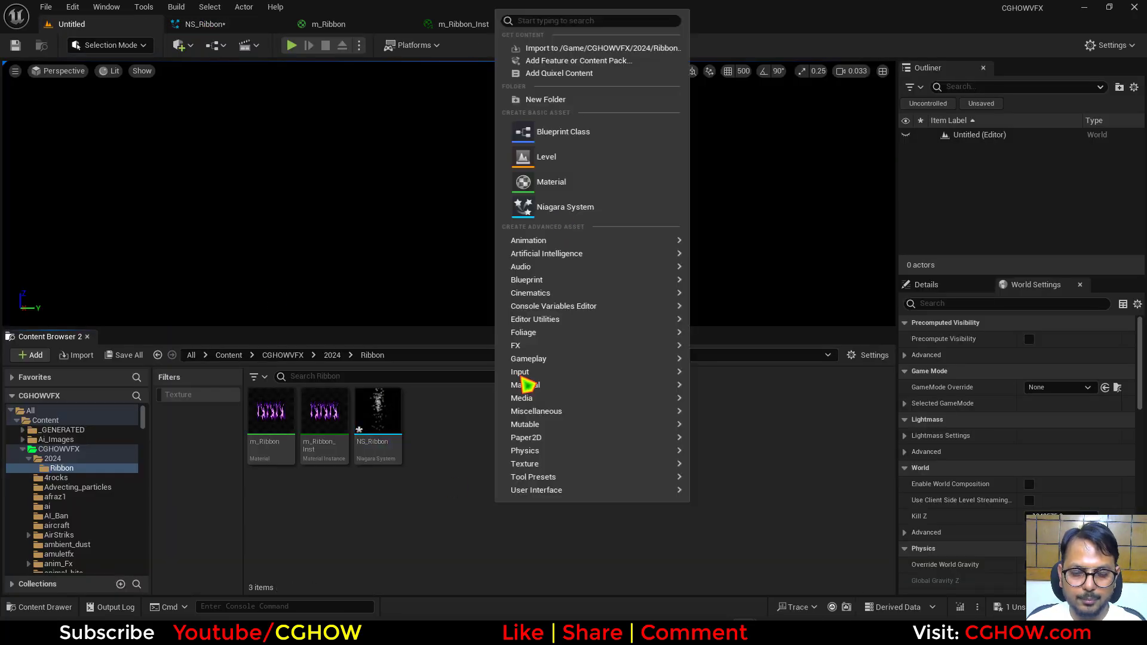
click(591, 47)
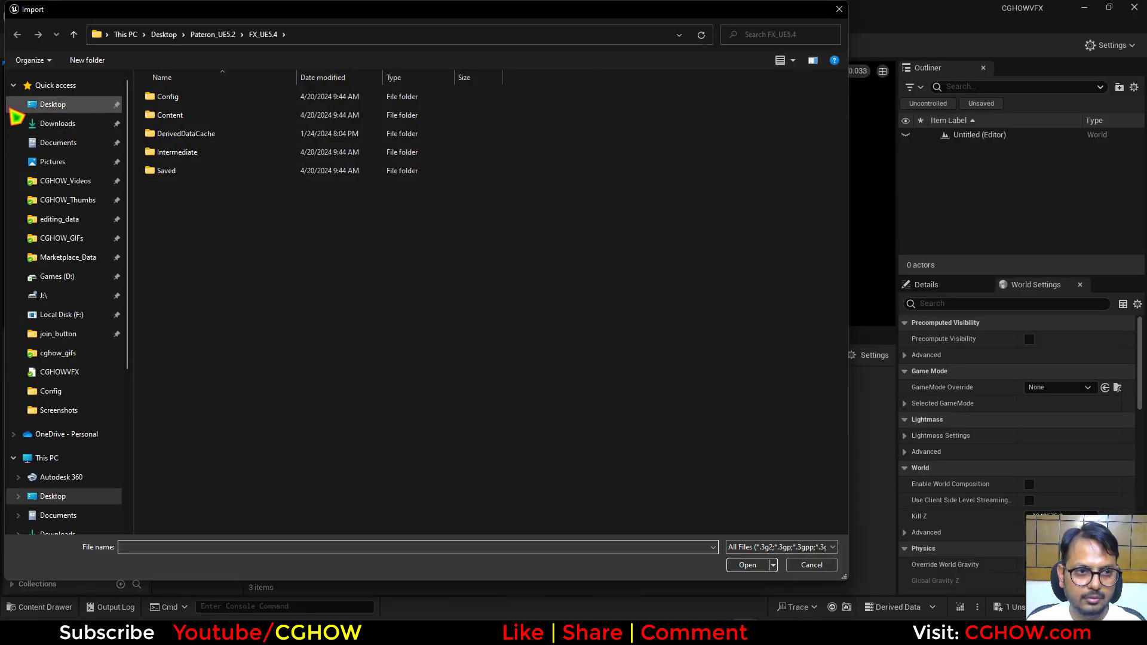
click(52, 104)
double_click(371, 111)
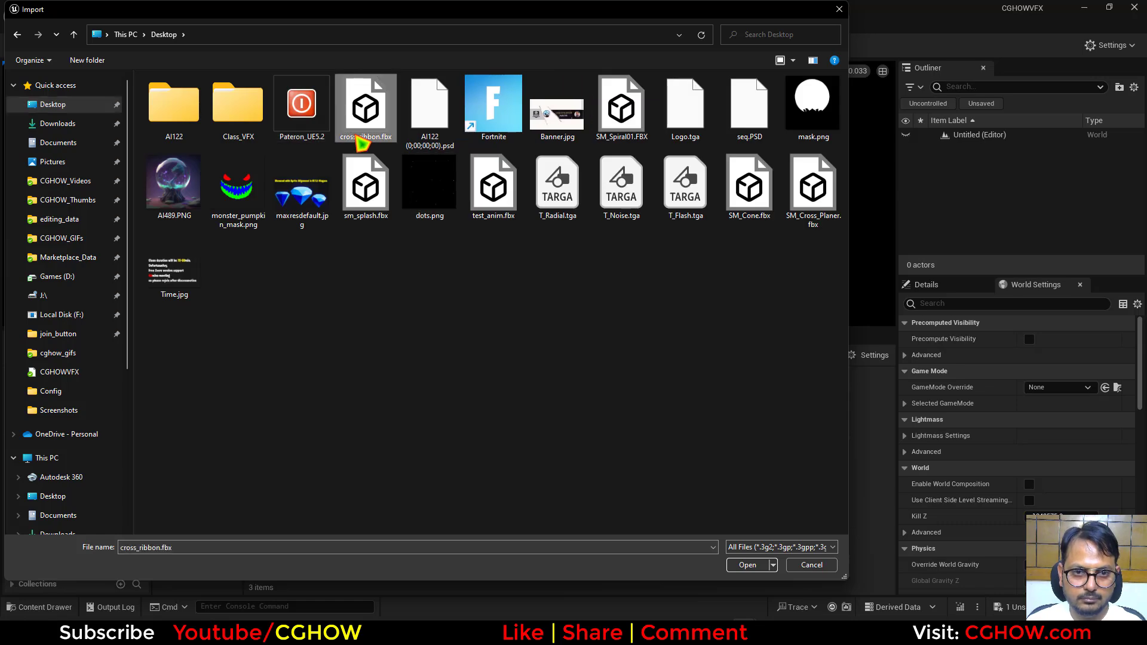
click(586, 538)
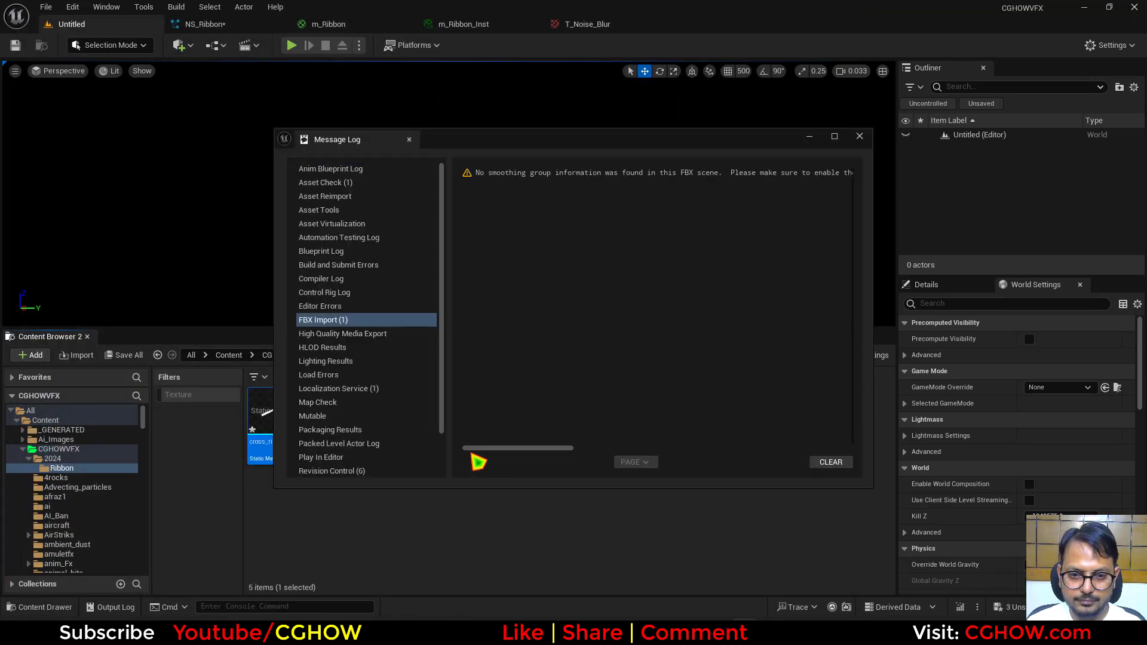
click(859, 137)
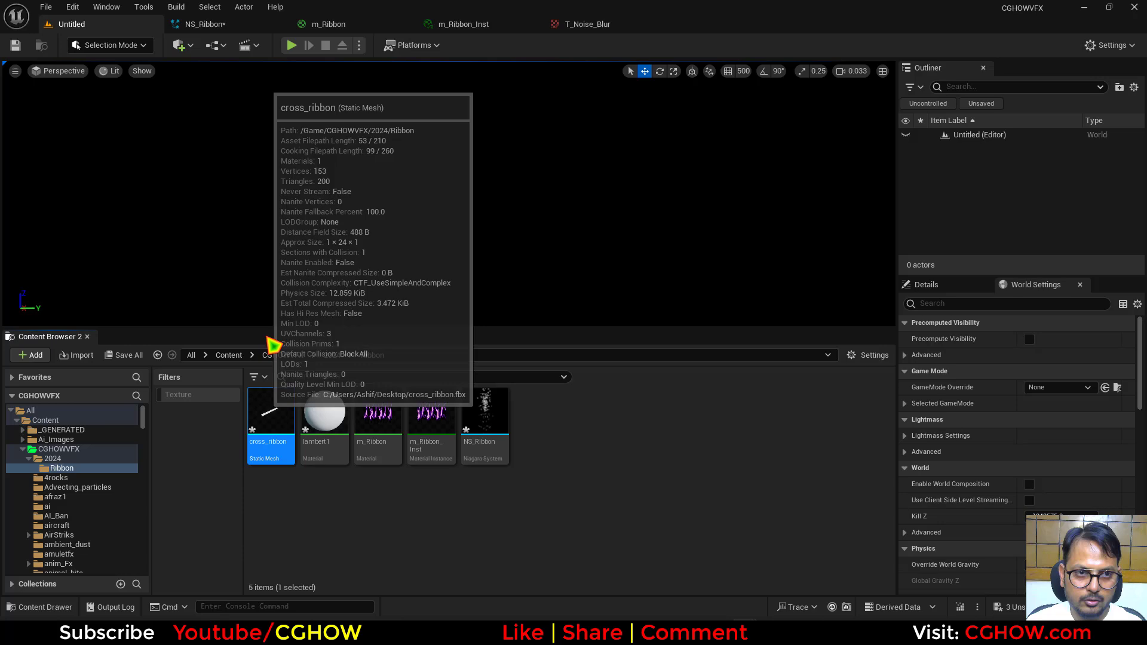
Step: Duplicate the Fountain emitter in the NS_Ribbon system
click(239, 25)
right_drag(286, 167, 161, 167)
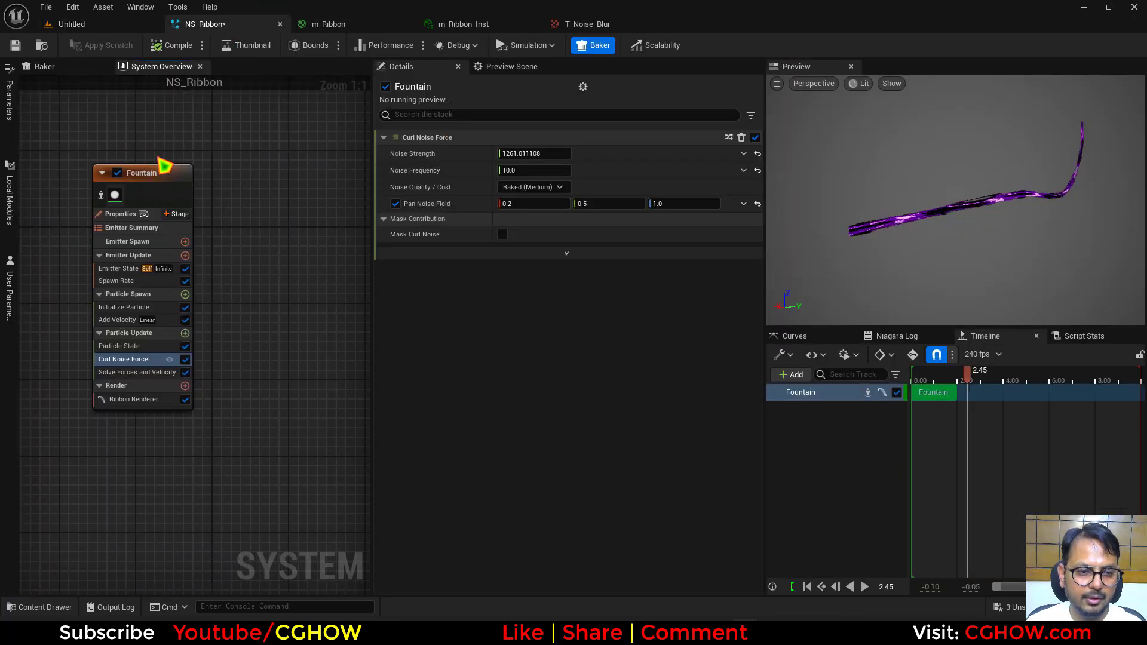
click(178, 190)
key(ctrl+d)
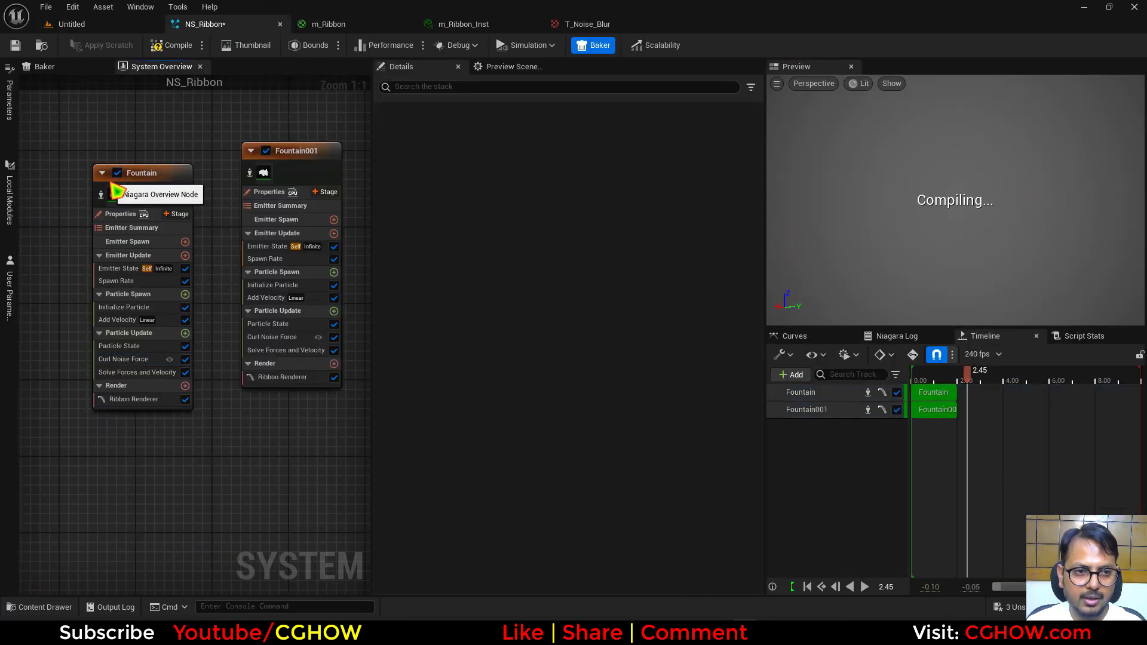
Step: Disable the original Fountain emitter and replace Fountain001's Ribbon Renderer with a Mesh Renderer
click(119, 174)
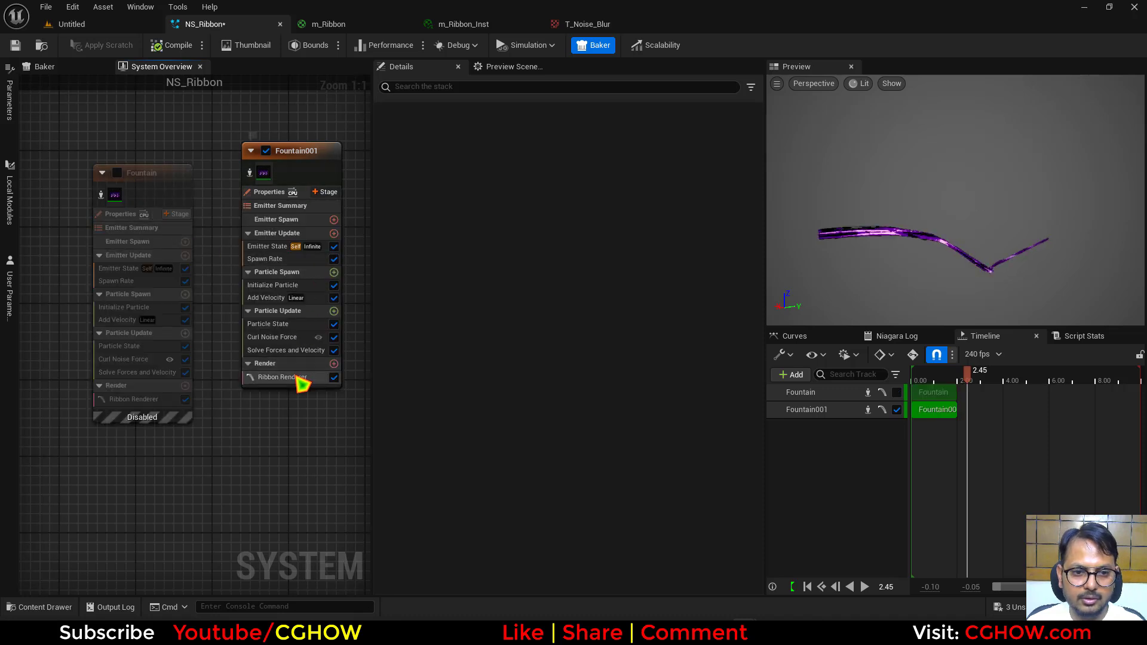
click(334, 363)
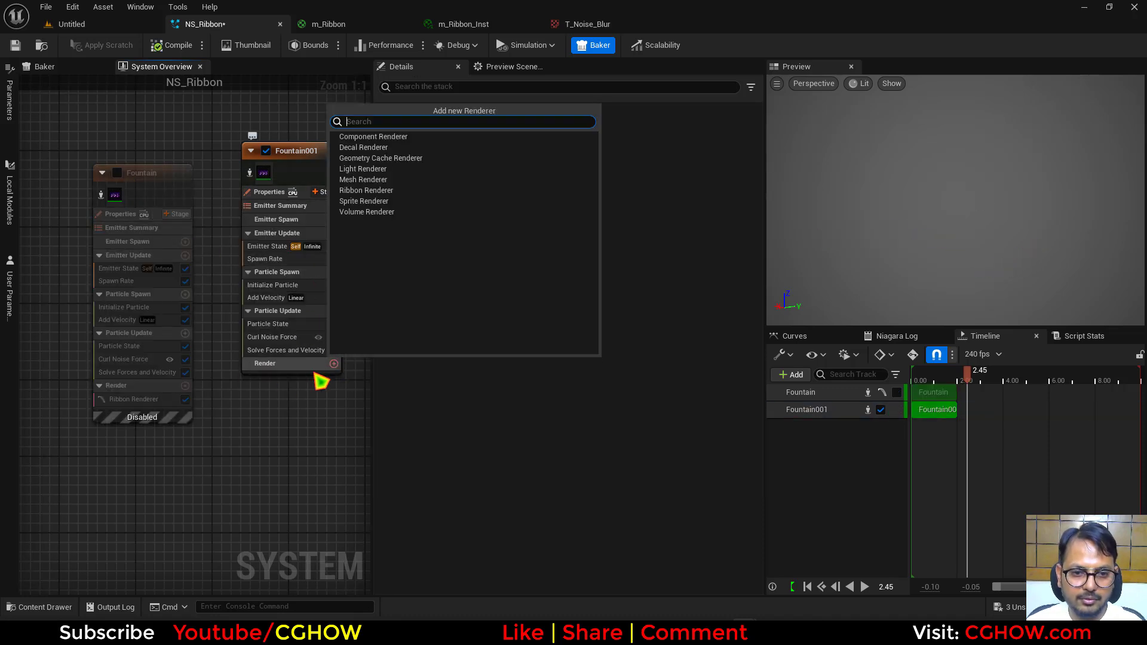
click(362, 179)
Step: Assign the cross_ribbon static mesh from the Ribbon folder to Fountain001's Mesh Renderer
click(276, 377)
click(390, 169)
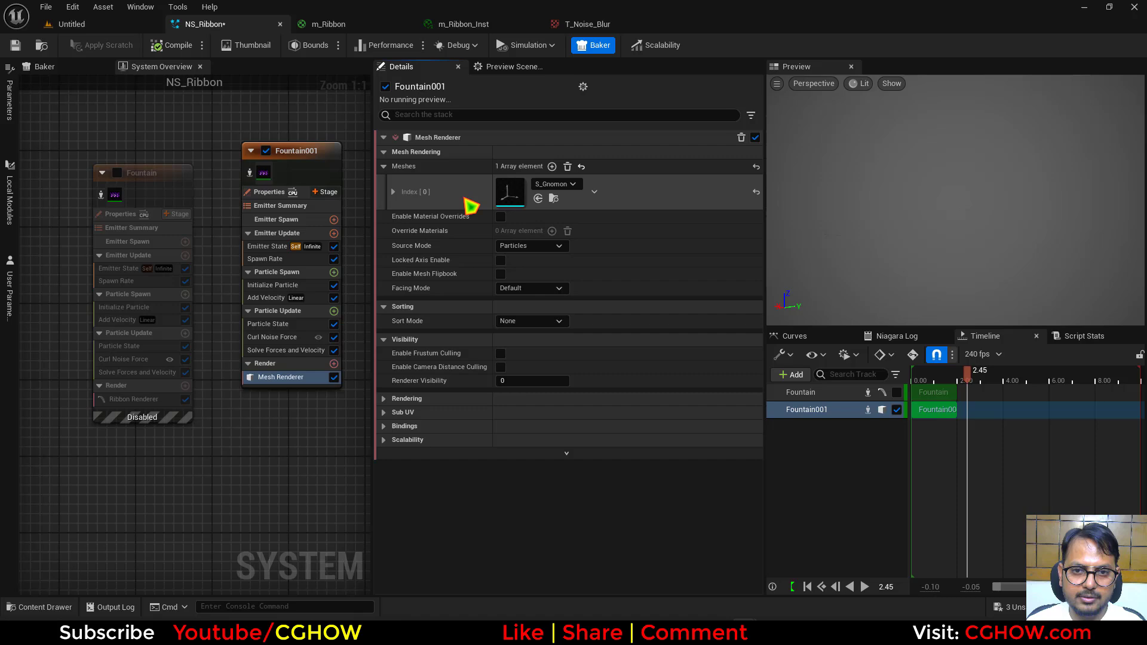
click(91, 25)
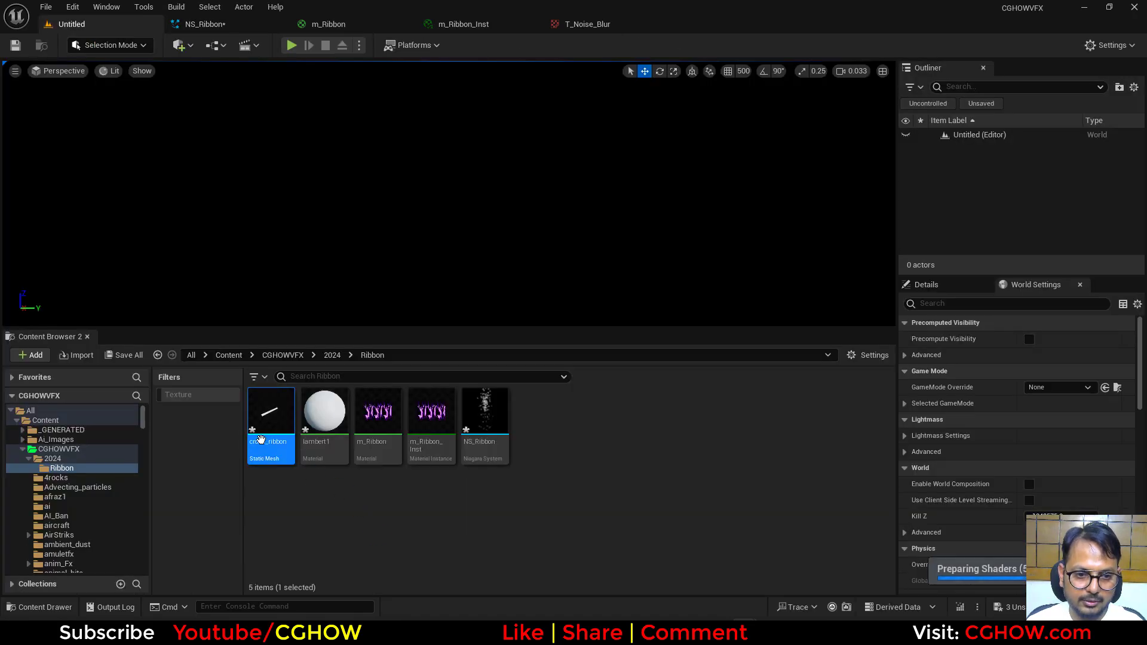
click(212, 24)
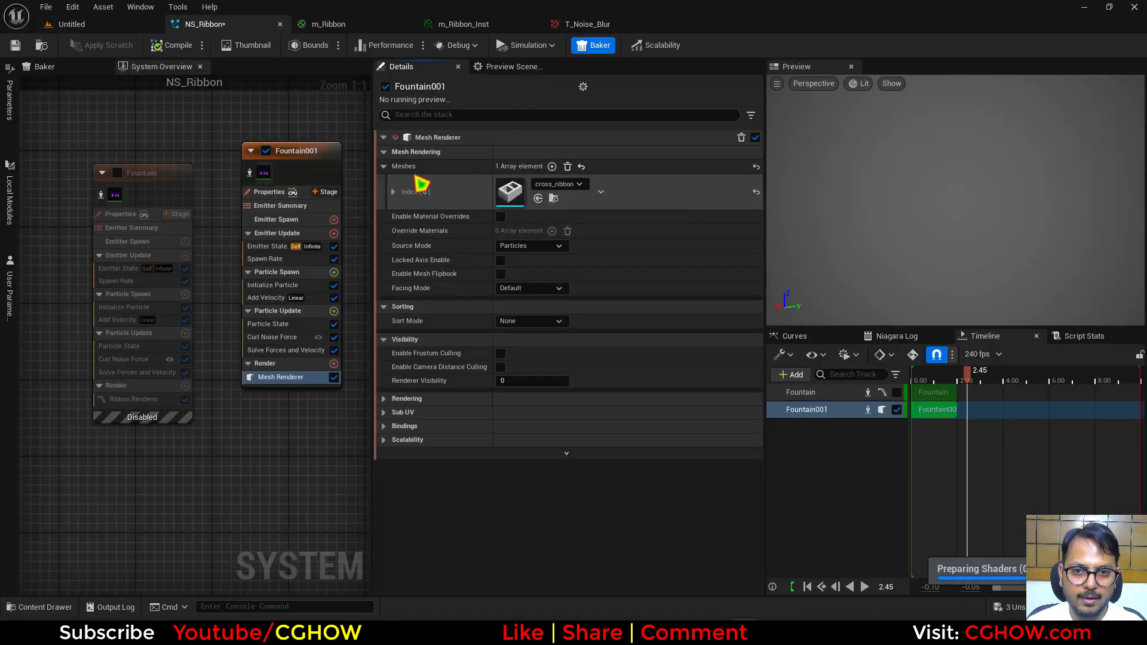
Step: Enable material overrides on the Mesh Renderer and add m_Ribbon_Inst as the explicit override material
click(431, 25)
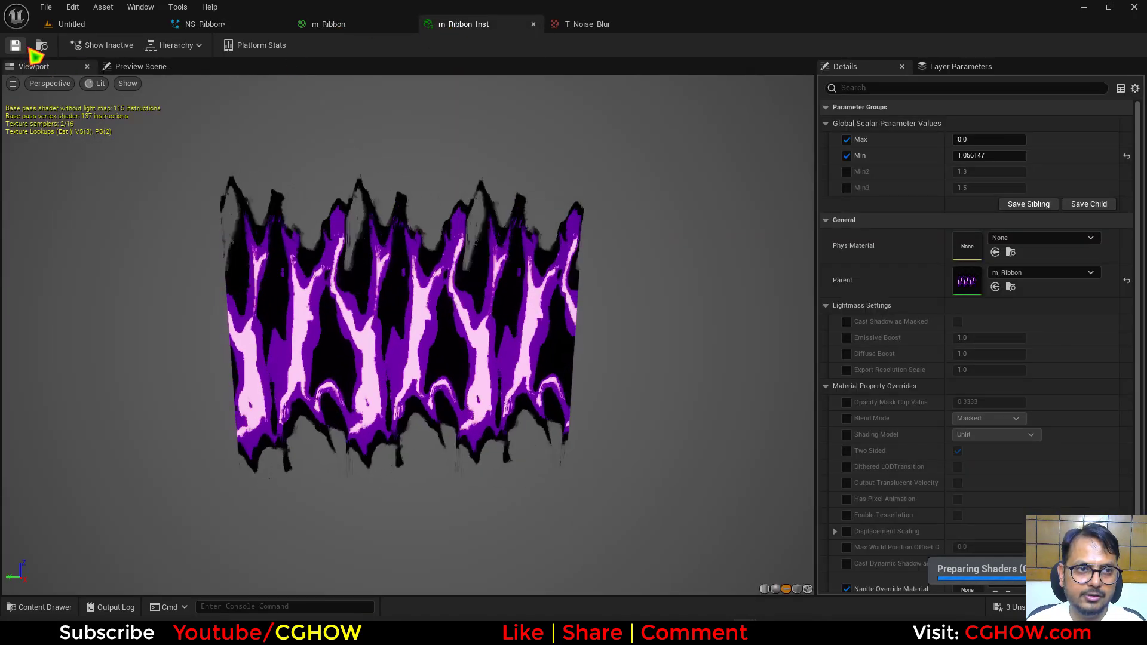
click(89, 26)
click(206, 26)
click(501, 216)
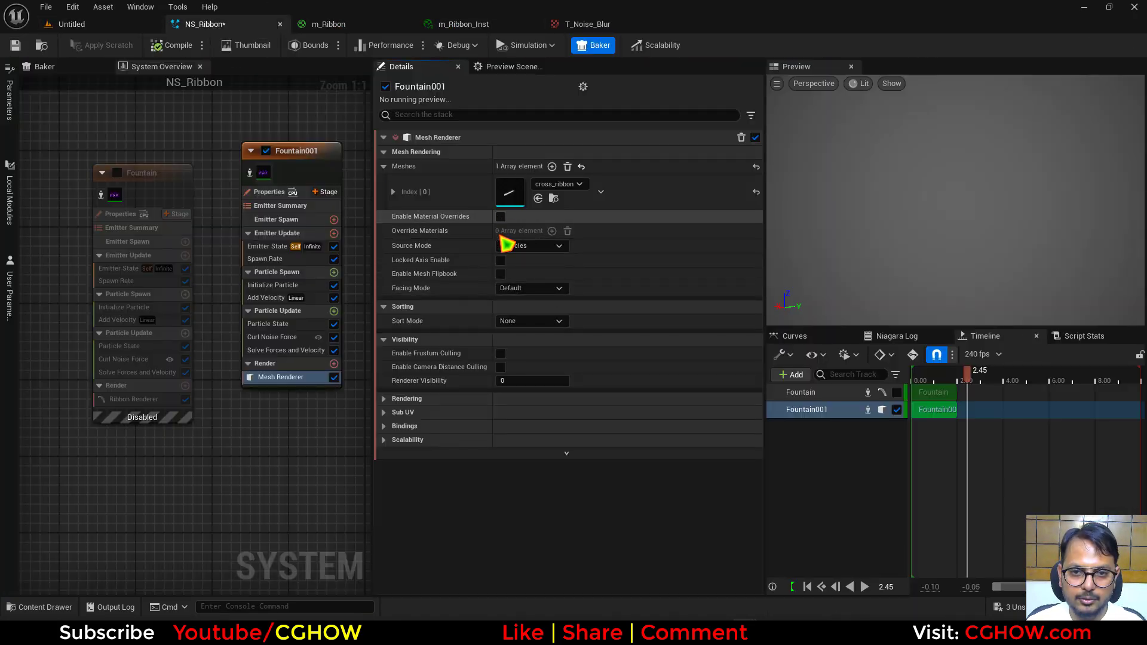
click(393, 191)
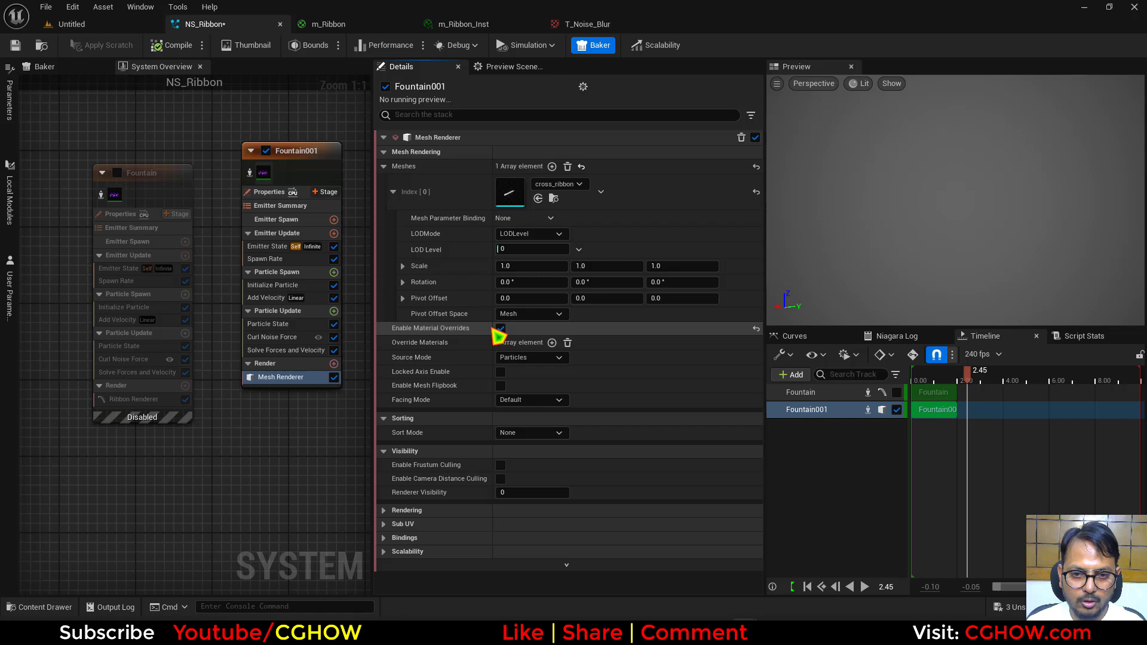
click(552, 342)
click(384, 343)
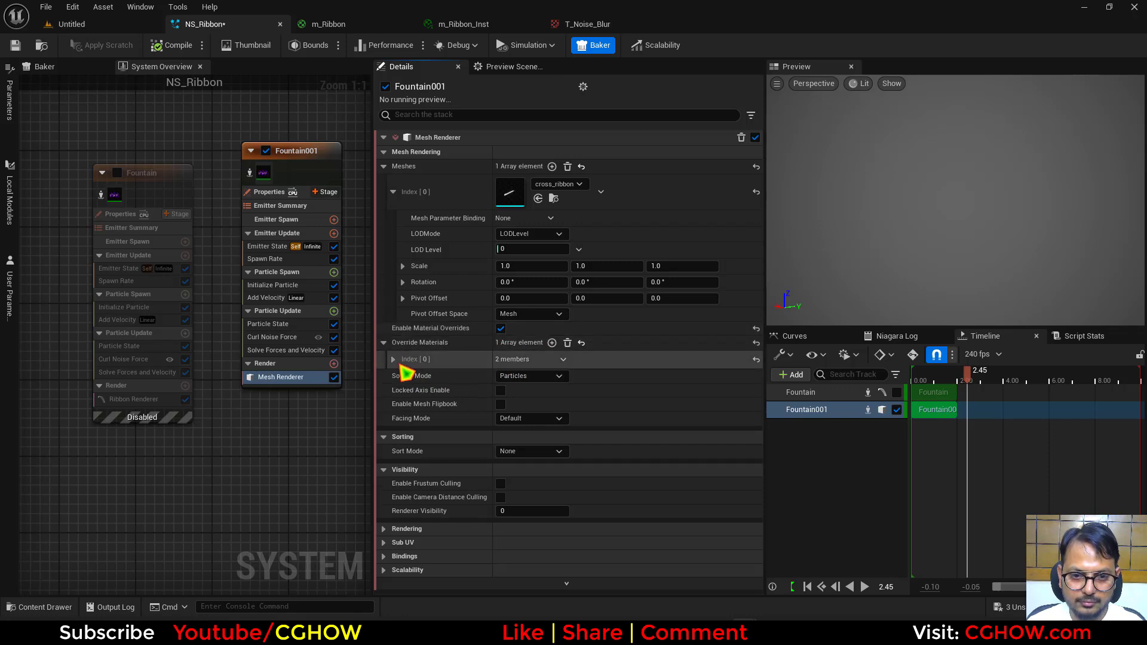
click(393, 359)
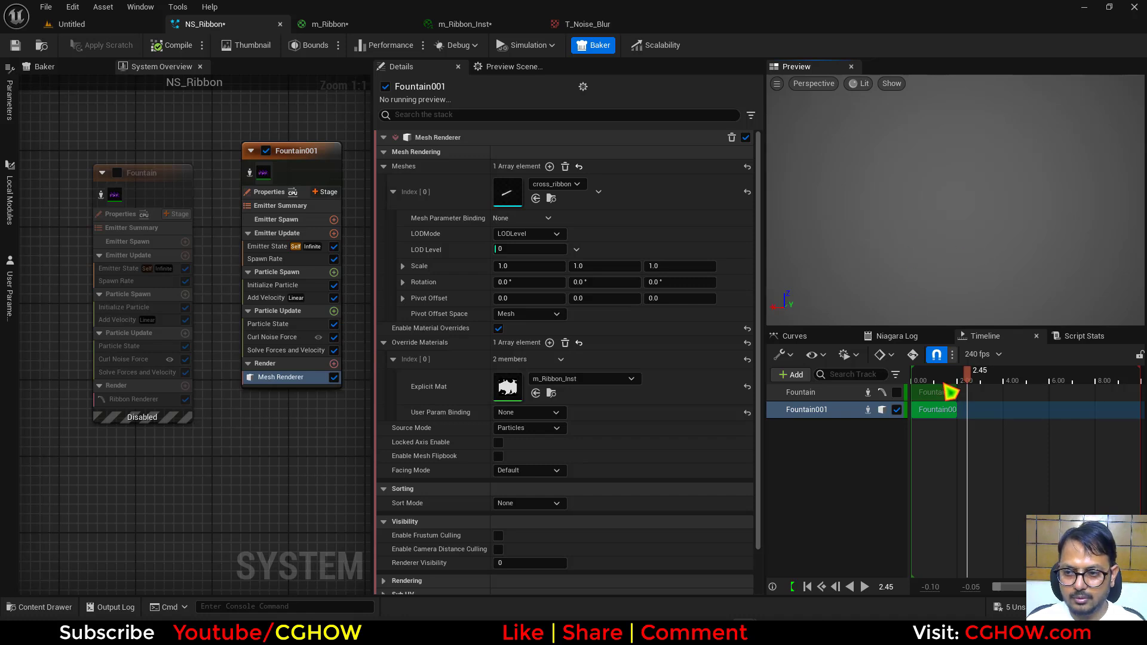
Step: Set Fountain001's Mesh Scale Mode to Uniform with a scale of about 16.93 and check the mesh in the preview at 0.50
click(273, 285)
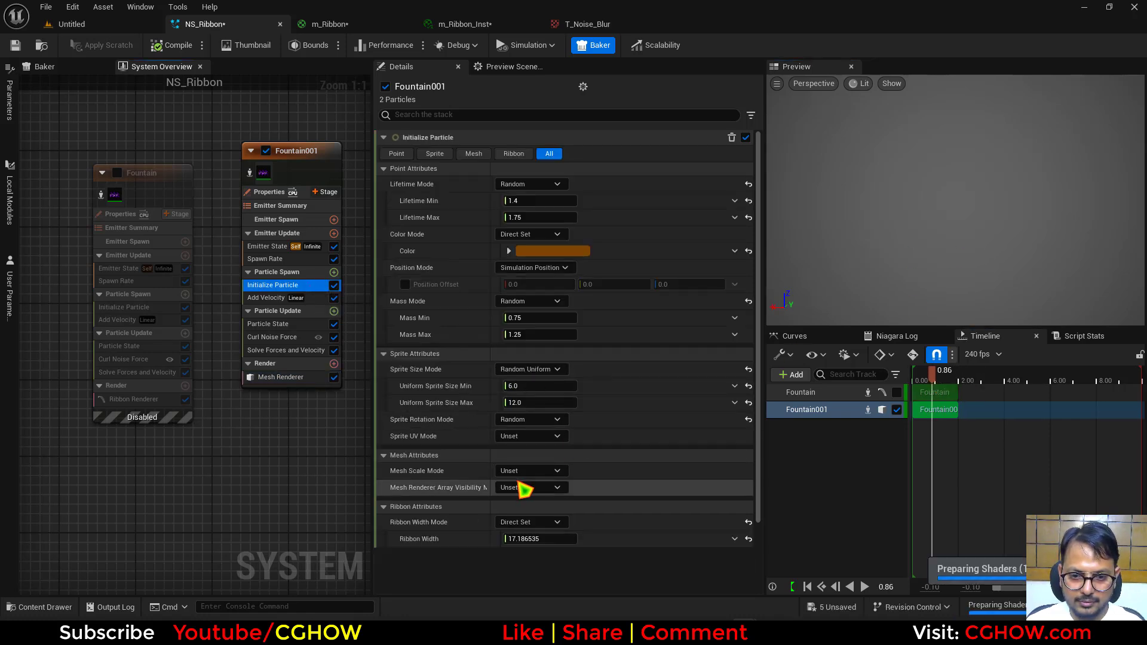
click(531, 472)
click(523, 500)
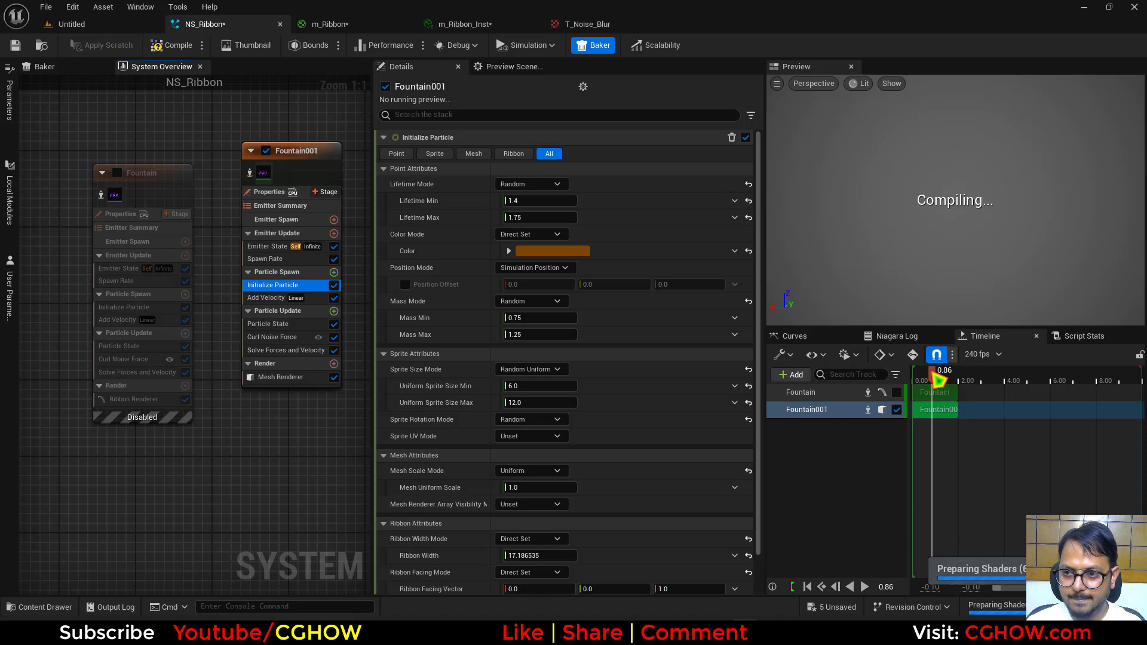
drag(942, 376, 924, 375)
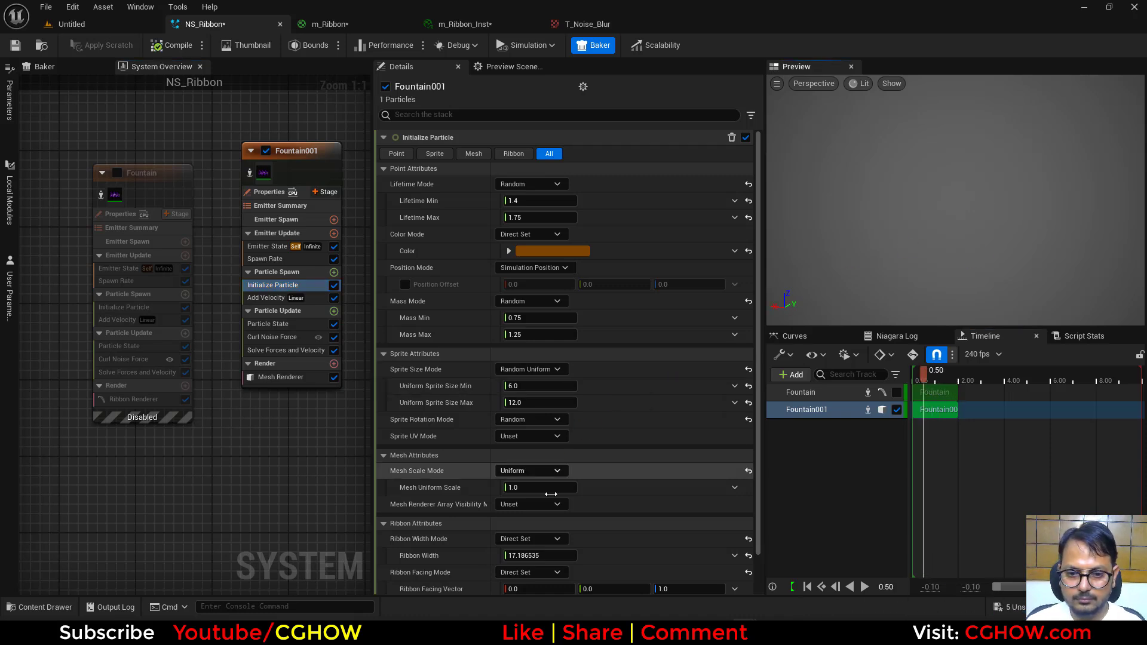
scroll(553, 576, down, 2)
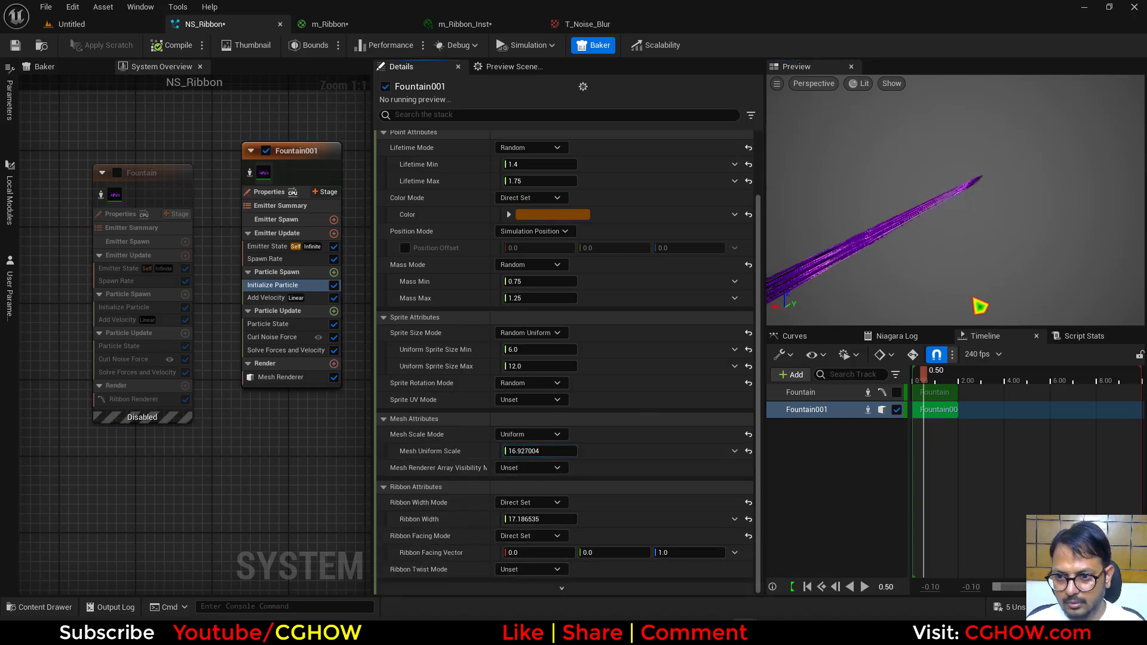
drag(980, 269, 954, 253)
right_drag(954, 253, 954, 287)
mouse_move(954, 263)
mouse_down()
mouse_move(942, 251)
mouse_move(971, 230)
mouse_move(955, 226)
mouse_up()
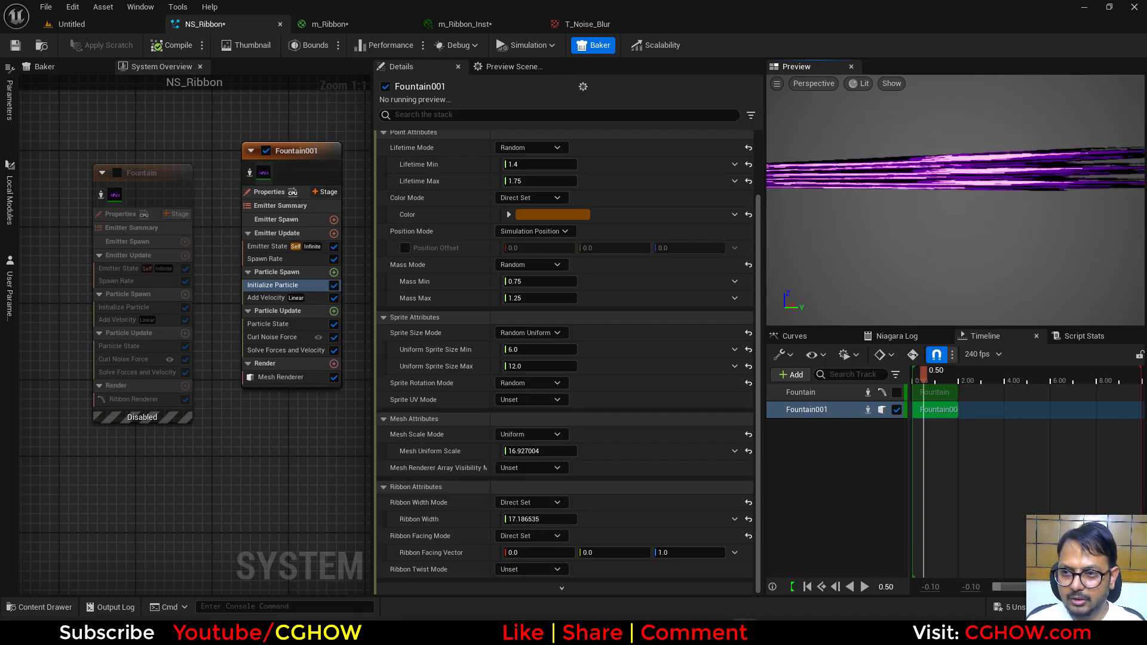
Step: Use the cross_ribbon mesh as the preview mesh of the m_Ribbon_Inst material instance and view it up close
mouse_move(770, 633)
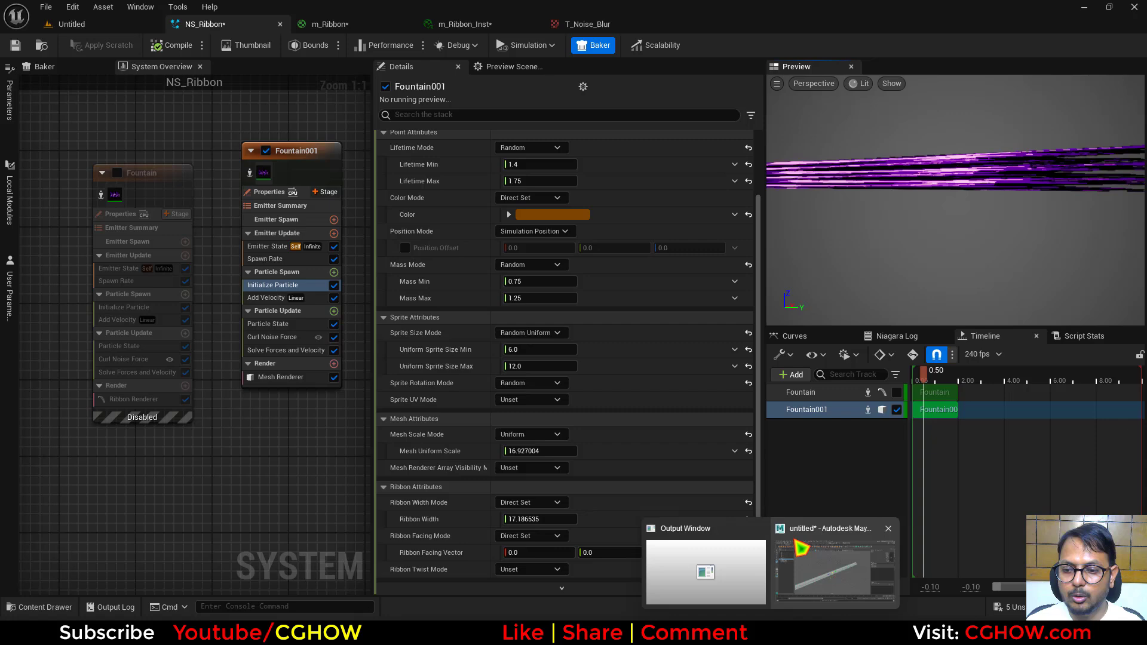
mouse_move(796, 550)
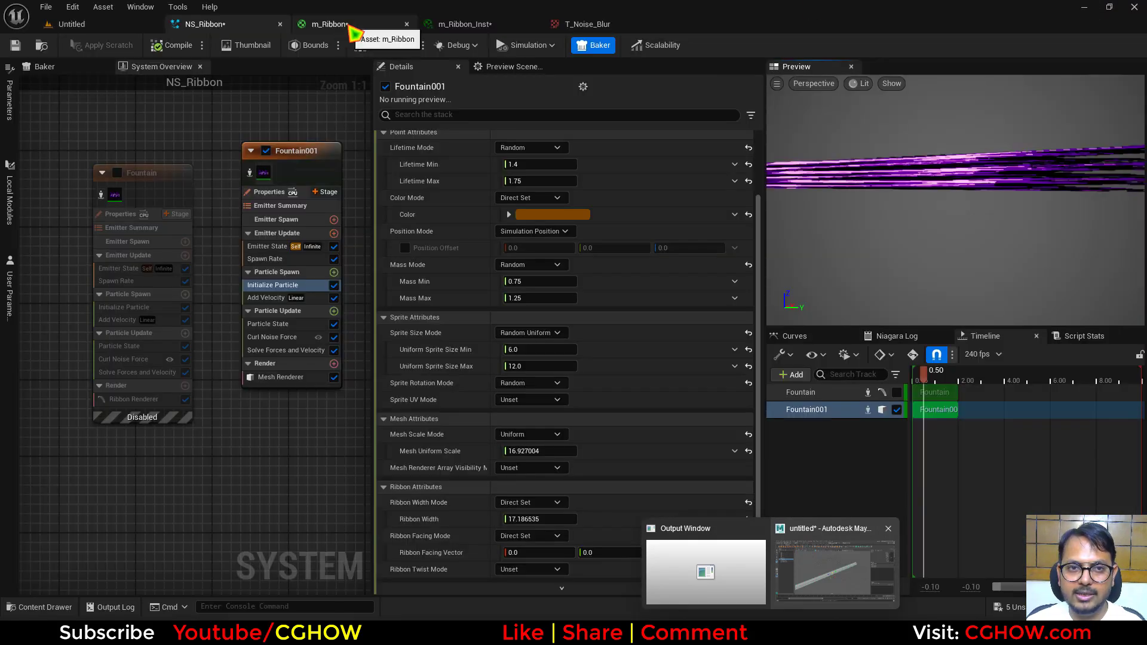
click(490, 25)
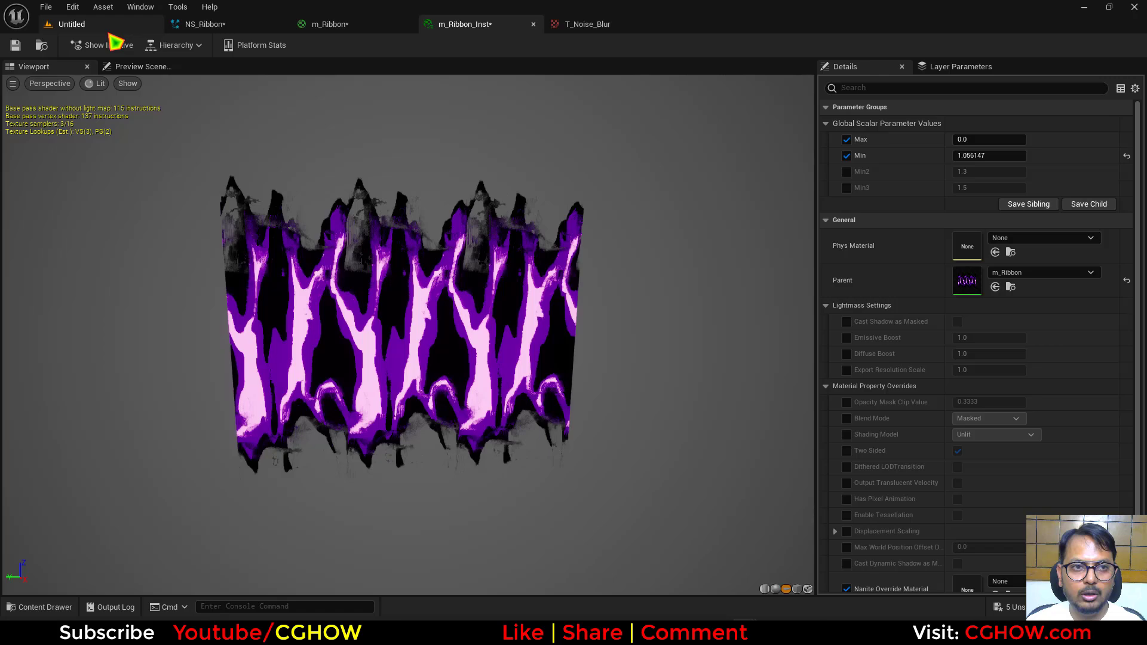
click(101, 25)
click(454, 24)
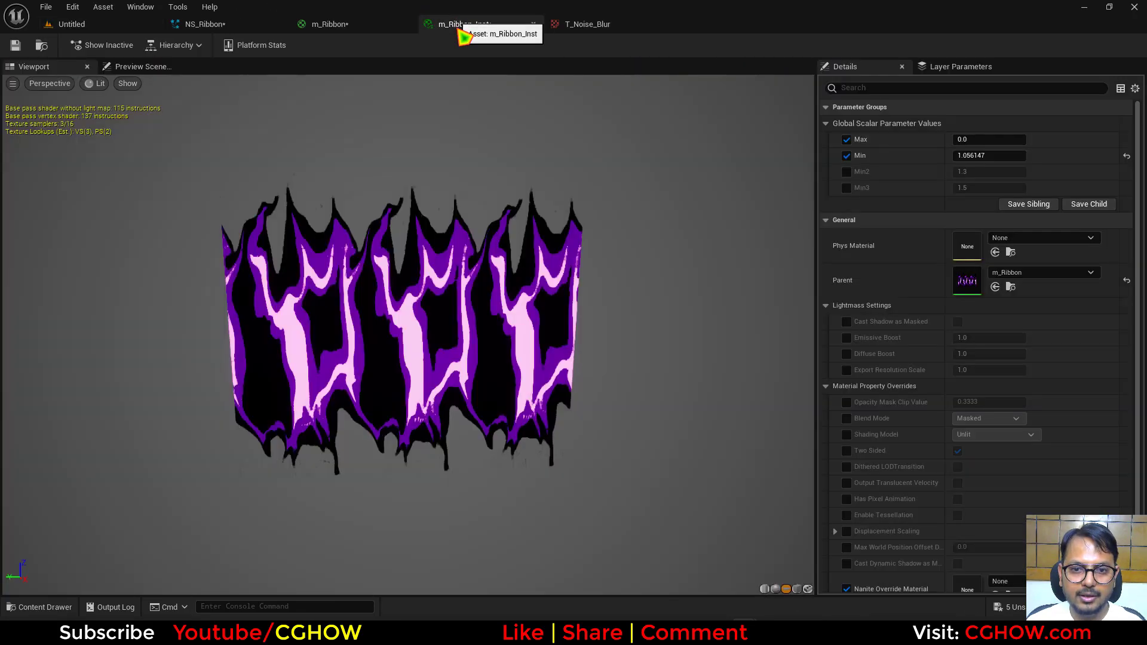
click(808, 589)
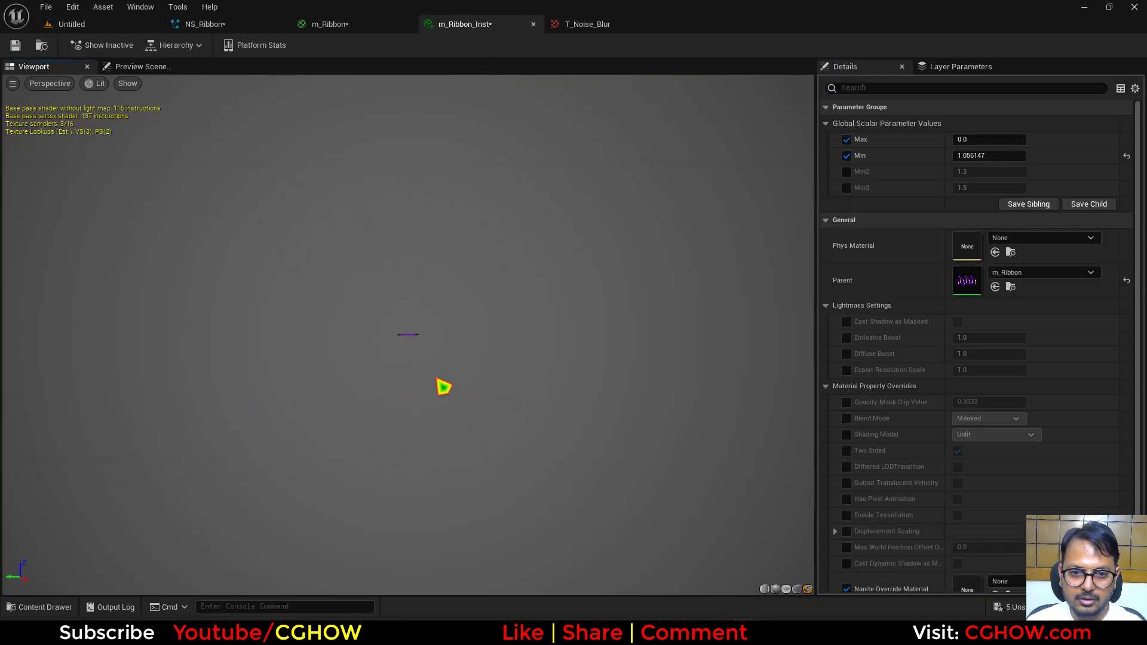
right_drag(408, 335, 408, 275)
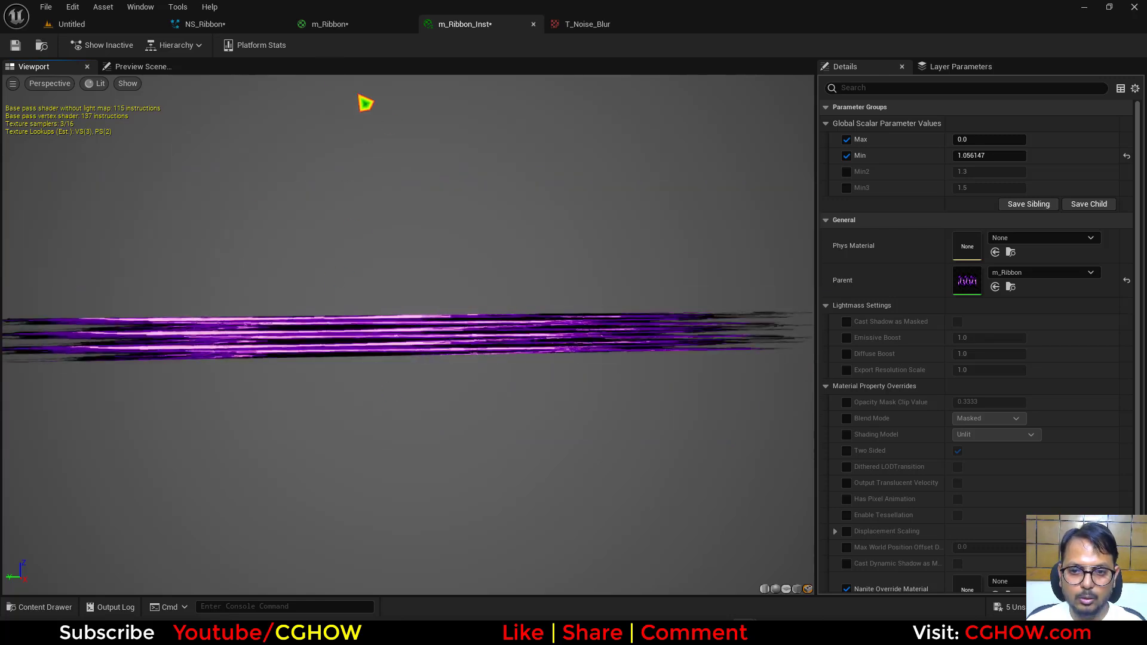
Step: In m_Ribbon, set the noise distortion Panner's speed to X 0, Y 1.5 and the main texture Panner's speed to X 0, Y 1.0
click(343, 24)
right_drag(616, 344, 622, 485)
scroll(679, 320, down, 1)
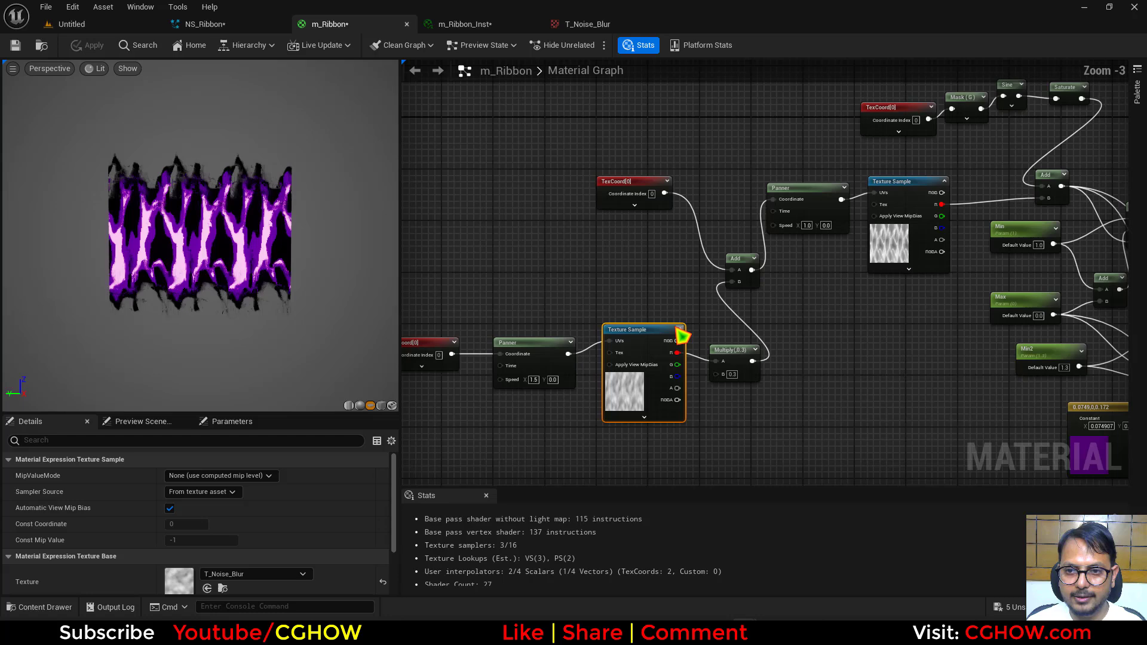
right_drag(673, 325, 611, 302)
click(506, 367)
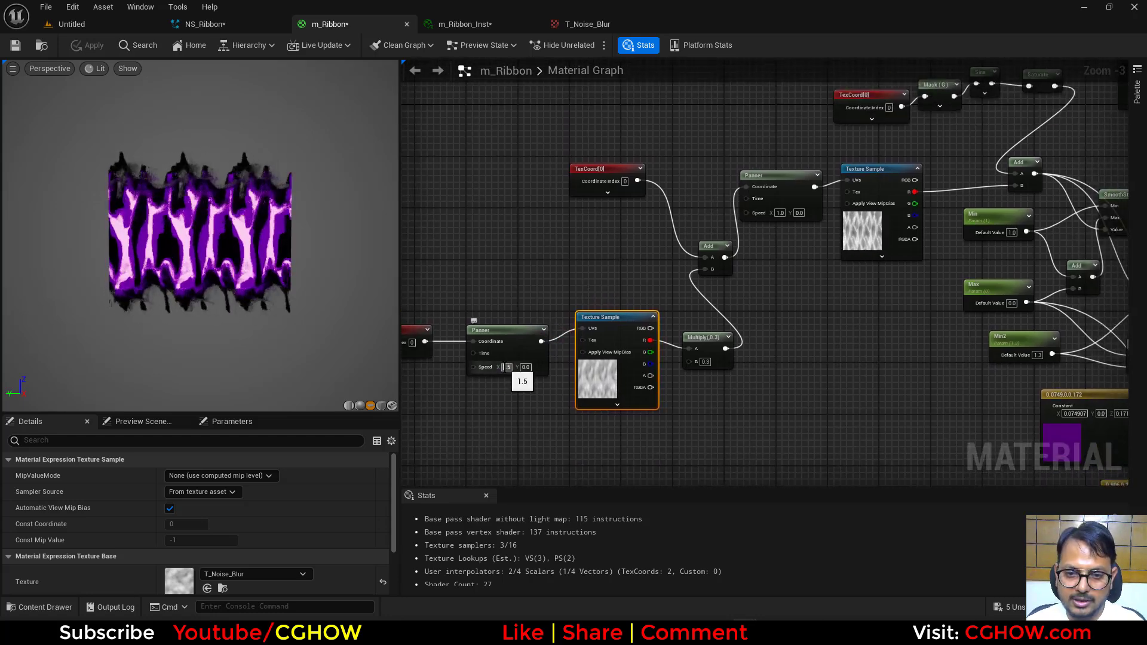
text(0)
key(Return)
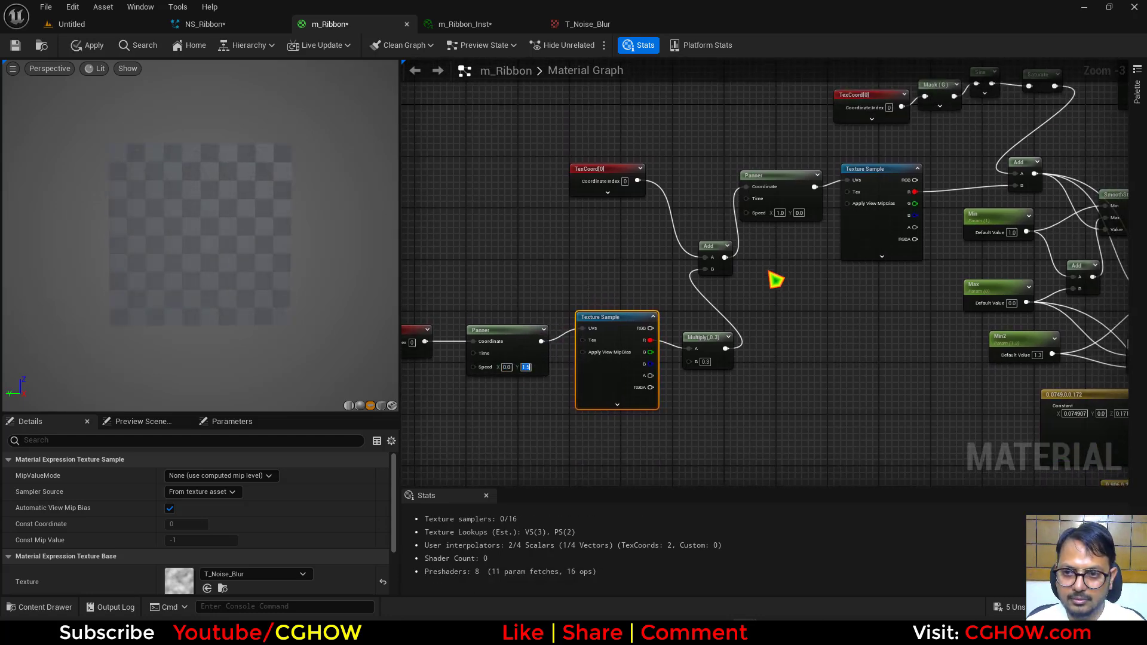
right_drag(773, 277, 702, 257)
click(709, 234)
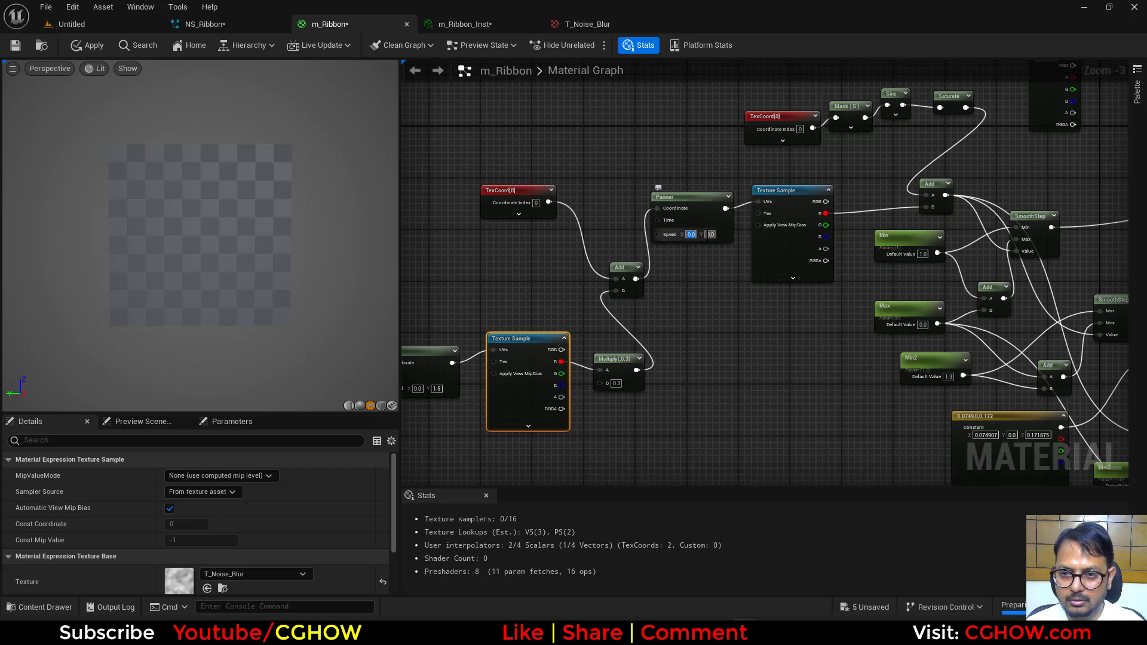
Step: Set the component mask feeding the Sine node to the R channel only, checking the Saturate preview, and save m_Ribbon
right_drag(951, 130, 761, 222)
scroll(761, 223, up, 1)
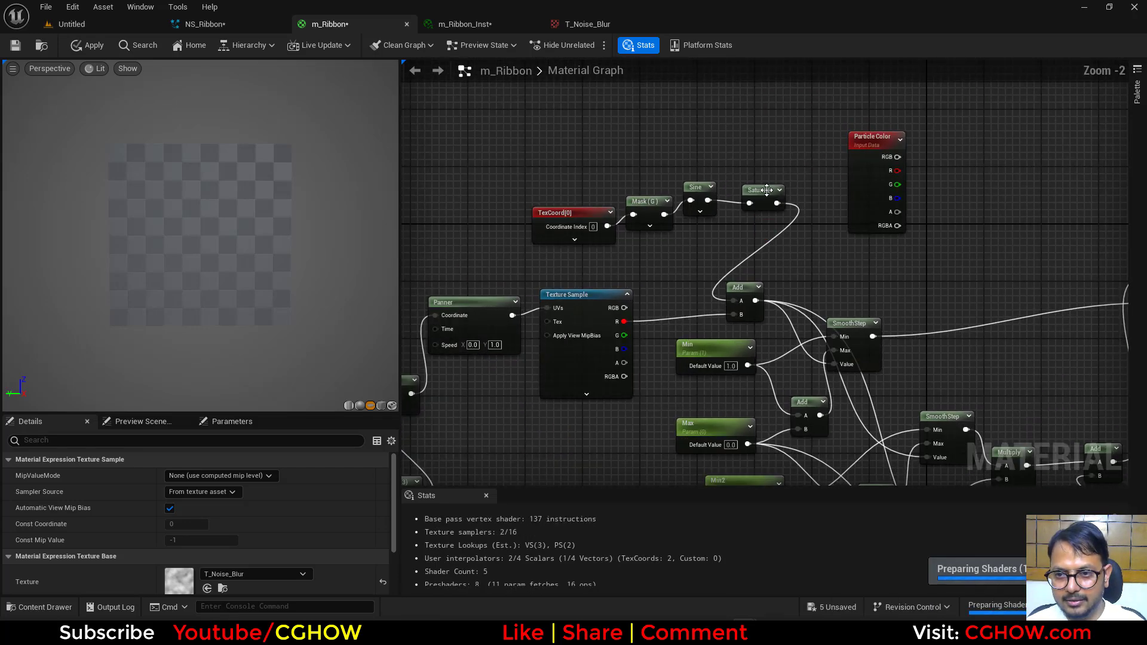
click(762, 191)
key(space)
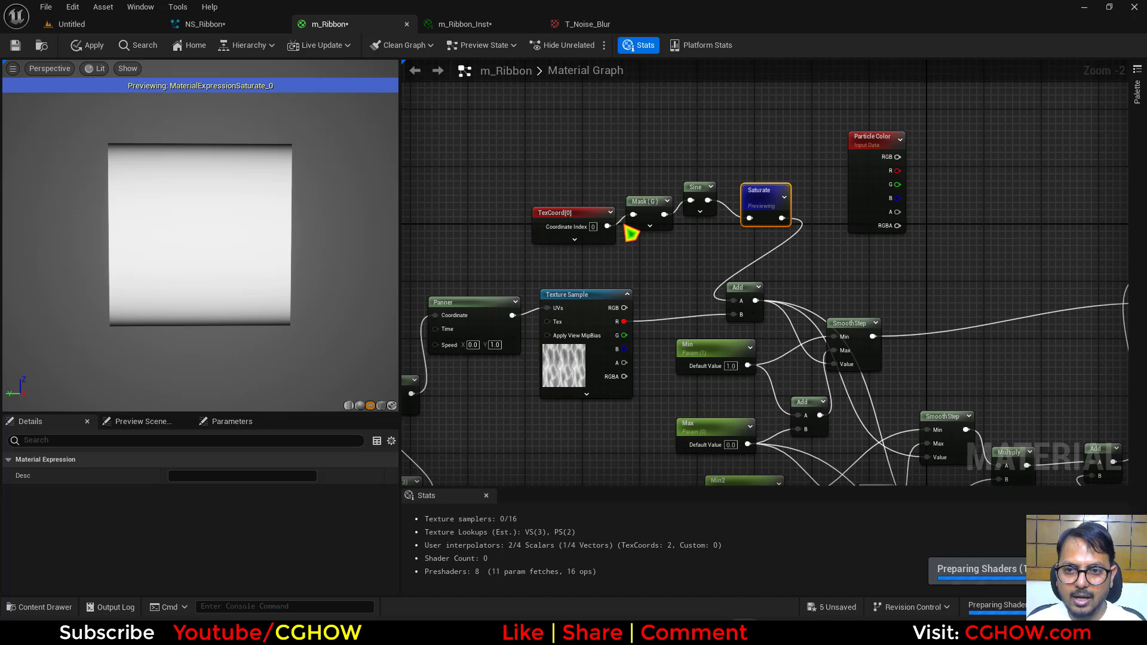
click(648, 208)
click(173, 476)
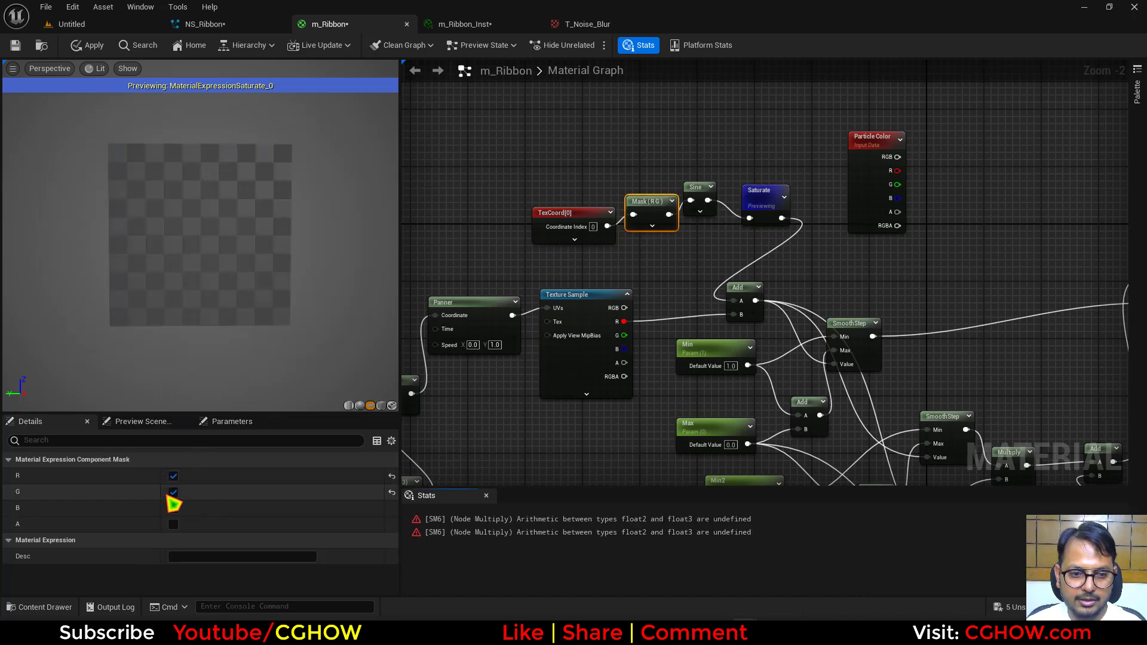
click(754, 194)
key(space)
right_drag(612, 438, 497, 222)
scroll(523, 320, down, 1)
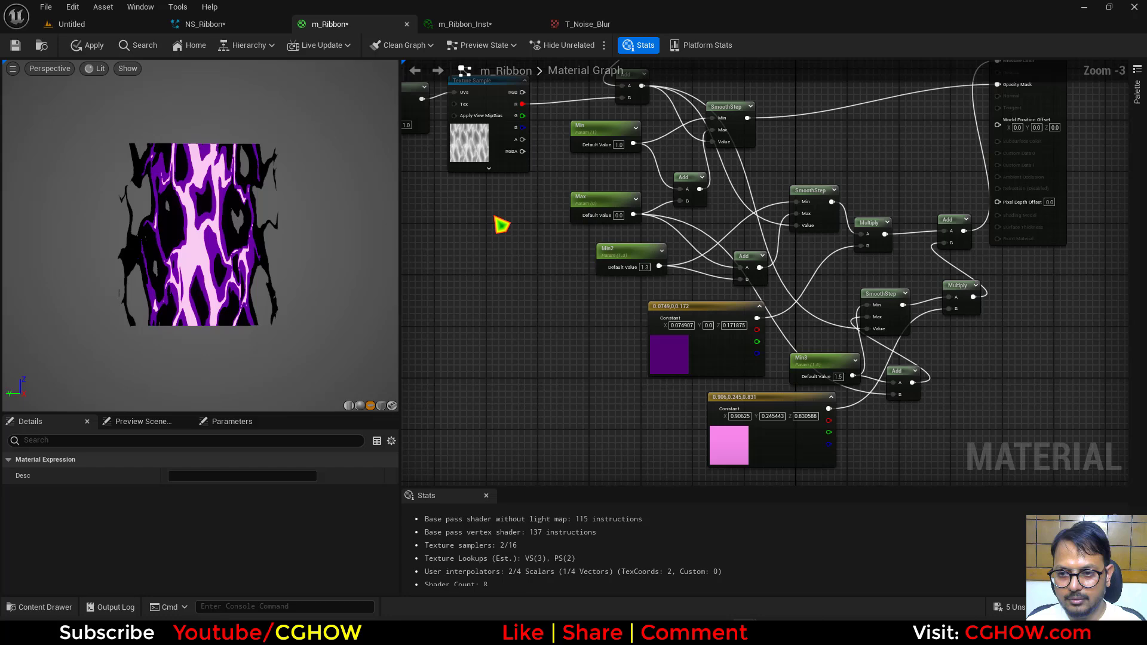
click(16, 45)
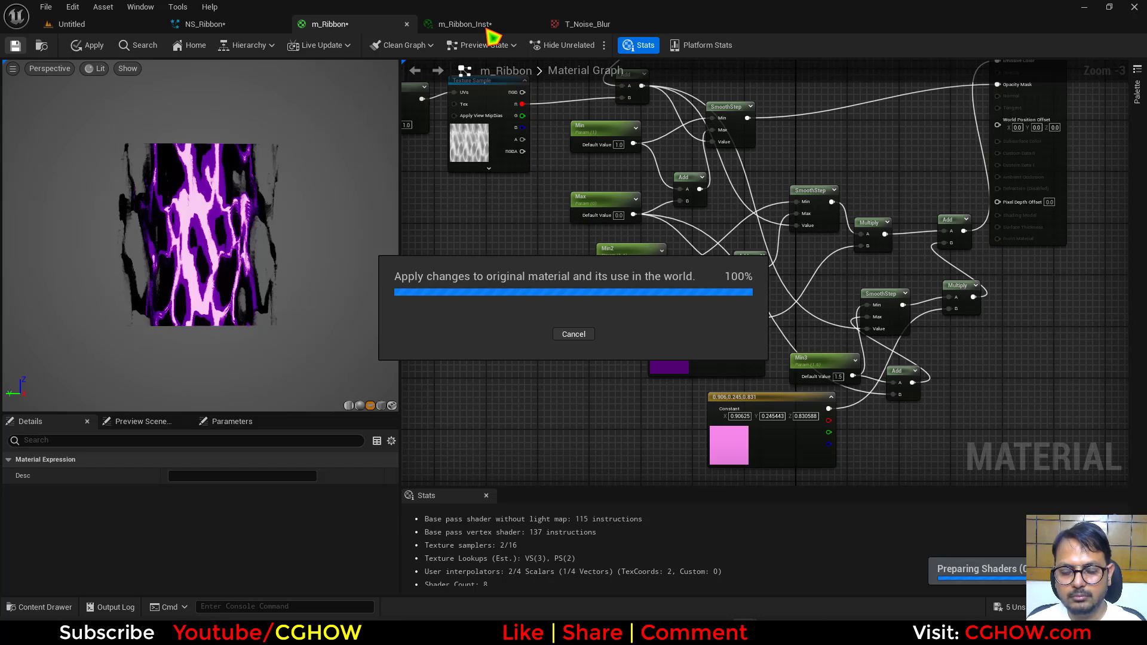
Step: Examine the updated material on the cross_ribbon mesh in the m_Ribbon_Inst viewport
click(488, 27)
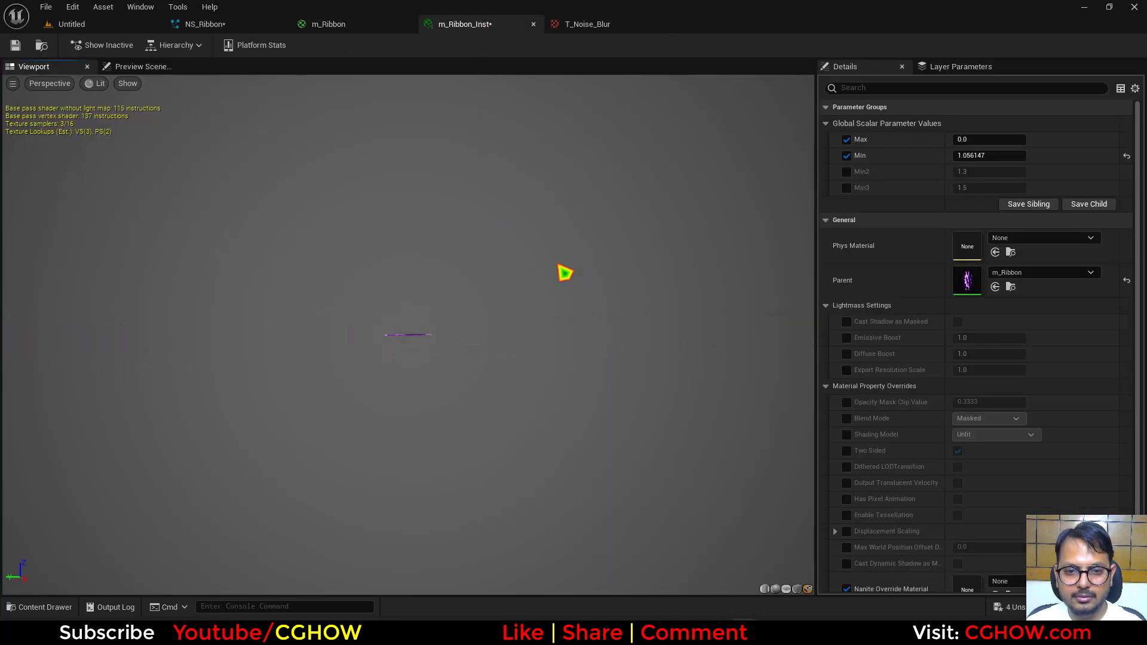
right_drag(301, 333, 365, 372)
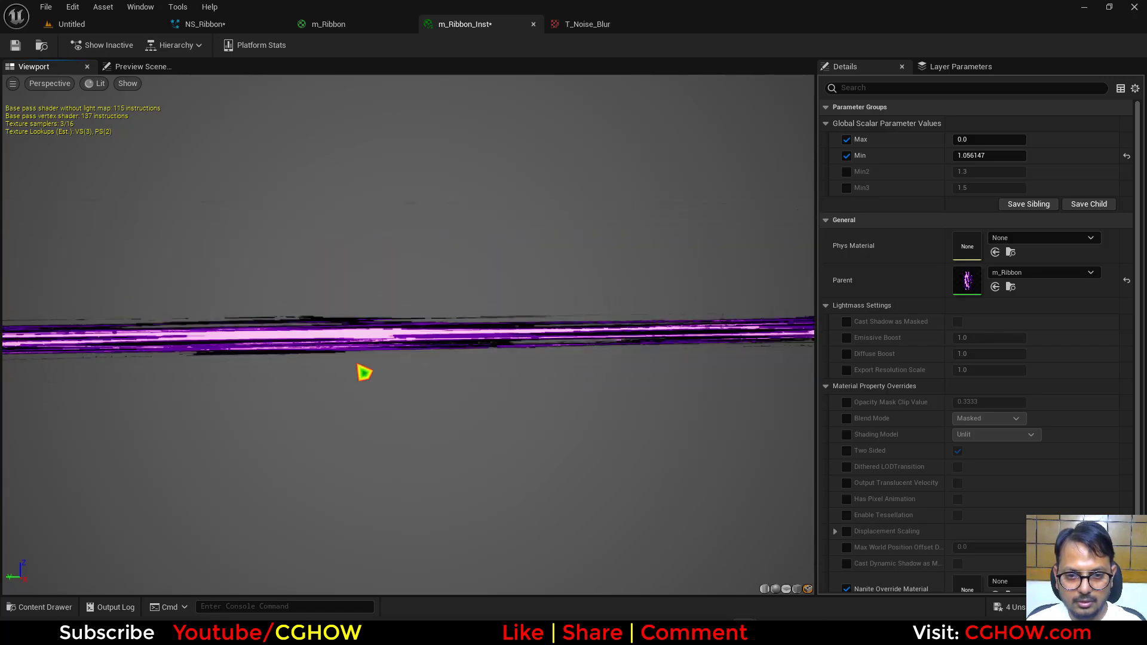
drag(363, 371, 605, 377)
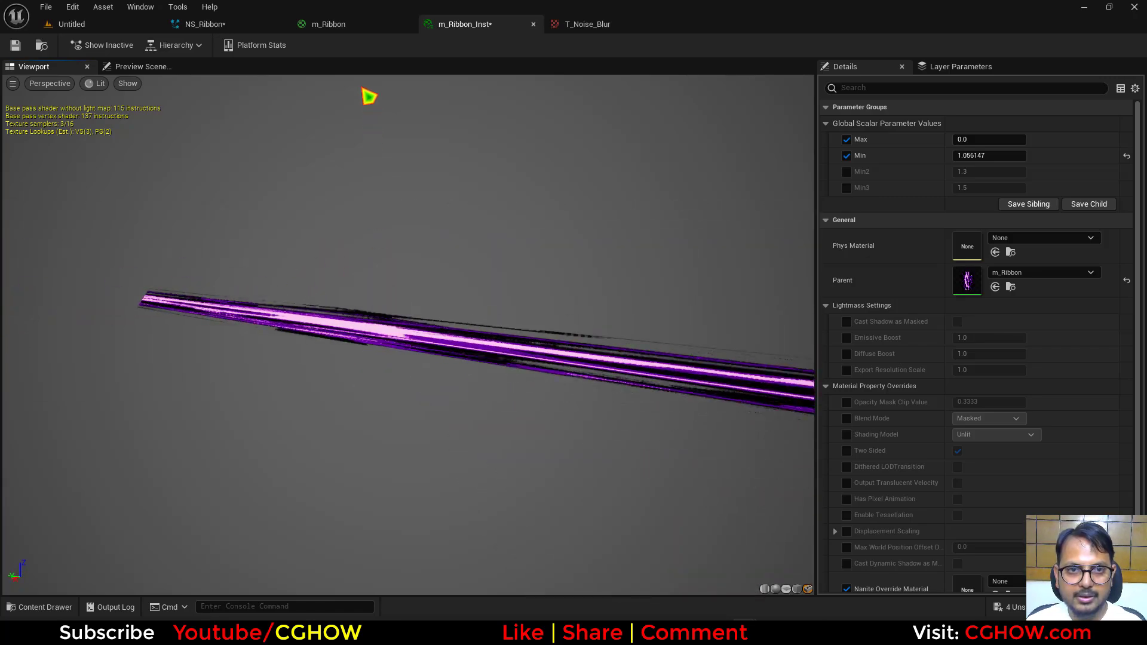
Step: In m_Ribbon, set UTiling to 1.0 on both the noise and main TexCoord nodes and apply the changes
click(313, 25)
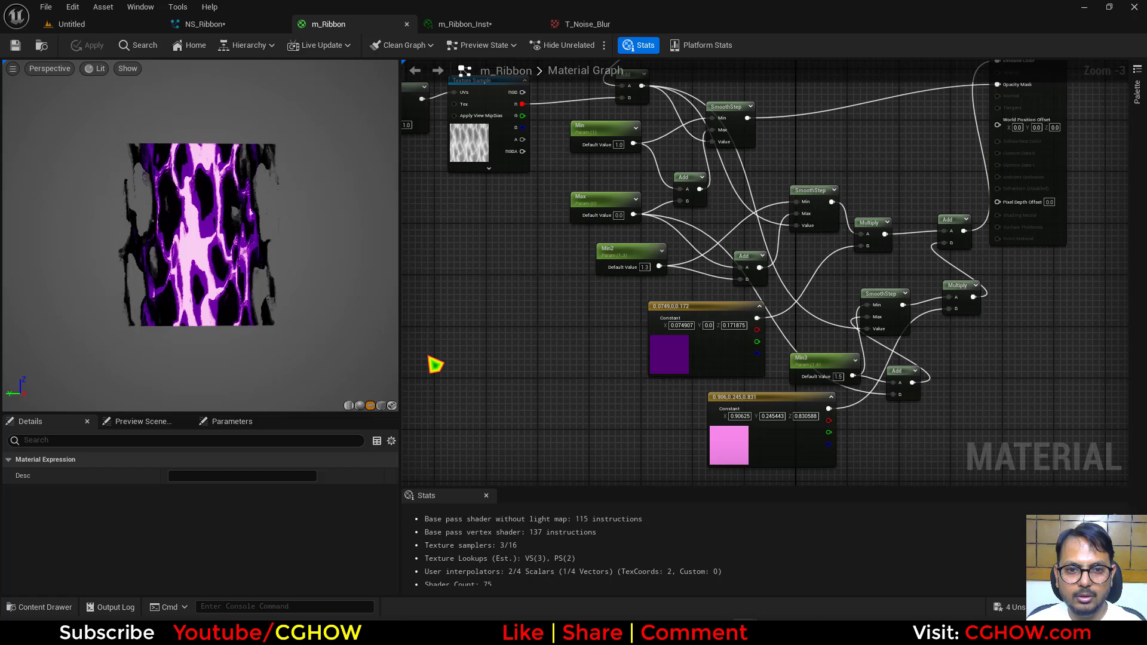
right_drag(427, 286, 617, 333)
click(546, 321)
click(216, 492)
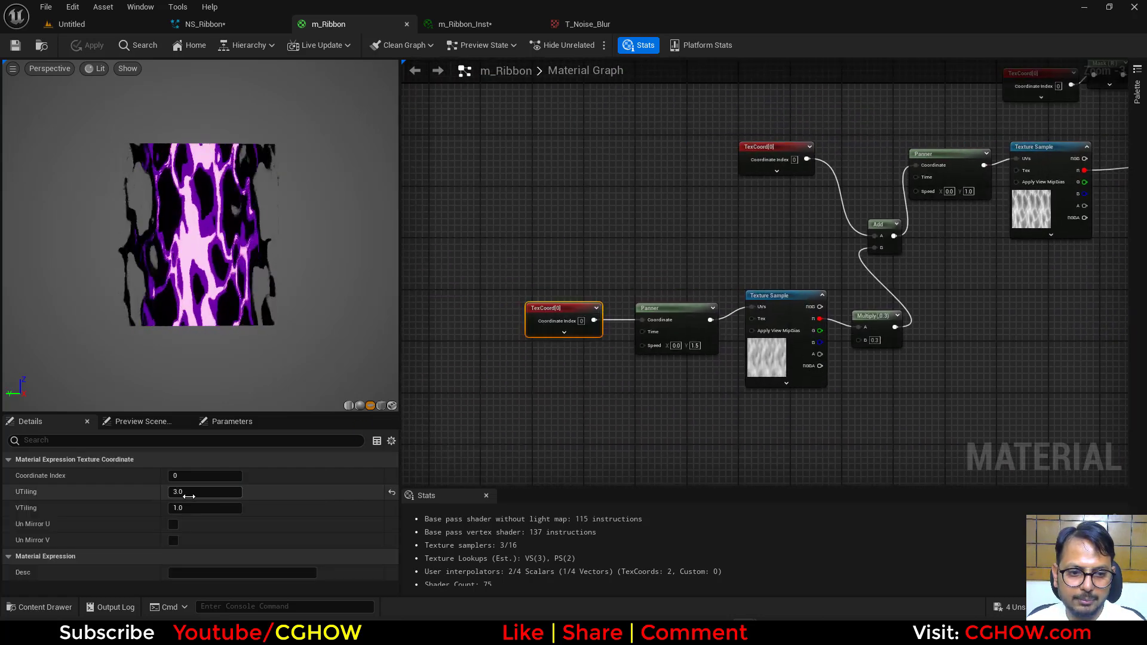
click(726, 172)
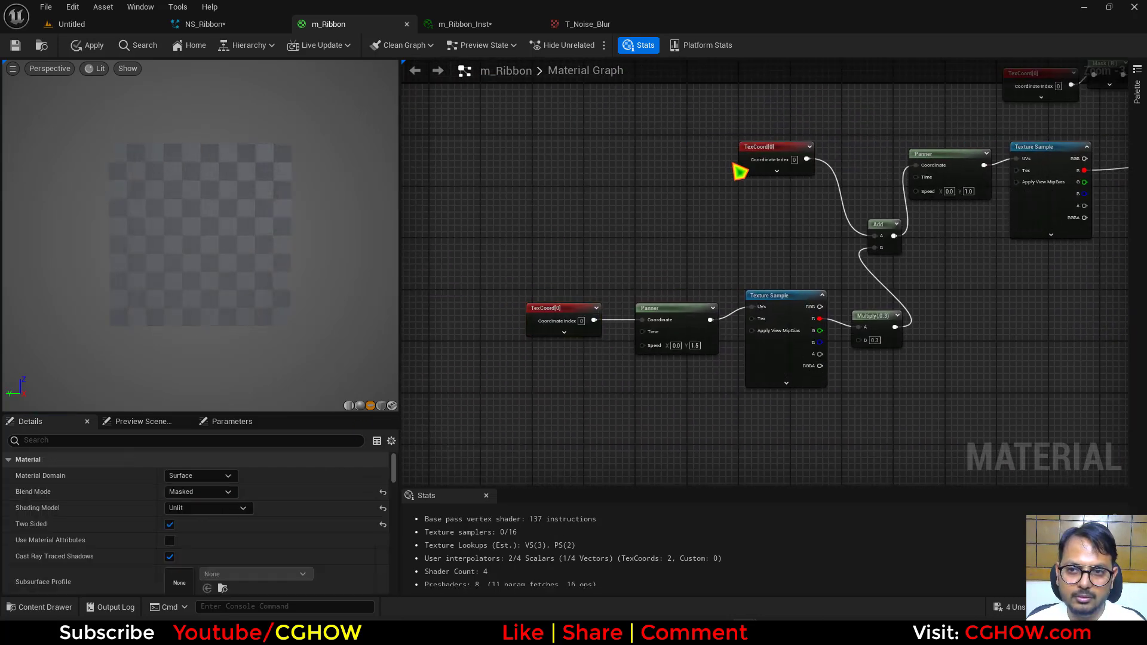
drag(746, 170, 531, 252)
click(202, 492)
text(1)
key(Return)
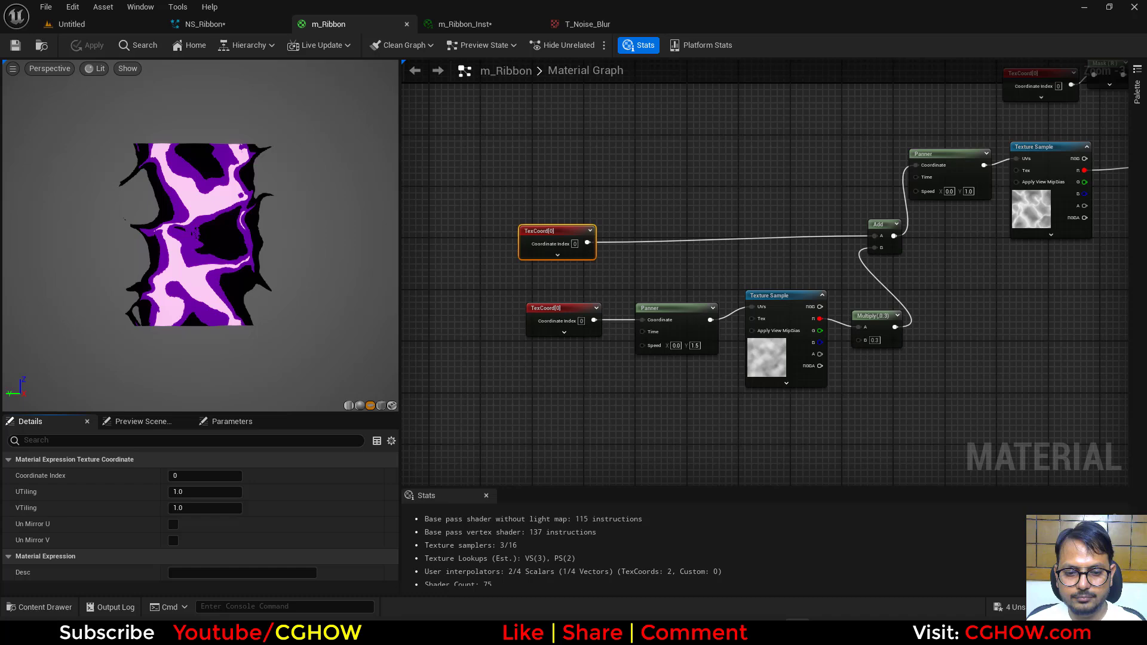
Step: Examine the retiled material on the cross_ribbon mesh in m_Ribbon_Inst and in the NS_Ribbon preview
click(460, 25)
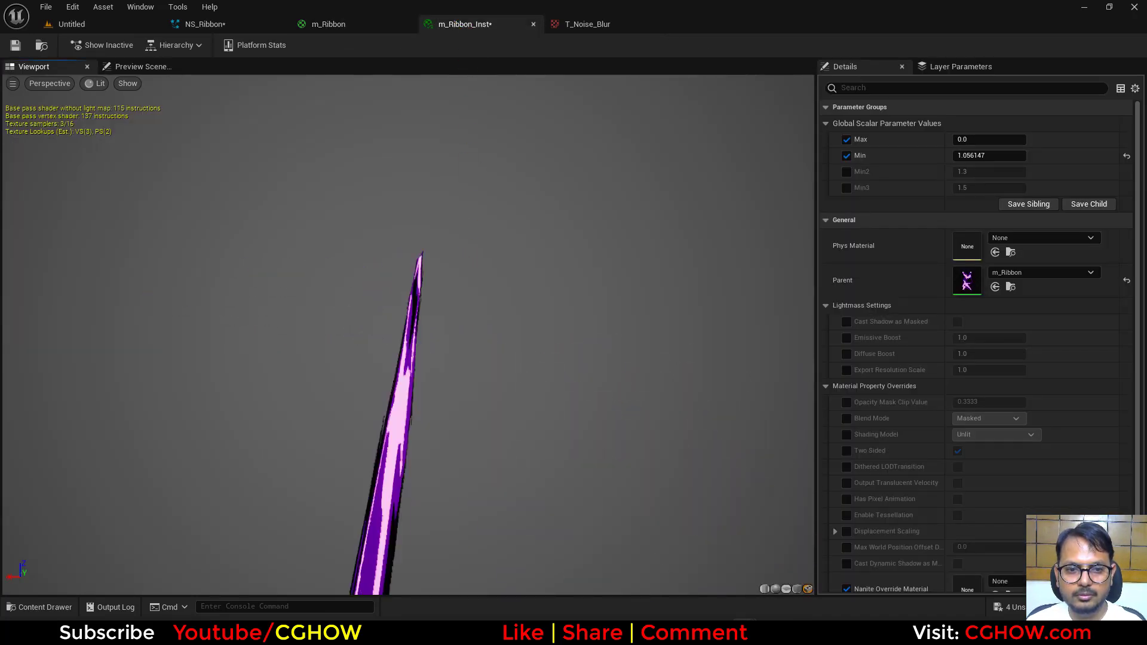
drag(657, 412, 774, 417)
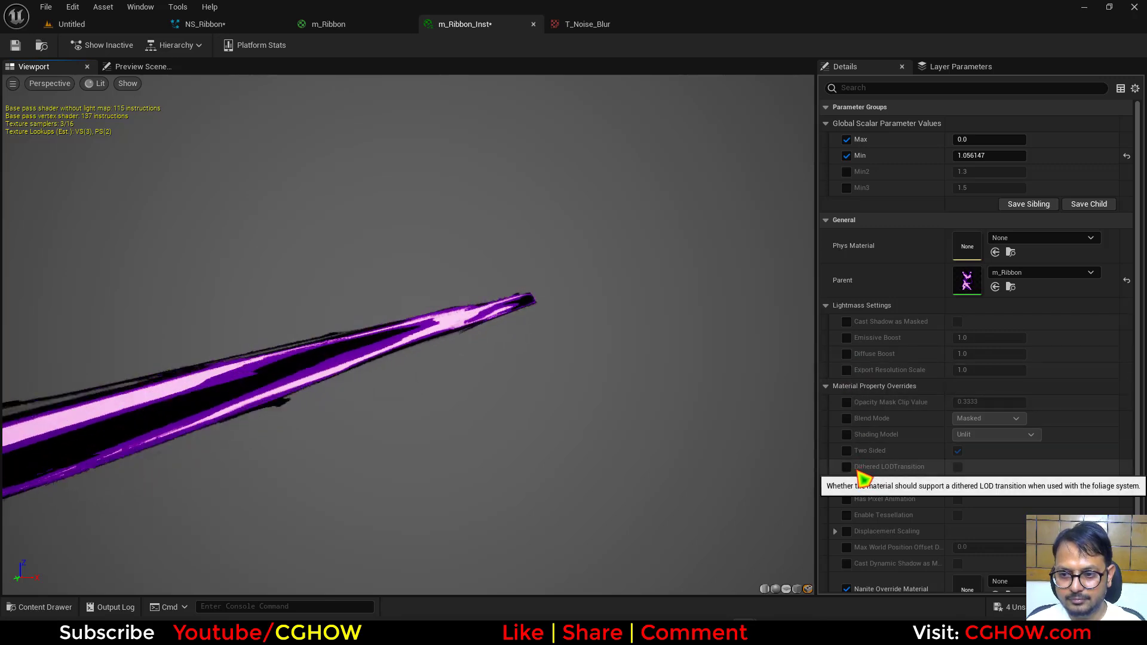
drag(654, 416, 794, 417)
drag(594, 412, 553, 397)
right_drag(547, 389, 546, 418)
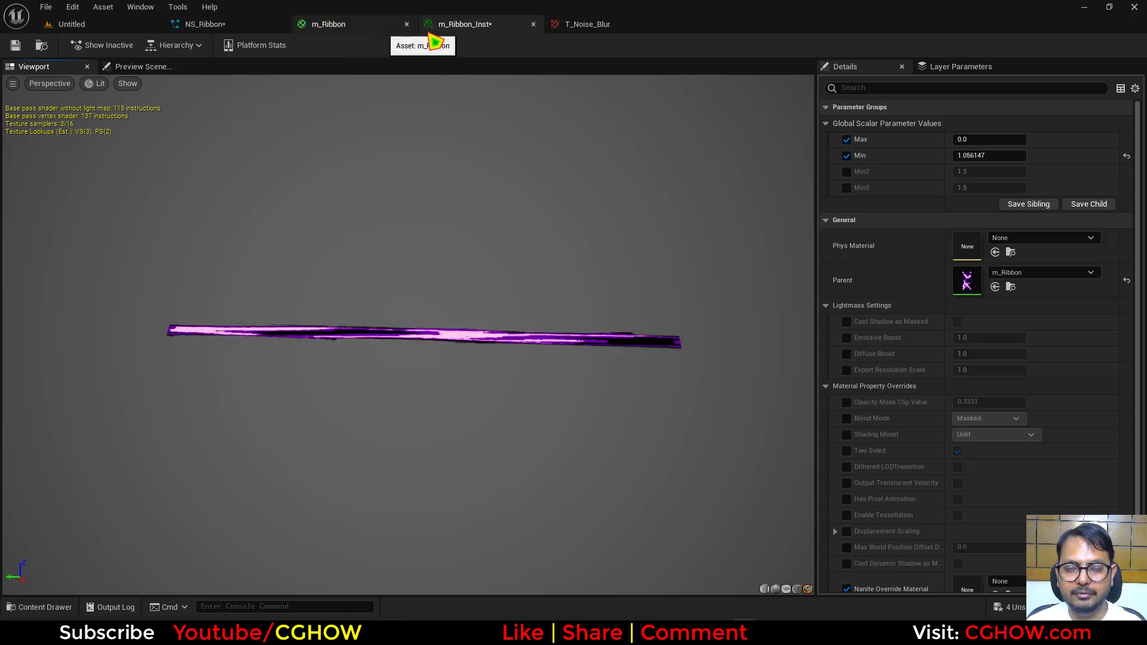
click(590, 25)
click(253, 24)
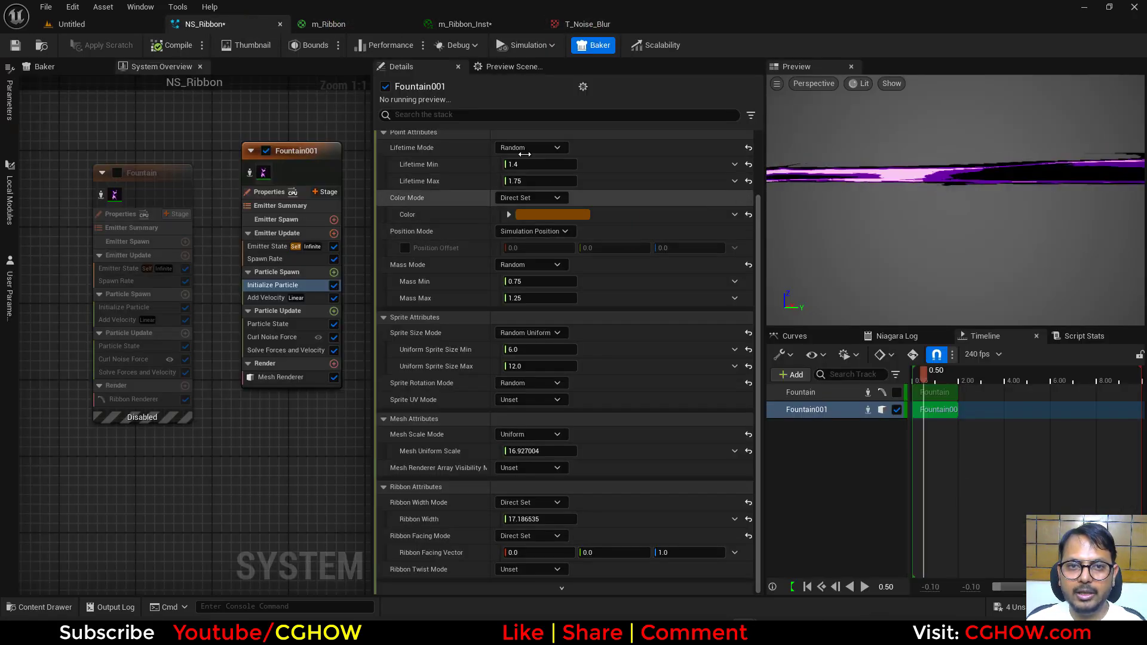
Step: Duplicate m_Ribbon's noise TexCoord, Panner and T_Noise_Blur Texture Sample chain, placing the copy below the original
click(351, 27)
scroll(673, 335, down, 5)
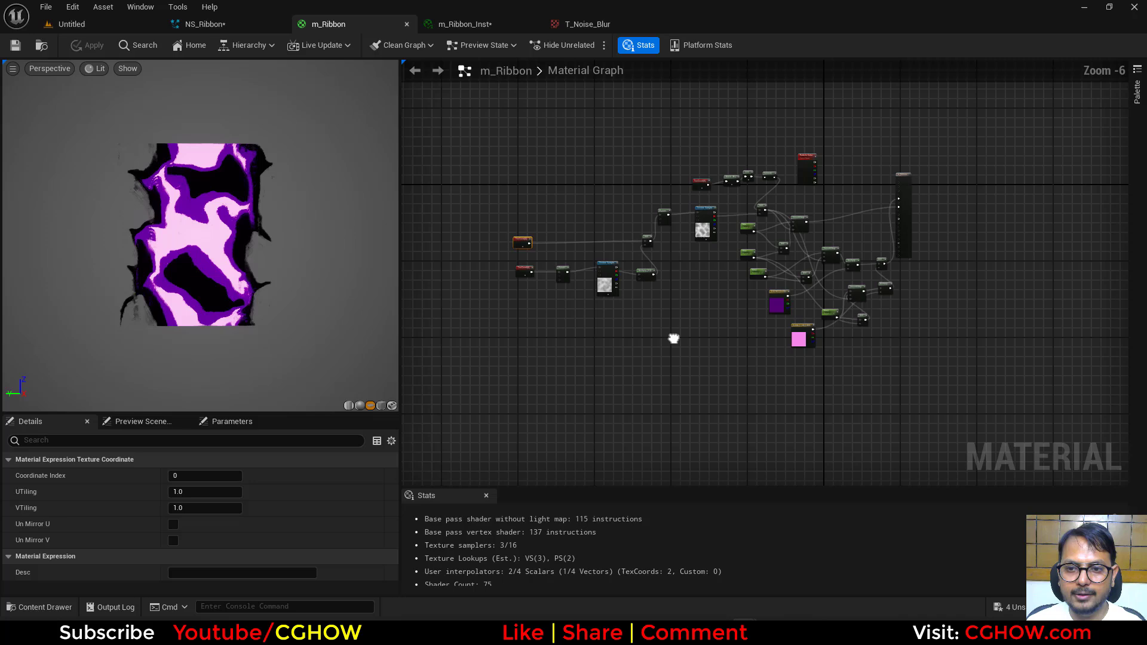
scroll(514, 245, up, 5)
right_drag(514, 246, 588, 250)
drag(587, 250, 580, 276)
right_drag(627, 301, 781, 299)
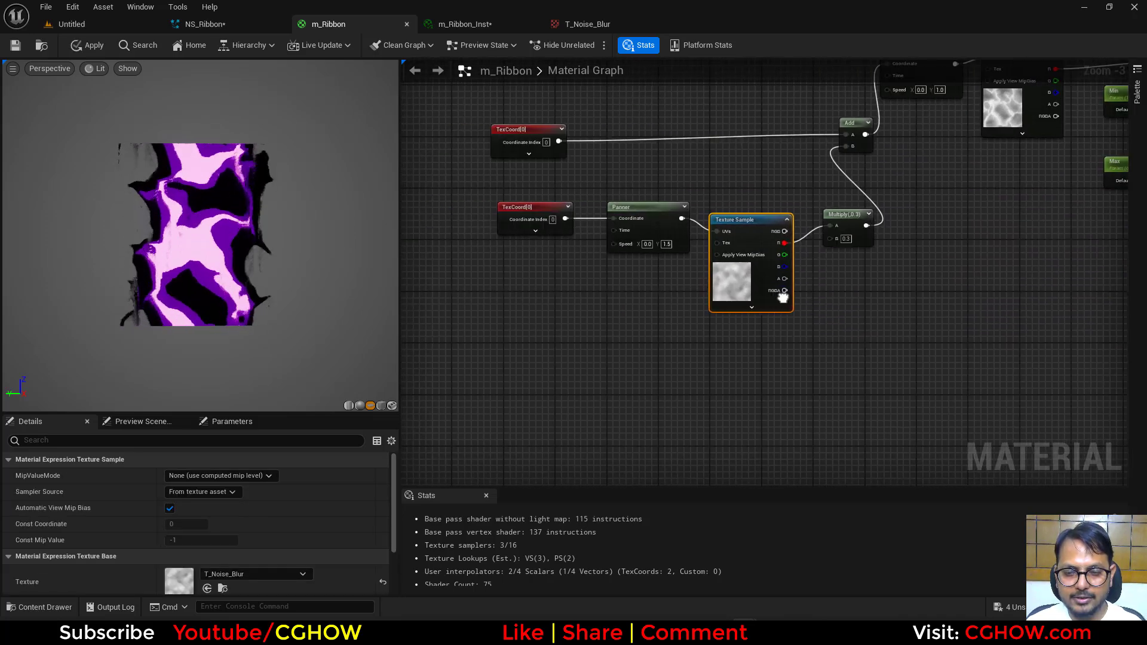
drag(755, 342, 527, 230)
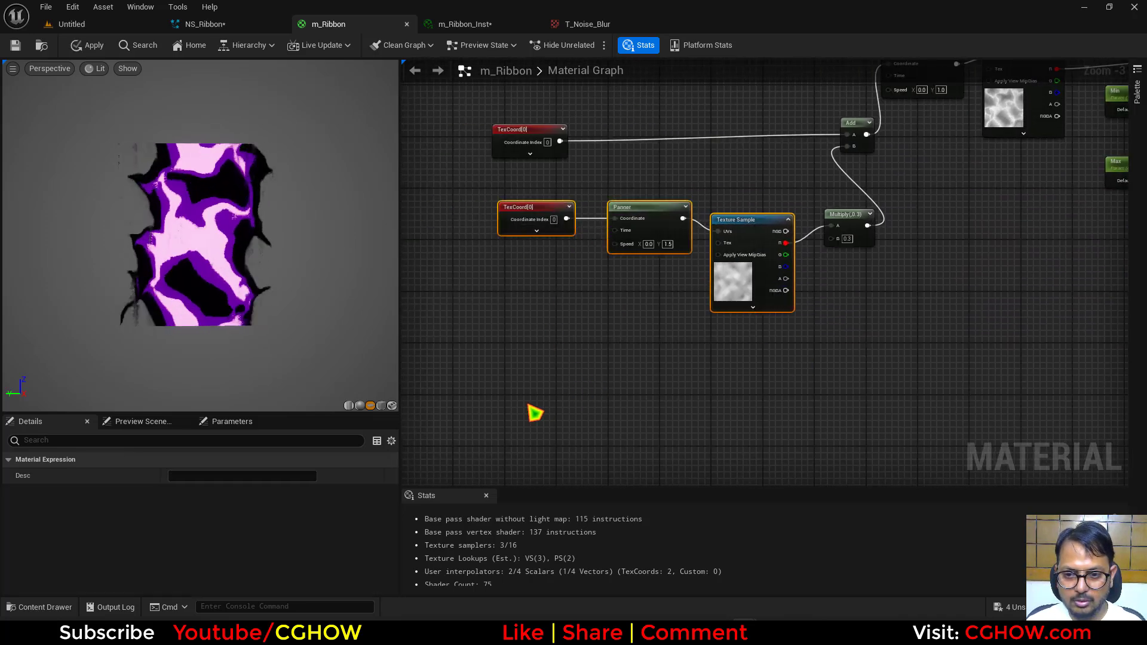
key(ctrl+c)
key(ctrl+v)
right_drag(535, 413, 546, 302)
click(508, 287)
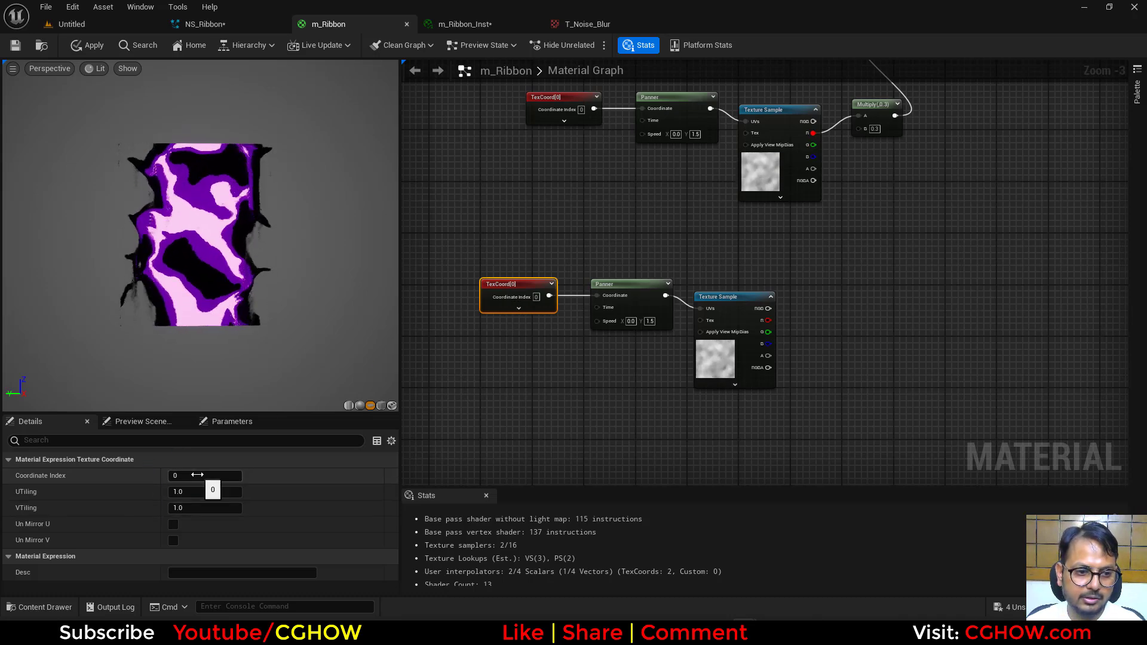
Step: Multiply the copied noise texture's R channel by a new VertexNormalWS node
right_drag(824, 319, 607, 311)
click(607, 311)
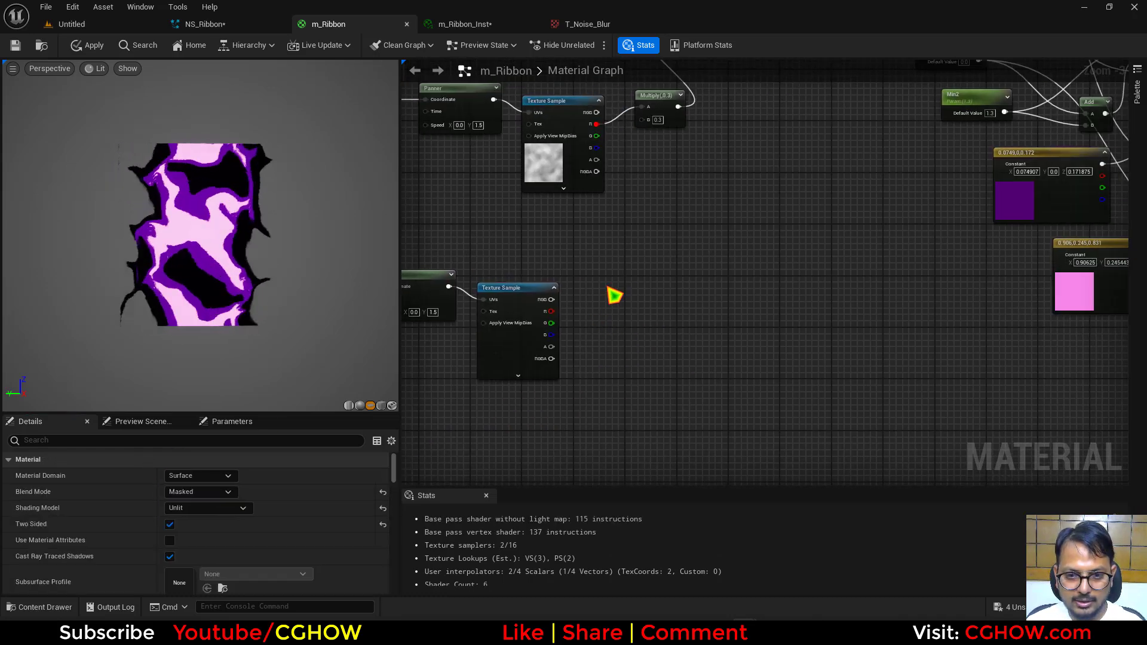
key(m)
click(612, 281)
drag(631, 309, 626, 300)
right_click(605, 361)
text(ver)
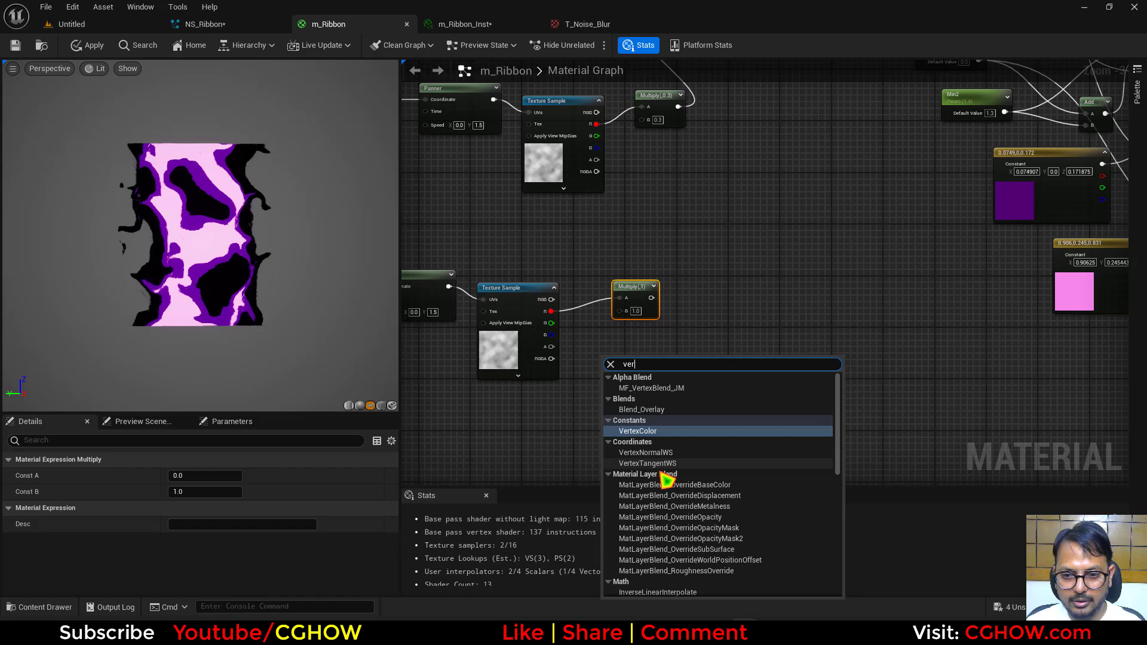
click(653, 452)
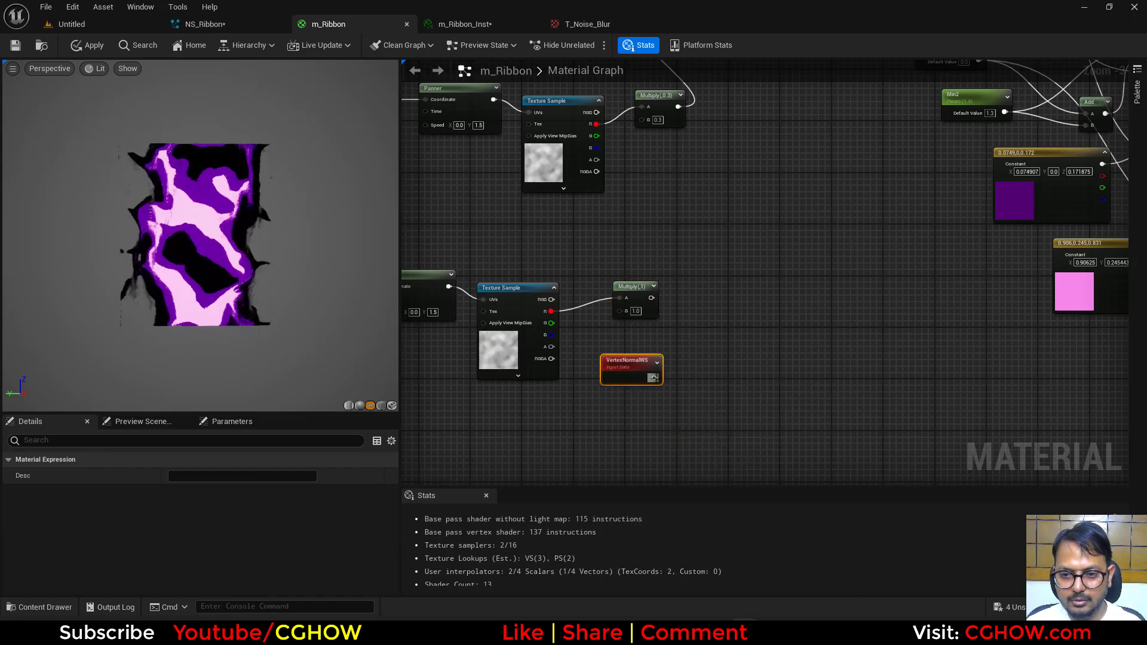
Step: Multiply the normal-based noise by a new scalar parameter named wpo and connect it to World Position Offset, applying the material
click(696, 288)
drag(644, 297, 690, 307)
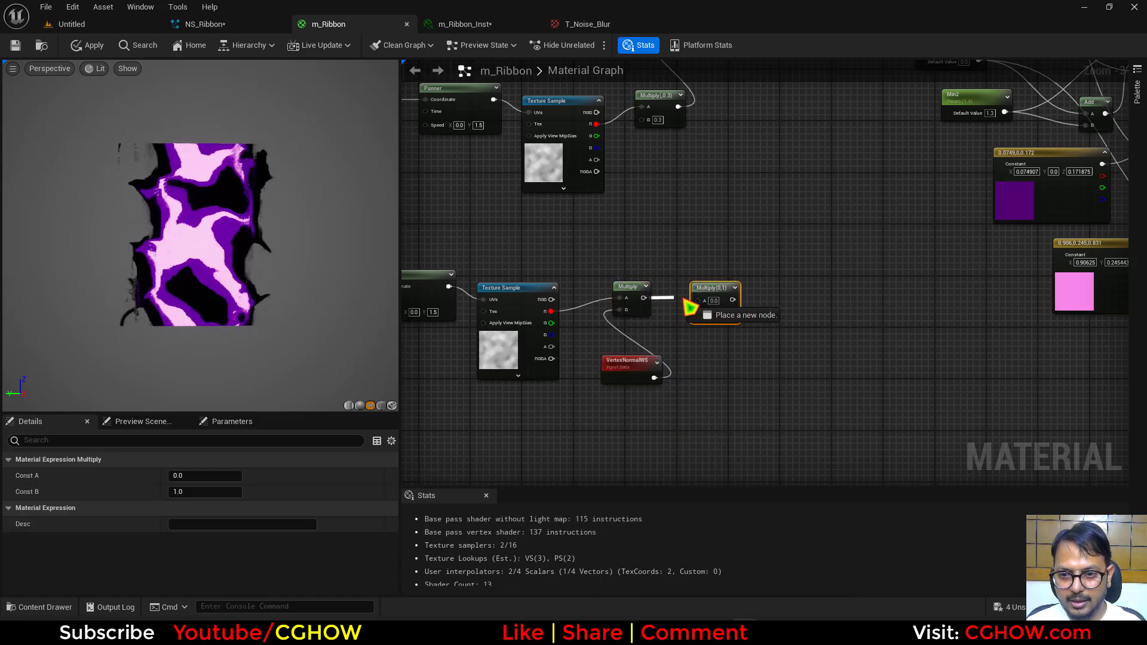
click(697, 358)
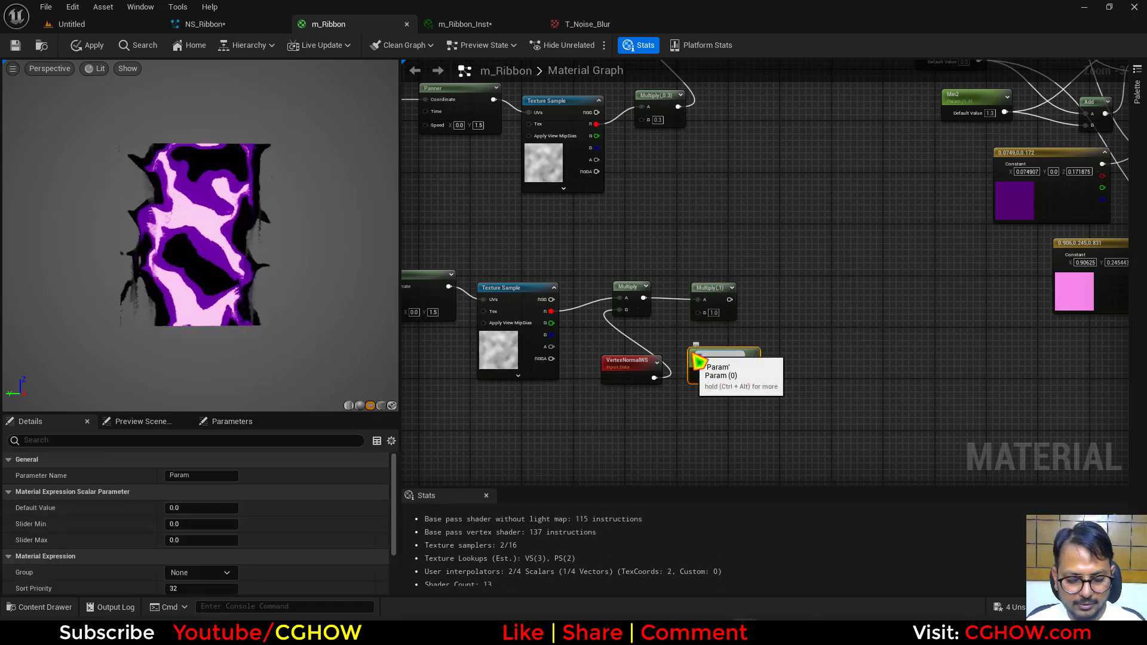
text(wpo)
drag(752, 374, 697, 313)
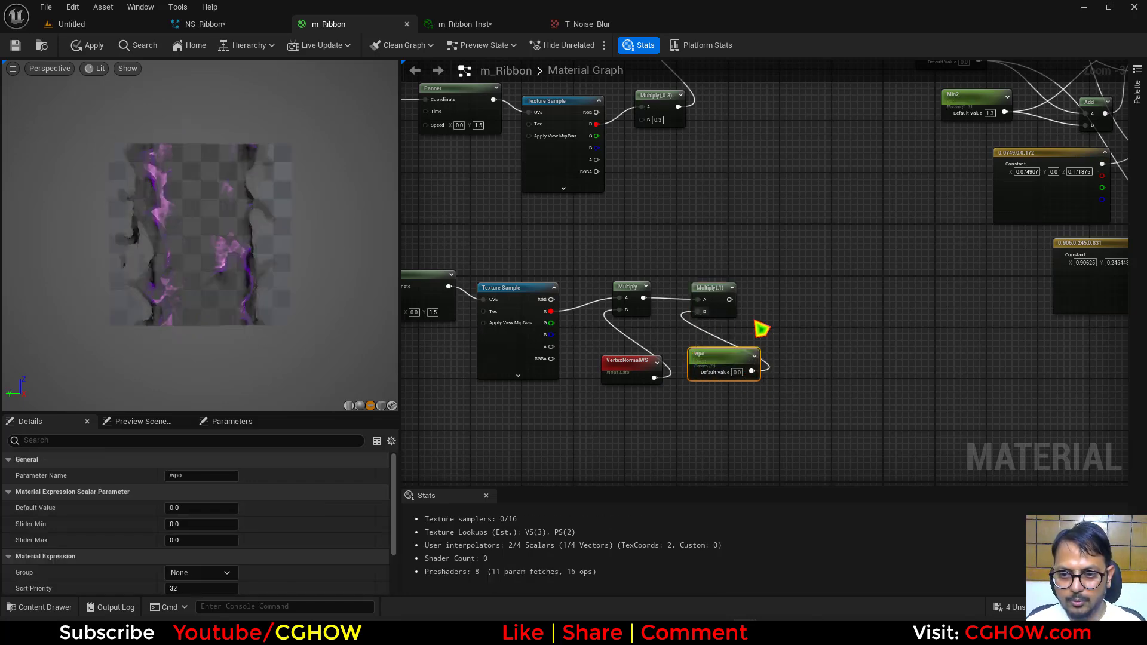
right_drag(760, 328, 525, 317)
drag(506, 300, 681, 185)
right_drag(552, 244, 920, 202)
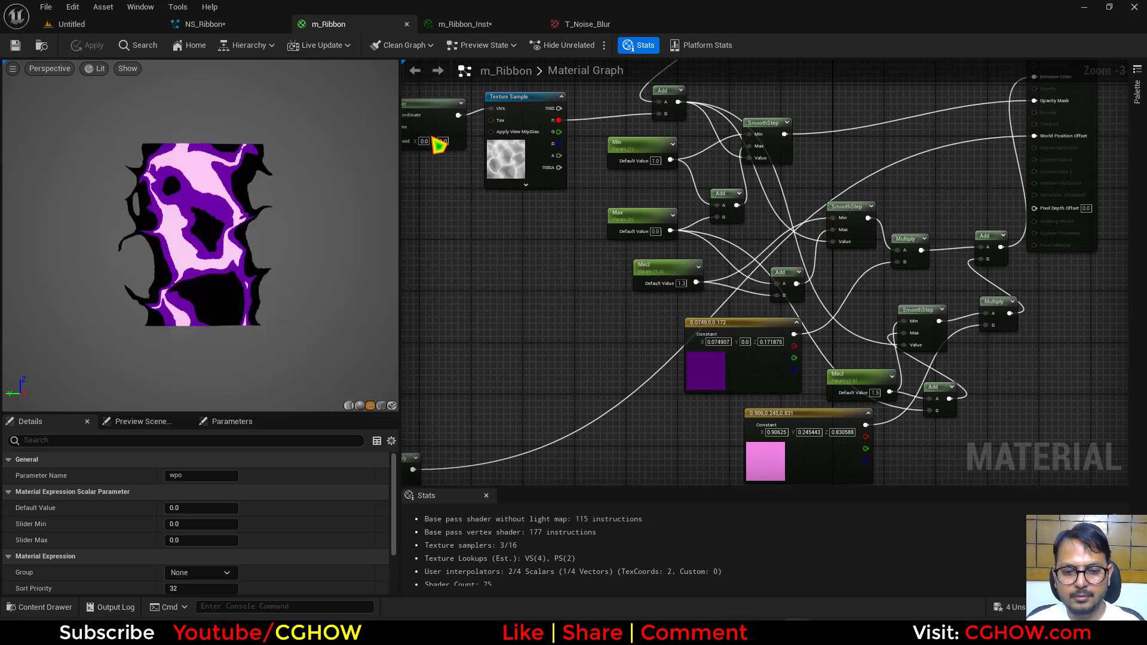
Step: Override the wpo parameter in m_Ribbon_Inst with about 5.116 and inspect the mesh's deformation from several angles
click(457, 29)
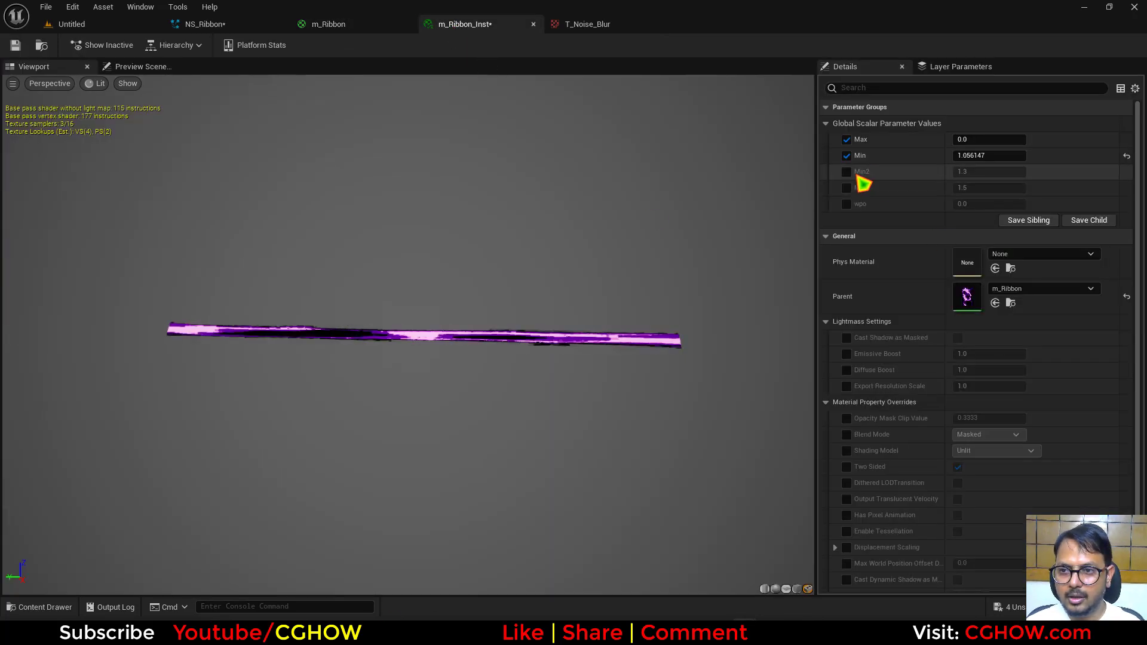
click(847, 204)
mouse_move(983, 204)
mouse_down()
mouse_move(1016, 203)
mouse_move(948, 236)
mouse_up()
drag(502, 412, 765, 412)
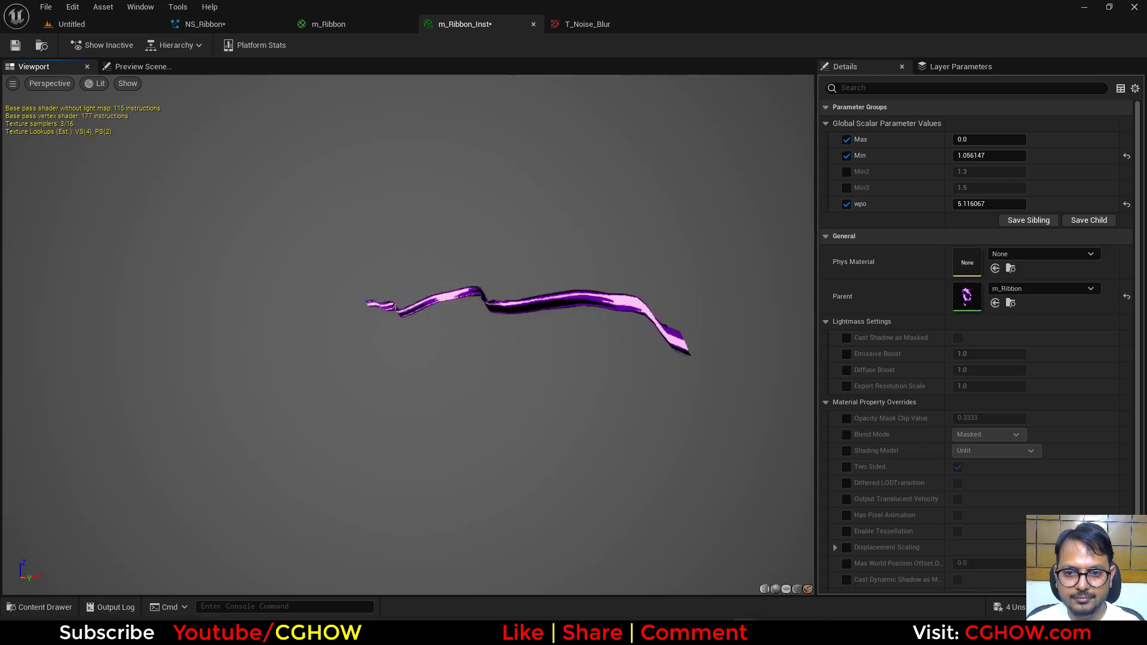
drag(502, 412, 382, 412)
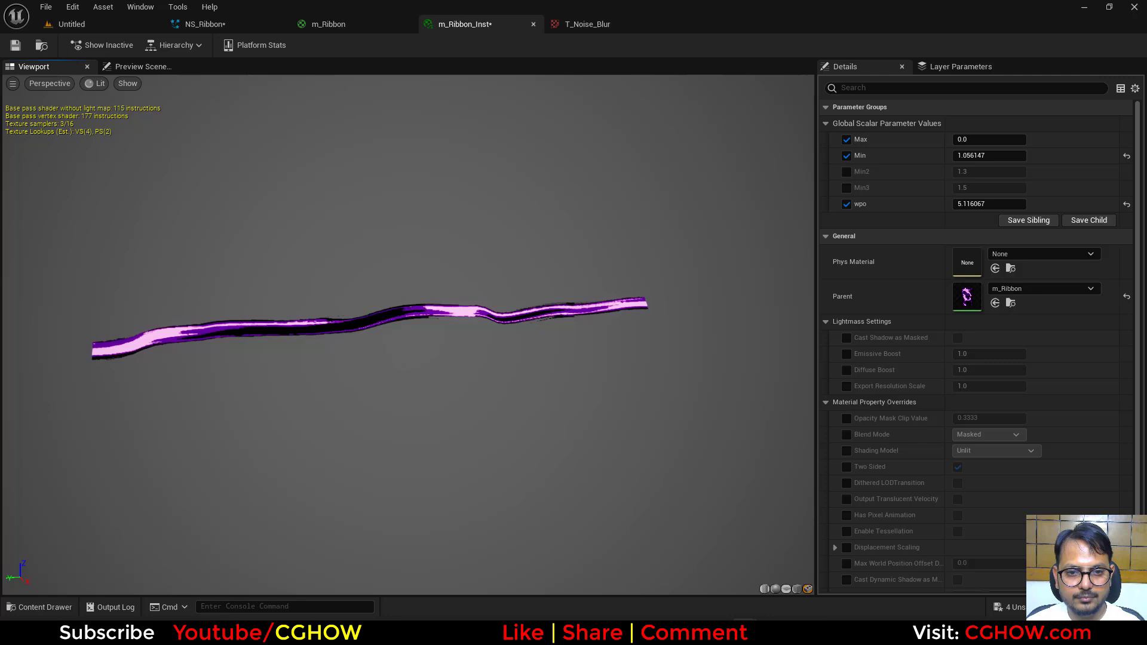
drag(407, 279, 352, 279)
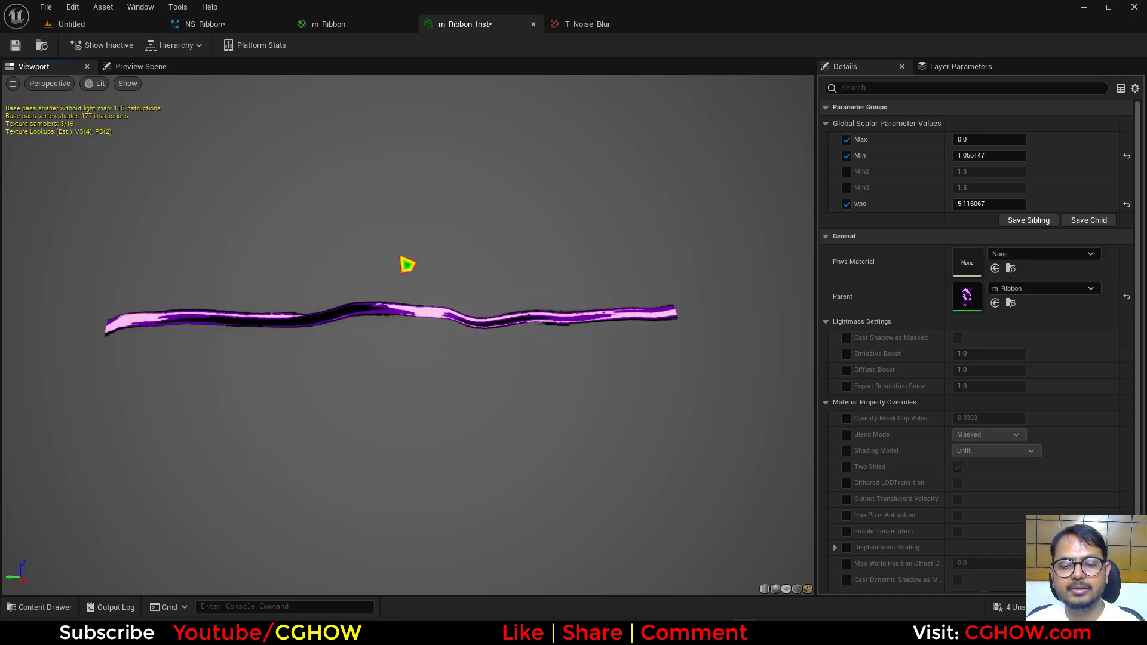
drag(377, 263, 508, 280)
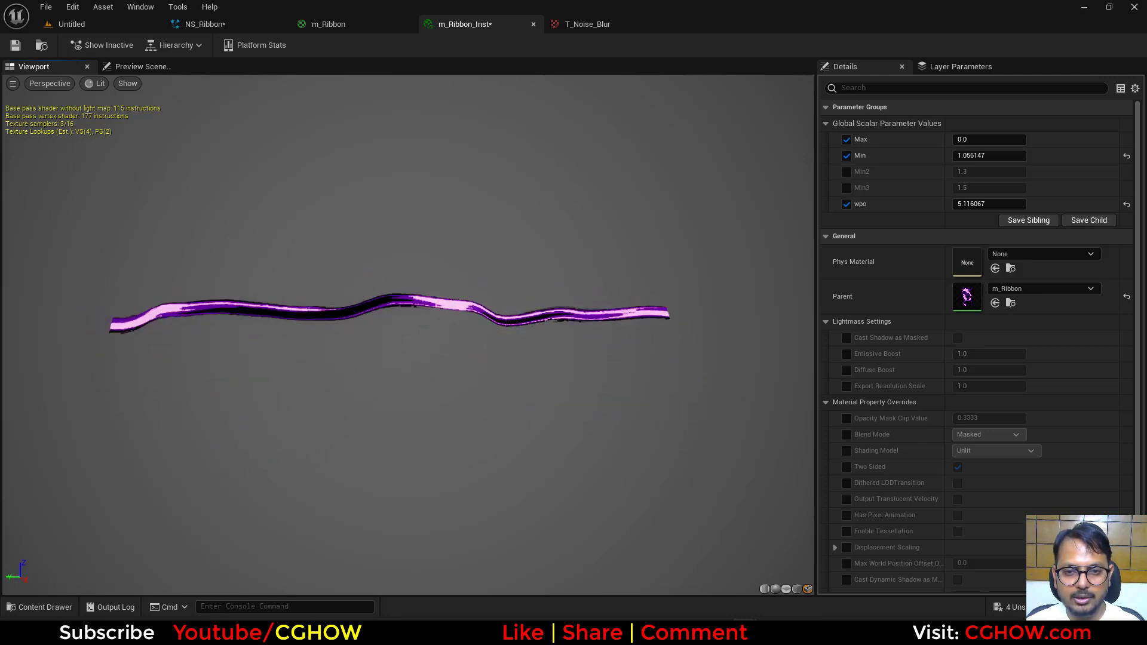